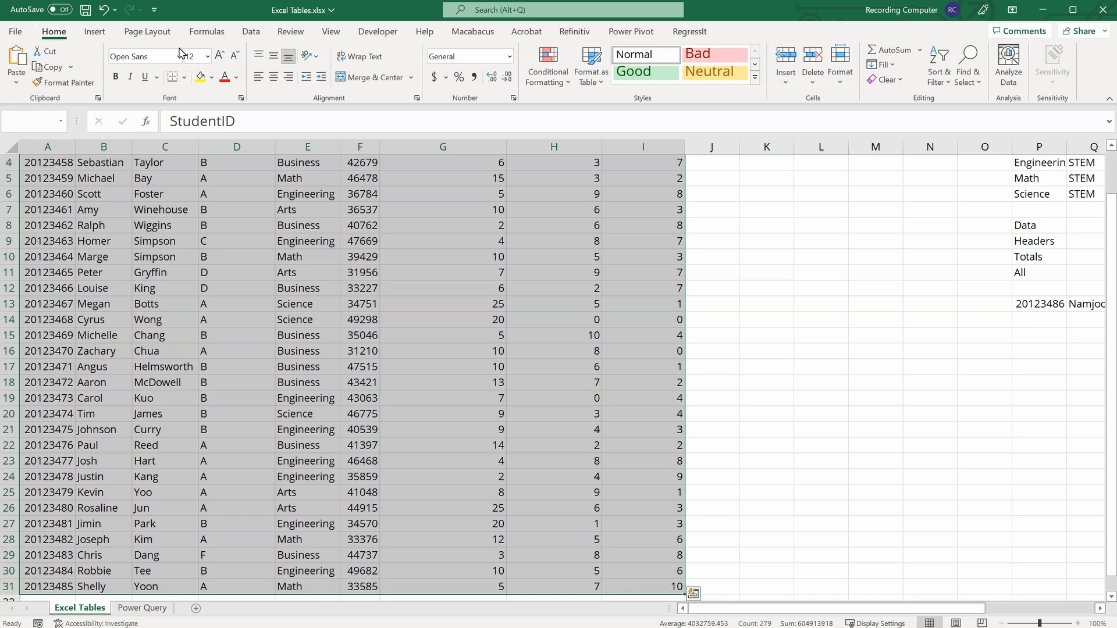
Convert the student data range A1:I31 into a table that has headers.
click(599, 81)
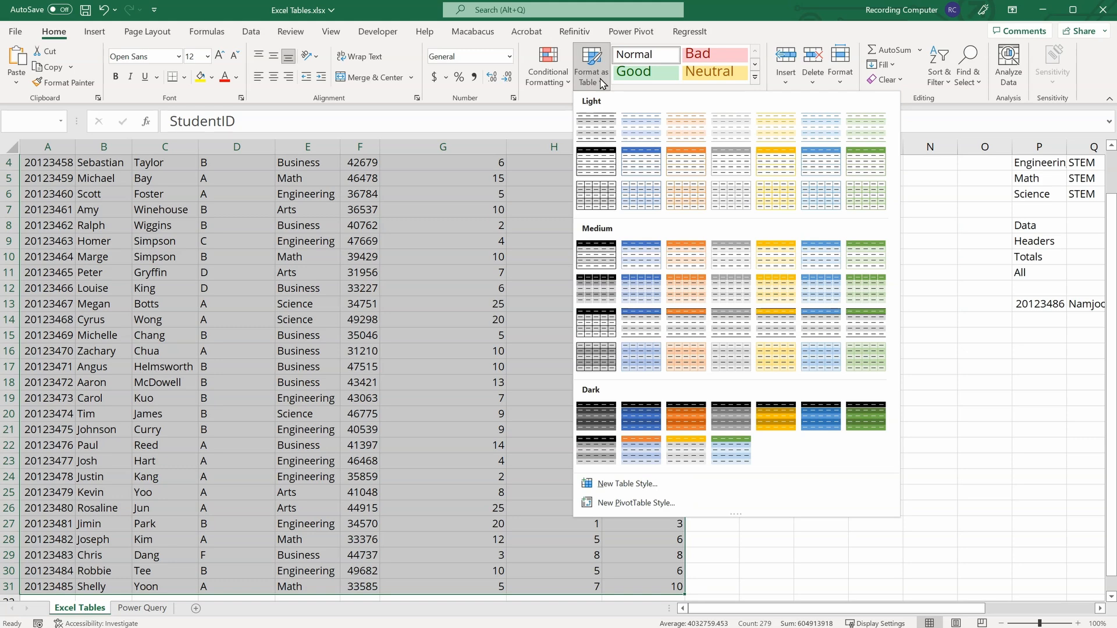
click(602, 83)
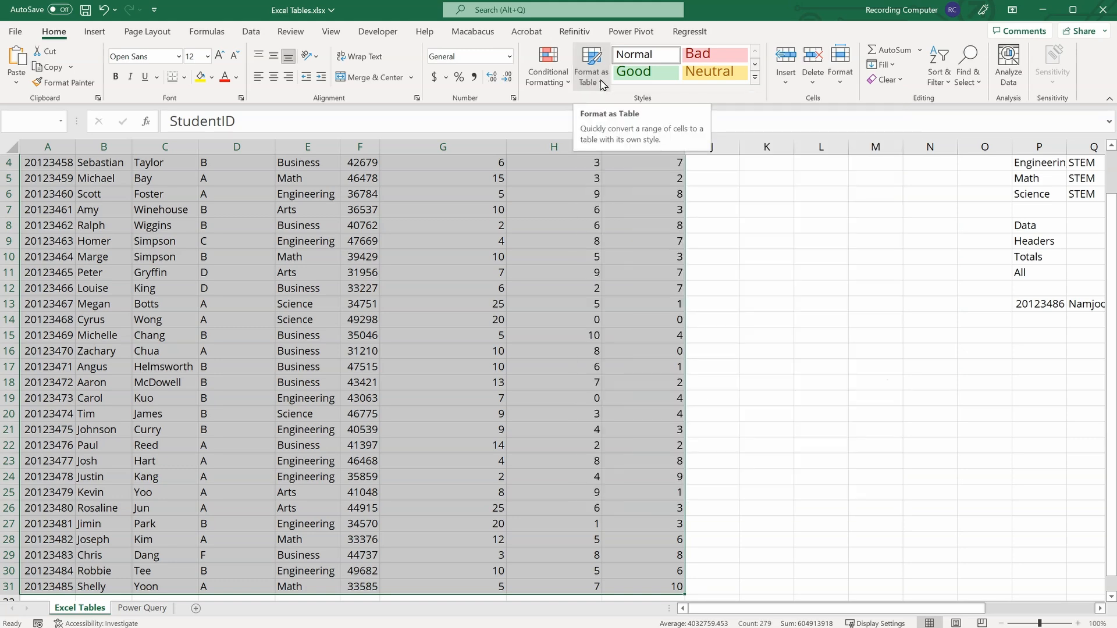
key(ctrl+t)
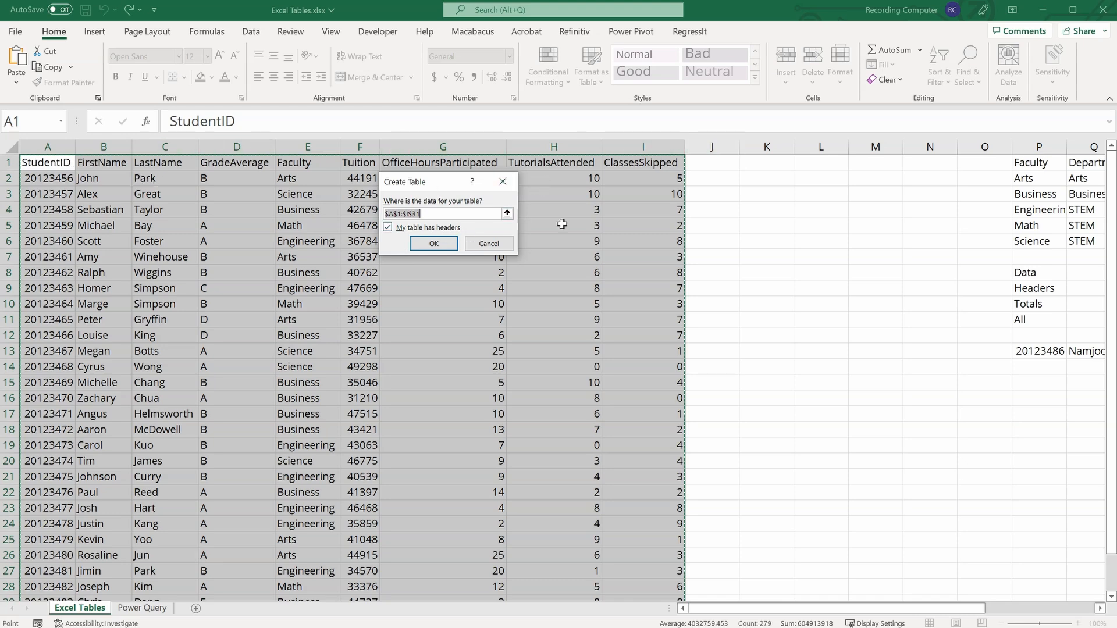
click(446, 245)
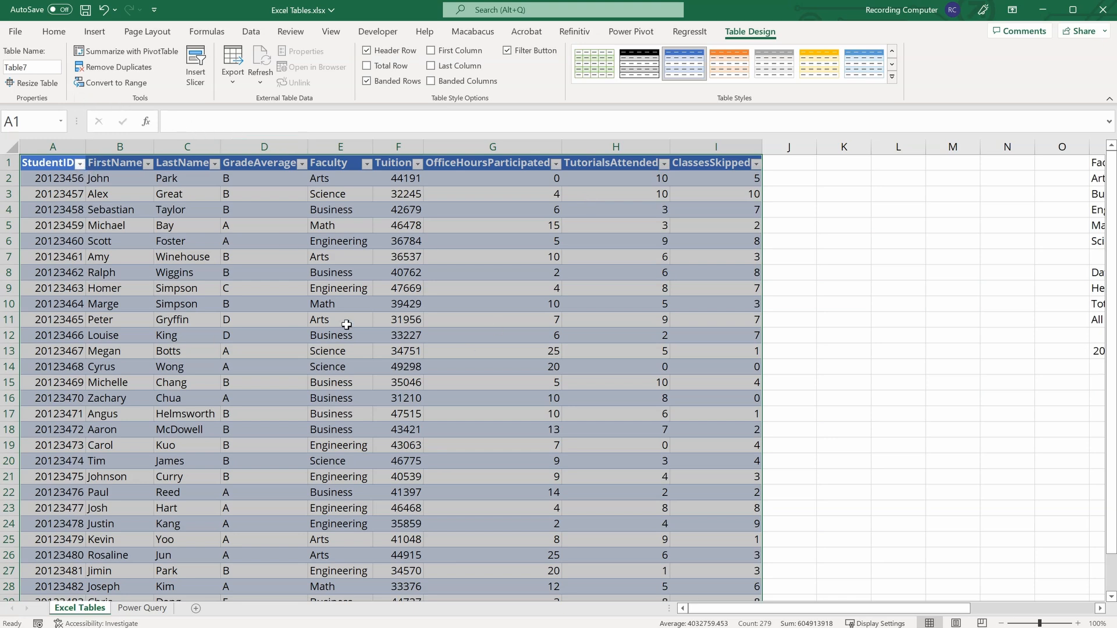
Name the new table Student_Grades and deselect its data.
click(47, 67)
text(Student_G)
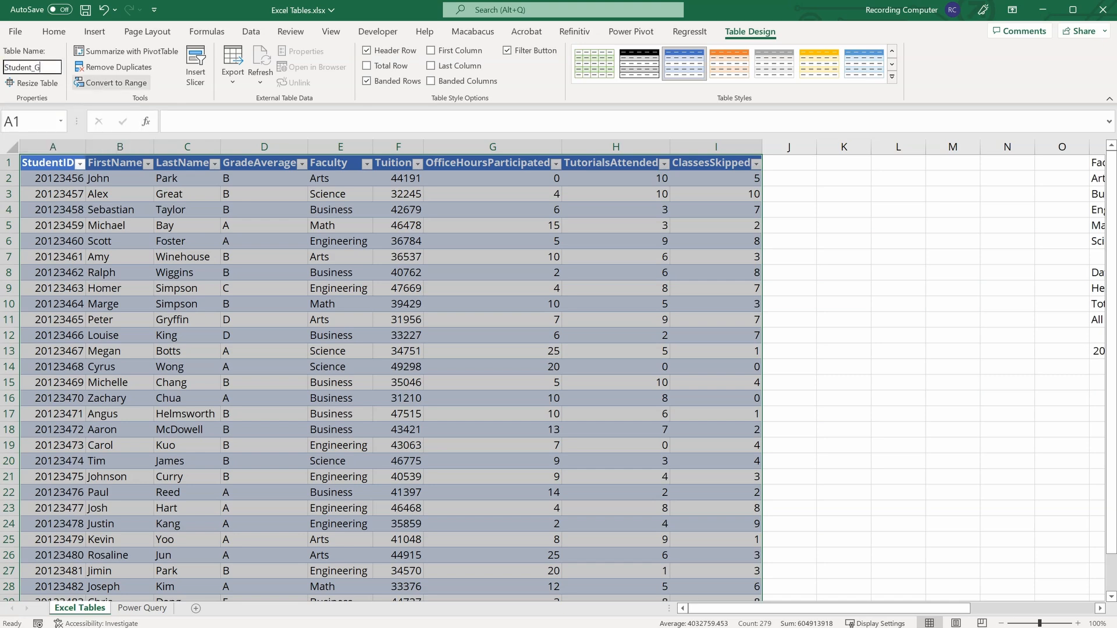
text(rades)
key(Return)
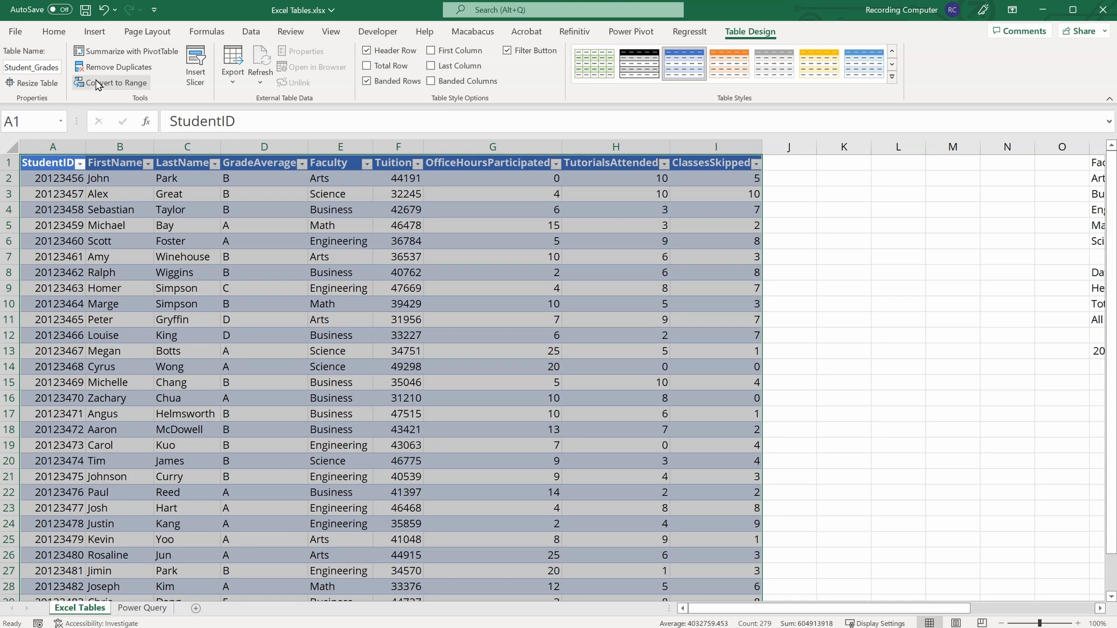
click(70, 195)
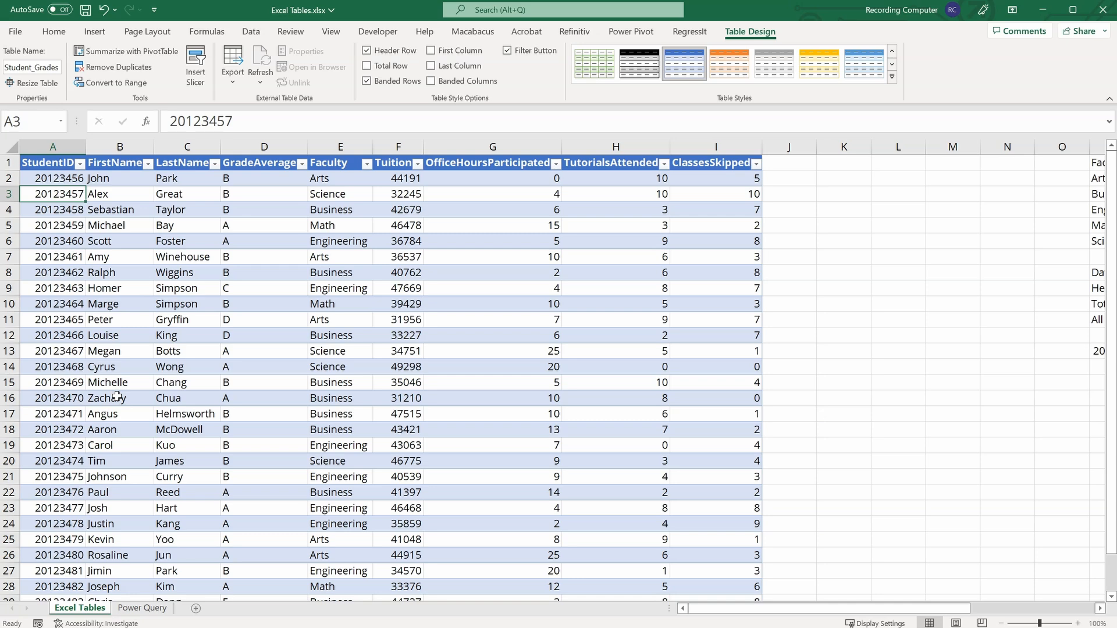
Examine the table's header behaviour and banded rows down to its end, and the filter options of the GradeAverage column.
scroll(117, 397, down, 4)
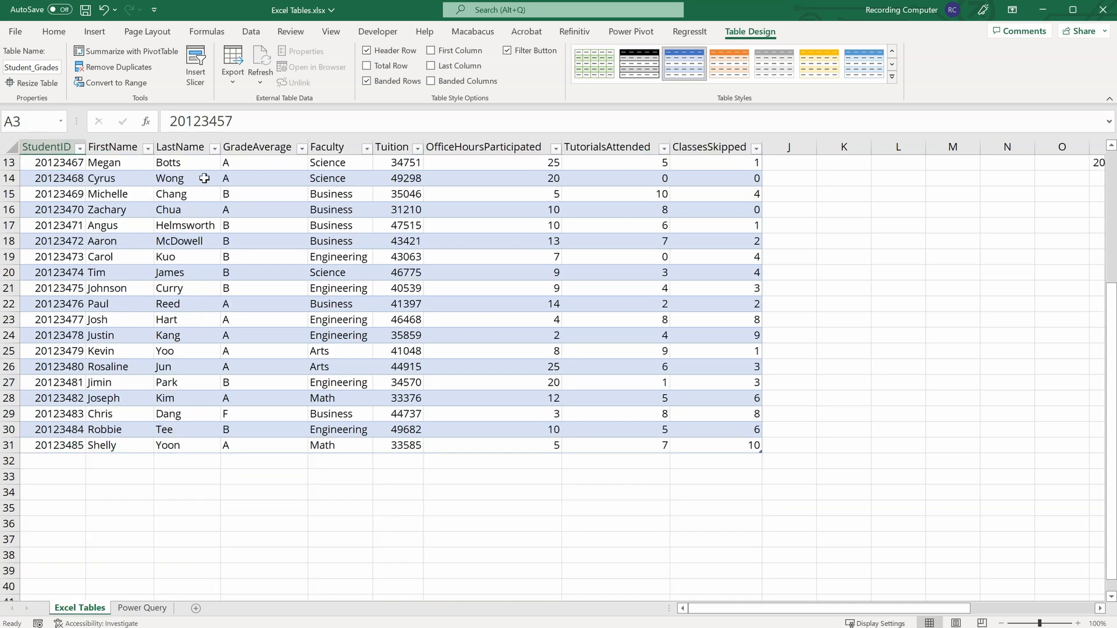
scroll(261, 278, down, 2)
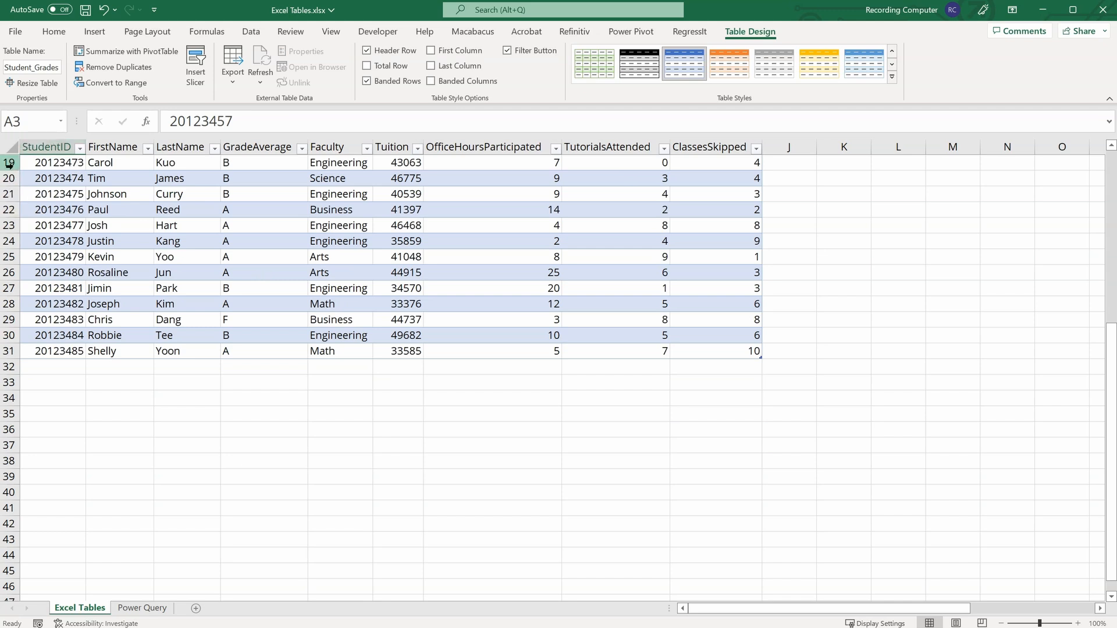
scroll(300, 248, up, 6)
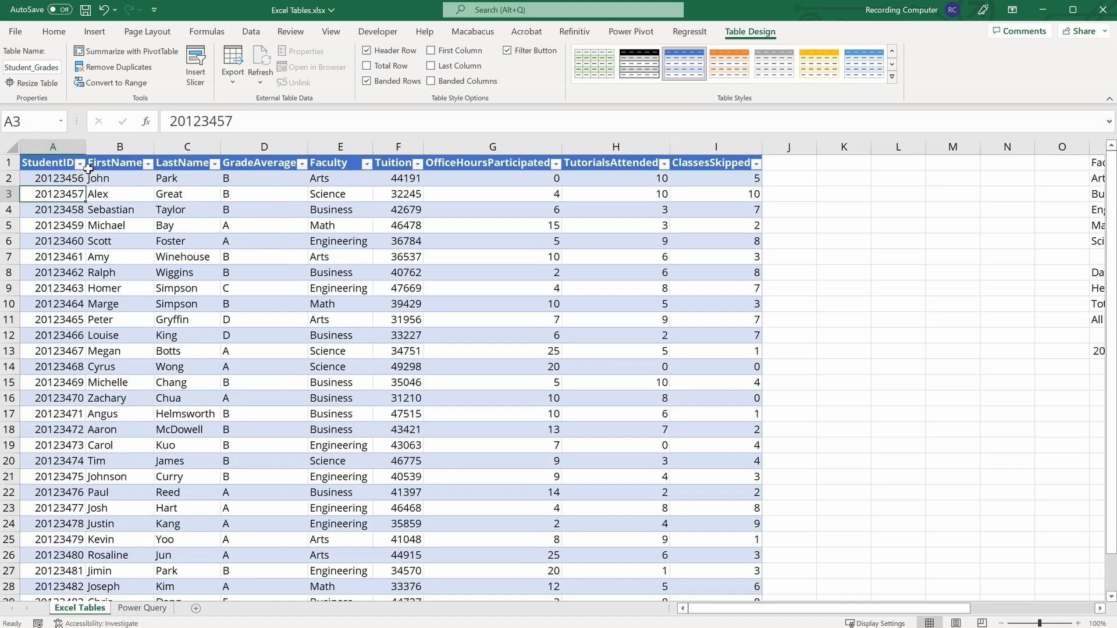
click(301, 163)
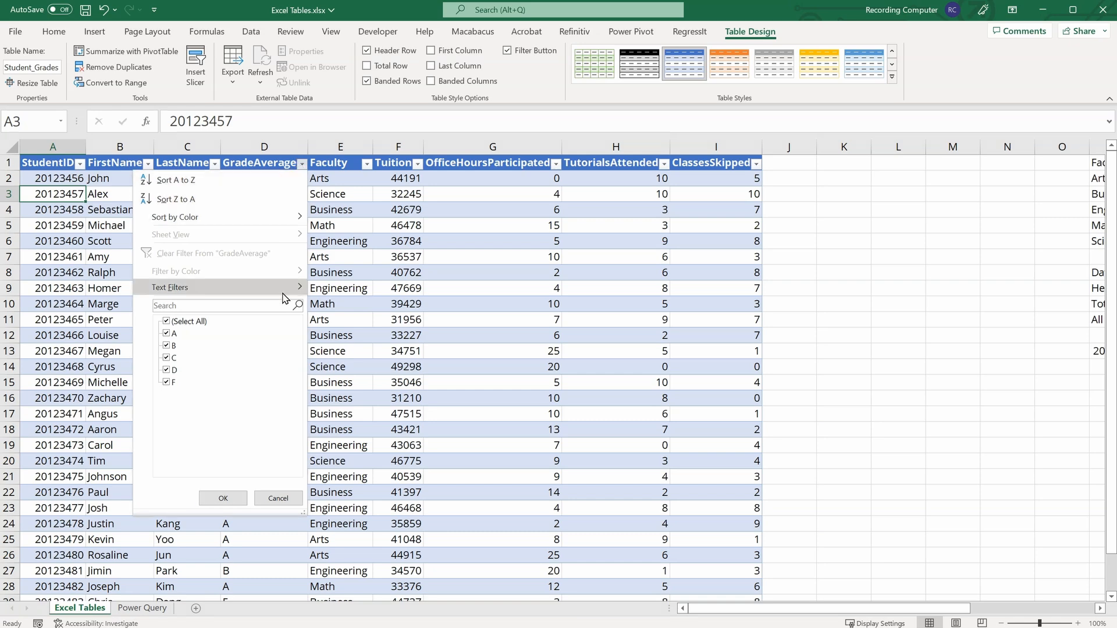
mouse_move(256, 291)
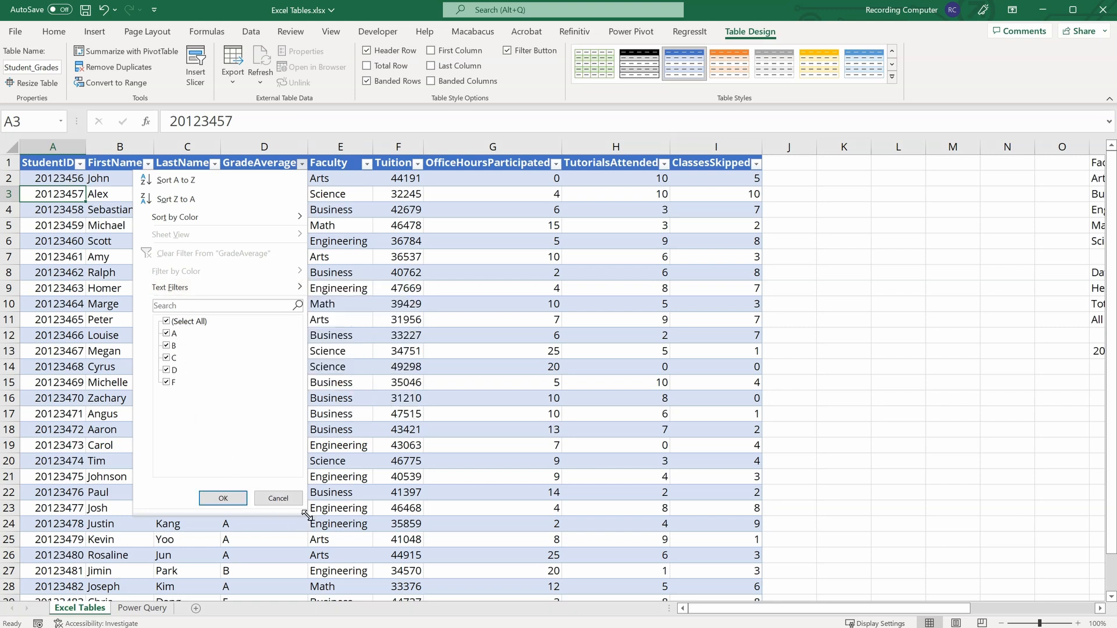
click(279, 498)
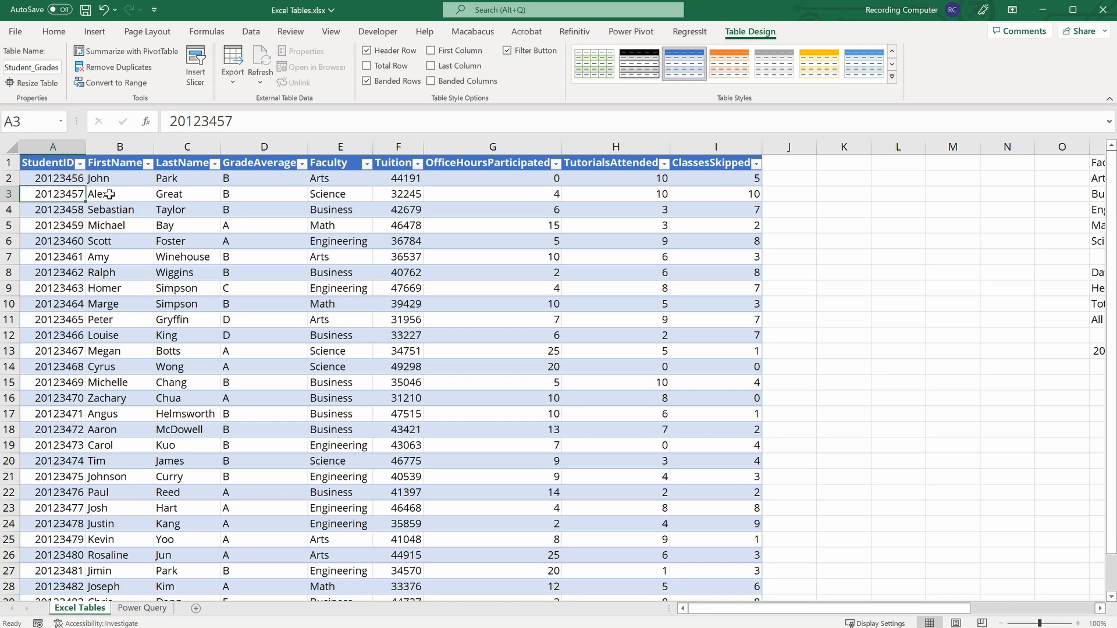
scroll(82, 269, down, 2)
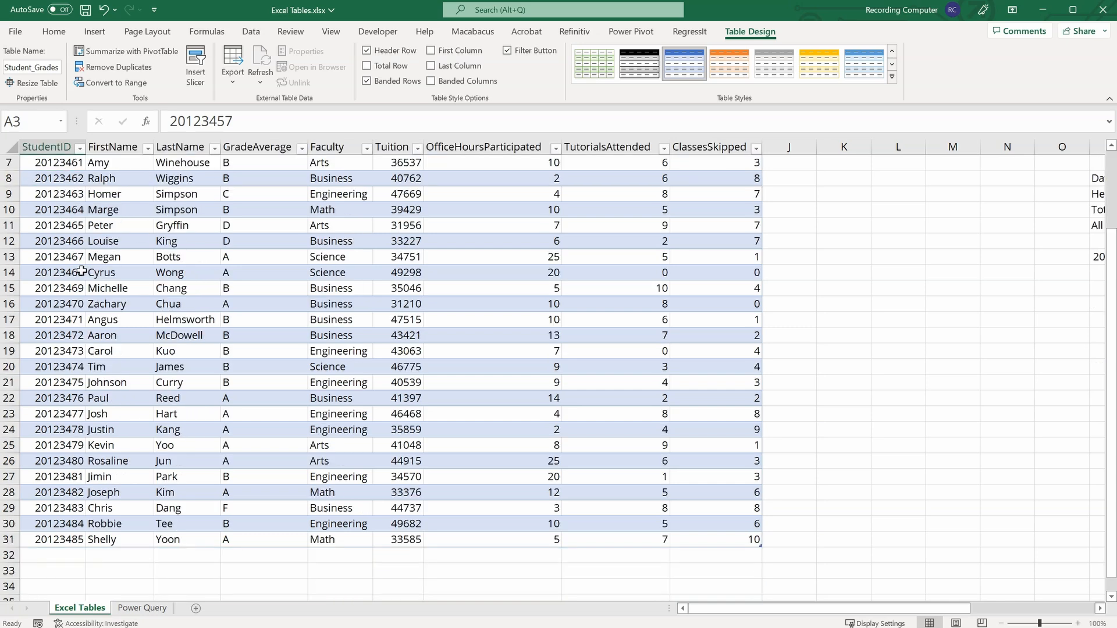
scroll(109, 341, up, 2)
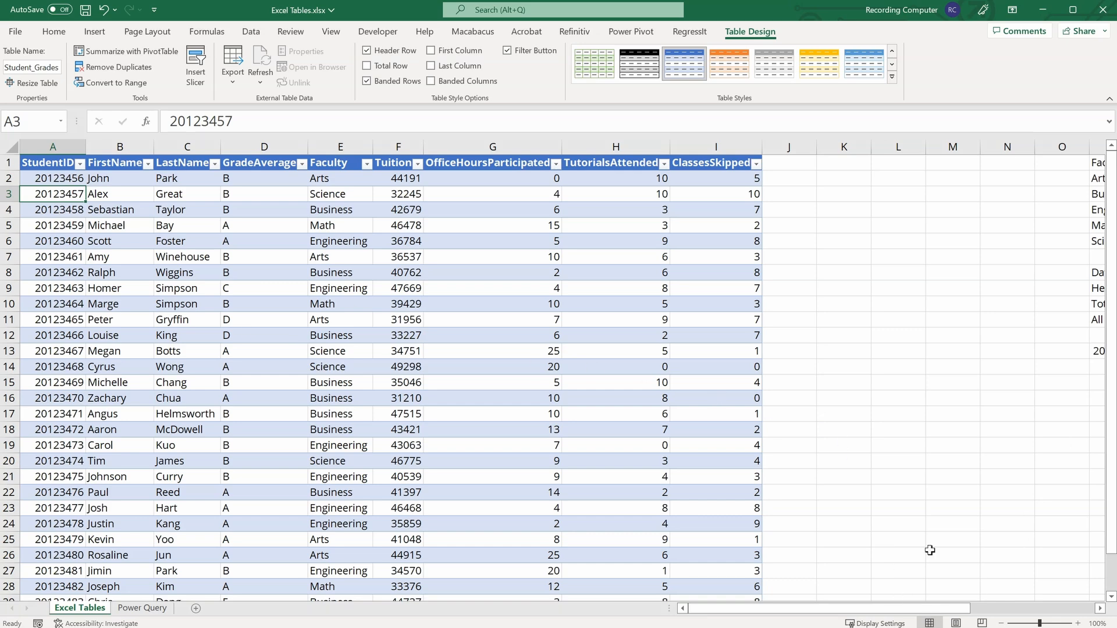
Move the separate student record from P13:X13 to A32, directly below the table's last row, and check the added row.
drag(921, 612, 992, 552)
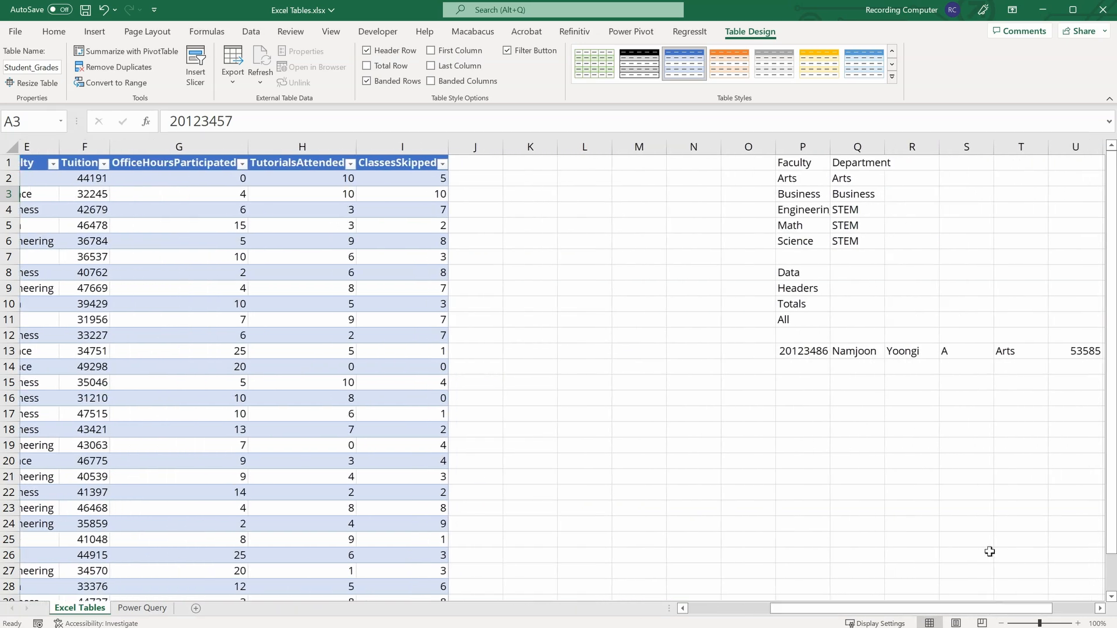
click(810, 352)
key(ctrl+shift+Right)
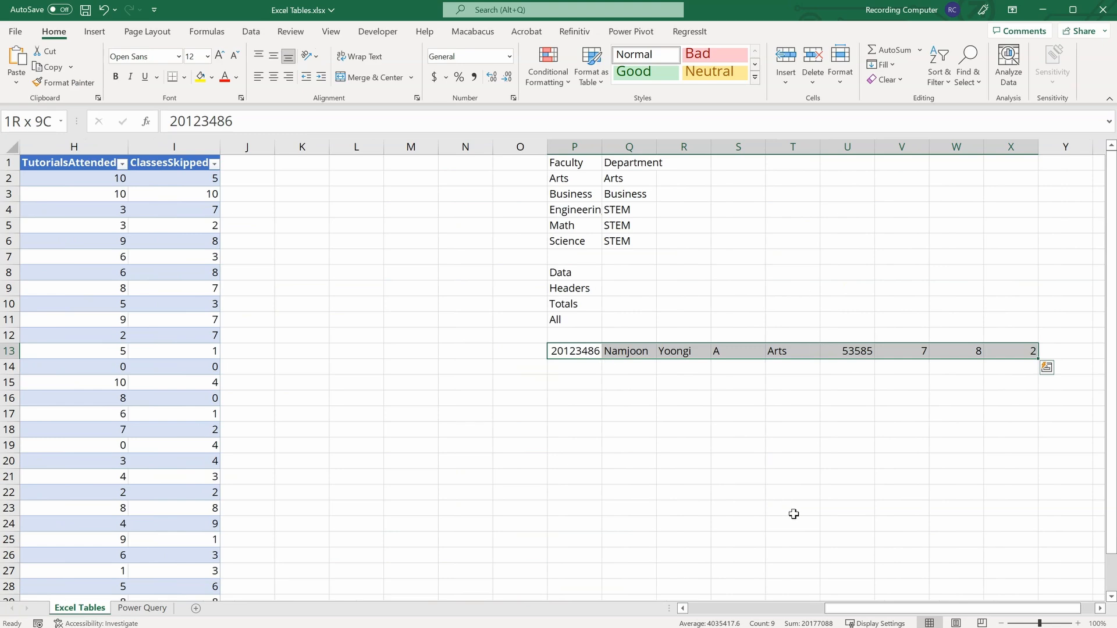
key(ctrl+c)
drag(875, 610, 757, 610)
scroll(319, 521, down, 2)
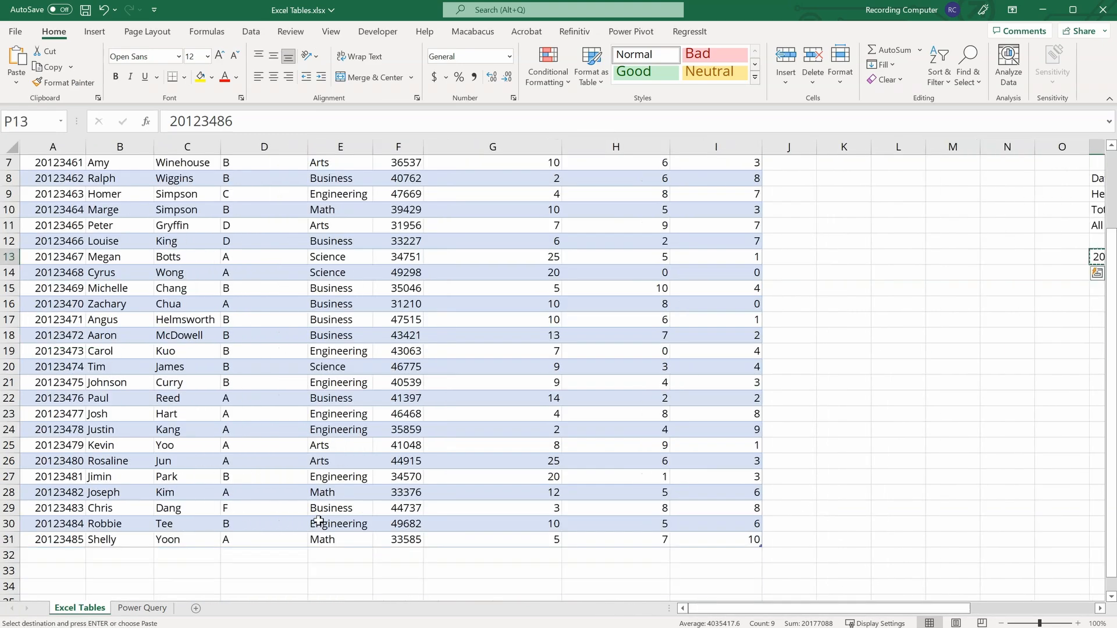
scroll(319, 521, down, 2)
click(45, 459)
key(ctrl+v)
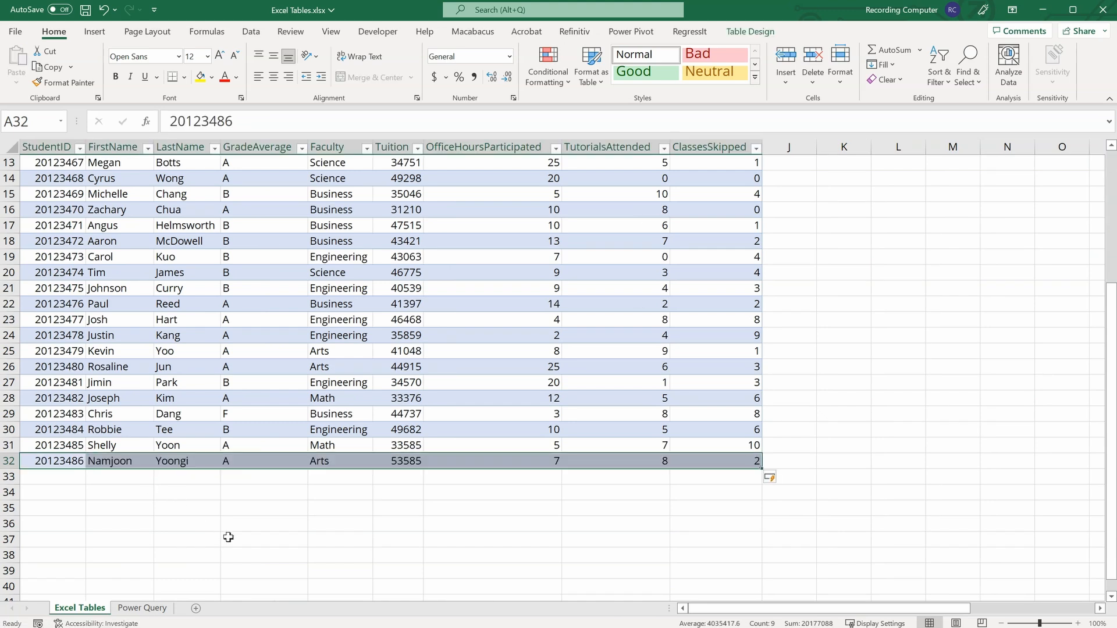
click(228, 537)
drag(50, 462, 738, 466)
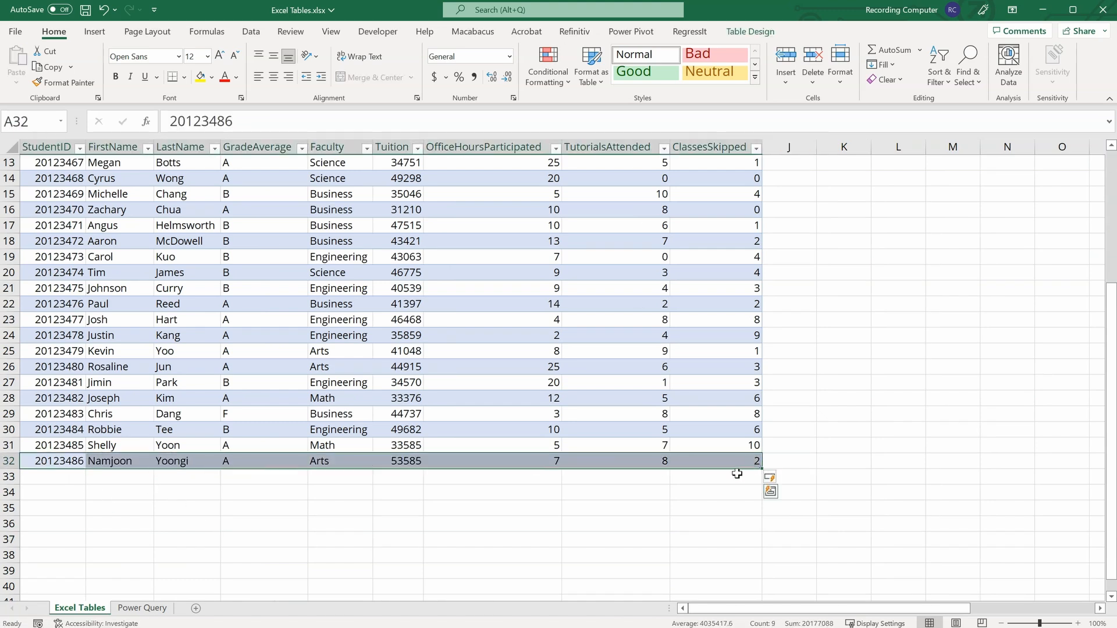
click(49, 441)
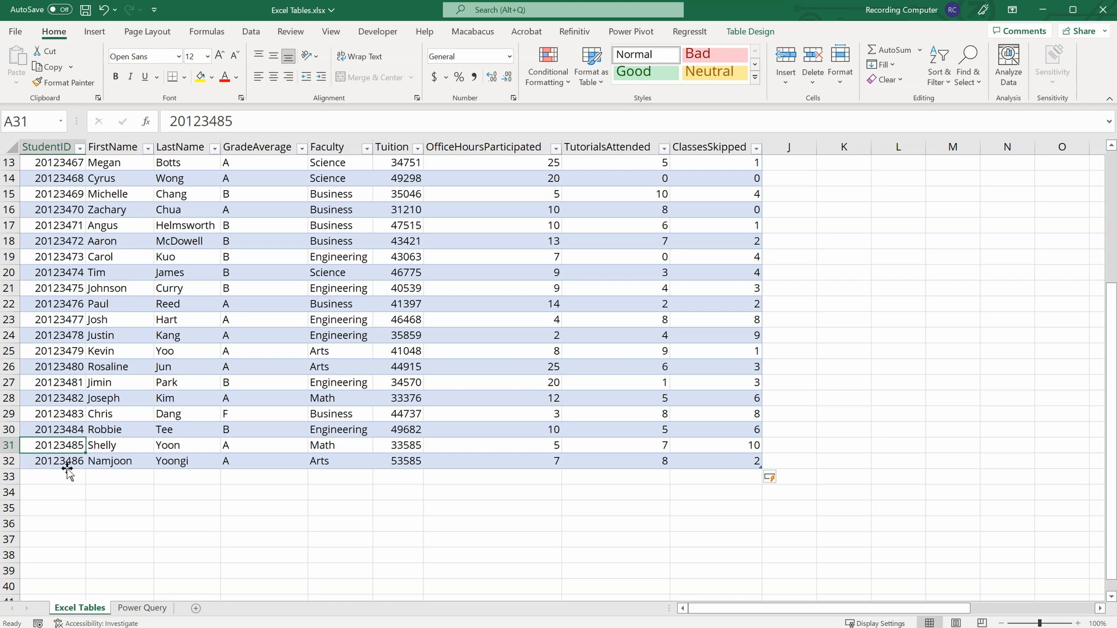
Add a Year column to the table in J1 and fill it with the formula =2022.
scroll(379, 492, up, 4)
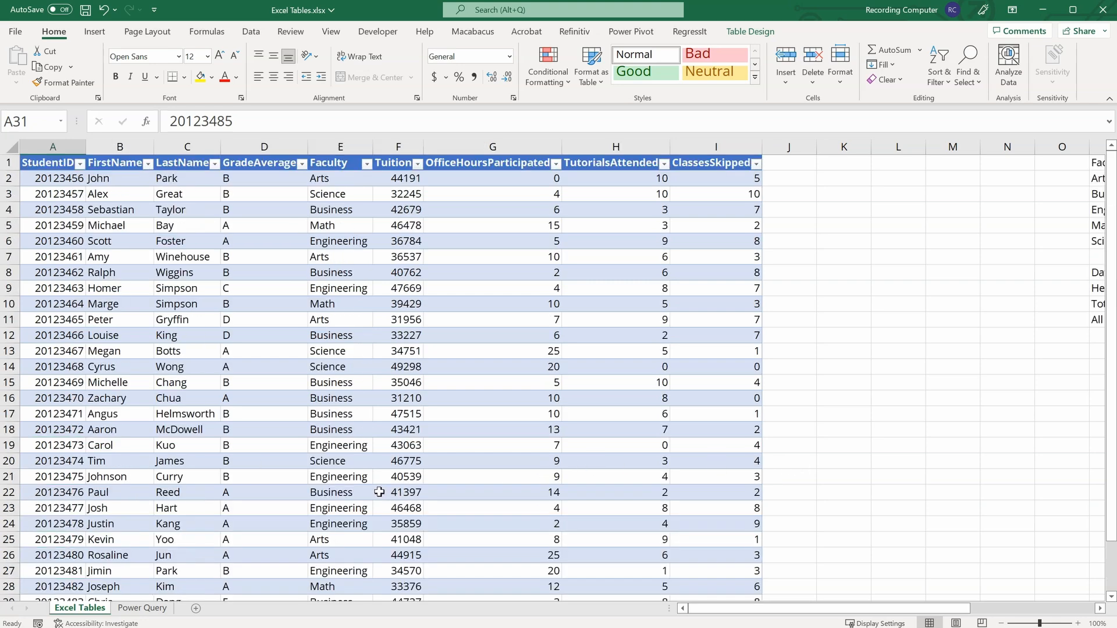
click(775, 160)
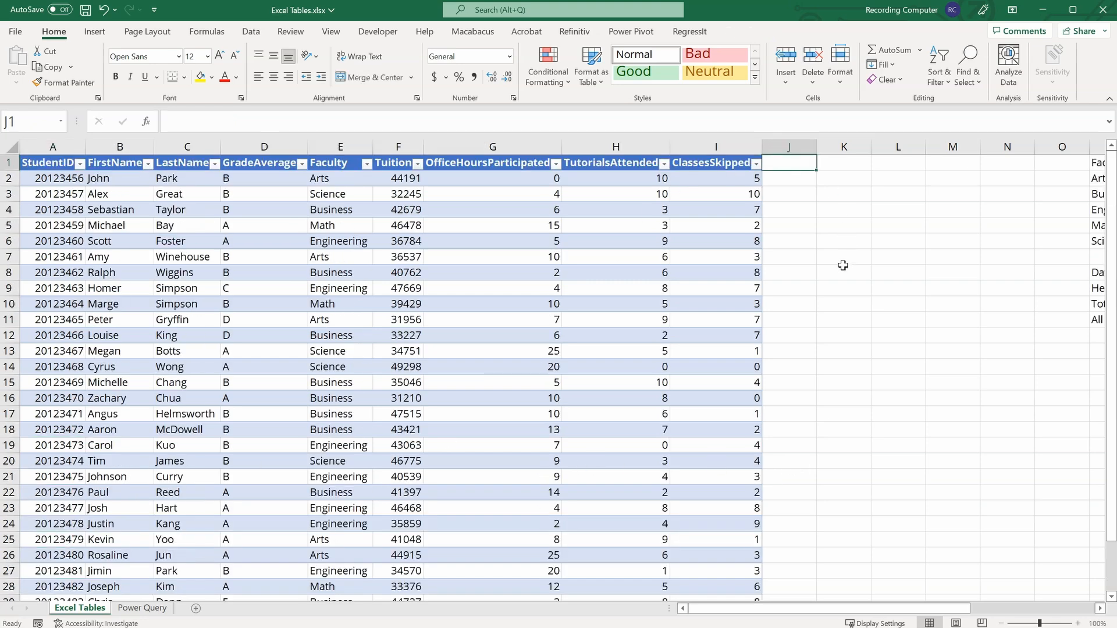
text(Year)
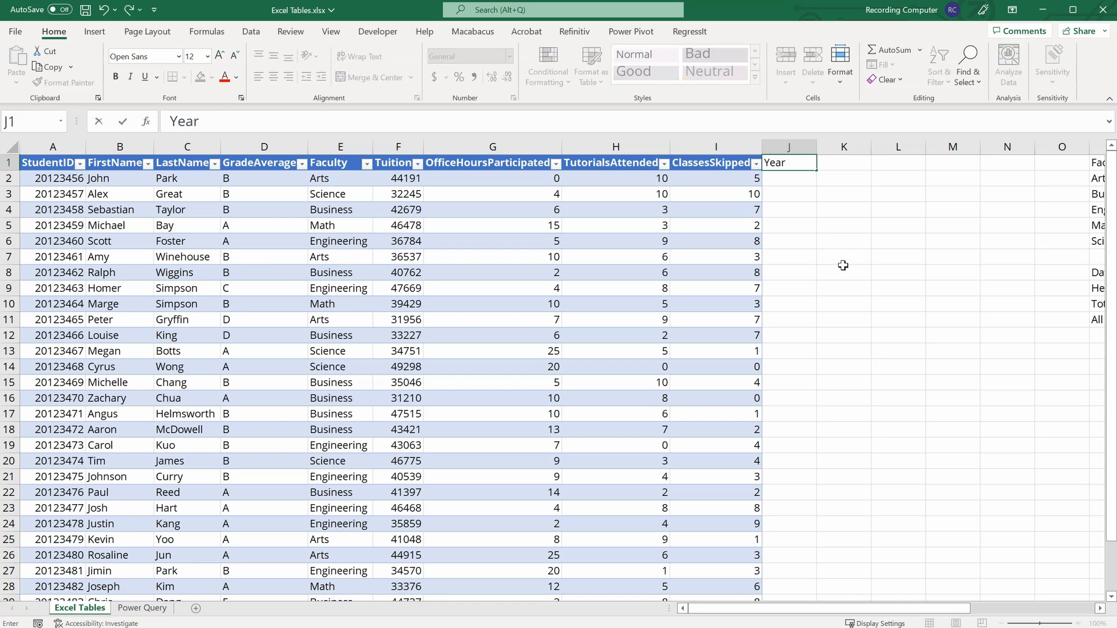
key(Return)
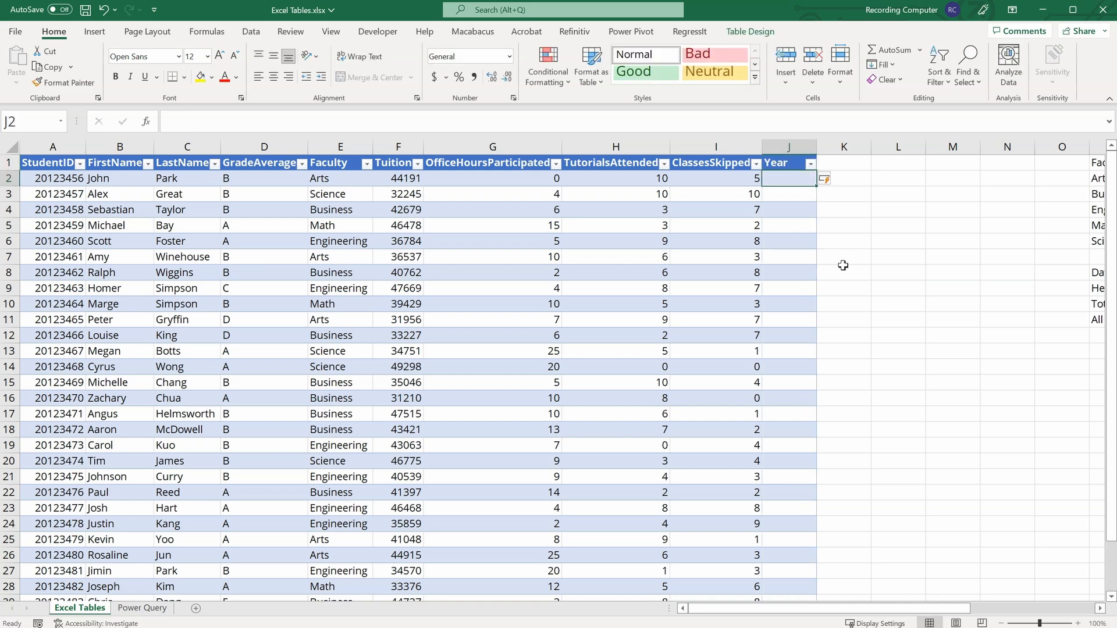
text(=)
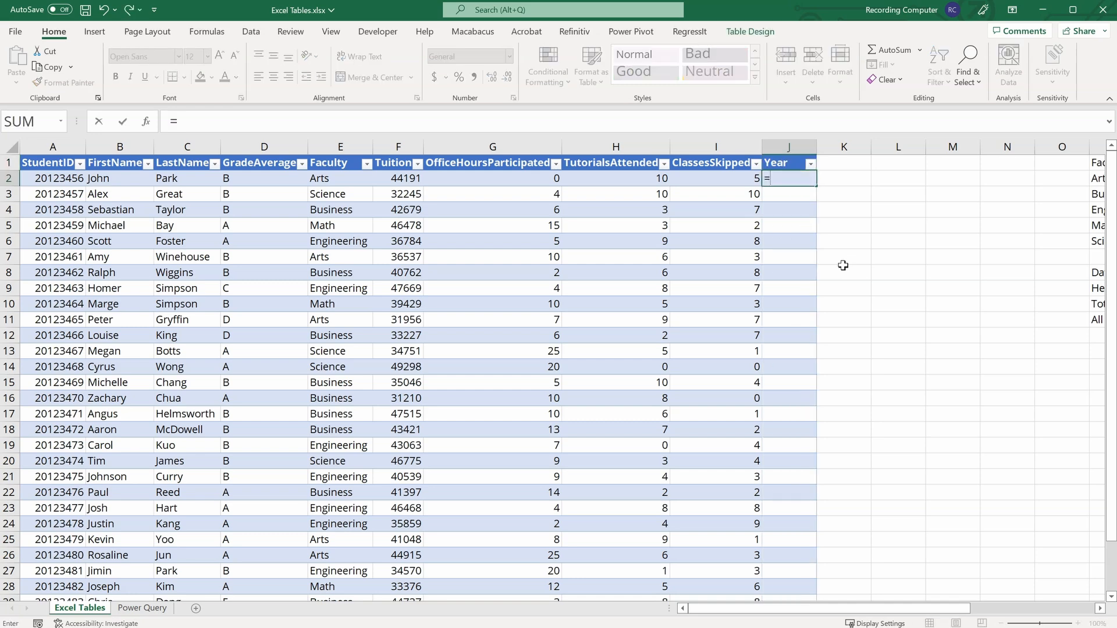
text(2022)
key(Return)
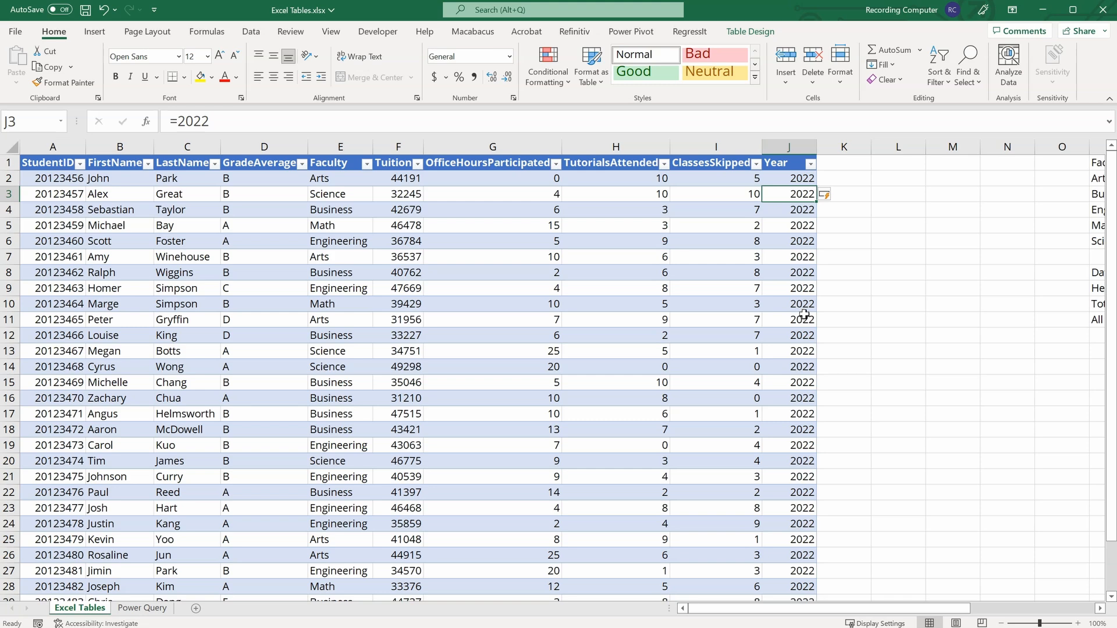
Turn on the total row for the Student_Grades table.
click(756, 34)
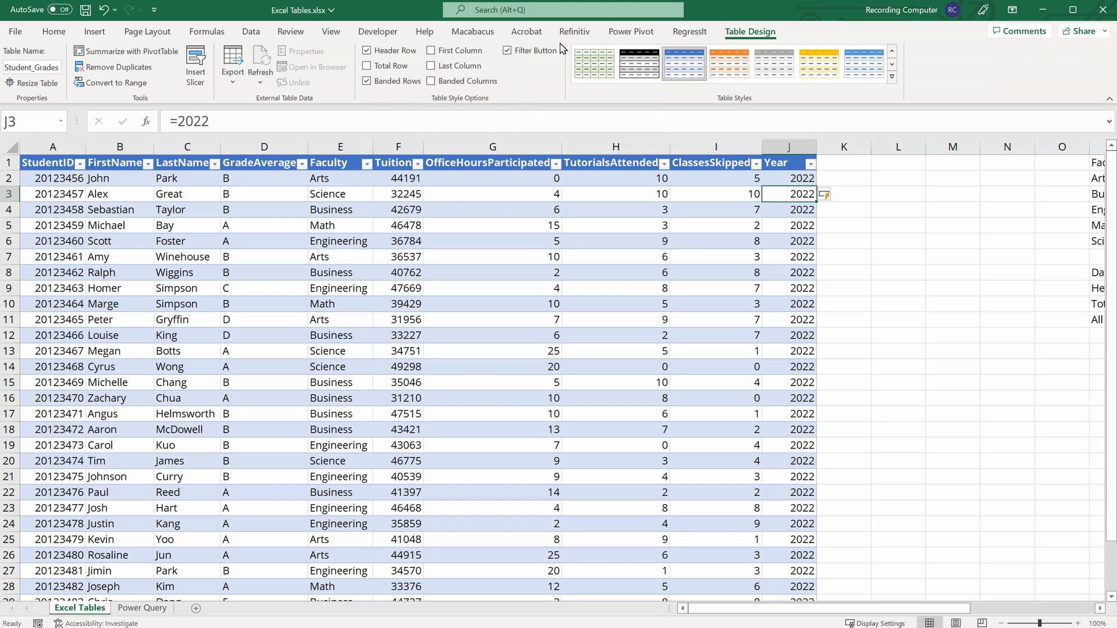
scroll(390, 258, down, 4)
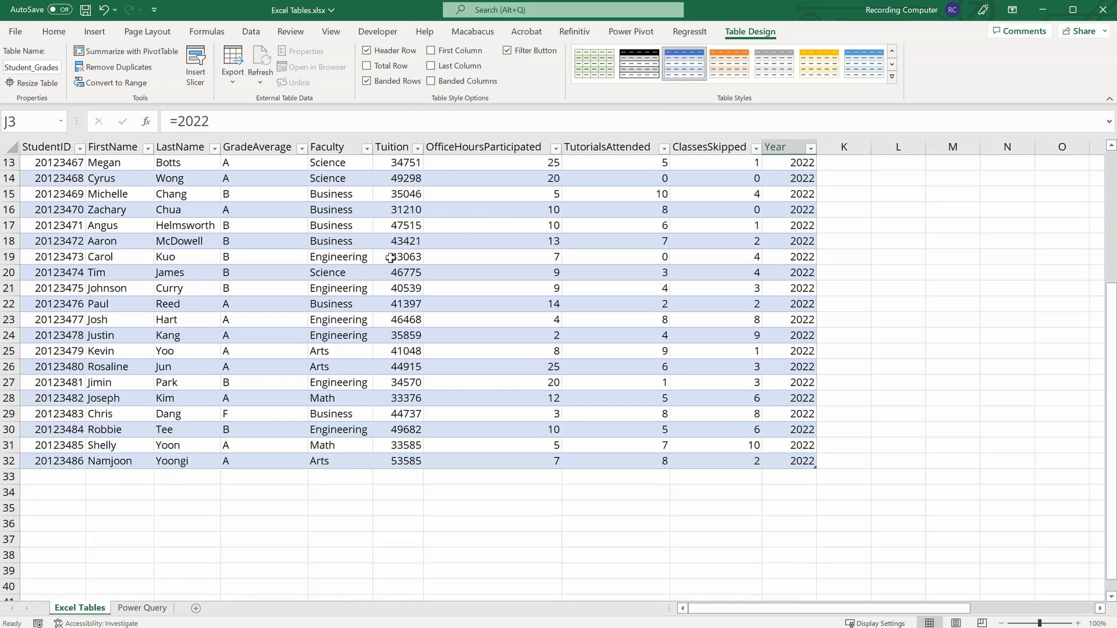
click(368, 67)
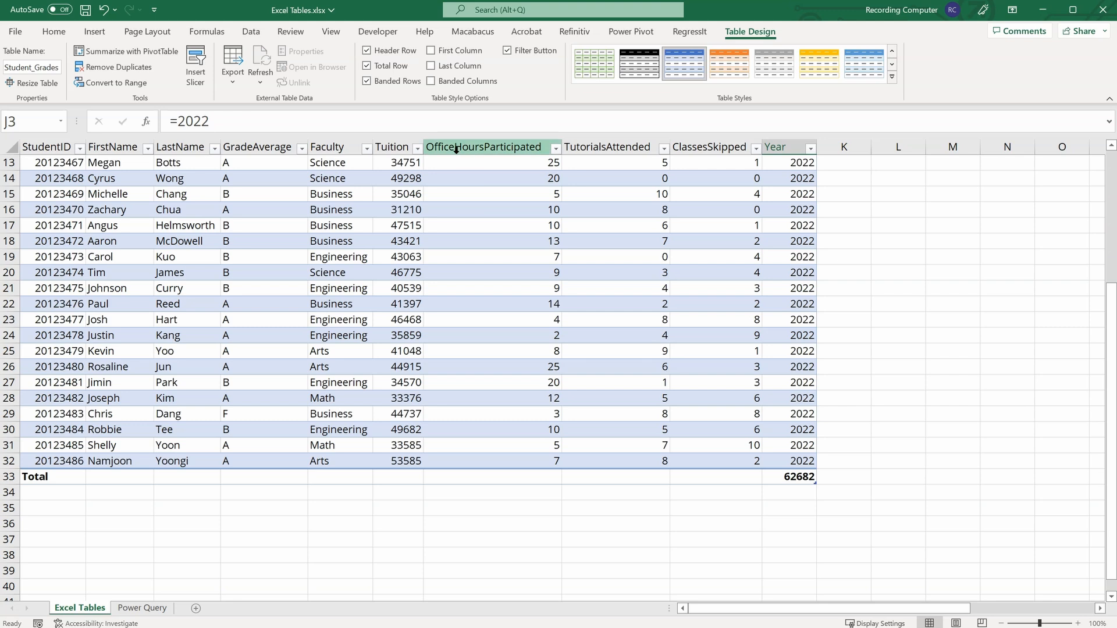
Set the total row cell of the OfficeHoursParticipated column to Sum.
click(502, 477)
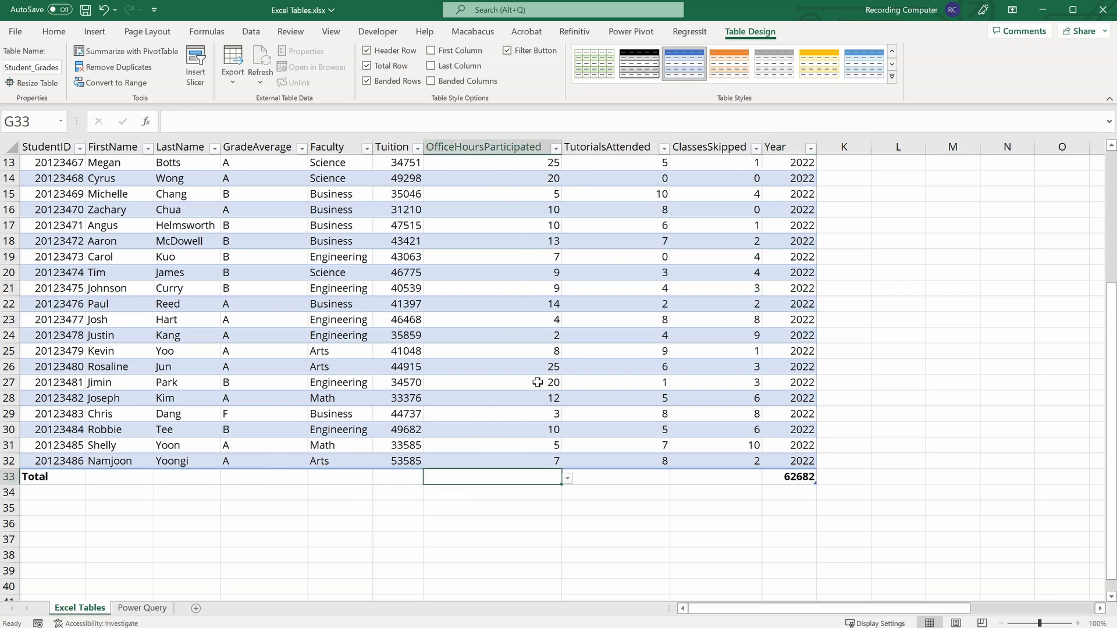
click(568, 474)
click(547, 475)
click(568, 478)
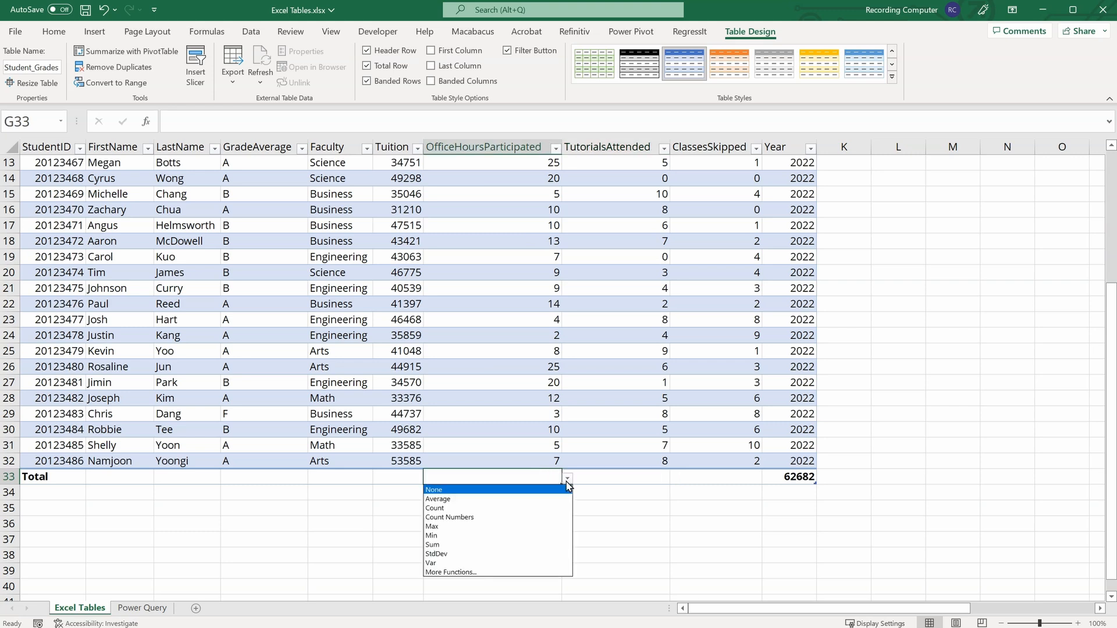
click(551, 545)
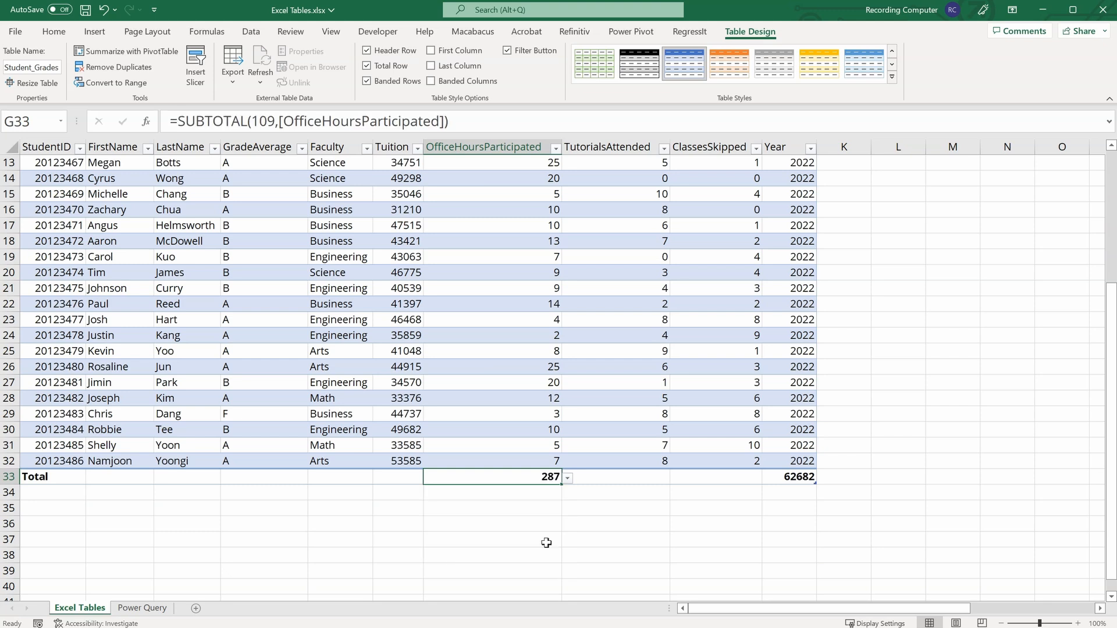
Set the total row cell of the TutorialsAttended column to Average.
click(644, 473)
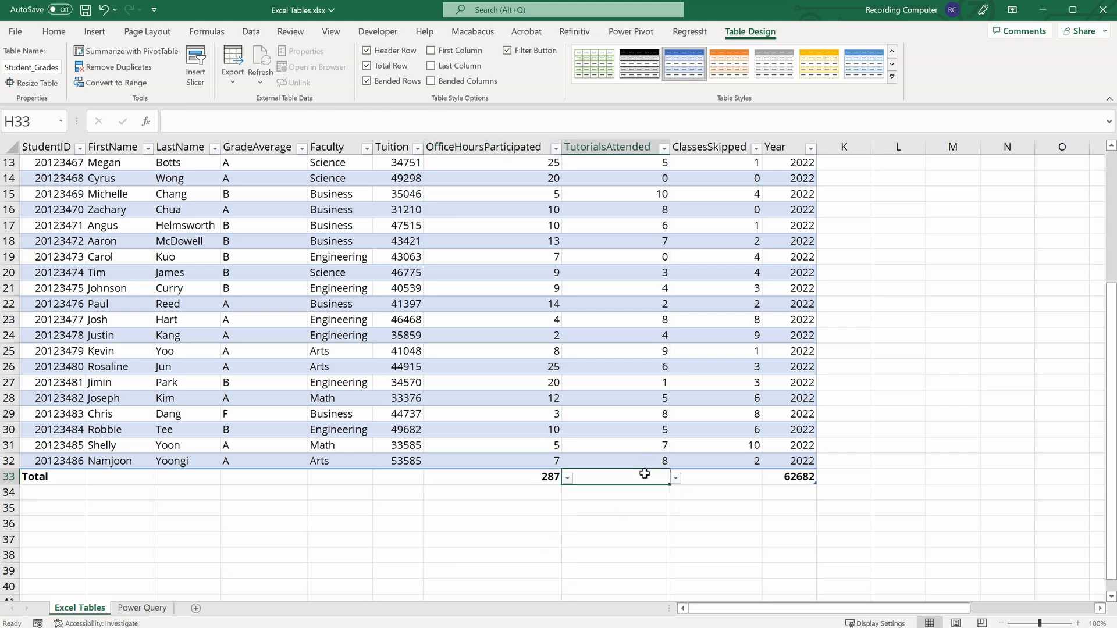
click(677, 479)
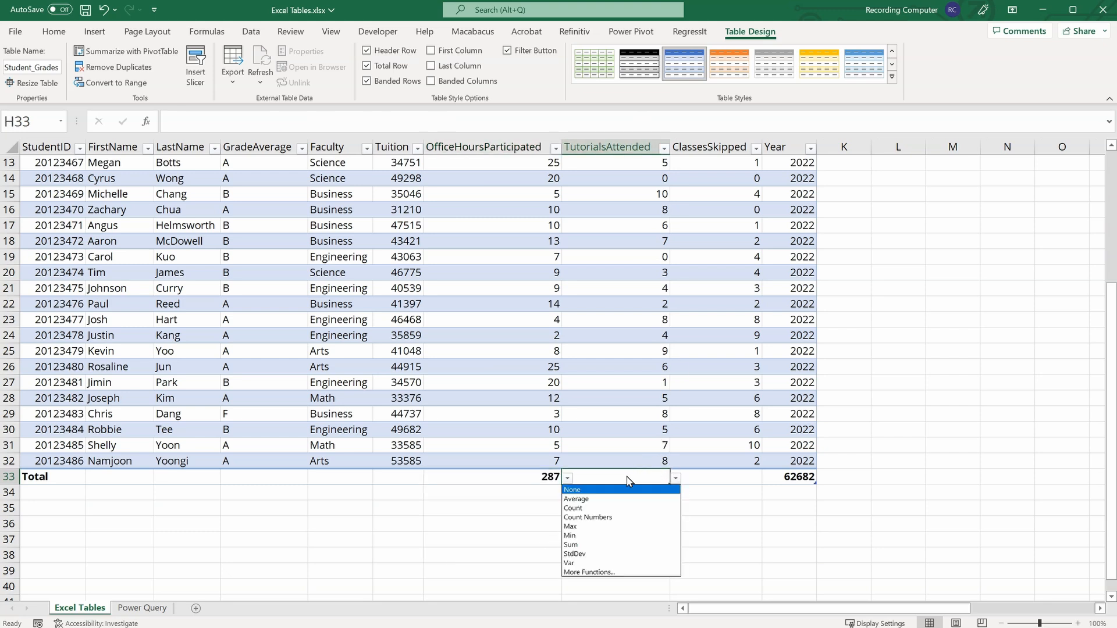
click(594, 499)
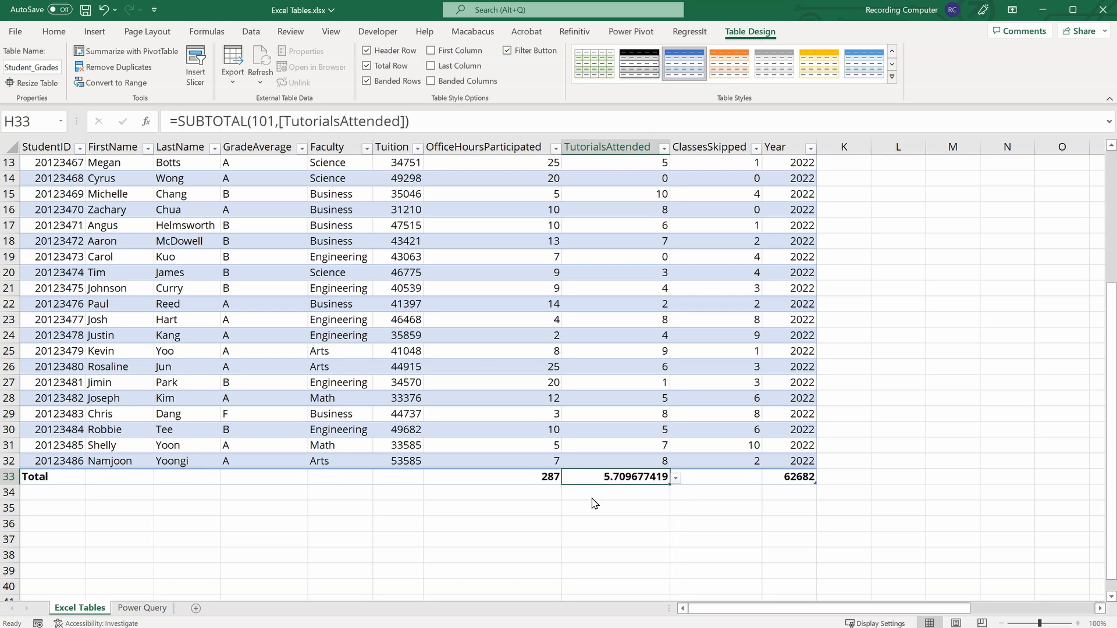
Review the summary functions offered in the total row for ClassesSkipped and TutorialsAttended, and the function number in the TutorialsAttended SUBTOTAL formula.
click(740, 479)
click(767, 479)
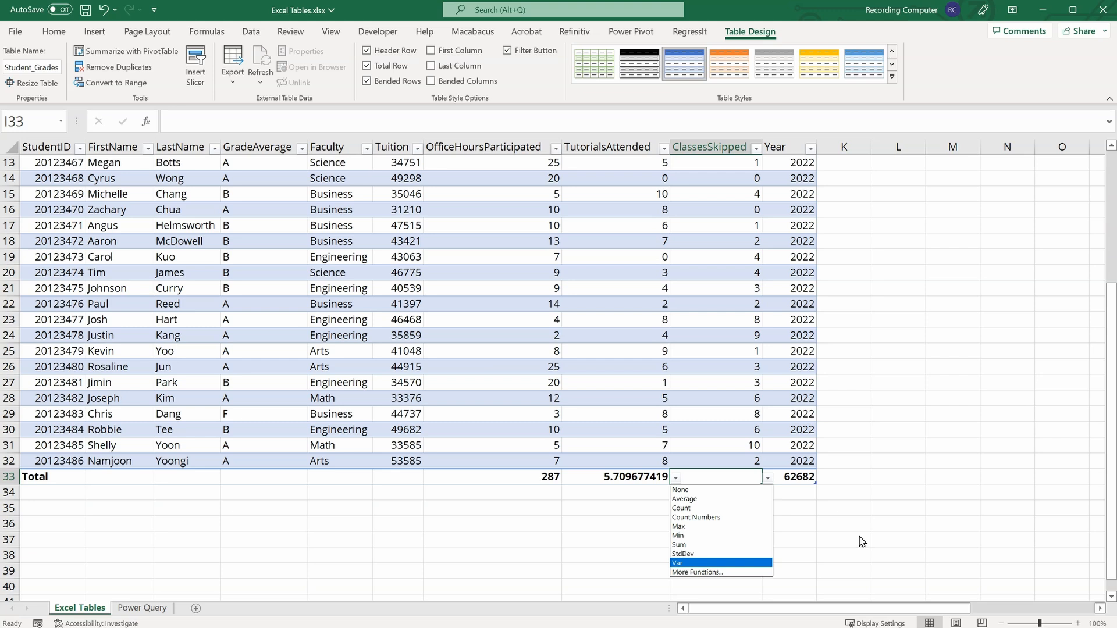
click(592, 478)
click(593, 476)
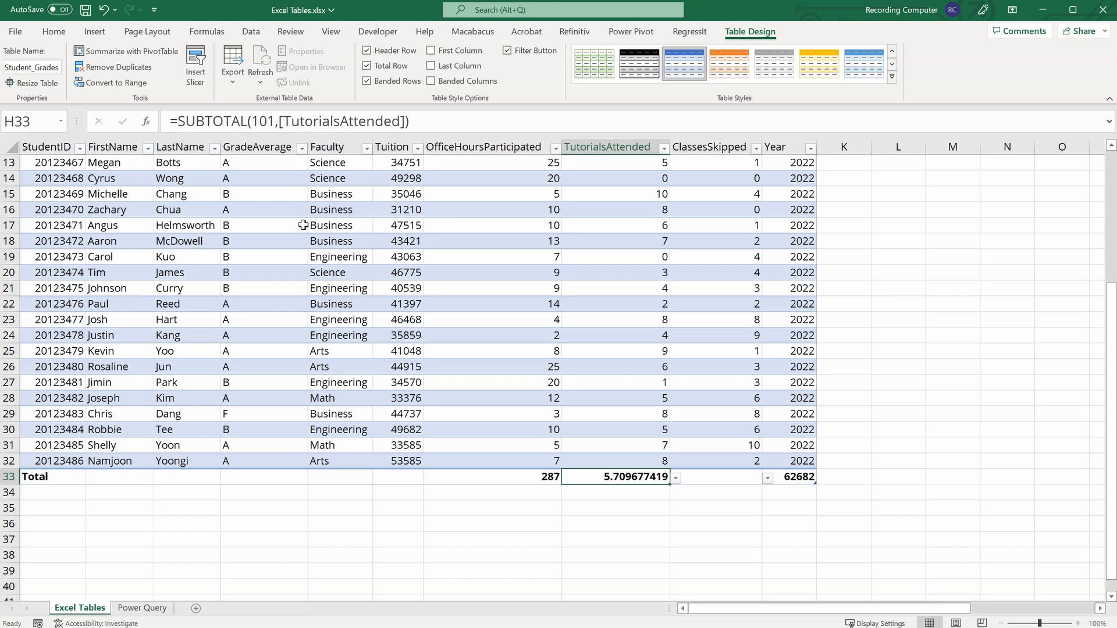
double_click(256, 122)
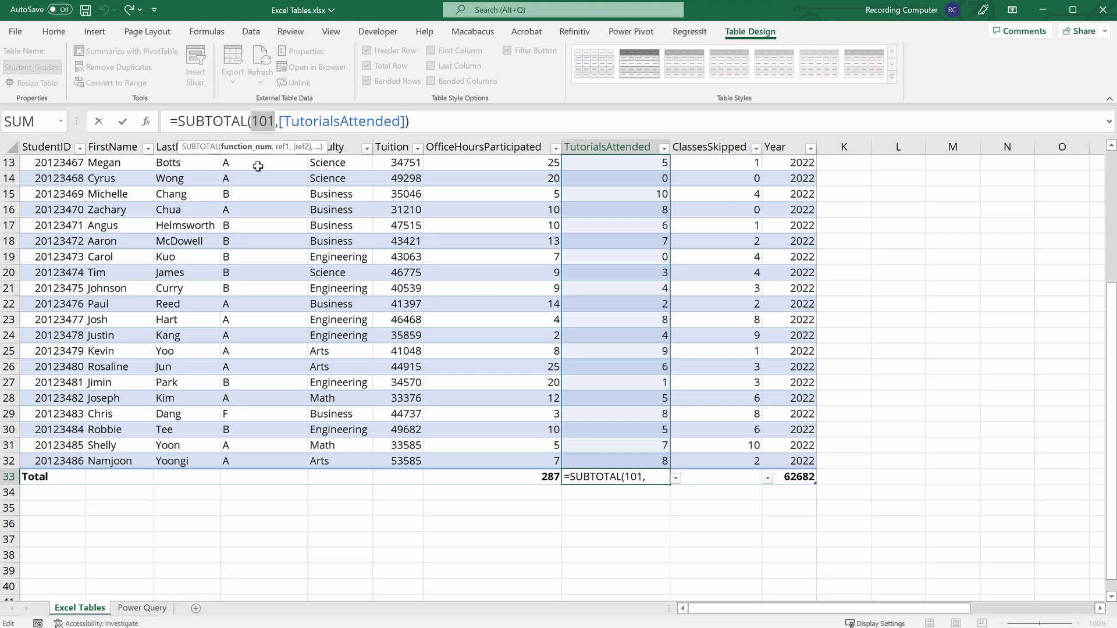
click(676, 477)
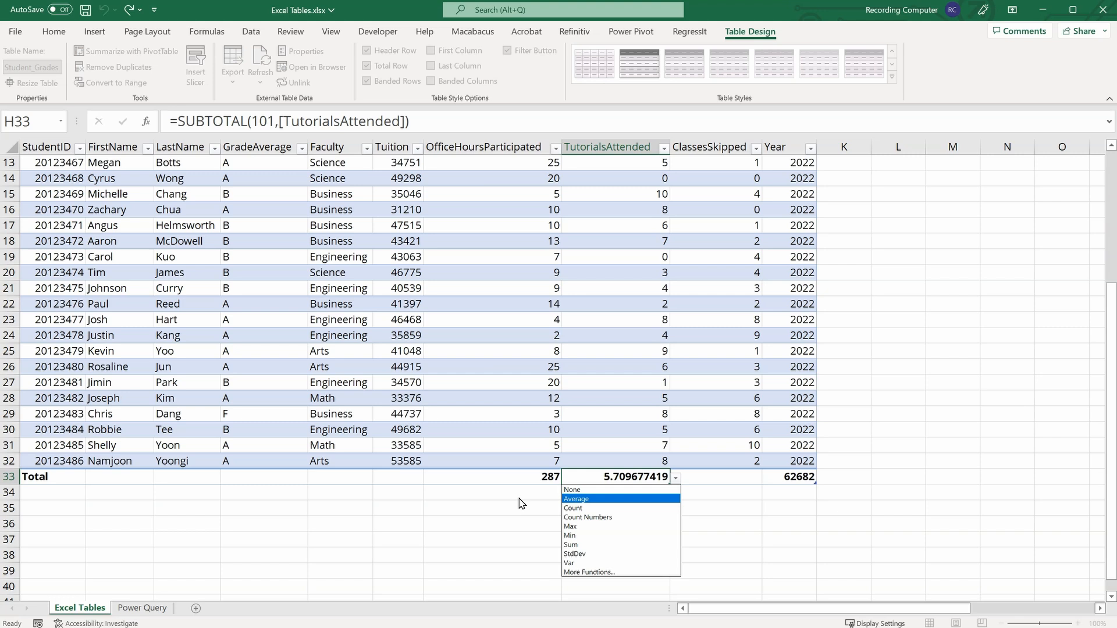
click(500, 455)
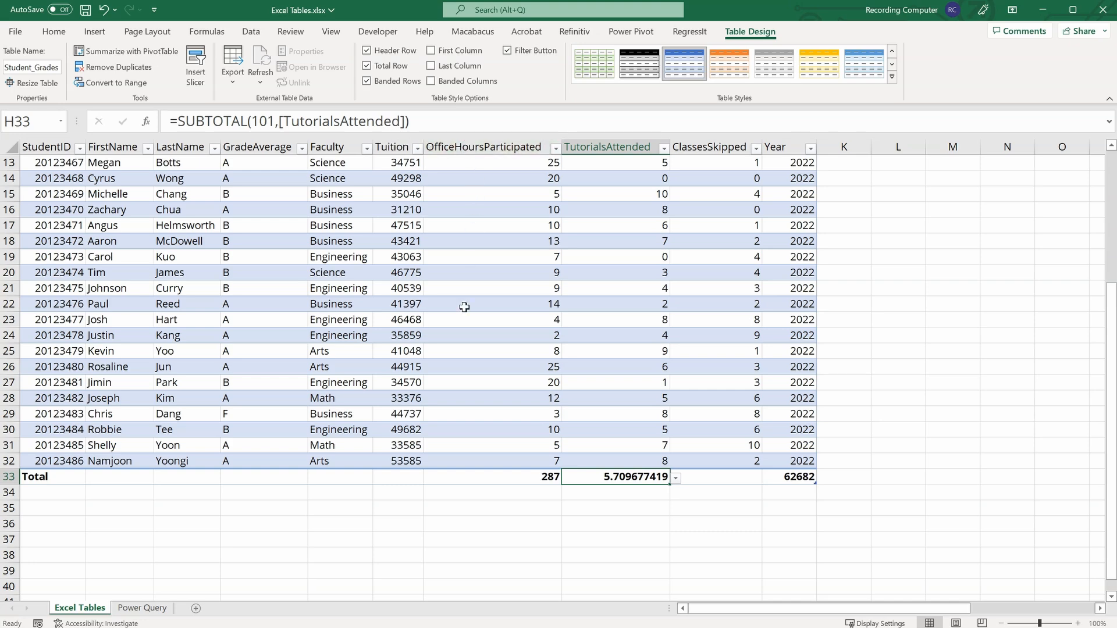
Try the First Column and Last Column emphasis on the table one after the other, switching each off again.
scroll(469, 374, up, 4)
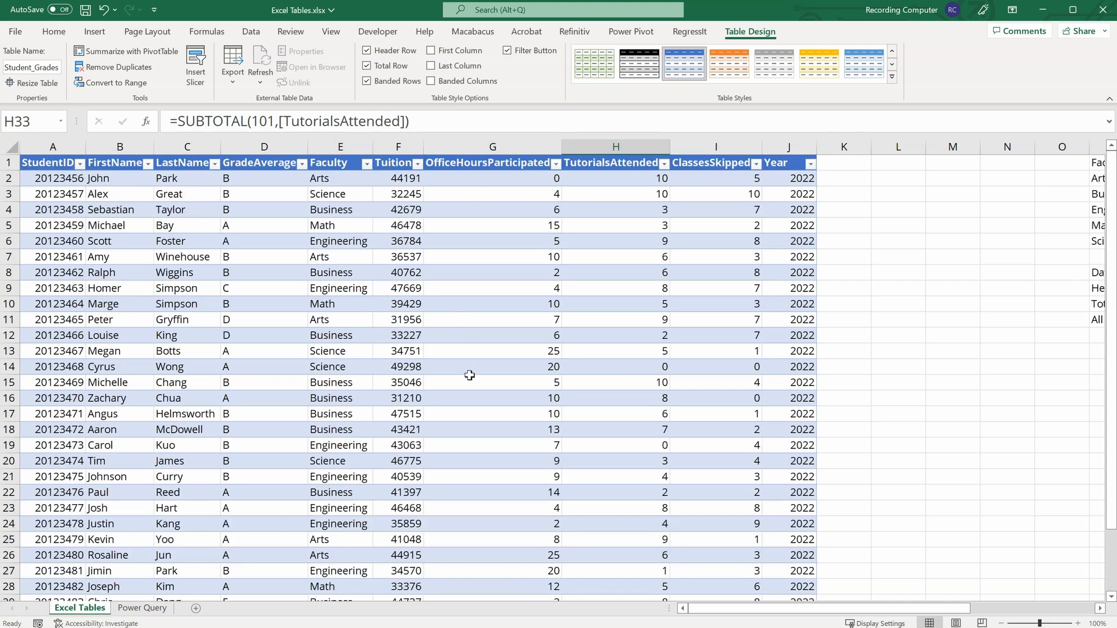
click(433, 55)
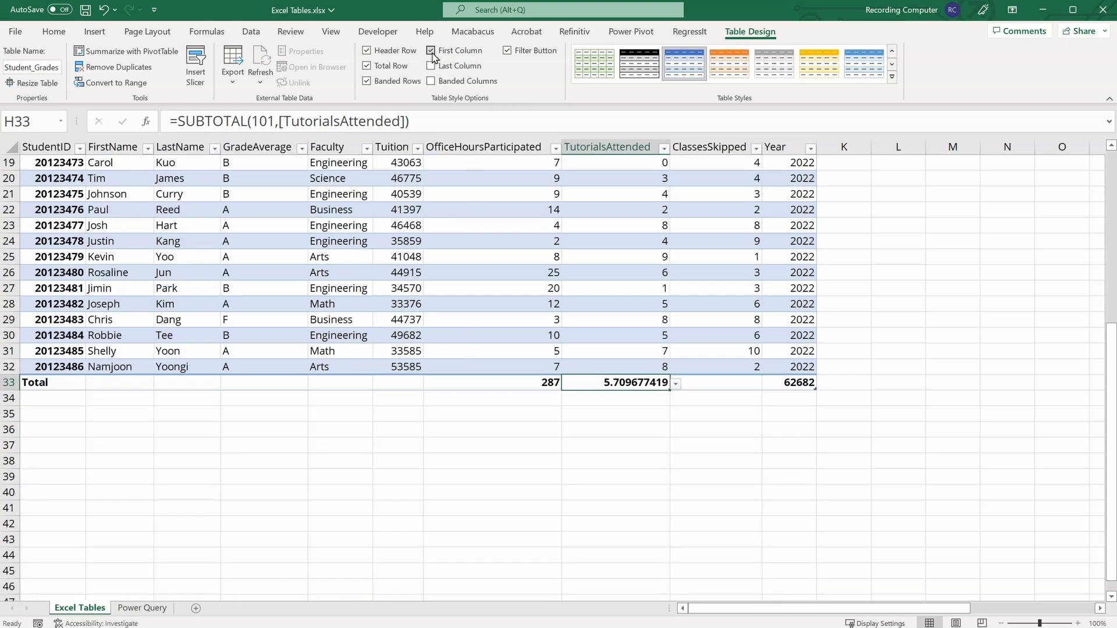
scroll(165, 340, up, 6)
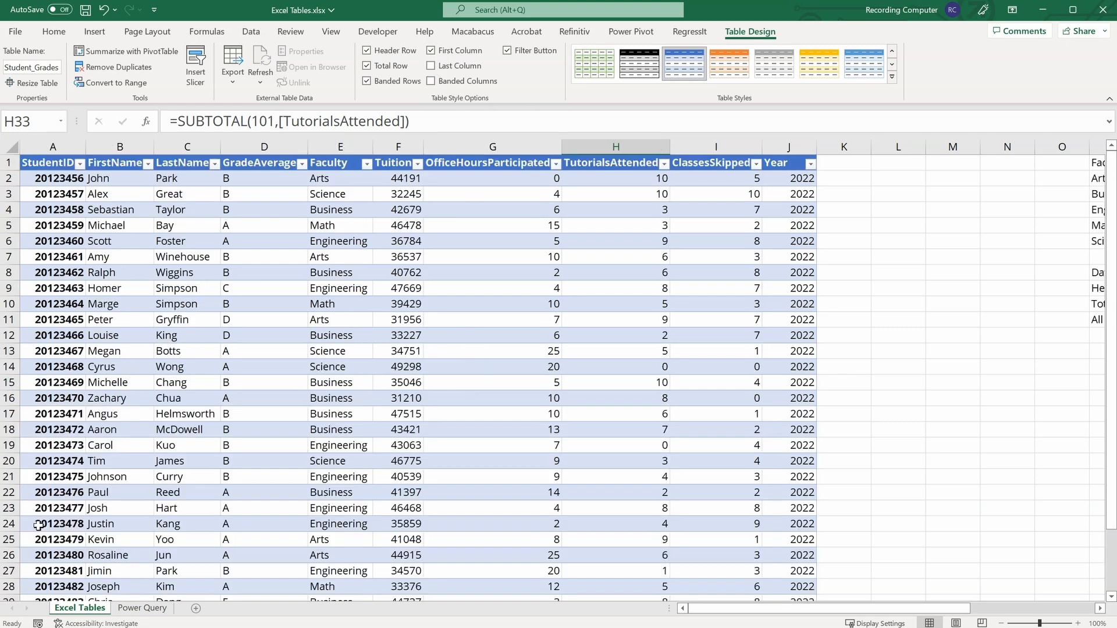
click(431, 52)
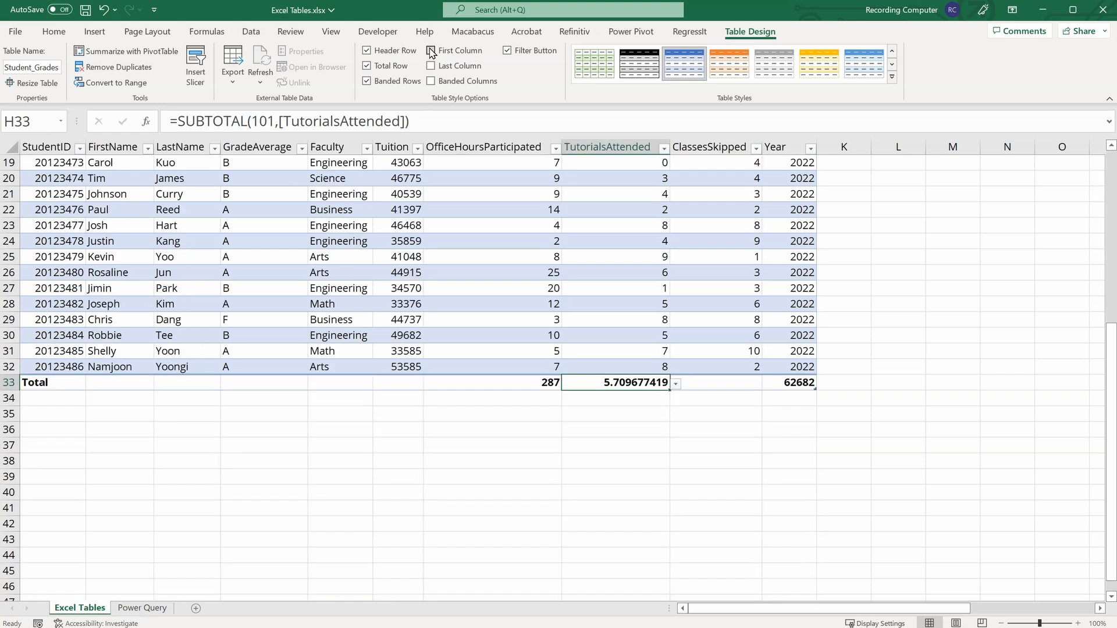
click(431, 66)
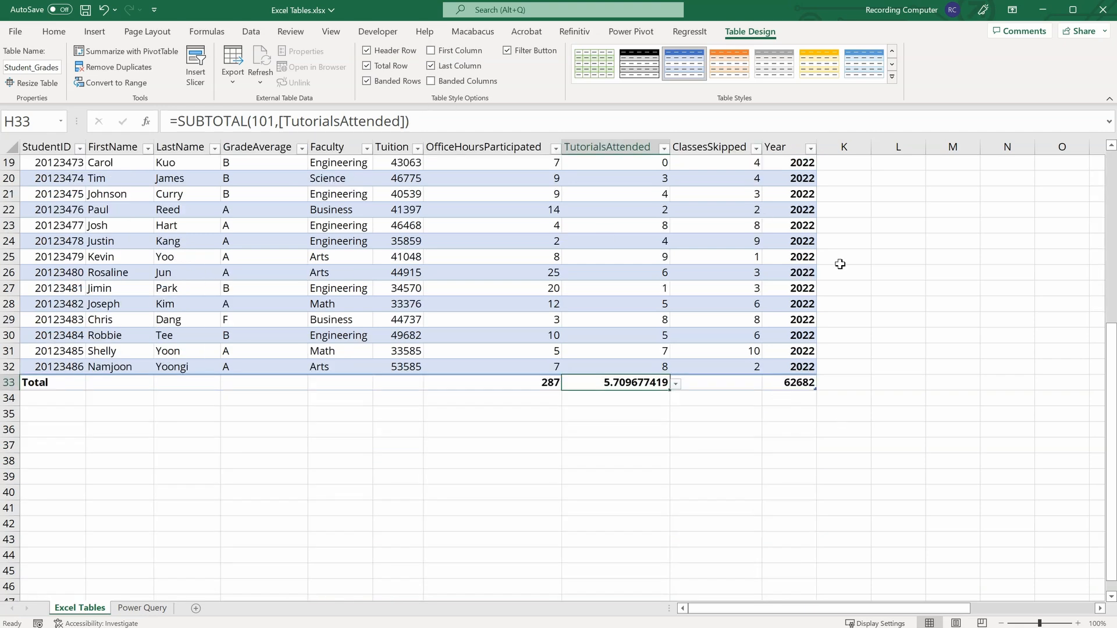
click(431, 67)
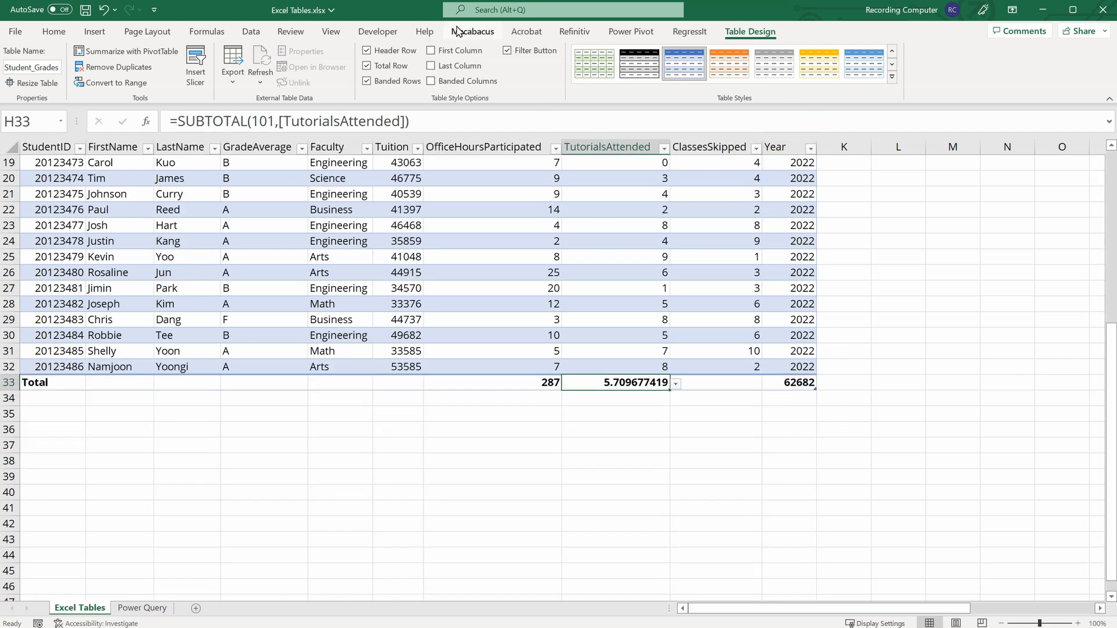
Try banded columns on the table and switch them off again.
click(431, 81)
scroll(470, 356, up, 6)
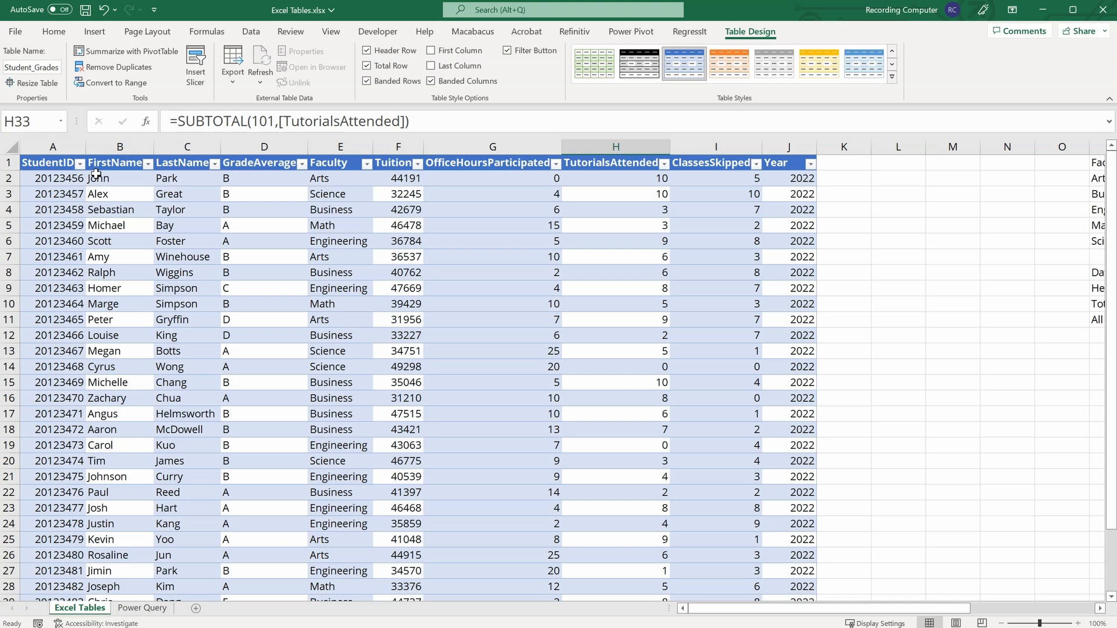
click(431, 80)
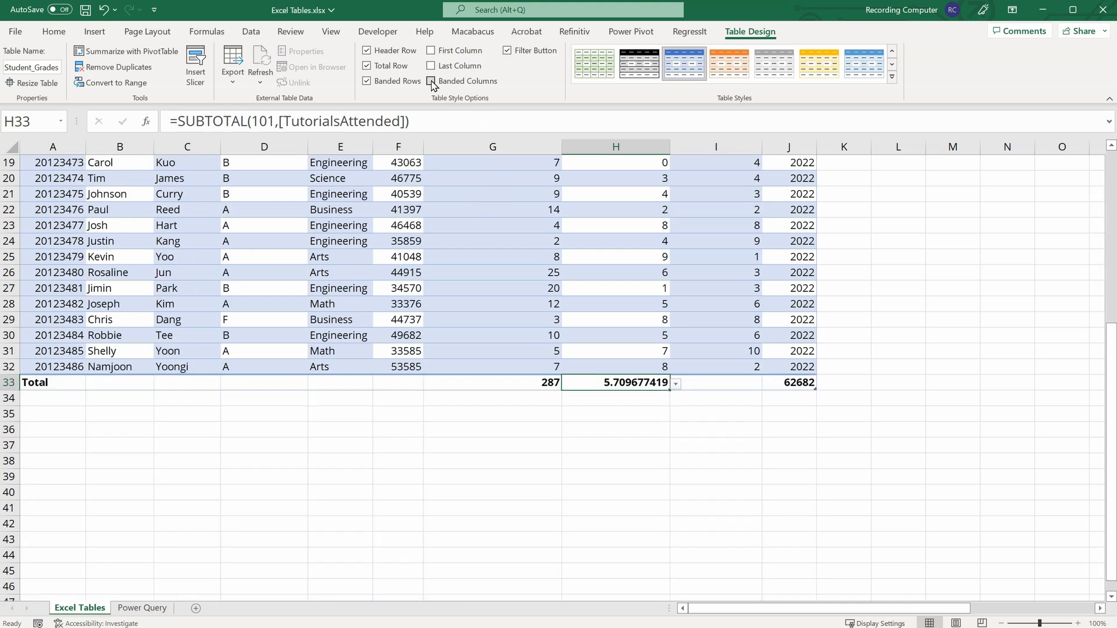
View the OfficeHoursParticipated filter options, and try hiding the table's filter buttons before restoring them.
scroll(521, 209, up, 6)
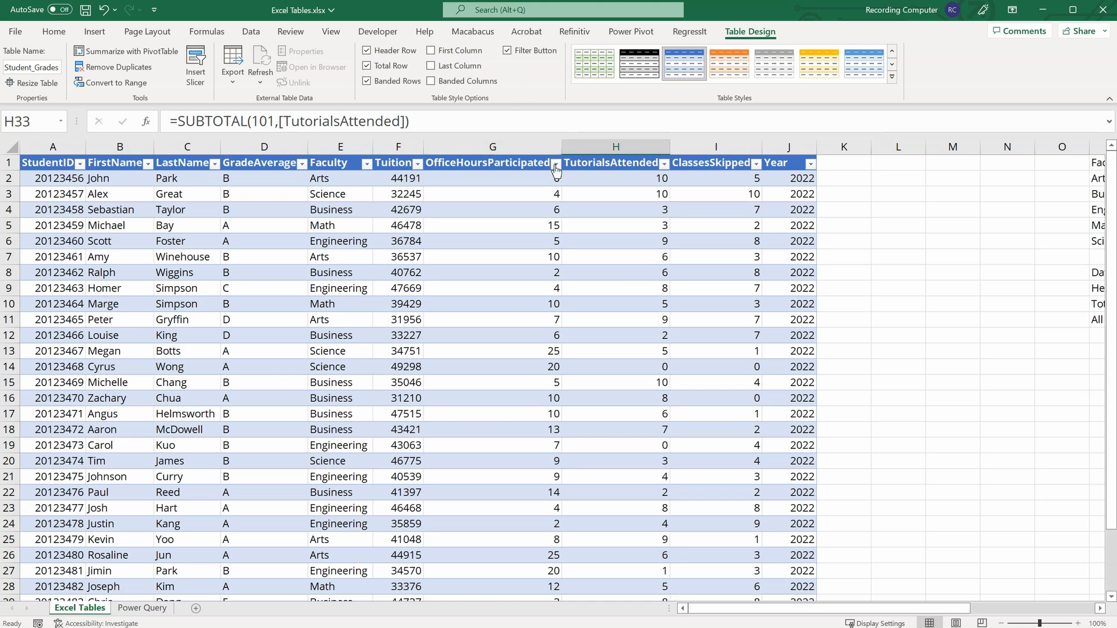
click(557, 164)
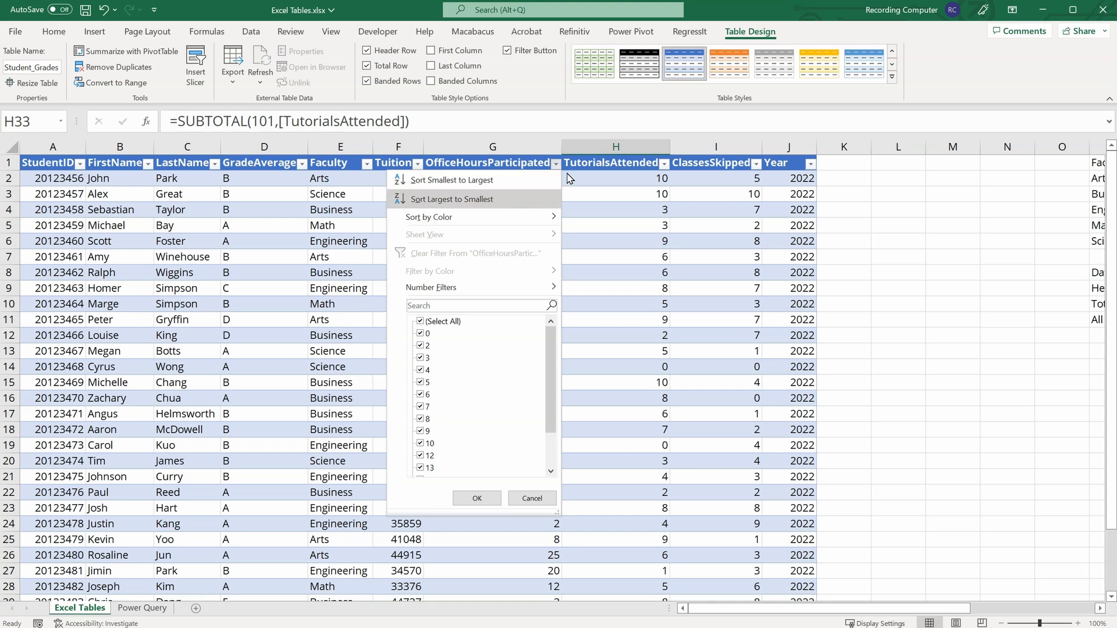
click(534, 85)
click(508, 51)
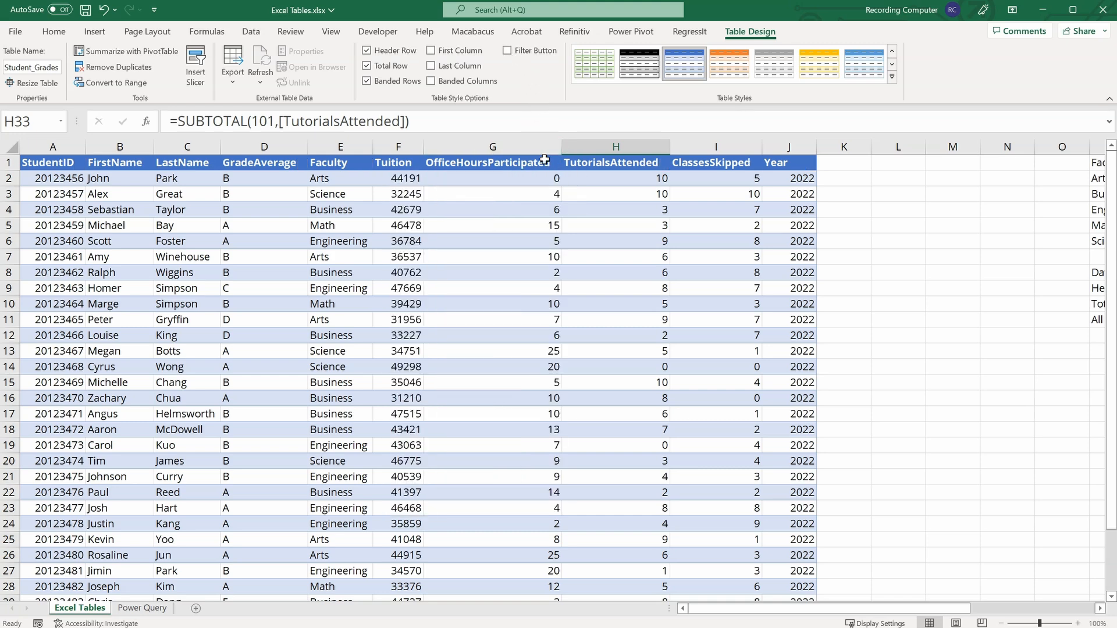
click(507, 51)
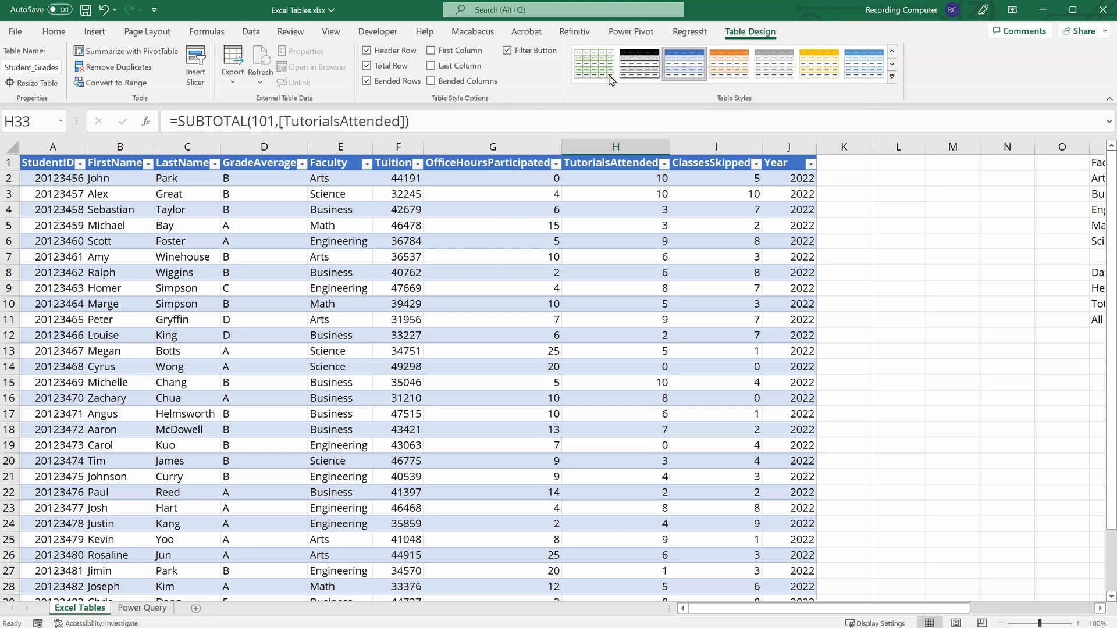
Preview alternative table styles and look through the Light, Medium and Dark styles, keeping the current blue style.
click(724, 73)
click(697, 70)
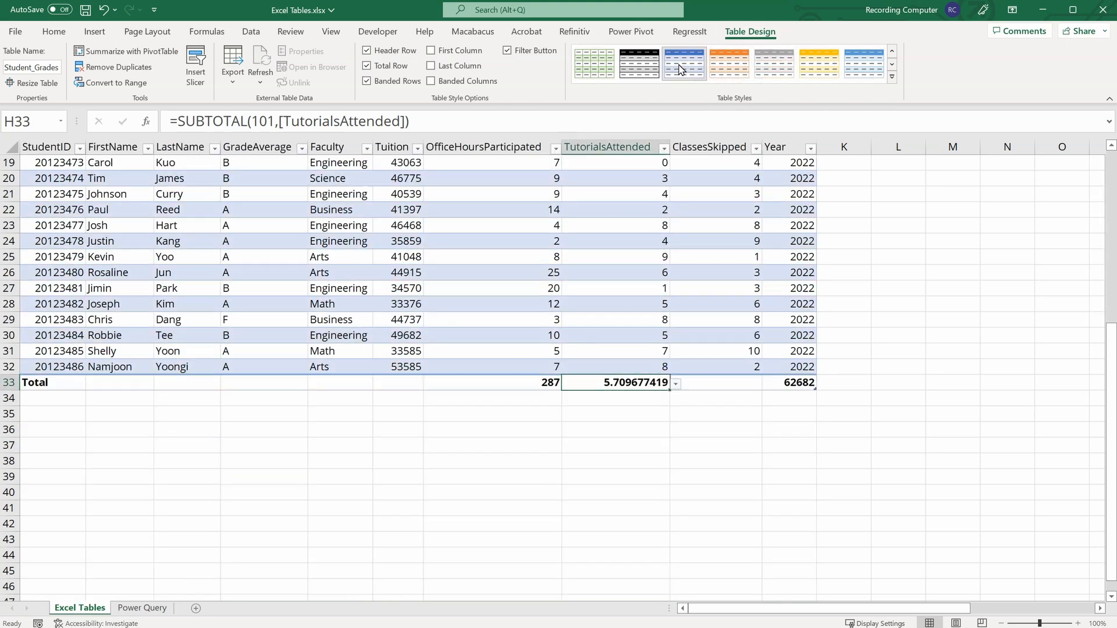
click(892, 76)
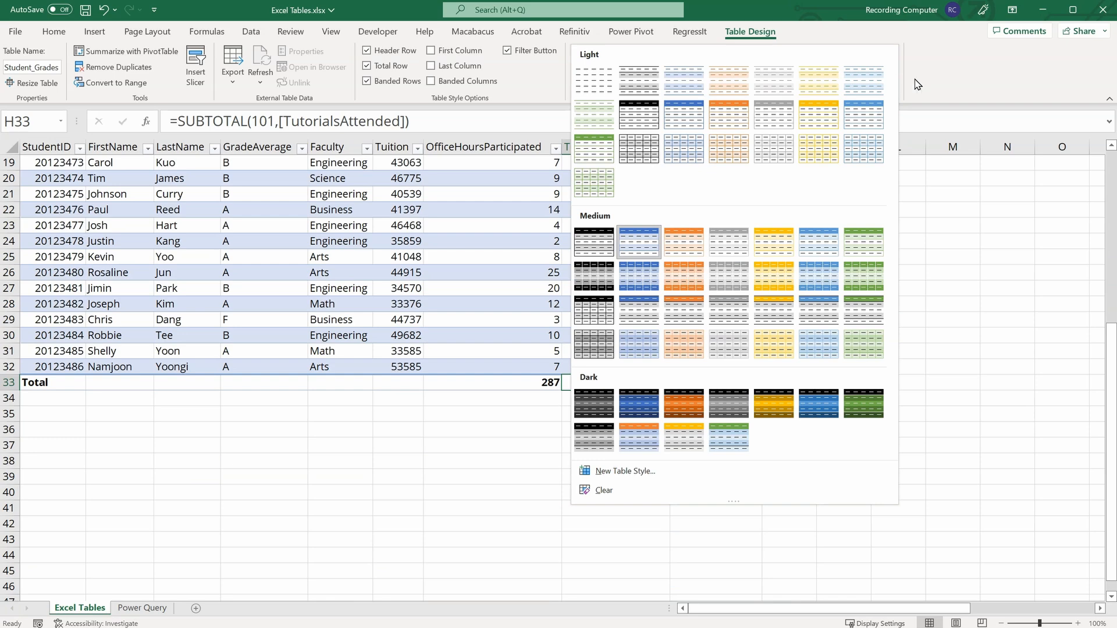
click(920, 85)
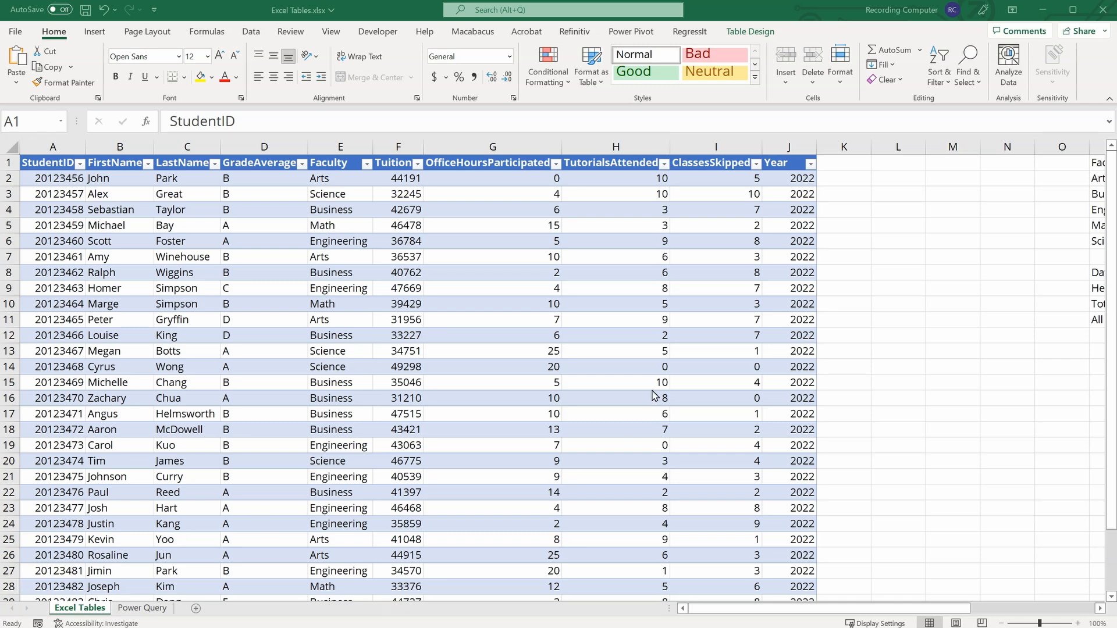
Add a new table column headed TuitionIncrease in K1, directly beside the Year column.
click(779, 180)
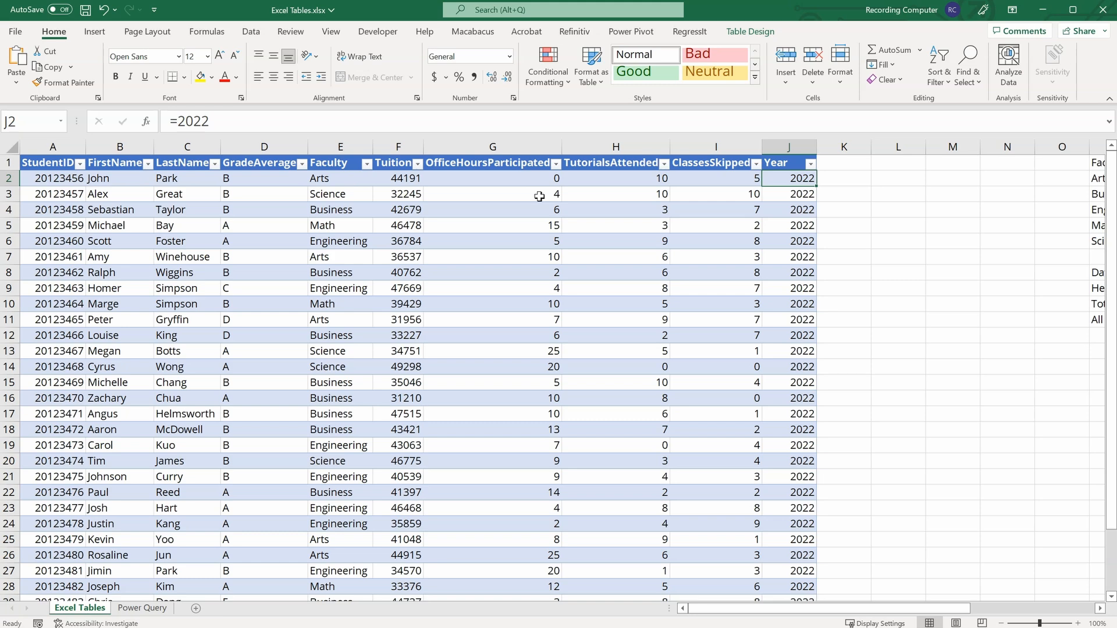
click(850, 166)
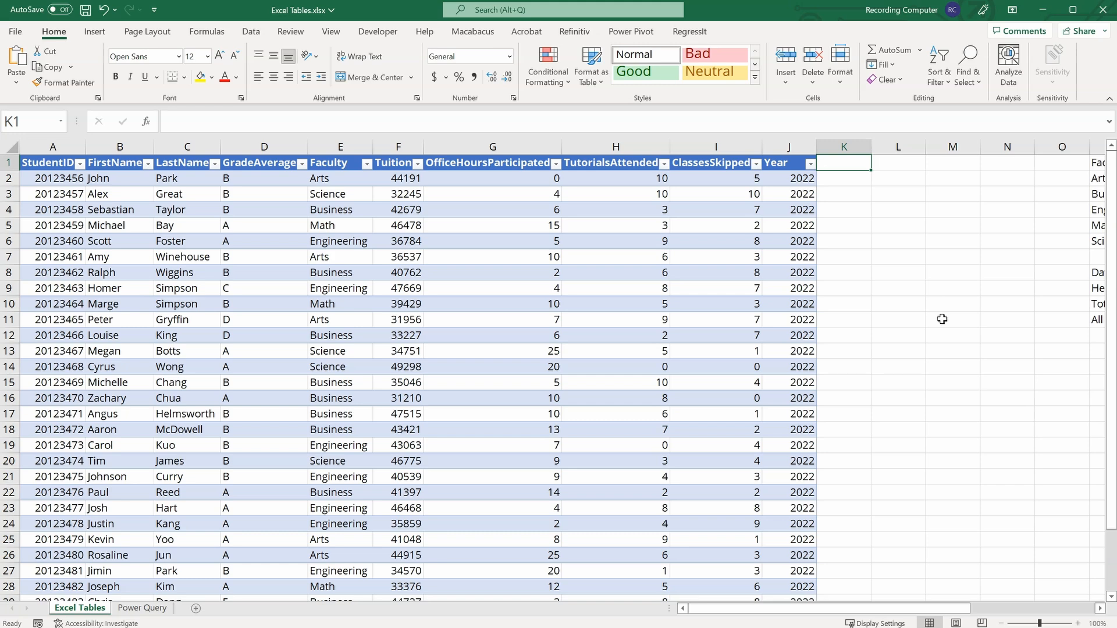
text(Tuition)
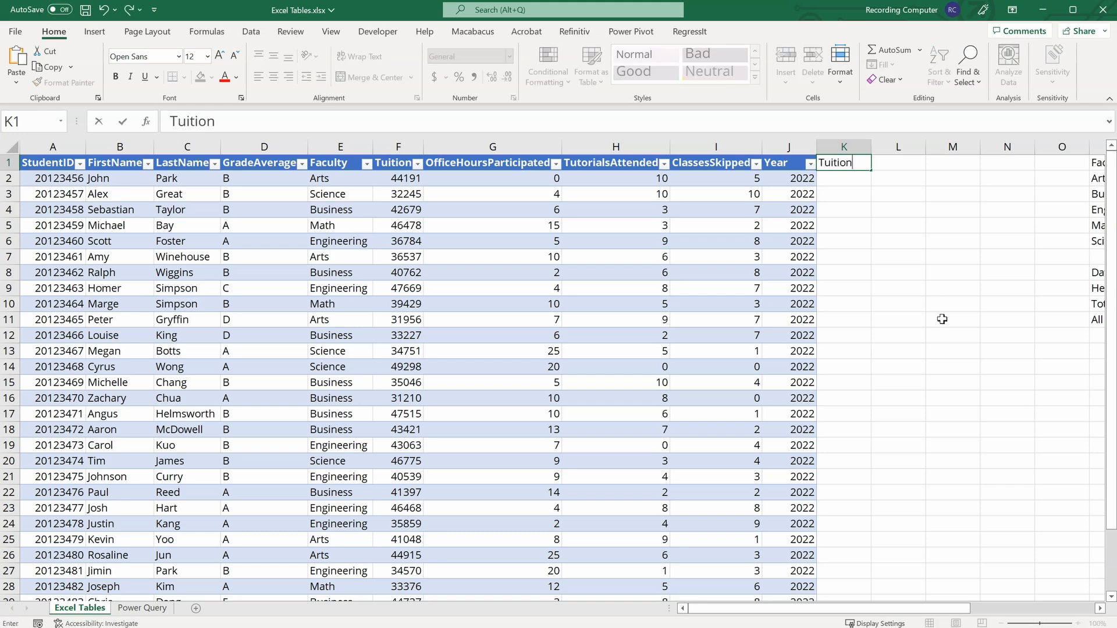
text(Increase)
key(Return)
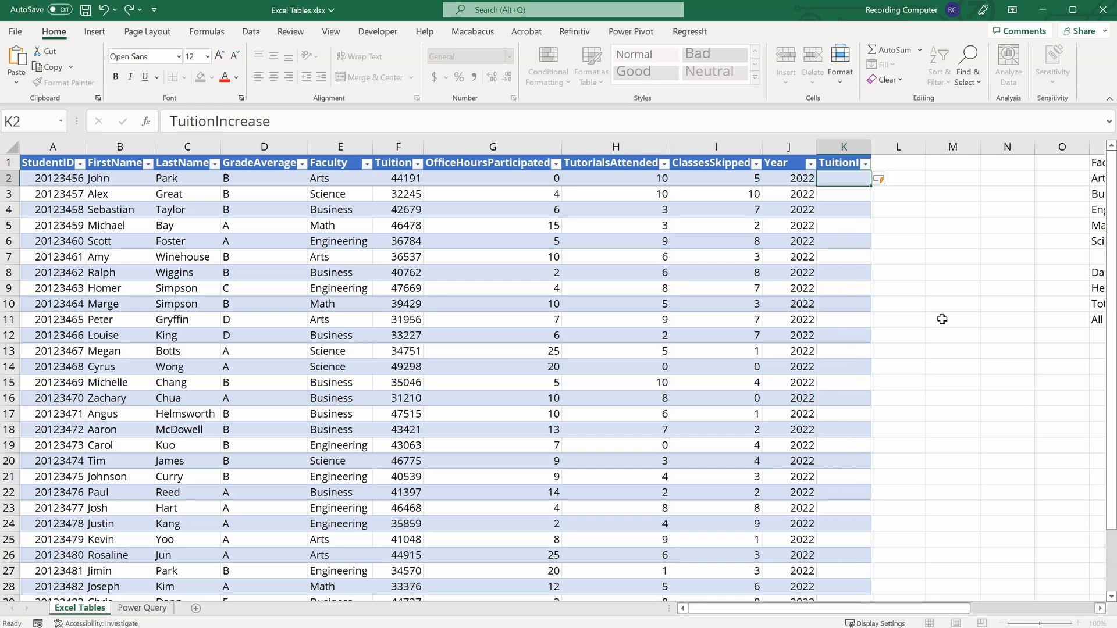
text(=)
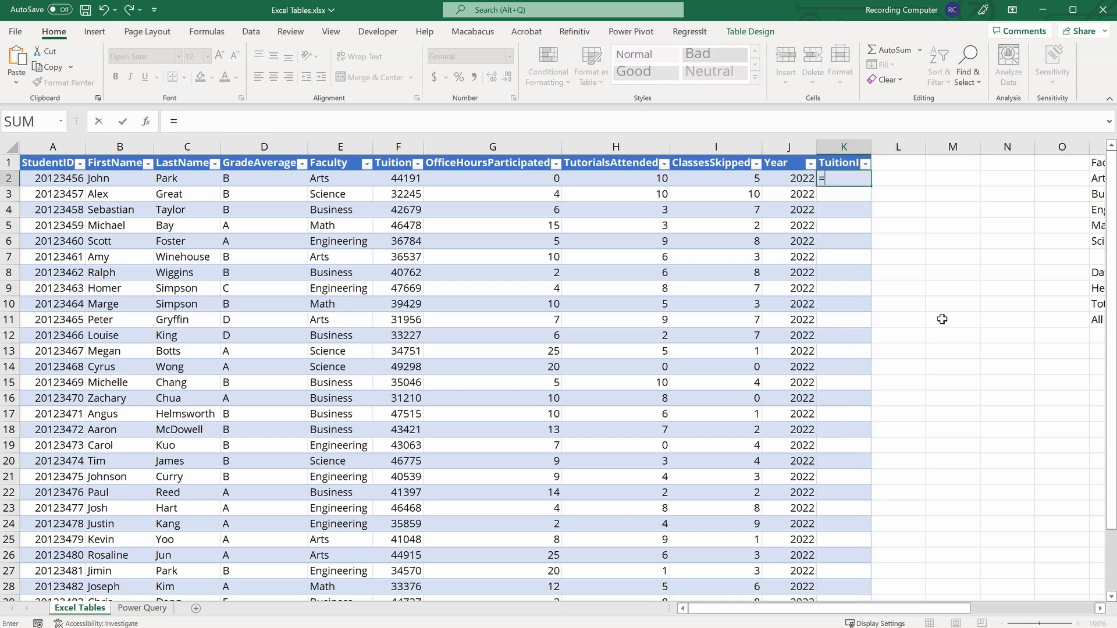
key(Left)
key(Left)
key(Left)
key(Left)
key(Left)
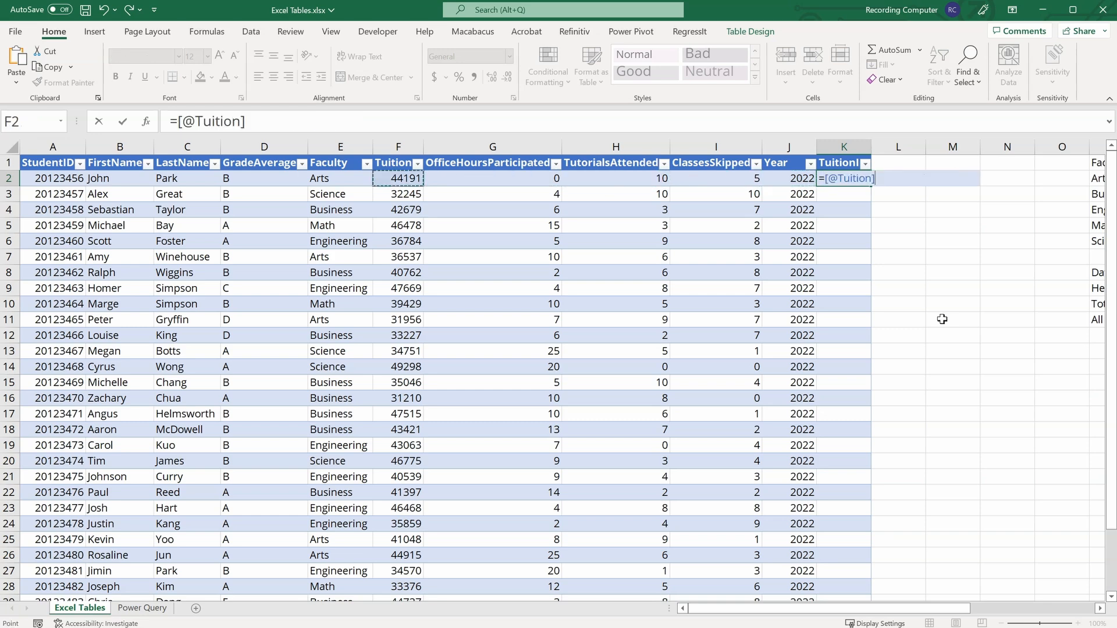
text(*1.10)
key(Return)
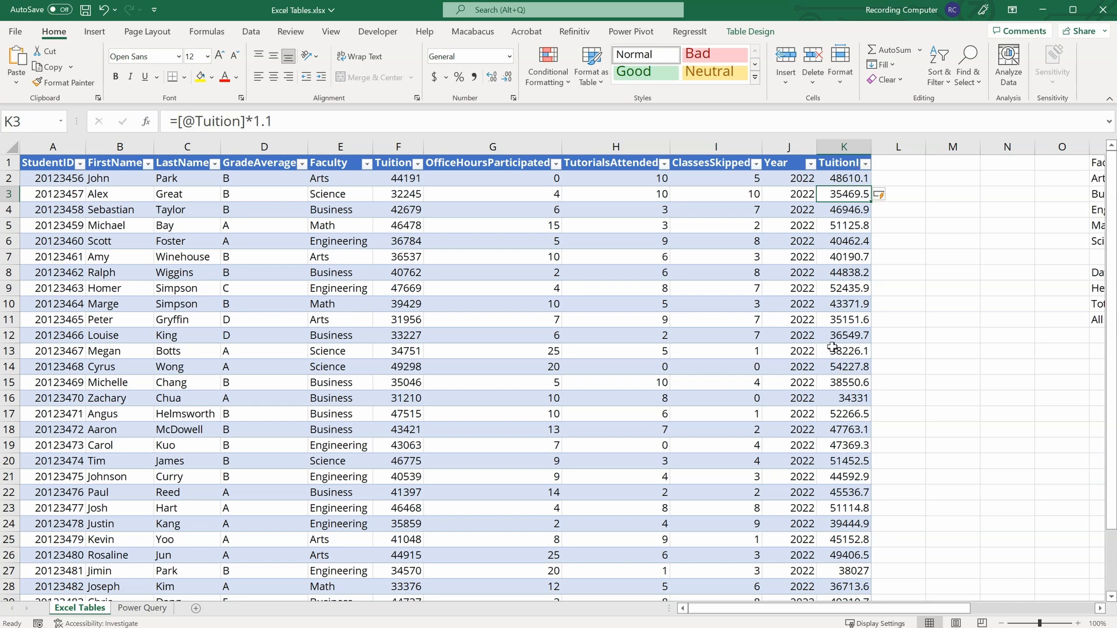
scroll(833, 348, down, 2)
scroll(840, 435, up, 2)
Inspect the structured reference formula in K2 and the Tuition cells F2 and F3 it draws on row by row.
click(860, 178)
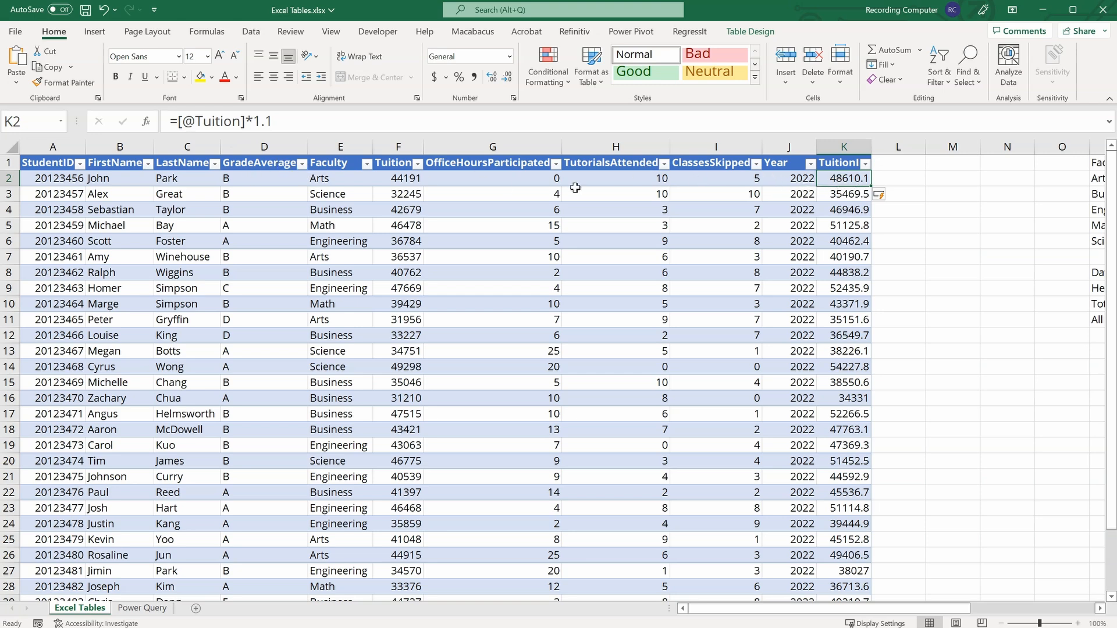
click(386, 175)
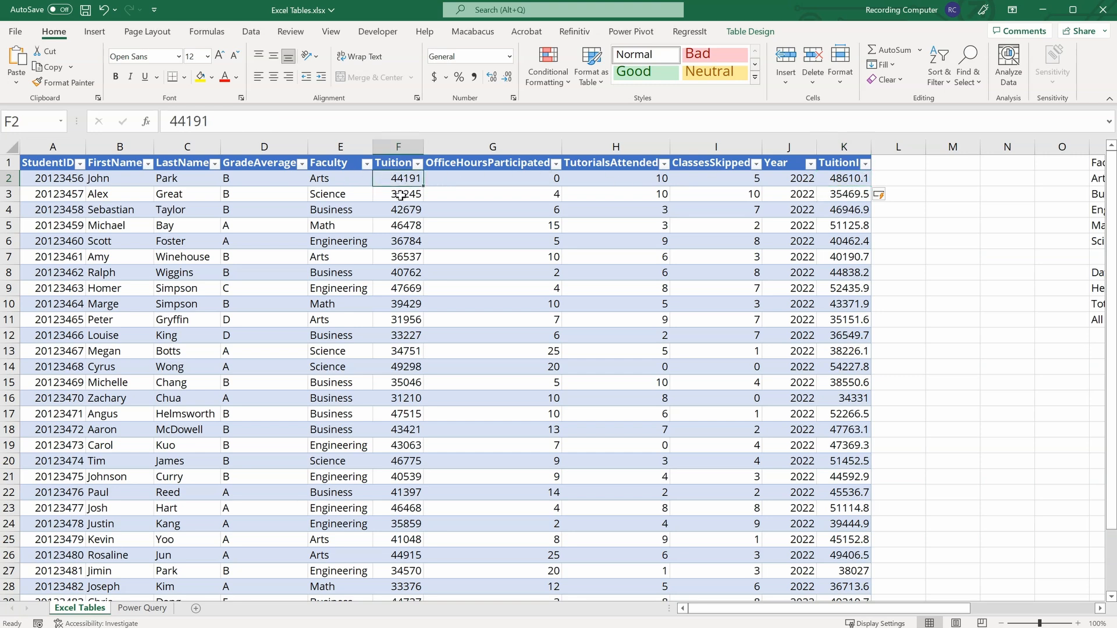
click(401, 196)
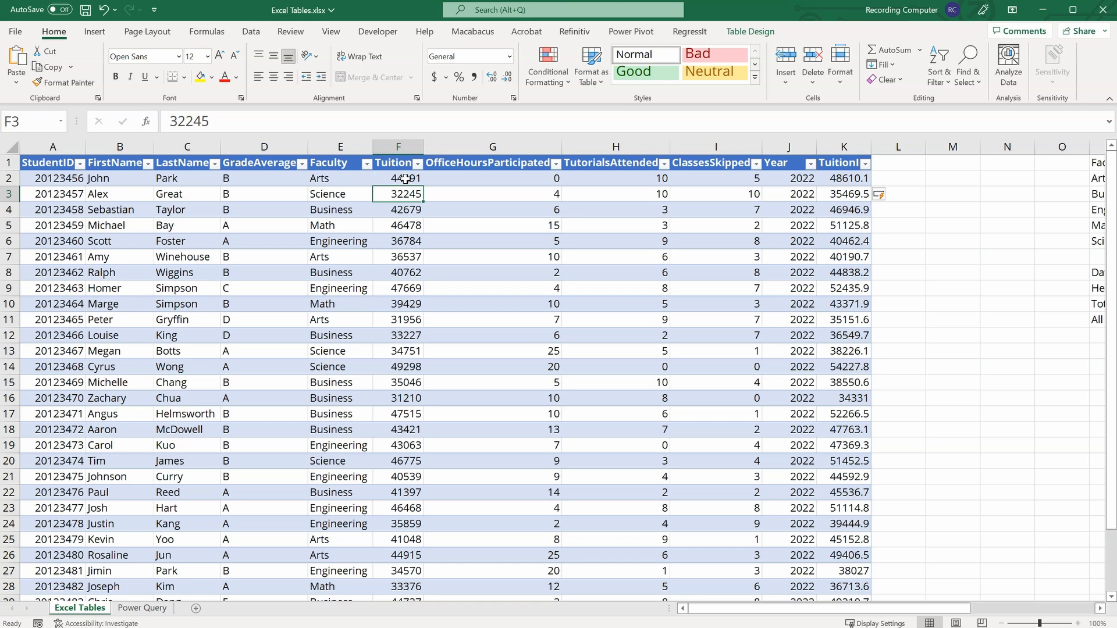
click(848, 176)
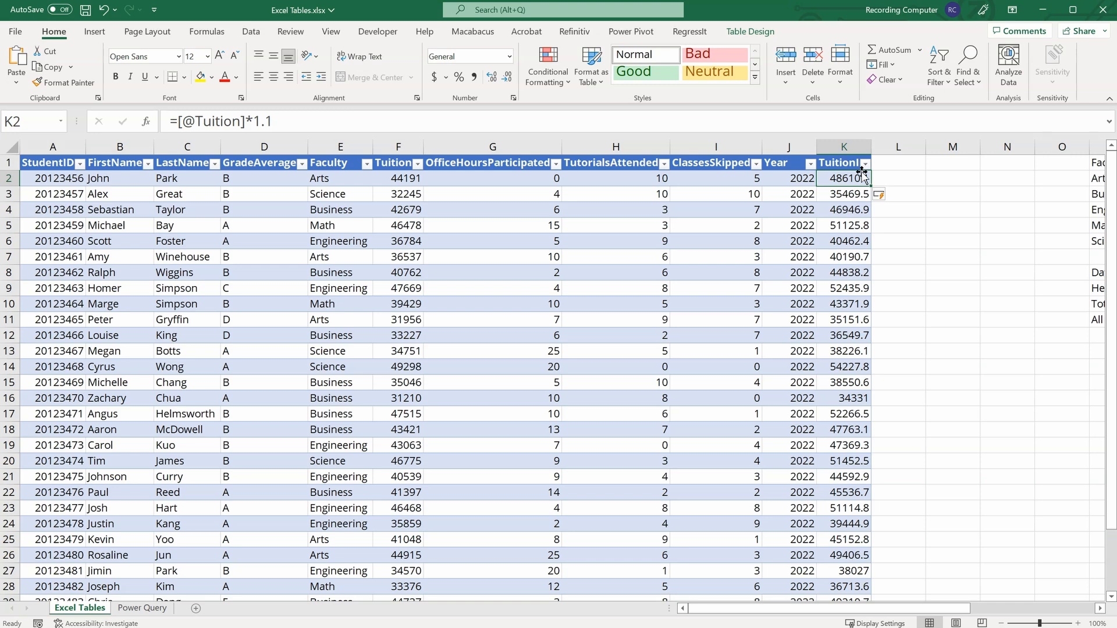
click(886, 164)
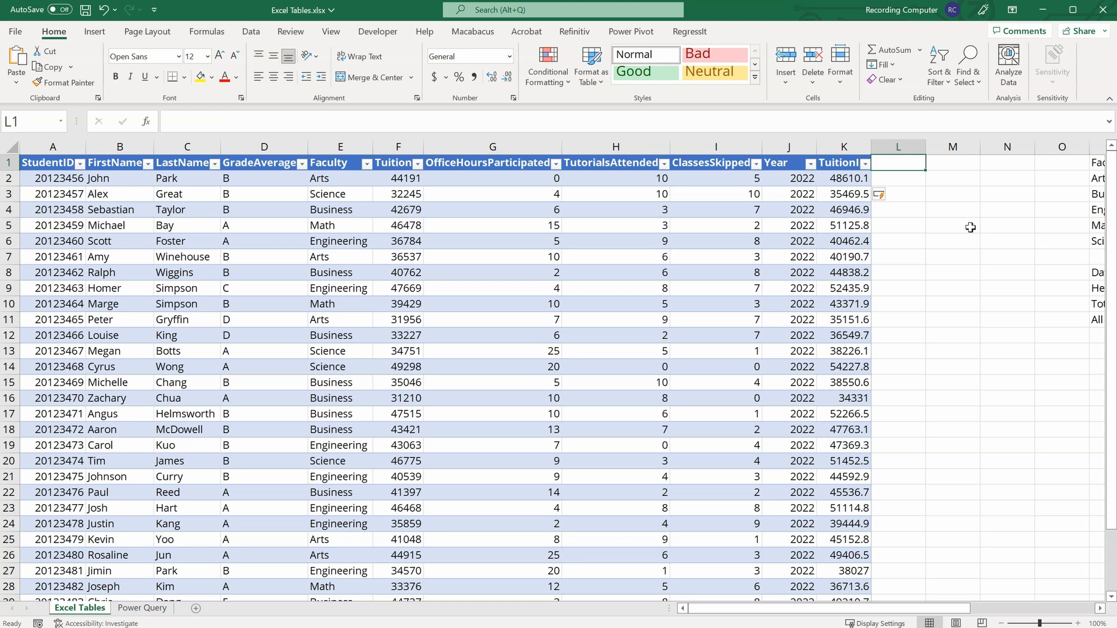
Add a new table column headed ExtraAttendance in L1, directly beside the TuitionIncrease column.
text(Extra)
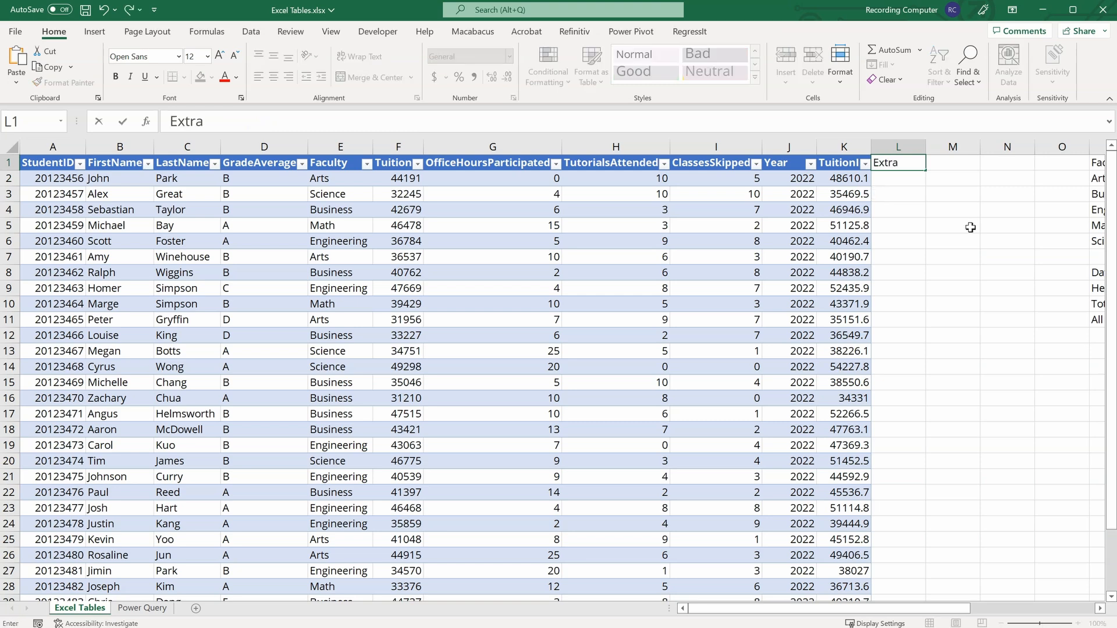
text(Attendance)
key(Return)
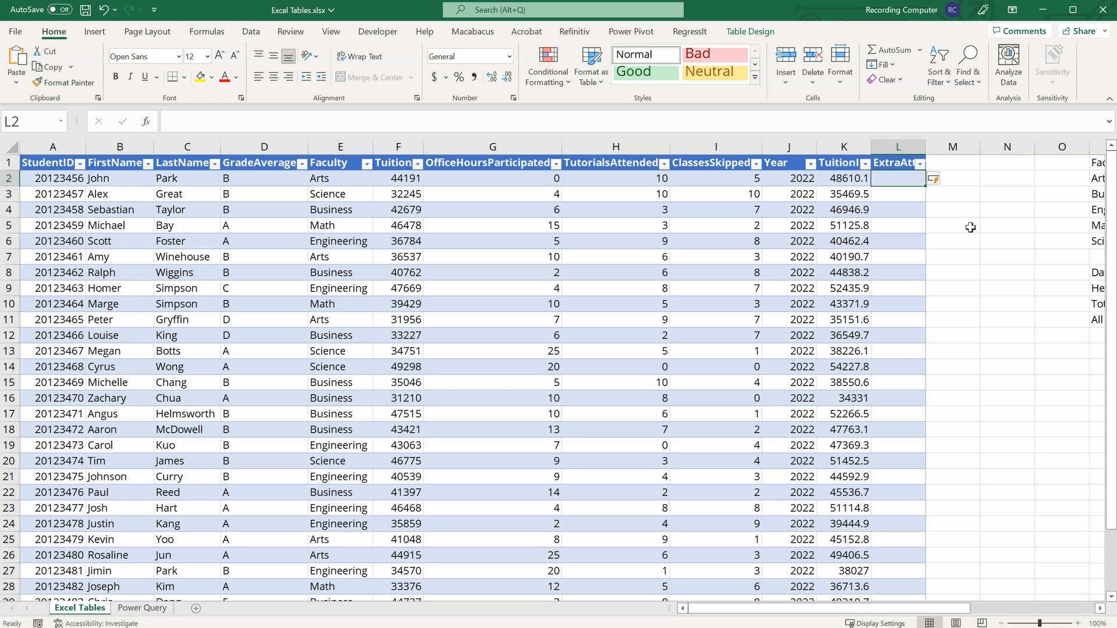
text(=SUM()
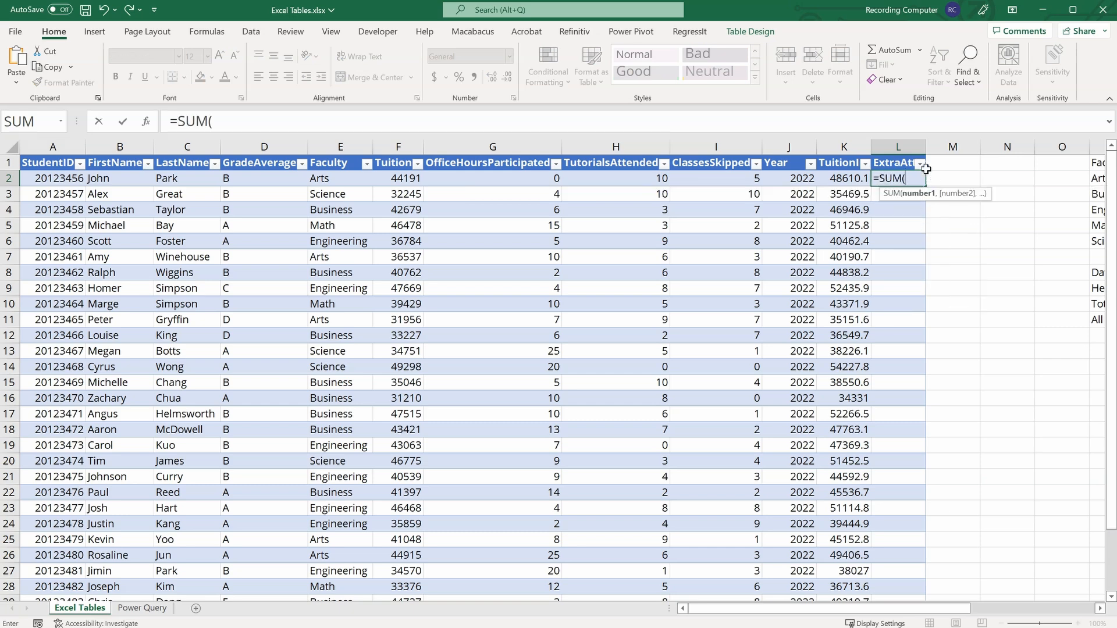
click(500, 177)
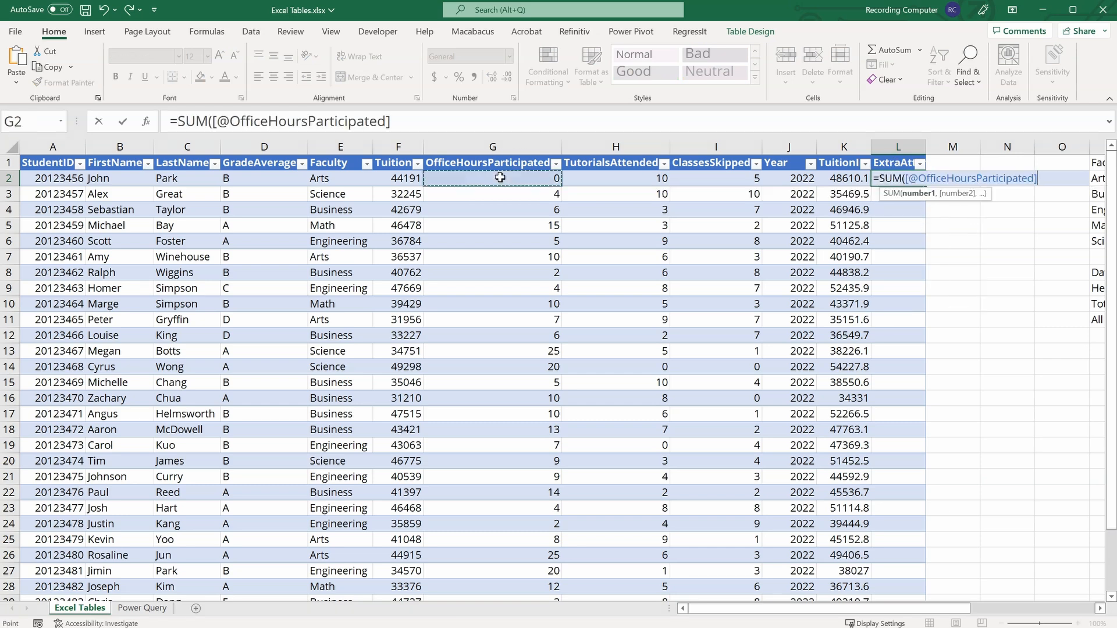
text(,)
click(617, 182)
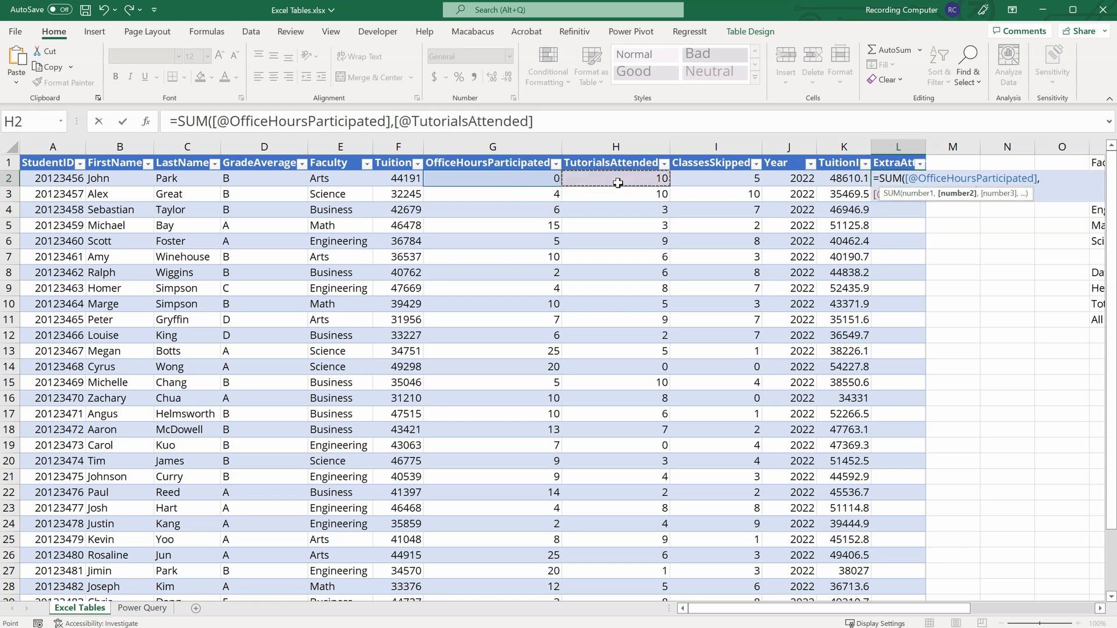
key(Return)
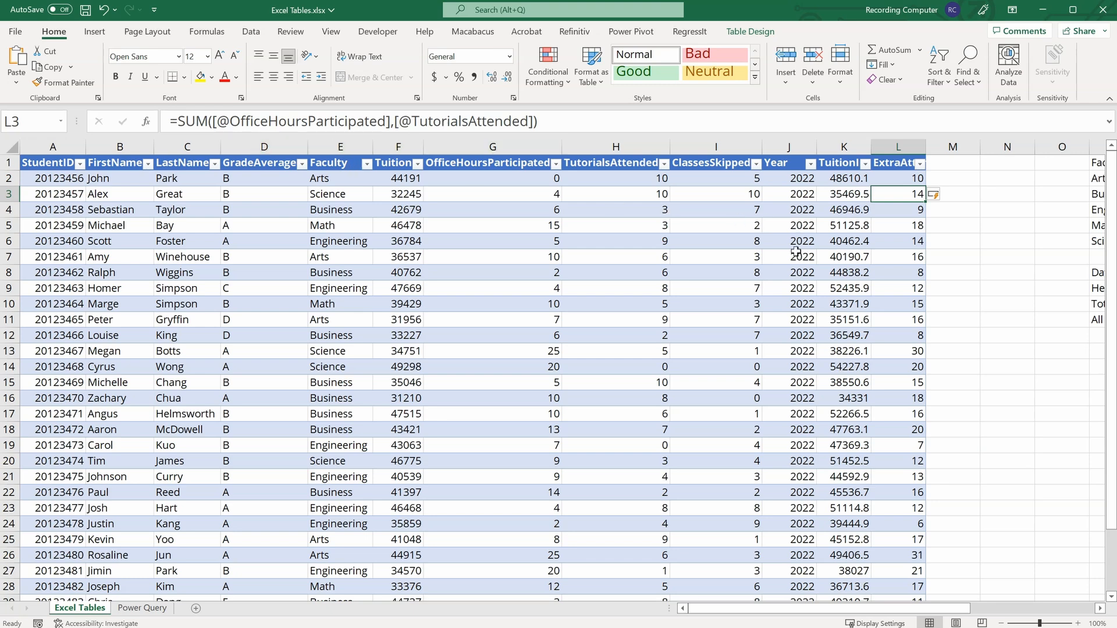
Add a new table column headed Attendence in M1, directly beside the ExtraAttendance column.
click(955, 167)
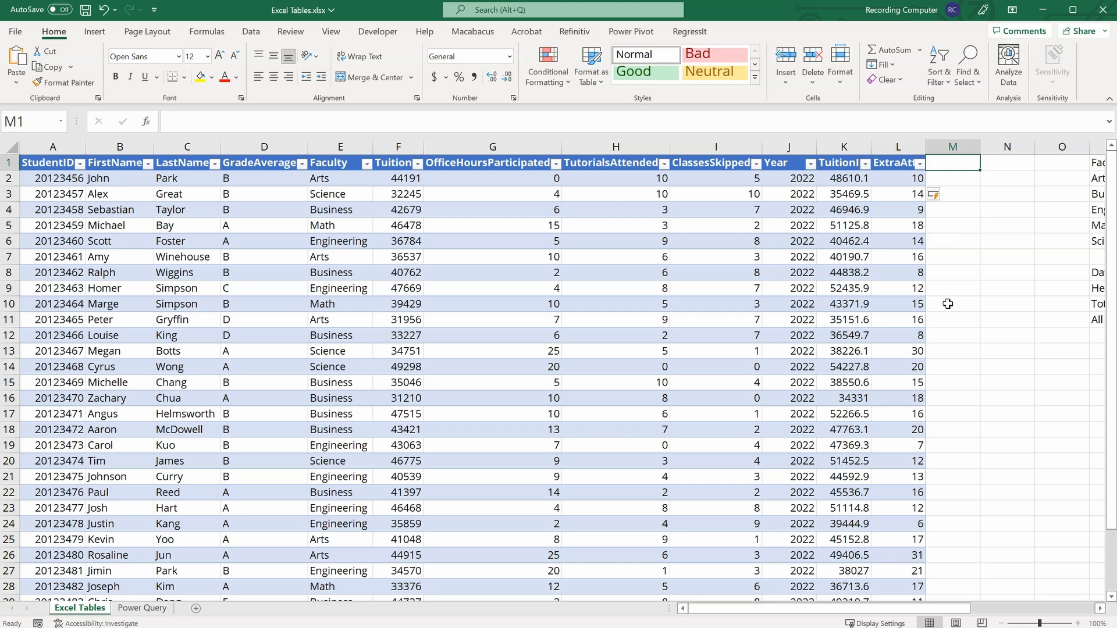
text(Attend)
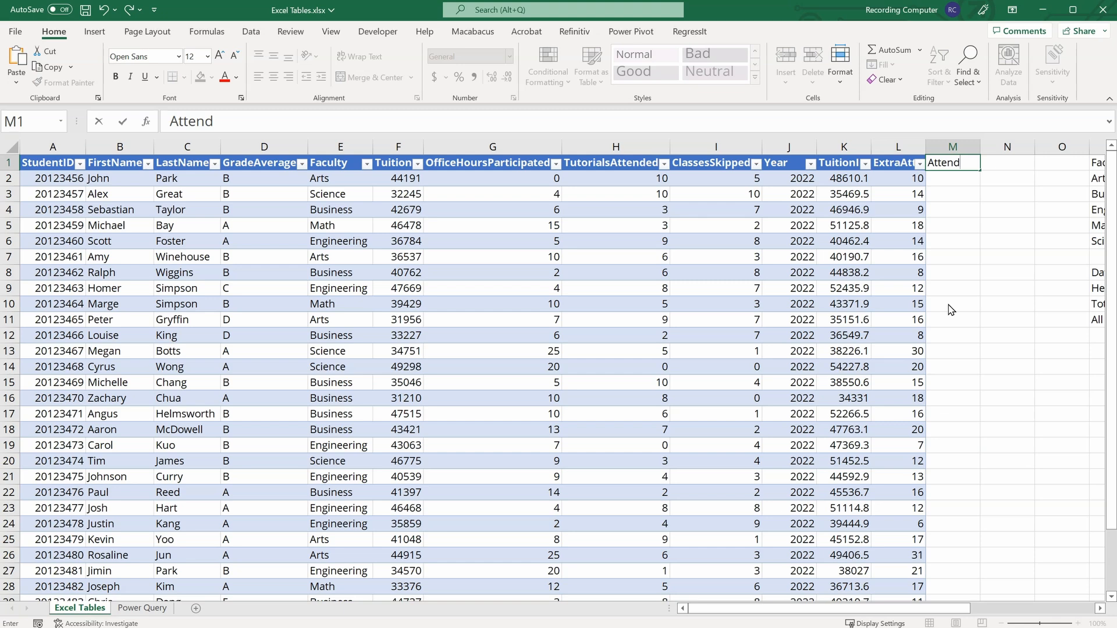
text(ence)
key(Return)
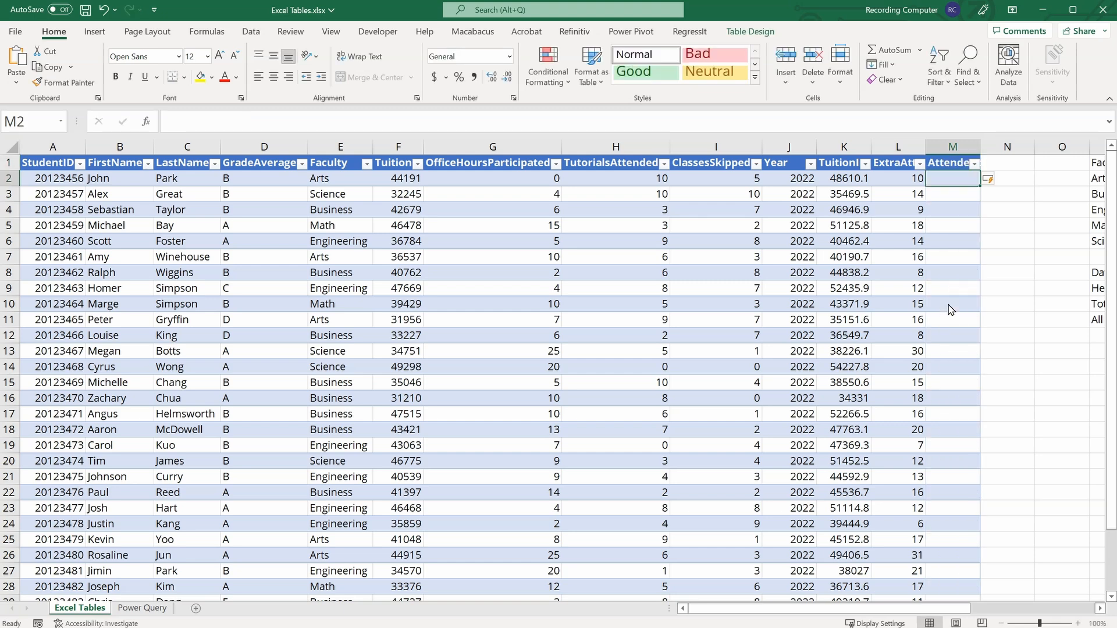
text(=if)
key(Tab)
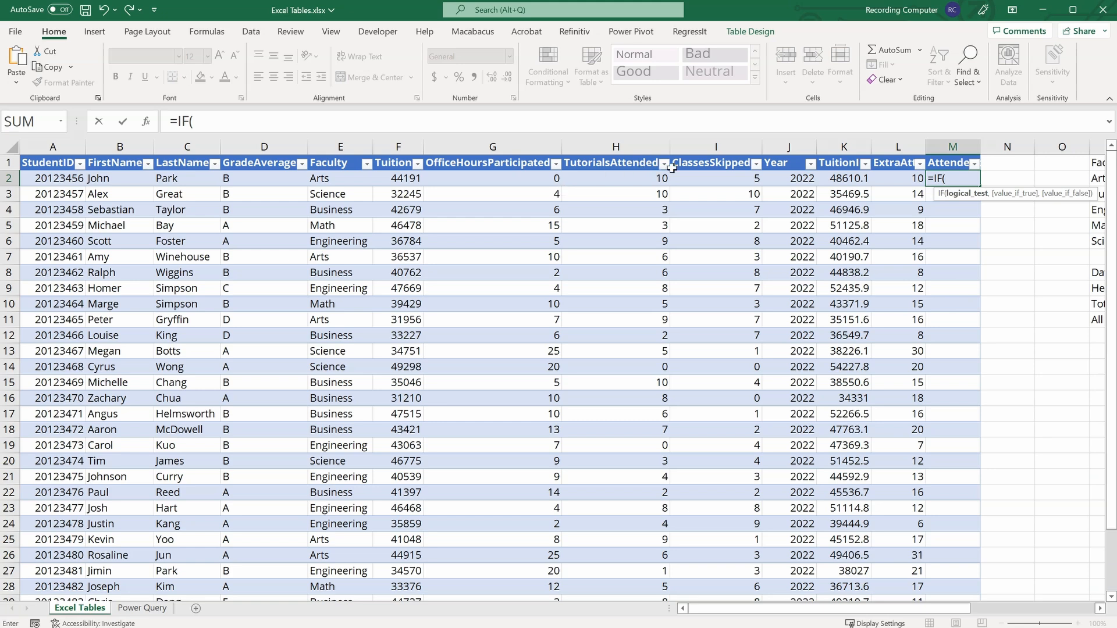
click(722, 184)
text(<)
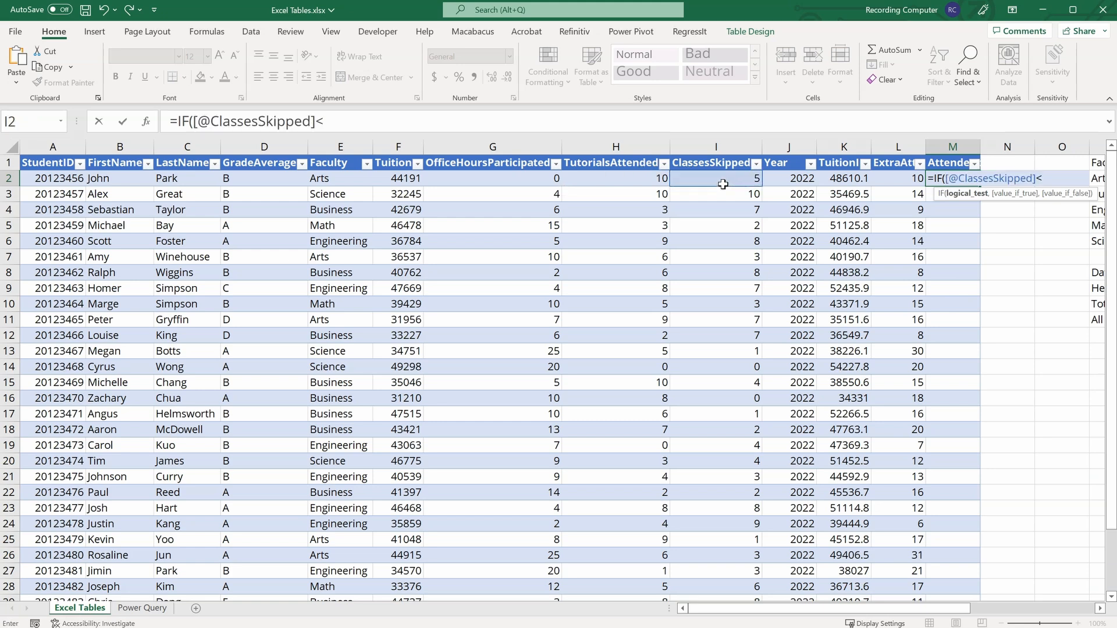
text(5, ")
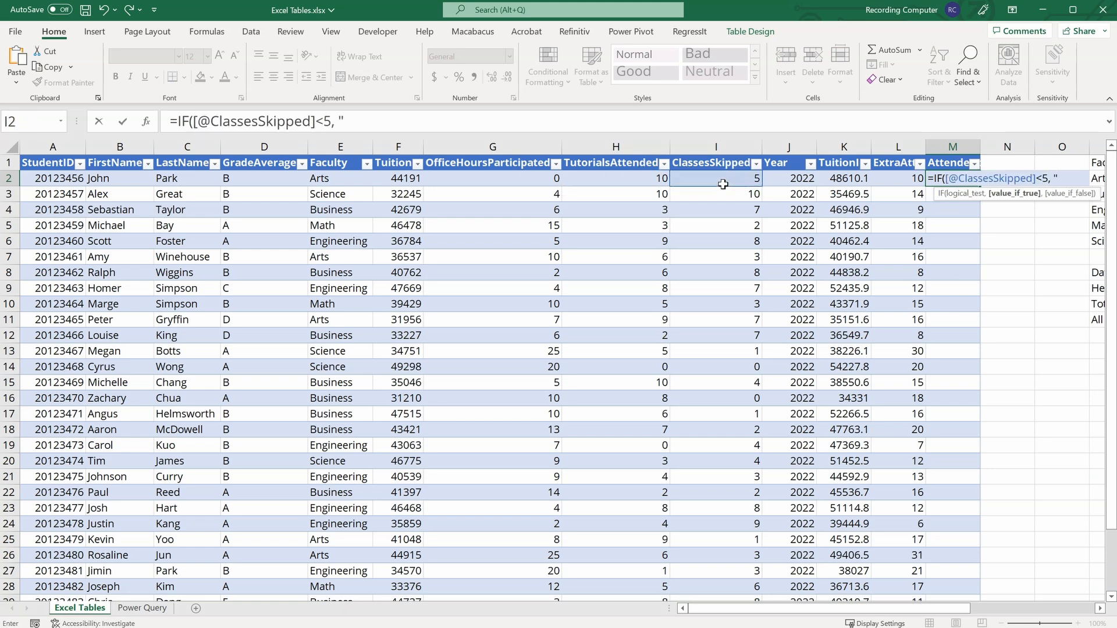
text(Award)
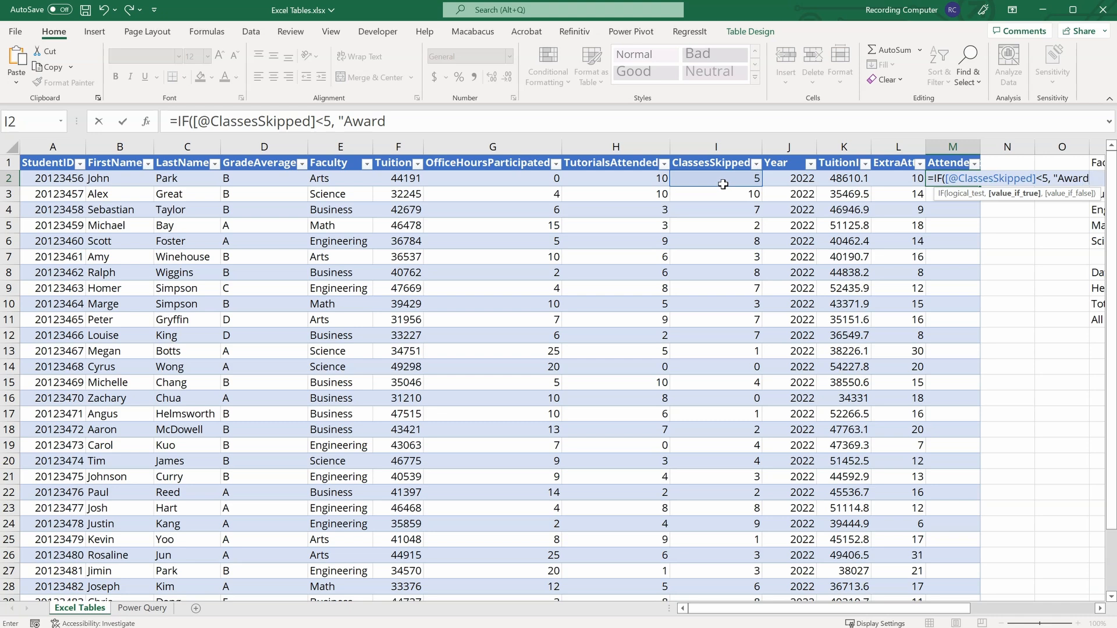
text(","No Award)
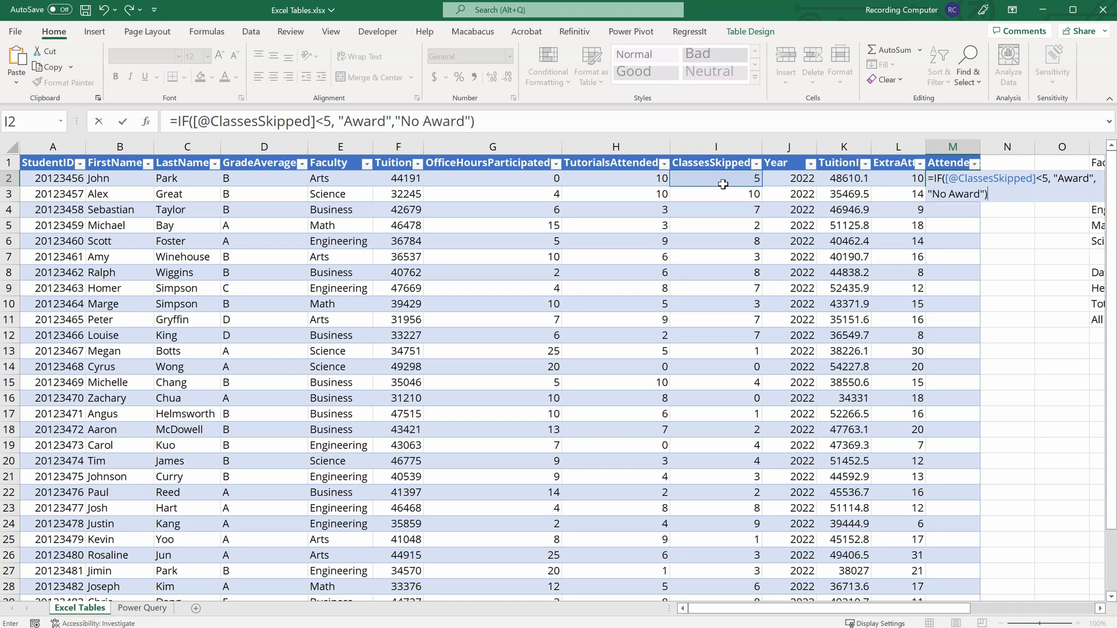
key(Return)
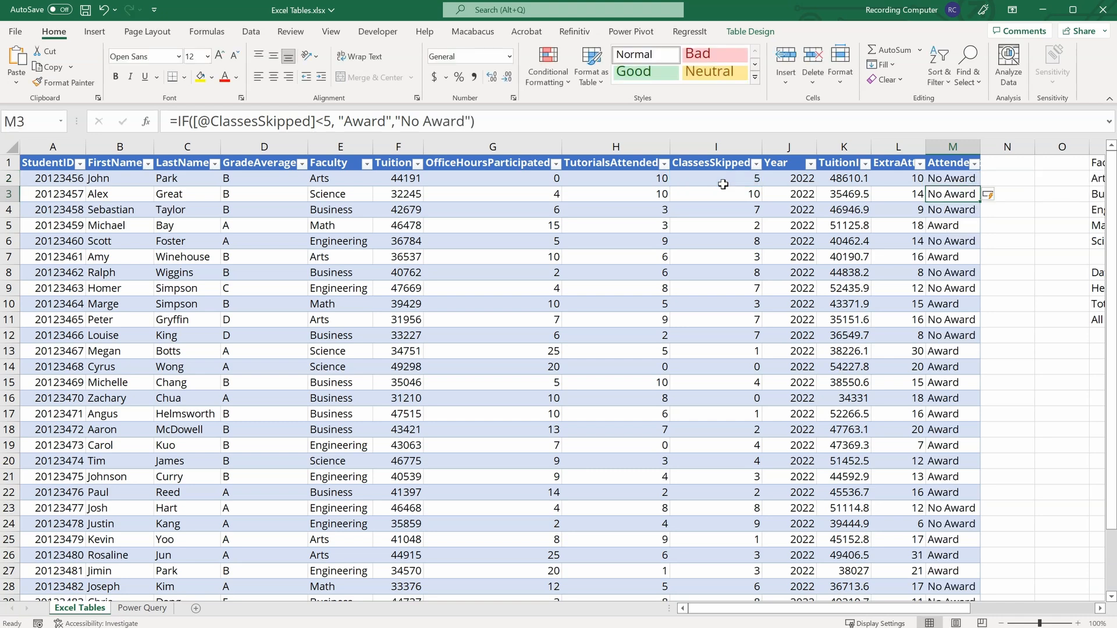
scroll(975, 377, down, 2)
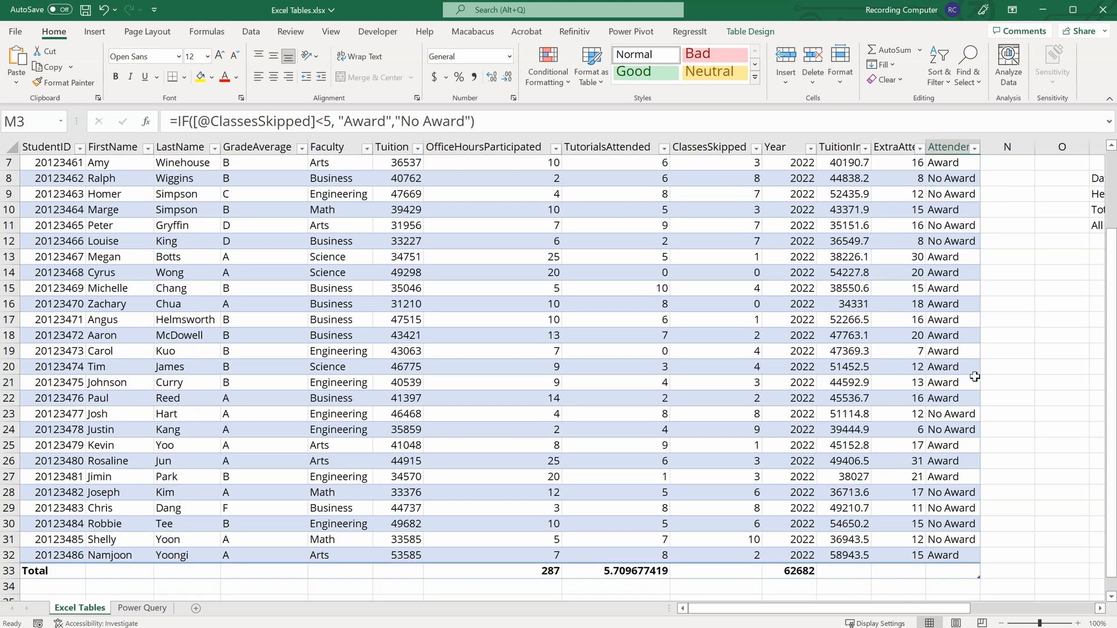
scroll(975, 377, up, 2)
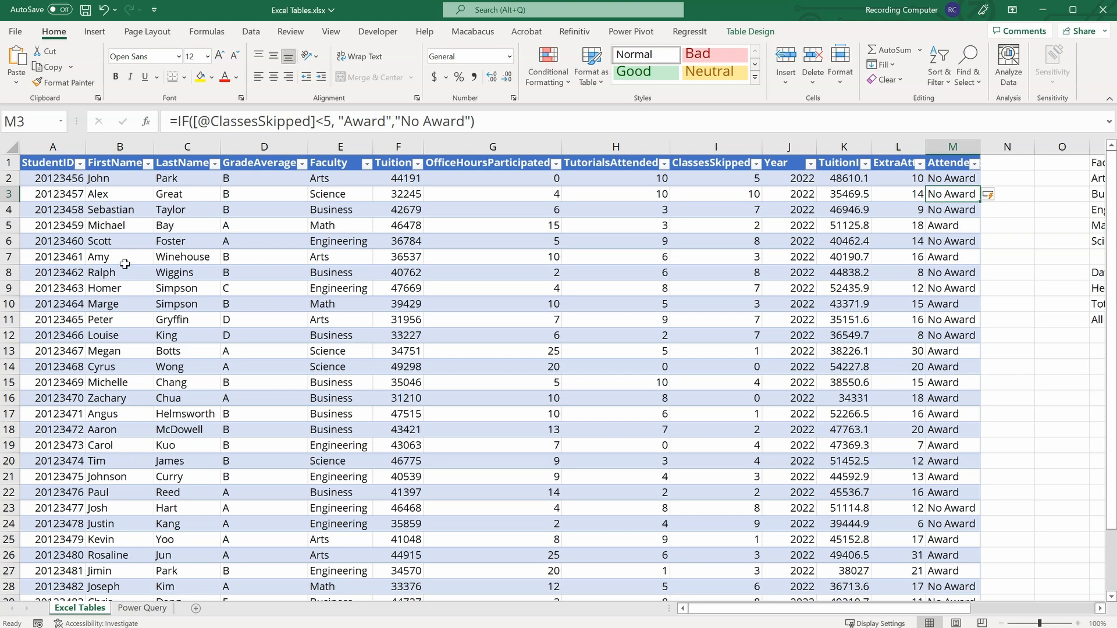
Add a new table column headed Department in N1 and review the Faculty-to-Department lookup list in P1:Q6.
click(1029, 164)
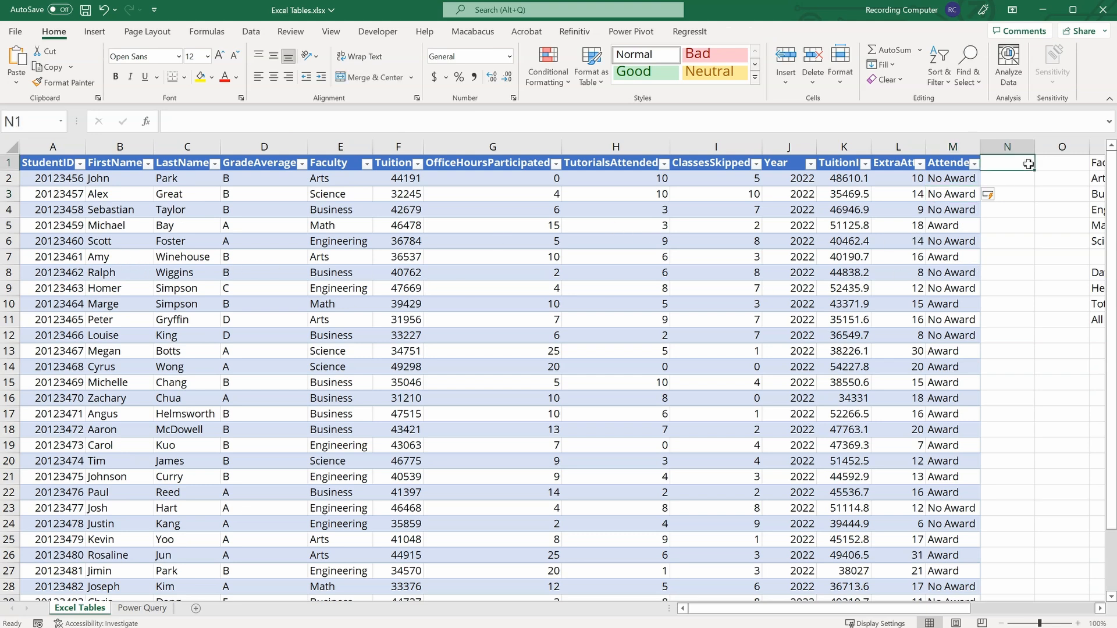
text(Department)
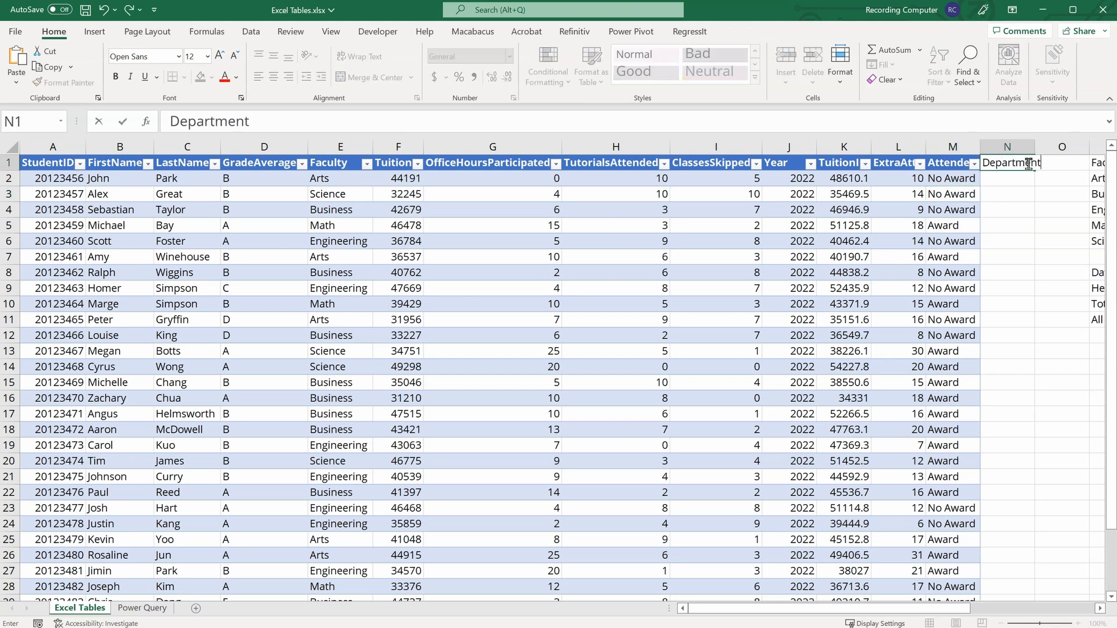
key(Return)
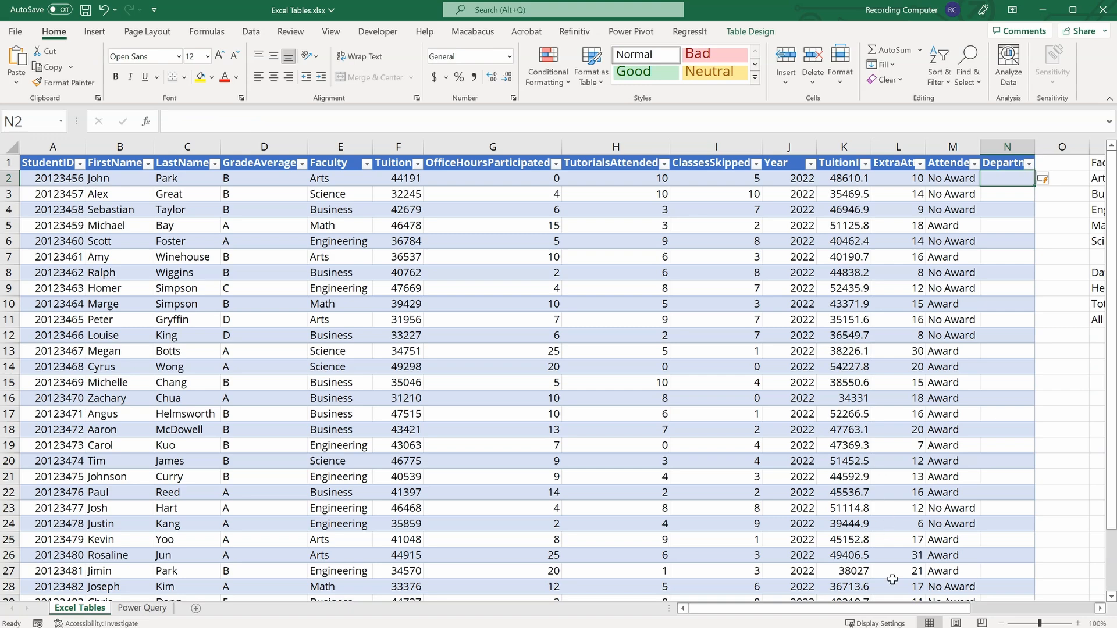
drag(890, 609, 1002, 609)
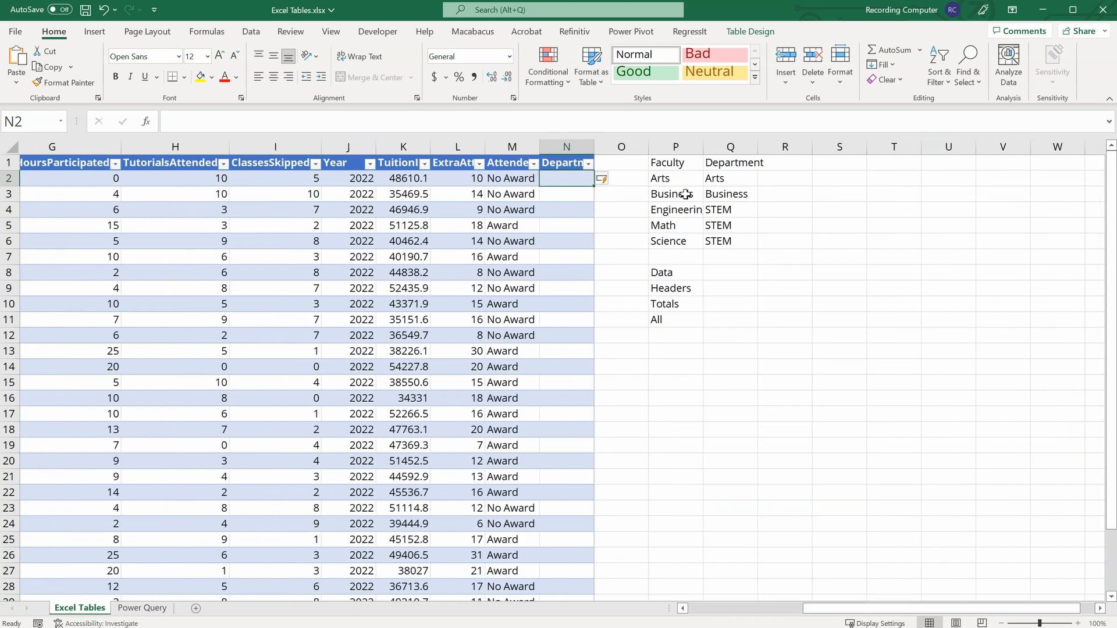
drag(675, 162, 731, 241)
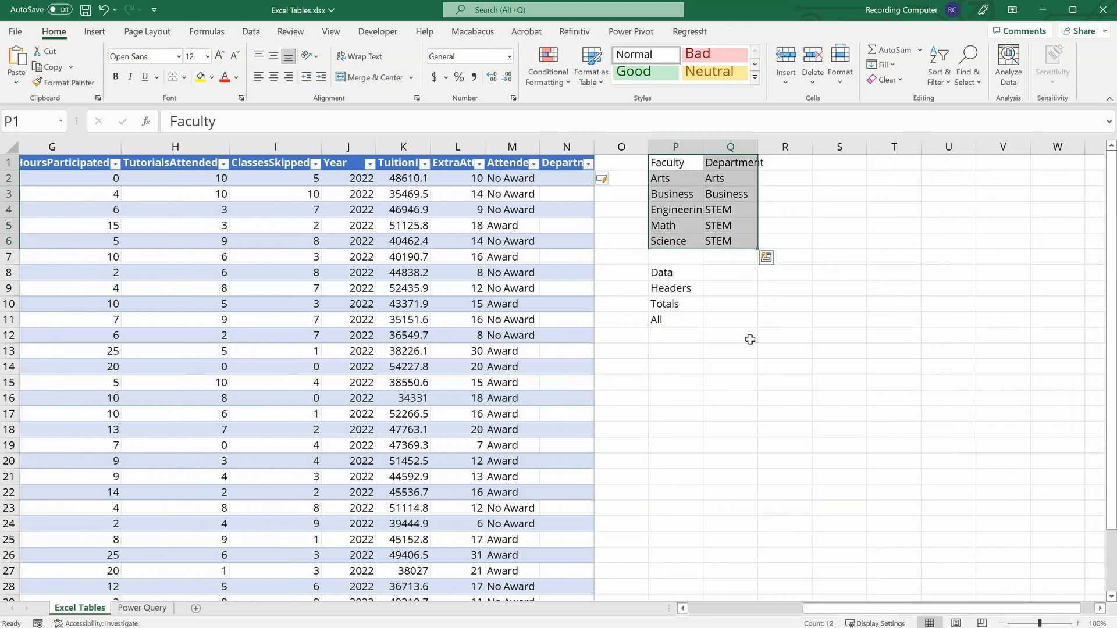
click(740, 174)
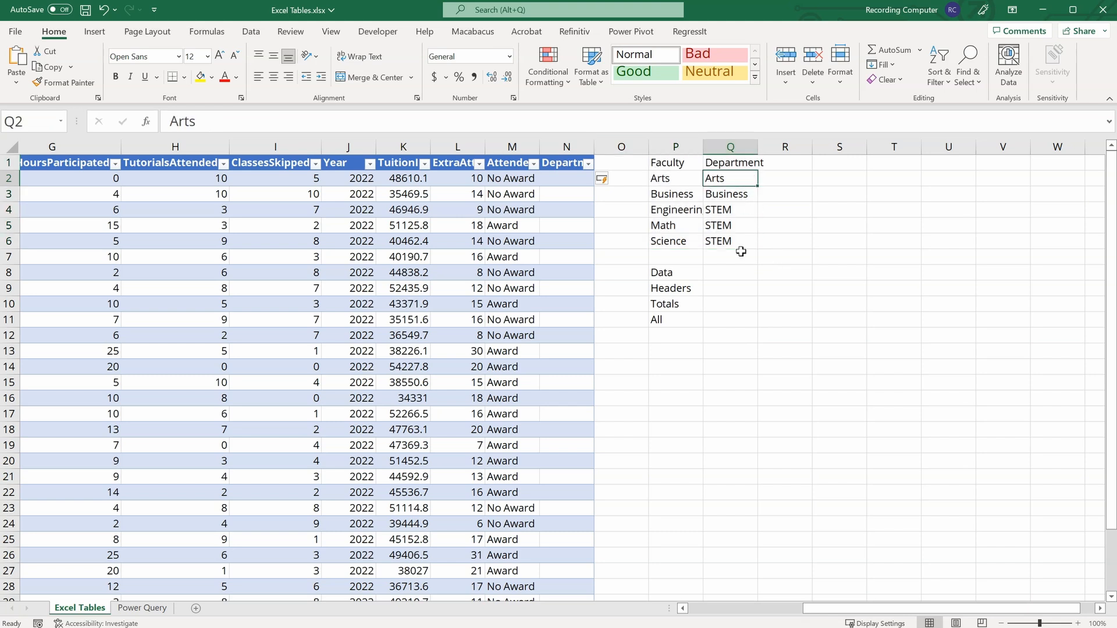
click(555, 177)
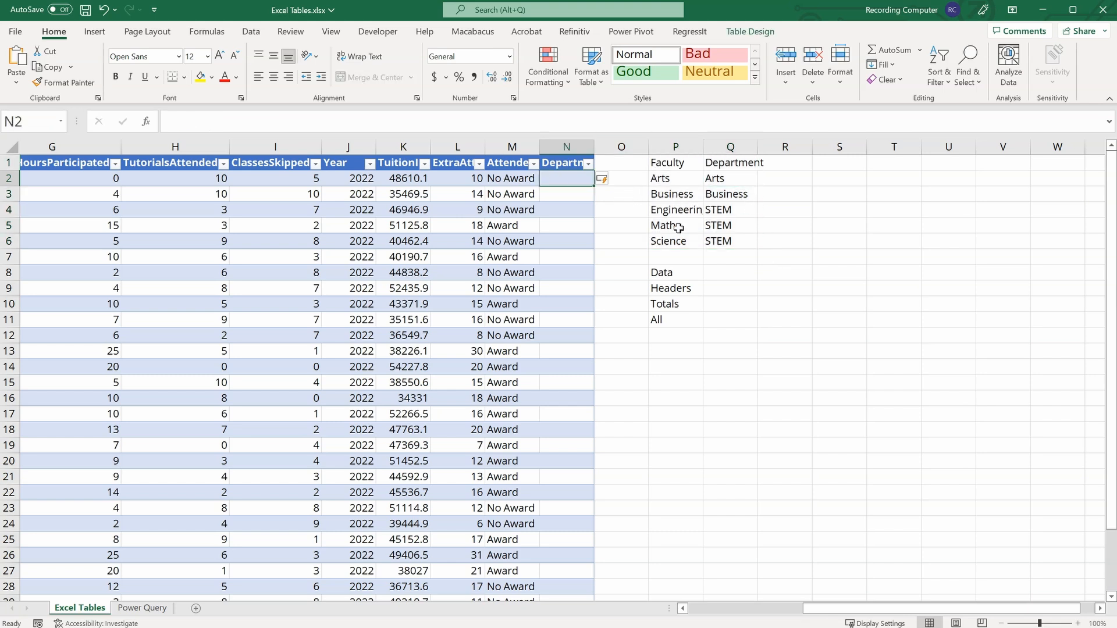
text(=vlook)
key(Tab)
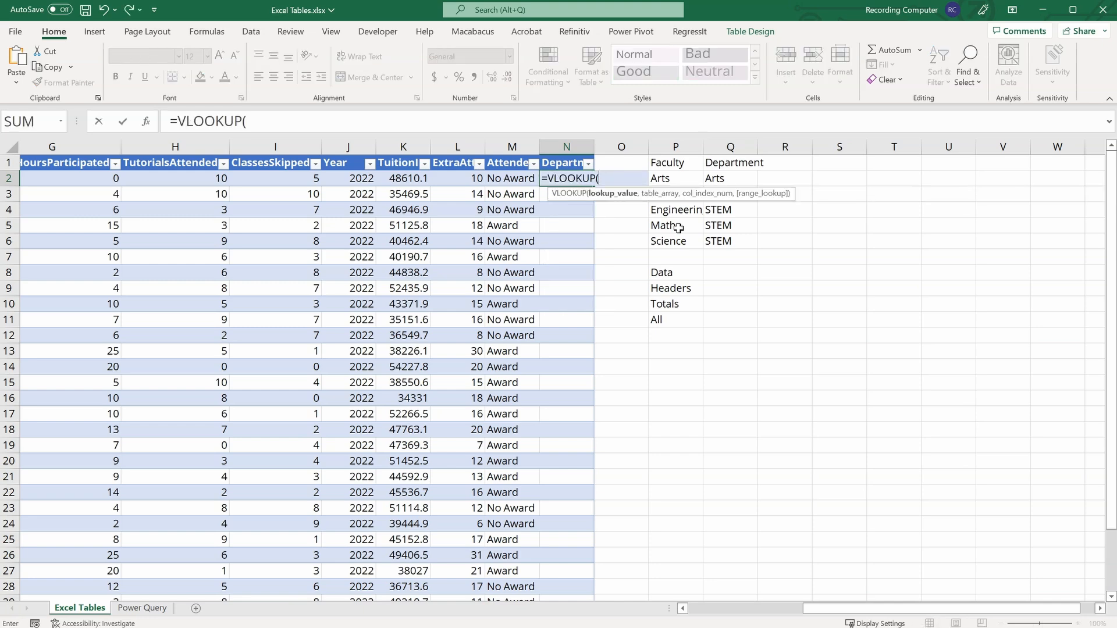
drag(825, 614, 711, 615)
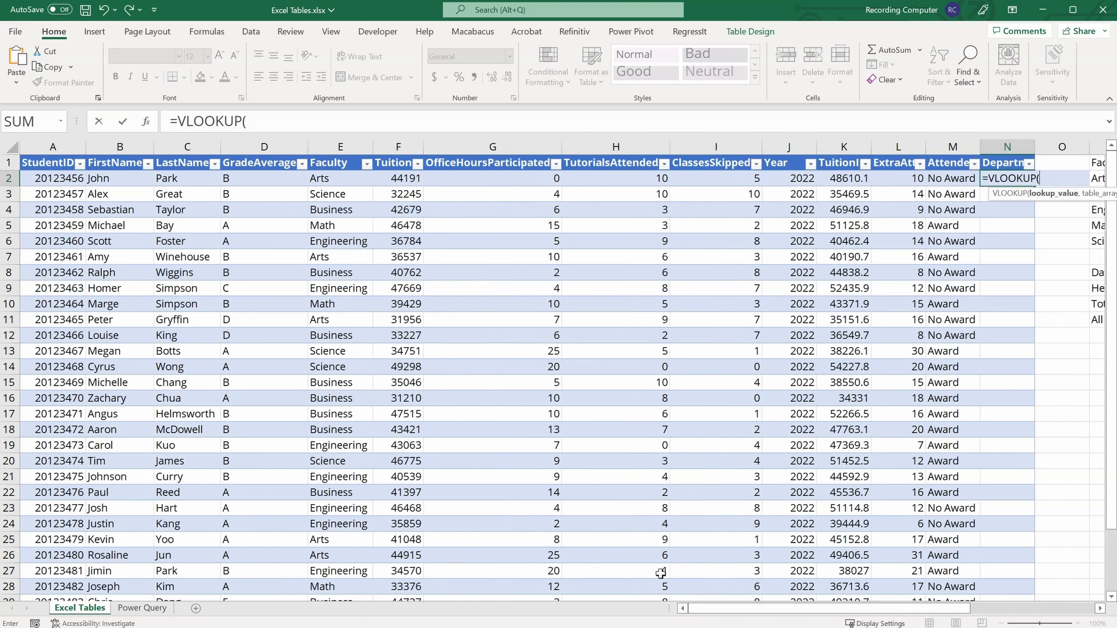
click(340, 180)
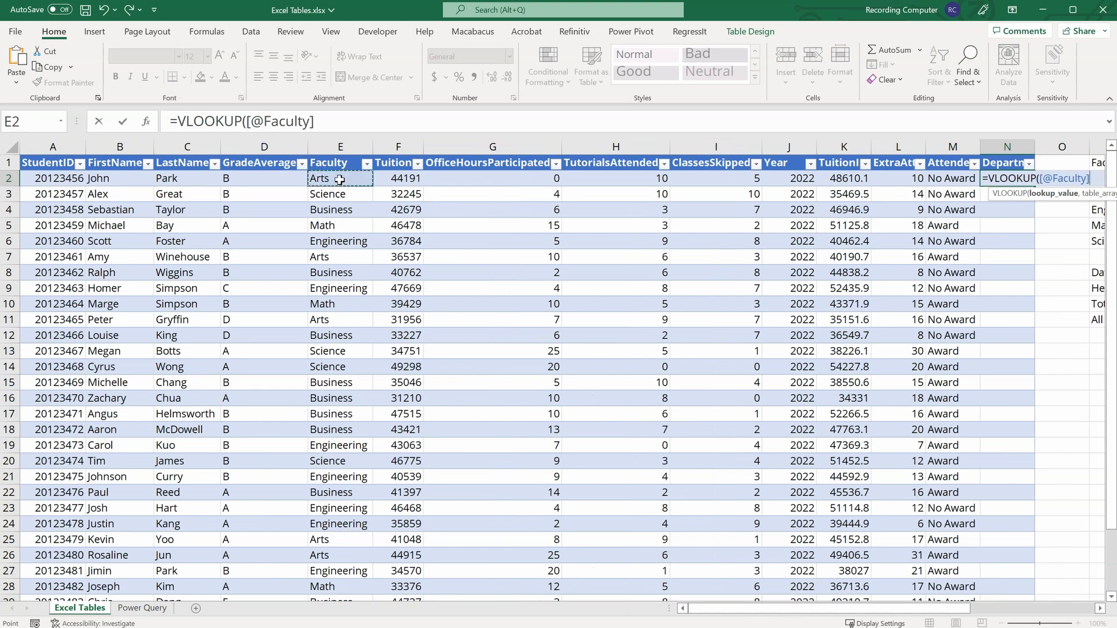
text(,)
drag(859, 611, 982, 611)
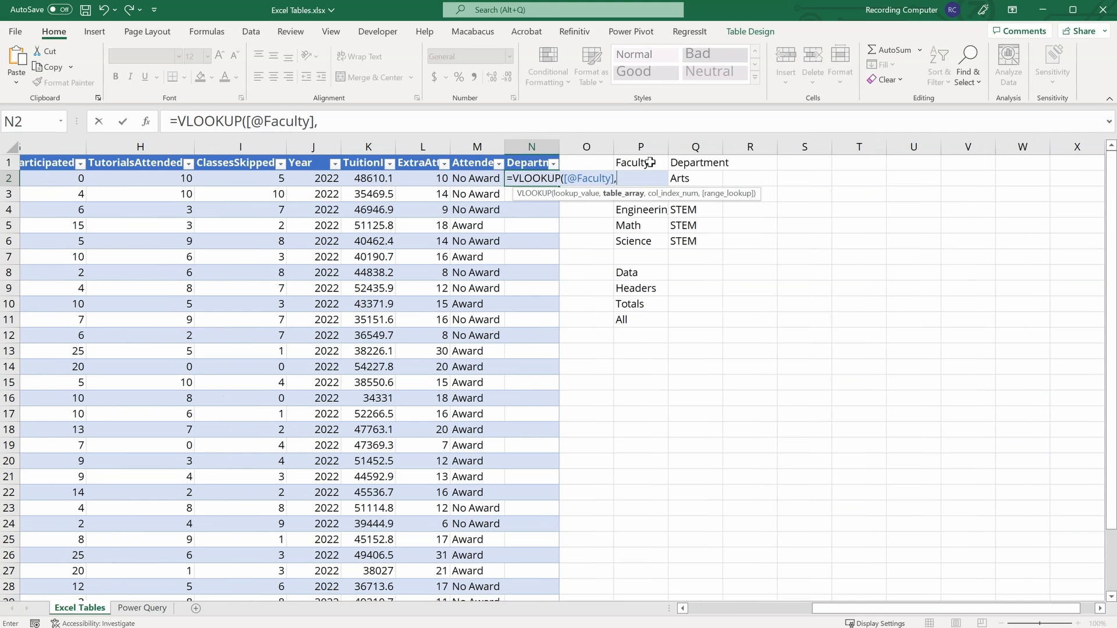
drag(650, 163, 712, 239)
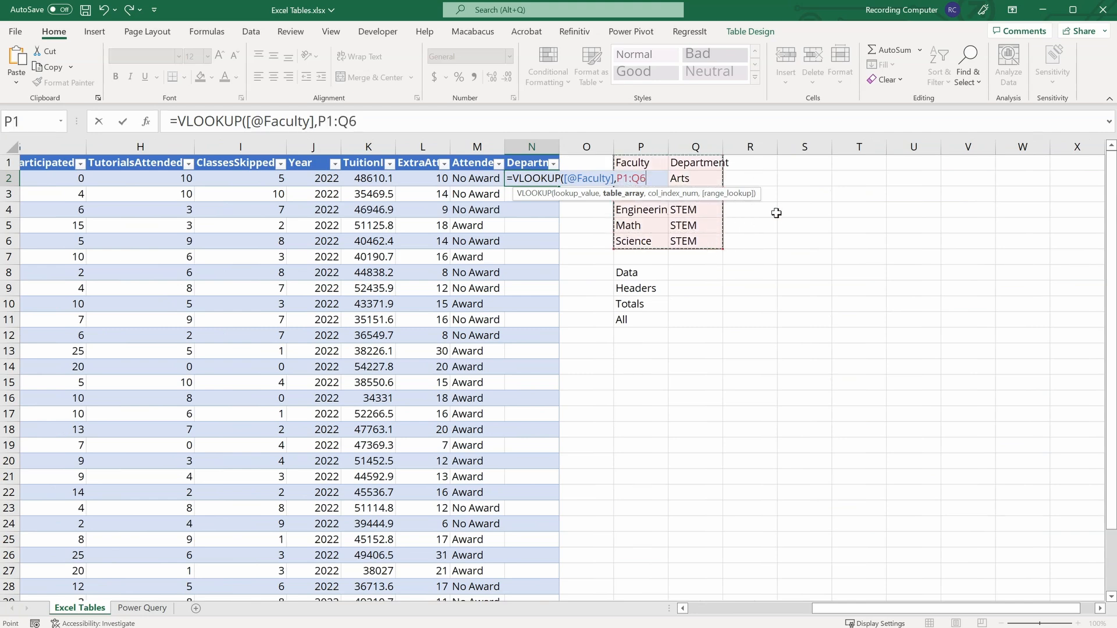
Complete the VLOOKUP with column index 2 and FALSE for an exact match, and check the filled Department rows and N2's formula.
text(,)
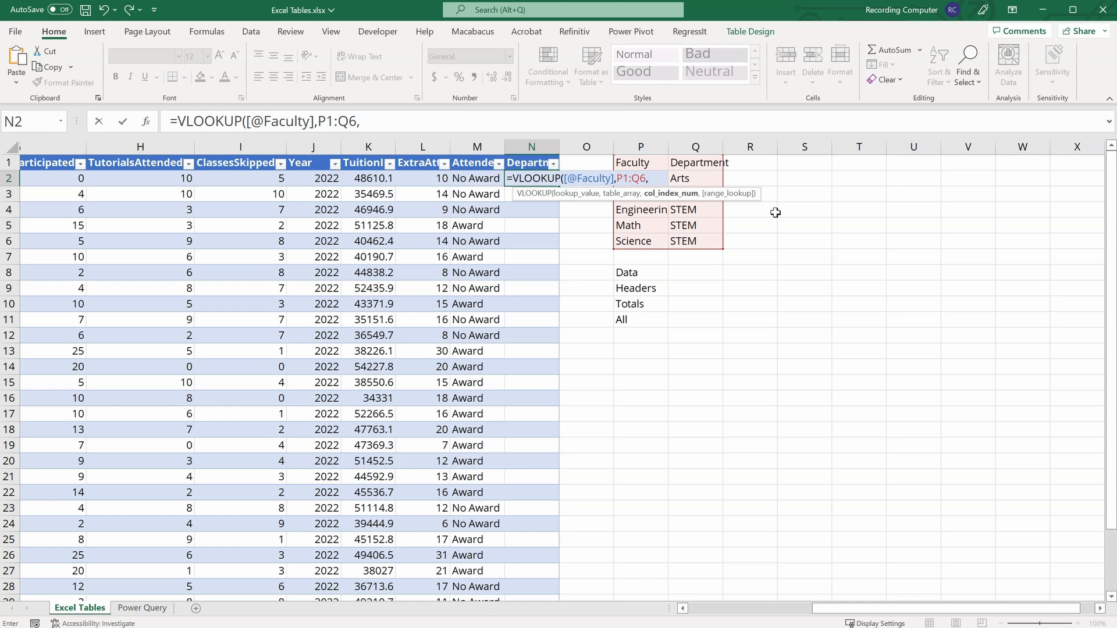
text(2,)
key(Down)
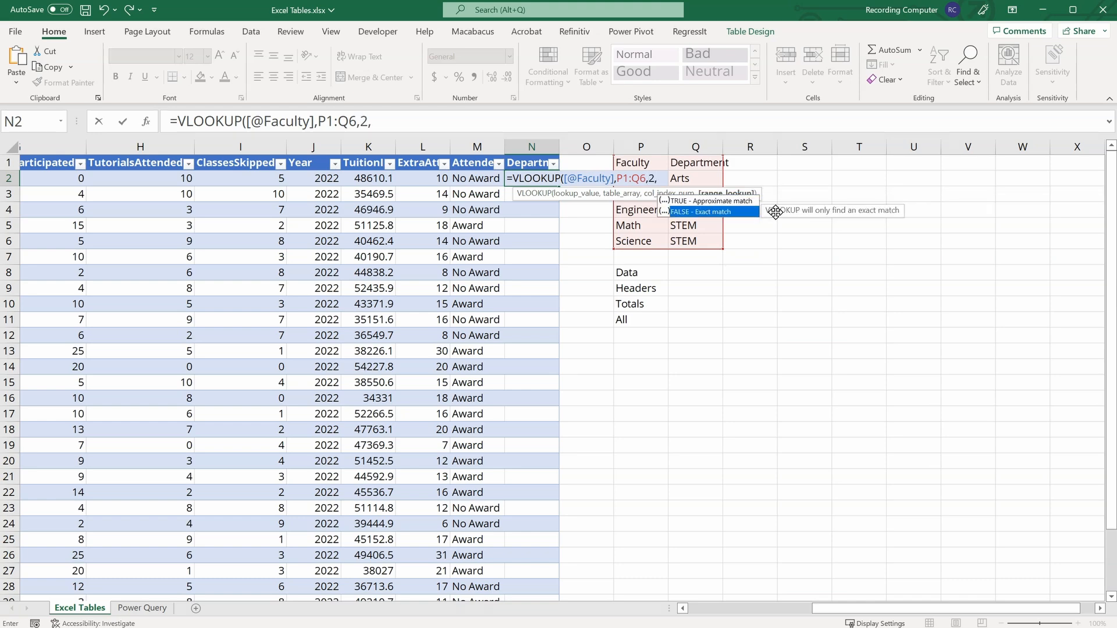
key(Tab)
text())
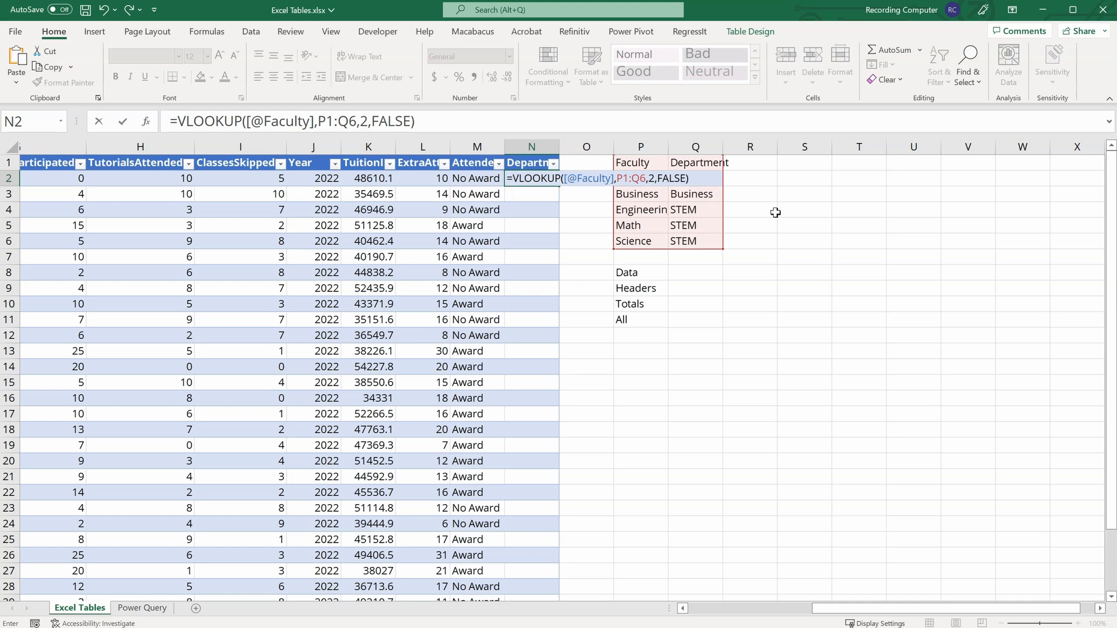
key(Return)
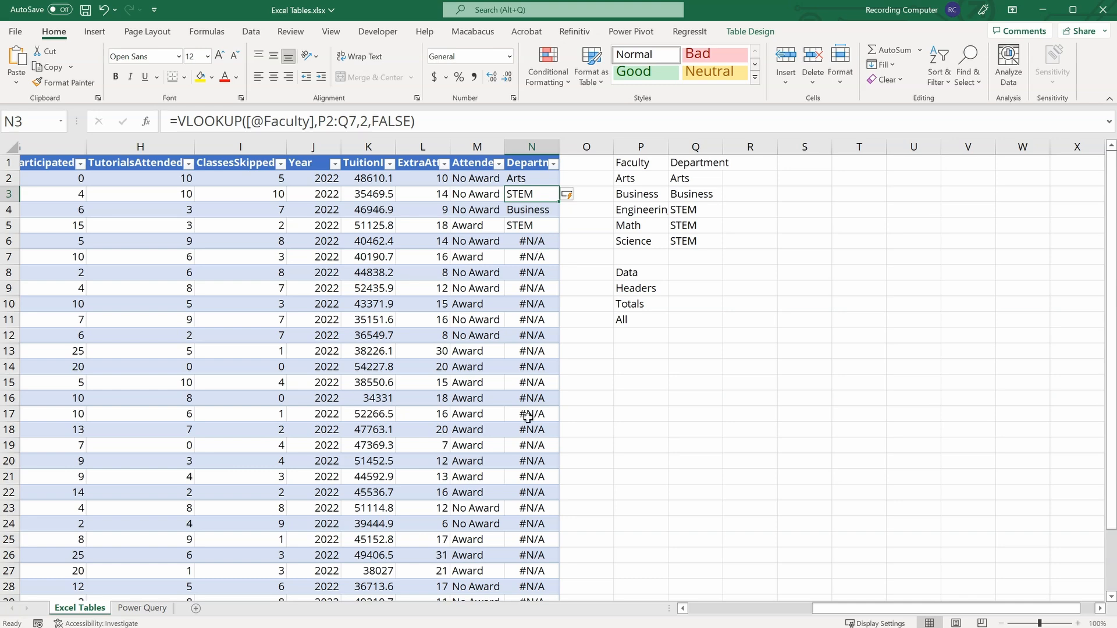
scroll(528, 417, down, 2)
scroll(527, 418, up, 2)
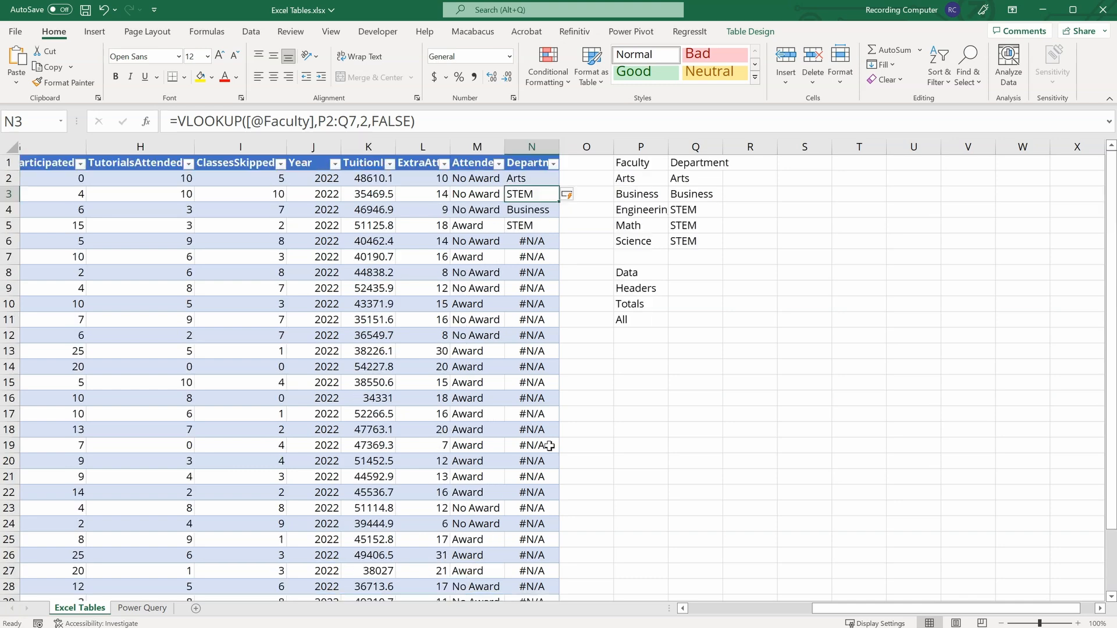
click(529, 181)
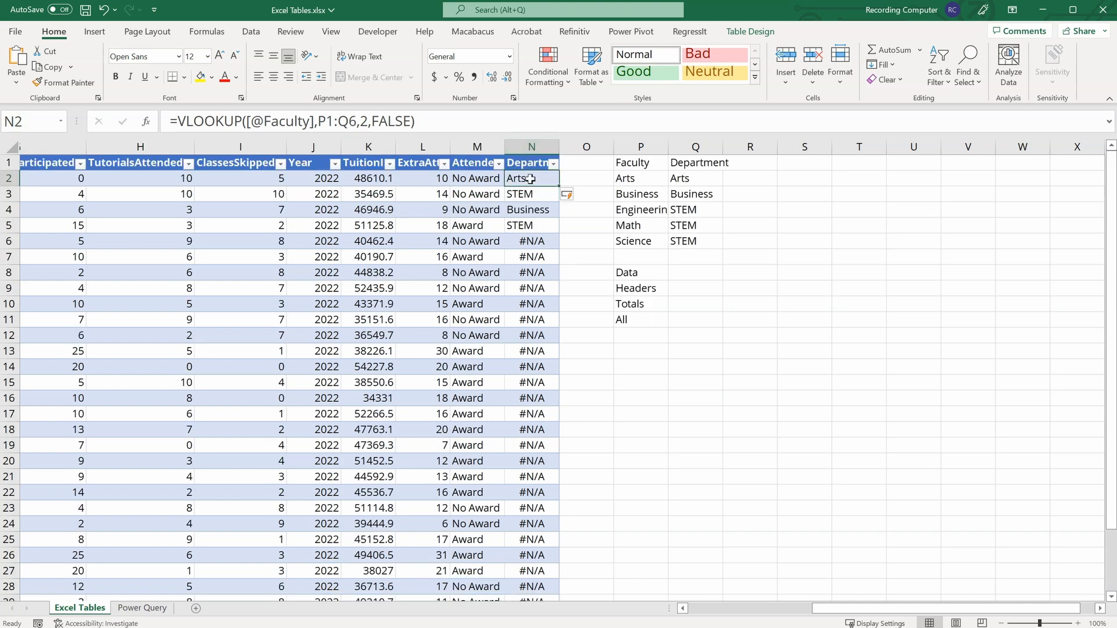
Make the VLOOKUP table array in N2 absolute as $P$1:$Q$6 and check the filled Department rows.
click(641, 163)
click(513, 179)
click(327, 121)
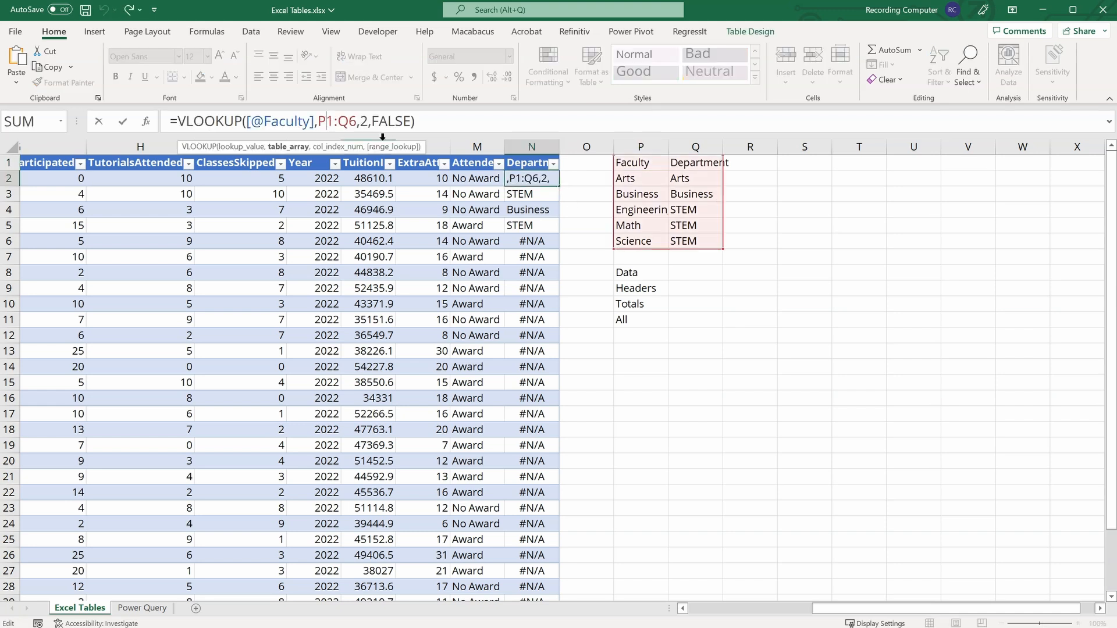
key(F4)
click(366, 121)
key(F4)
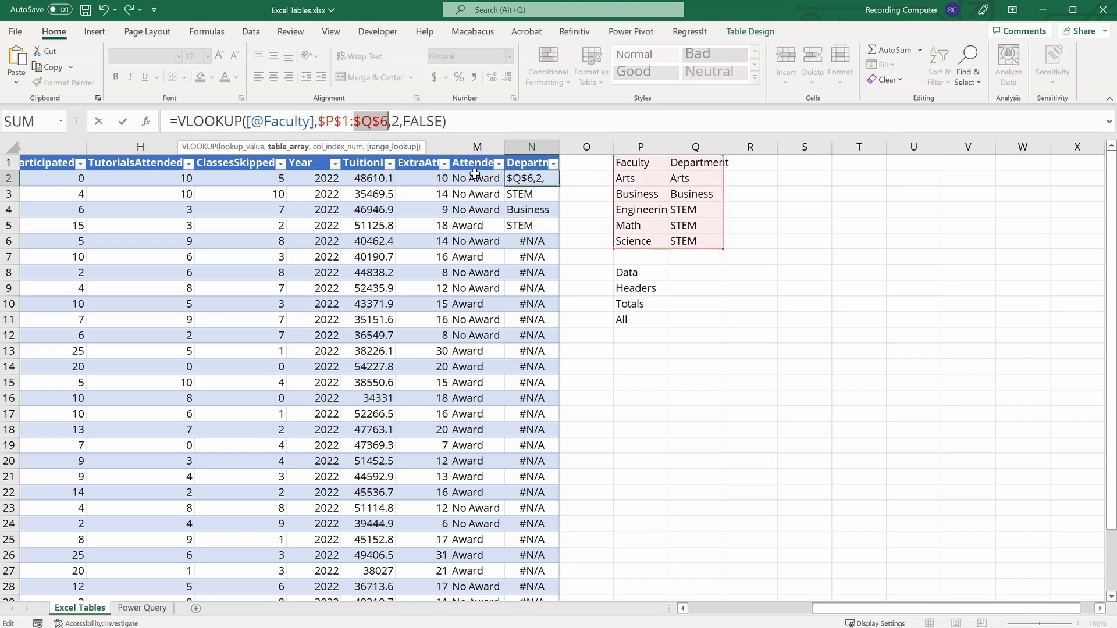
key(Return)
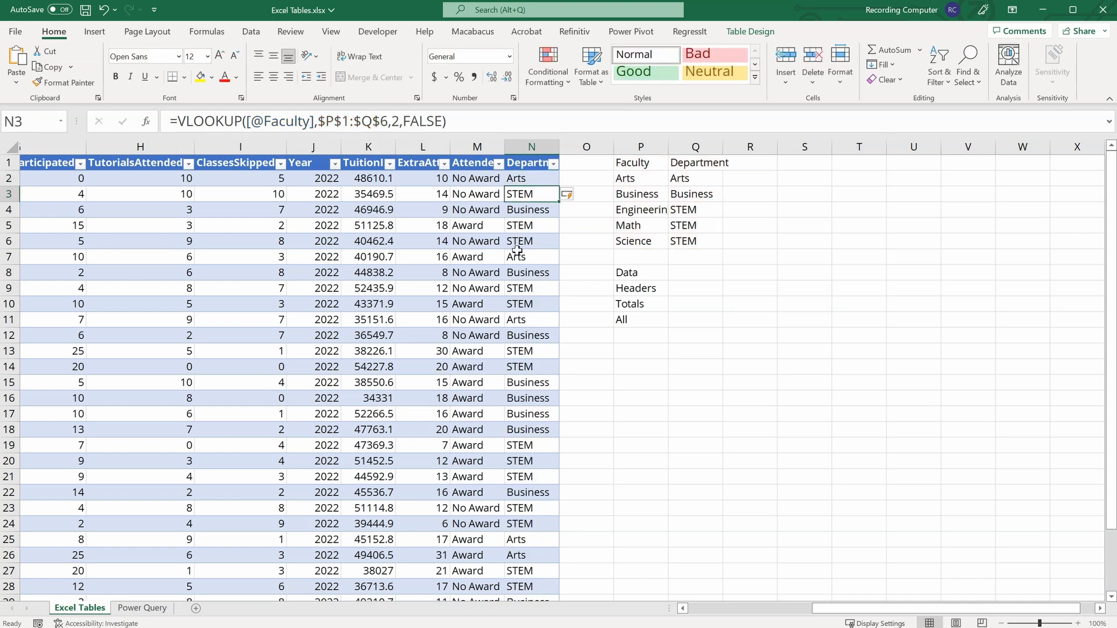
scroll(541, 233, down, 2)
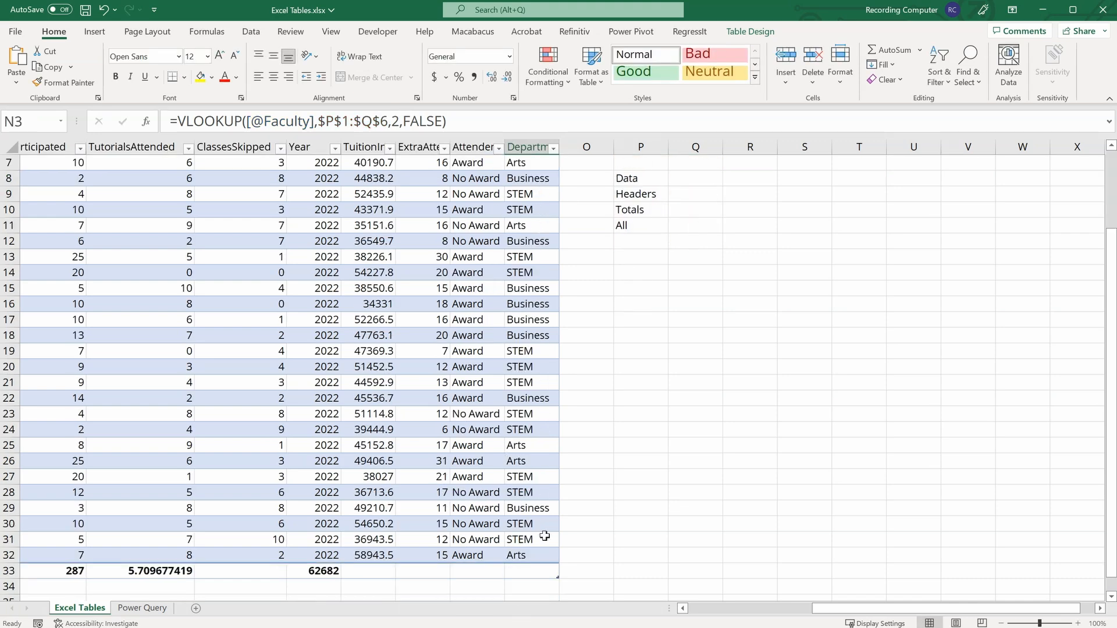
scroll(544, 524, up, 2)
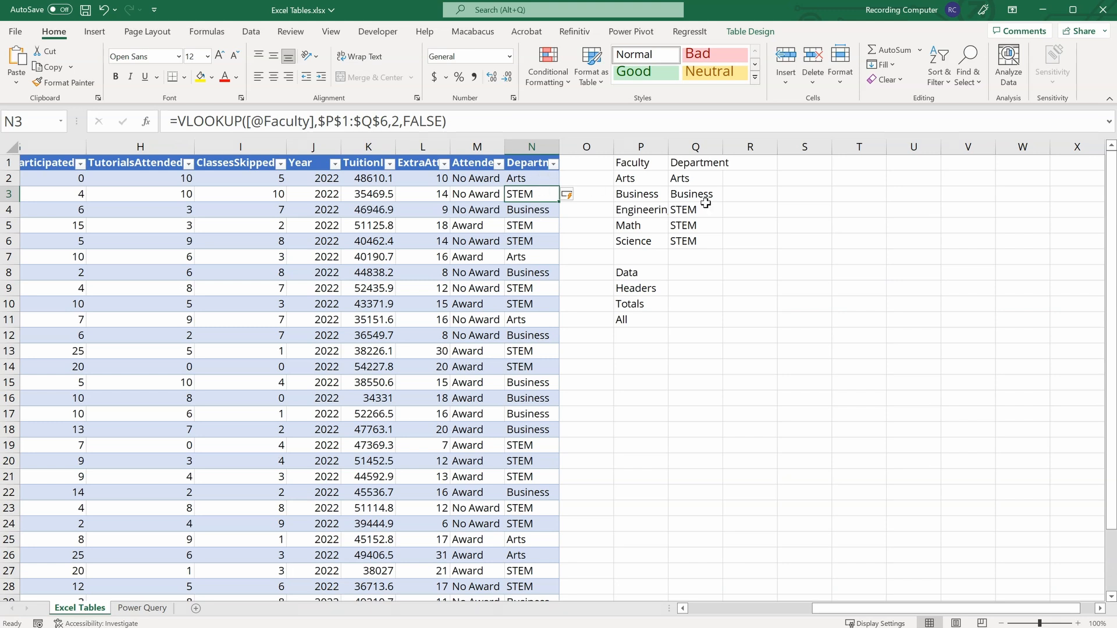
Format the lookup list P1:Q6 as a green-styled table with headers.
drag(656, 168, 705, 242)
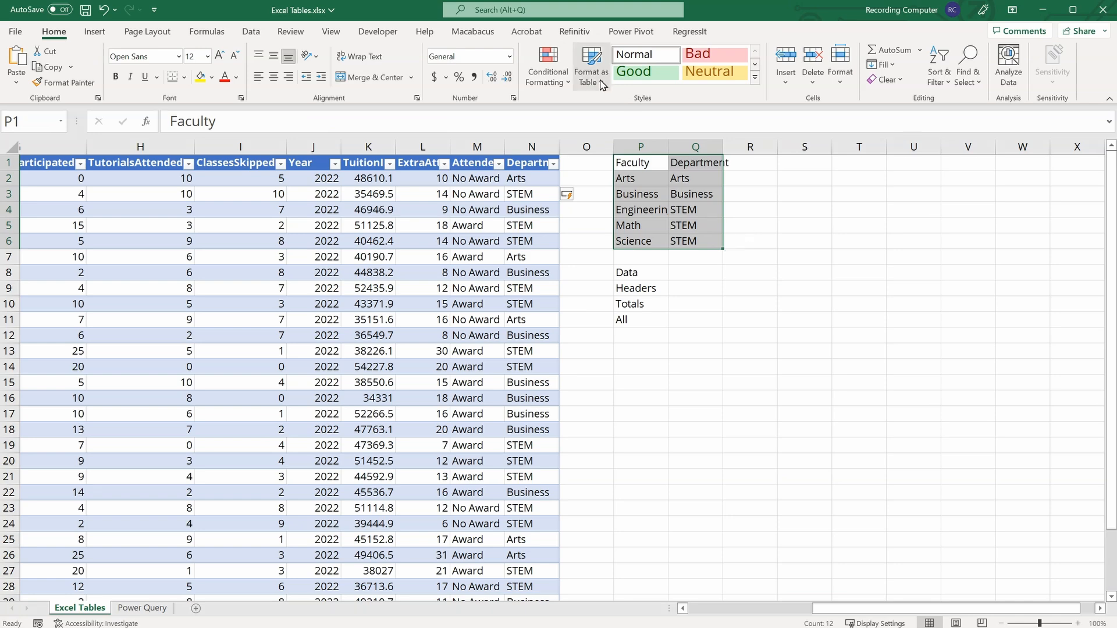
click(599, 81)
click(863, 158)
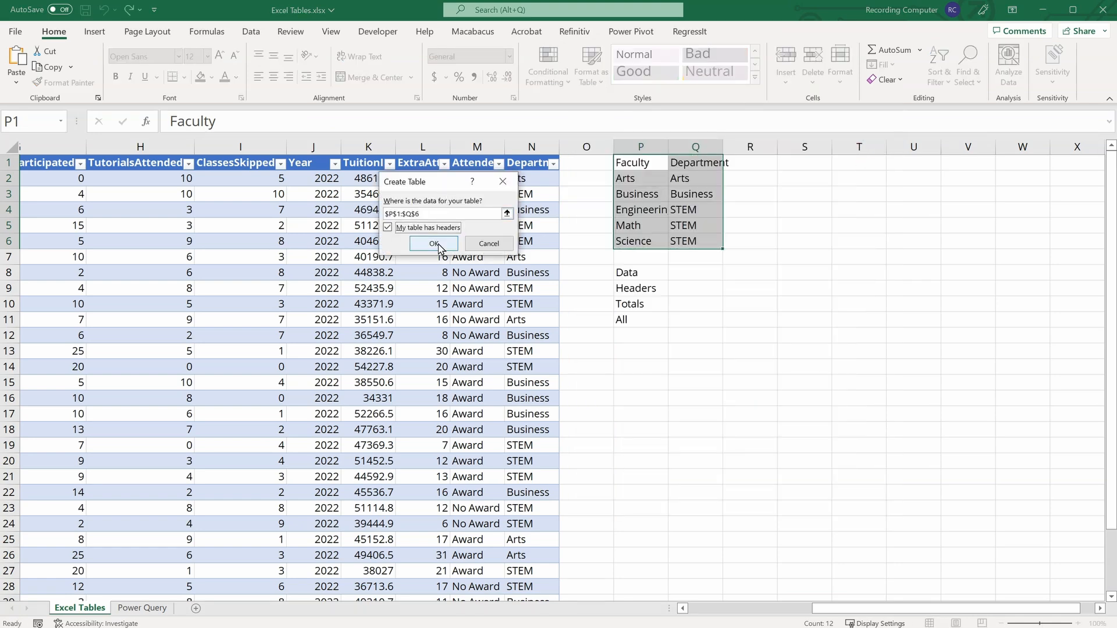
click(435, 244)
Name the new lookup table Department_Lookup.
click(46, 65)
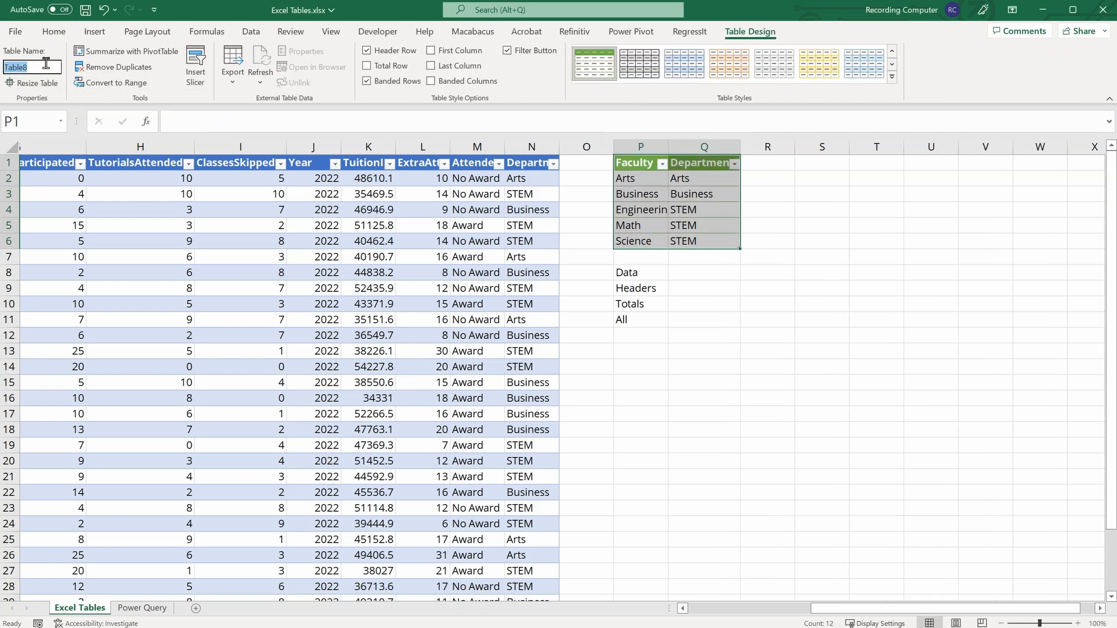
text(Departm)
key(BackSpace)
text(tment_Lookup)
key(Return)
Replace the VLOOKUP table array in N2 with Department_Lookup and check the formula in N2 to N4.
click(527, 180)
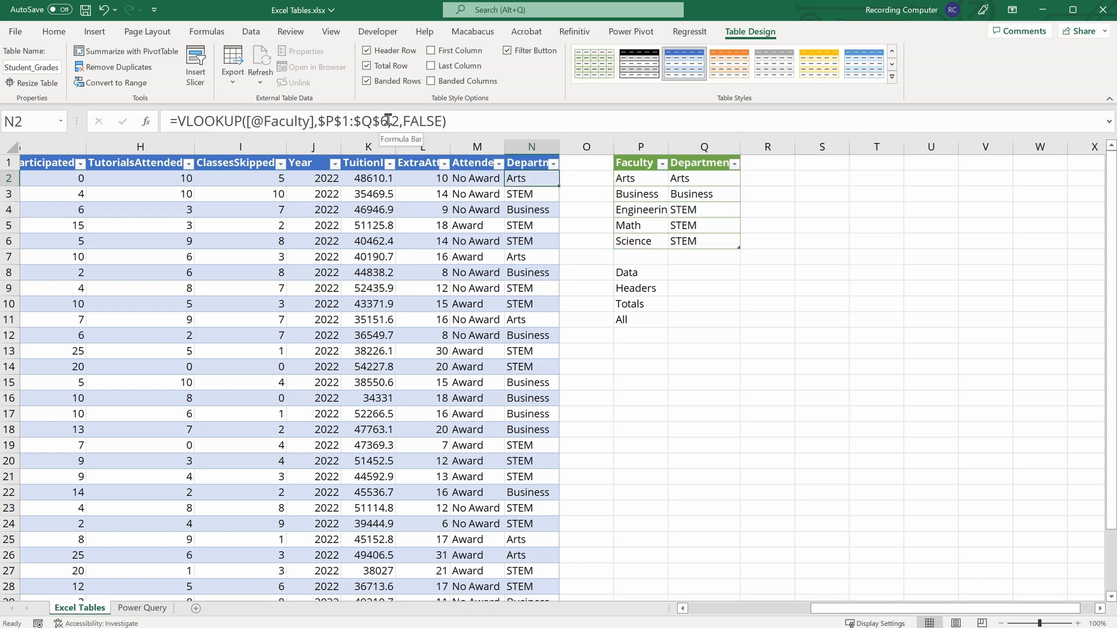
drag(387, 121, 319, 120)
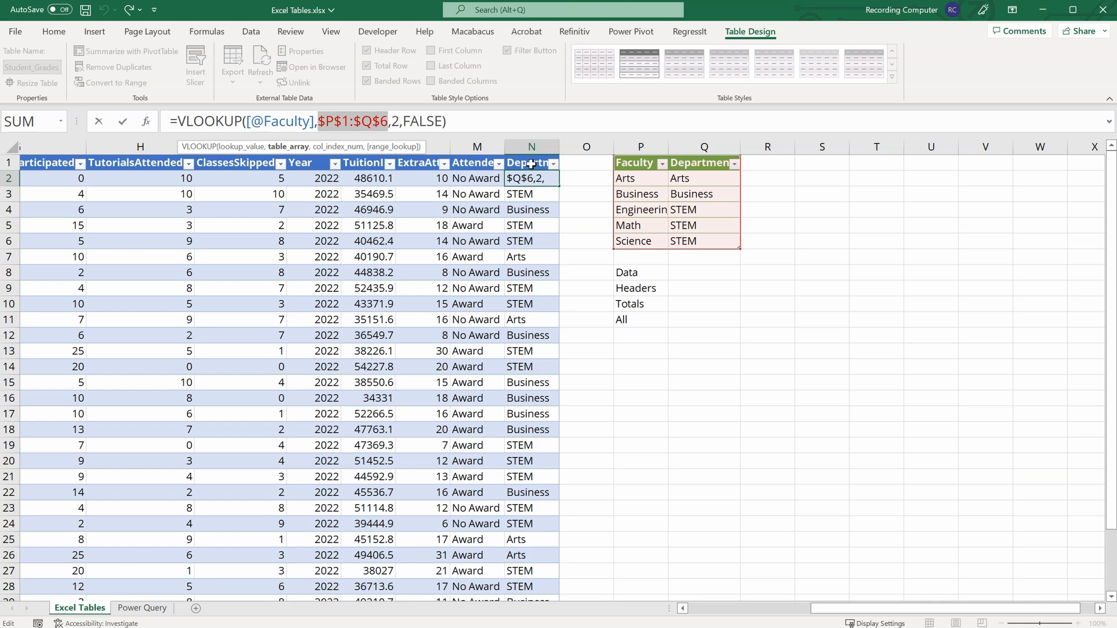
text(Dep)
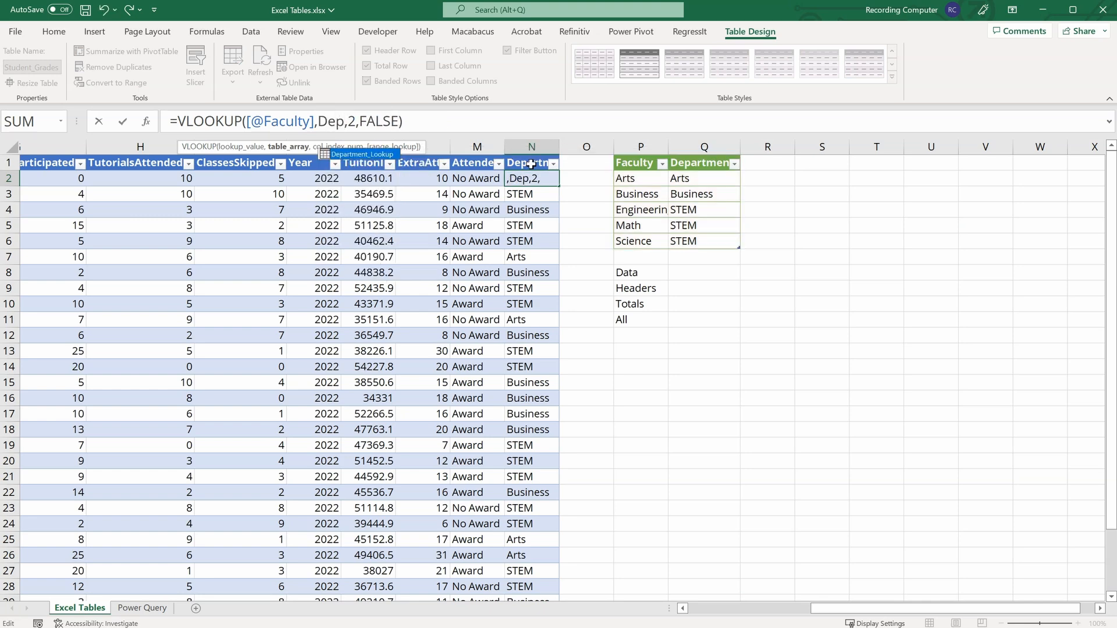
key(Tab)
key(Return)
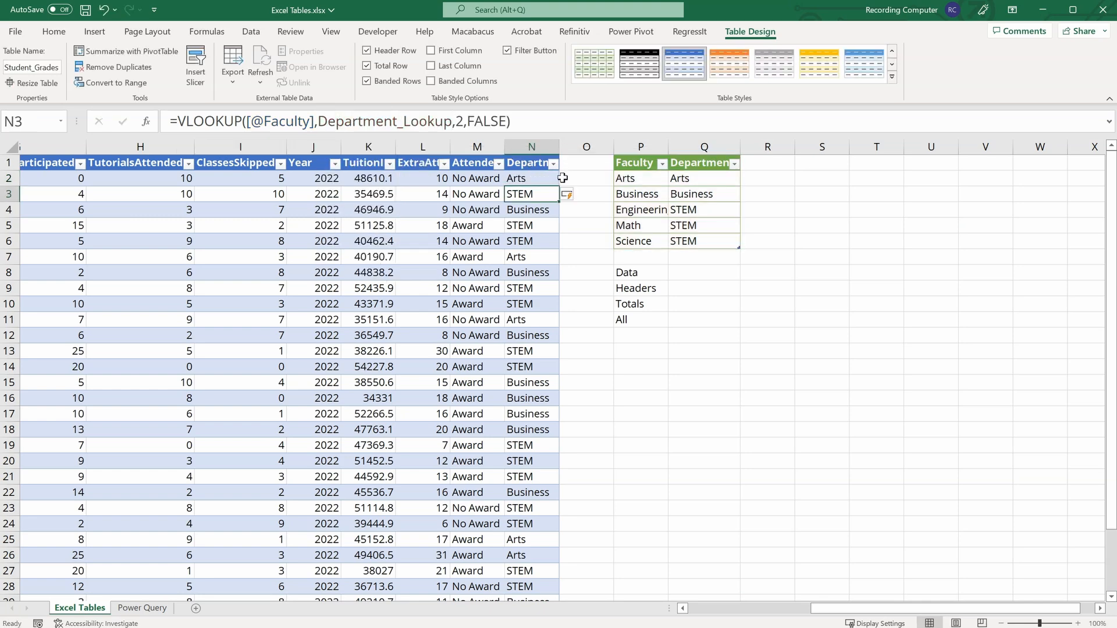
click(541, 180)
click(541, 194)
click(526, 207)
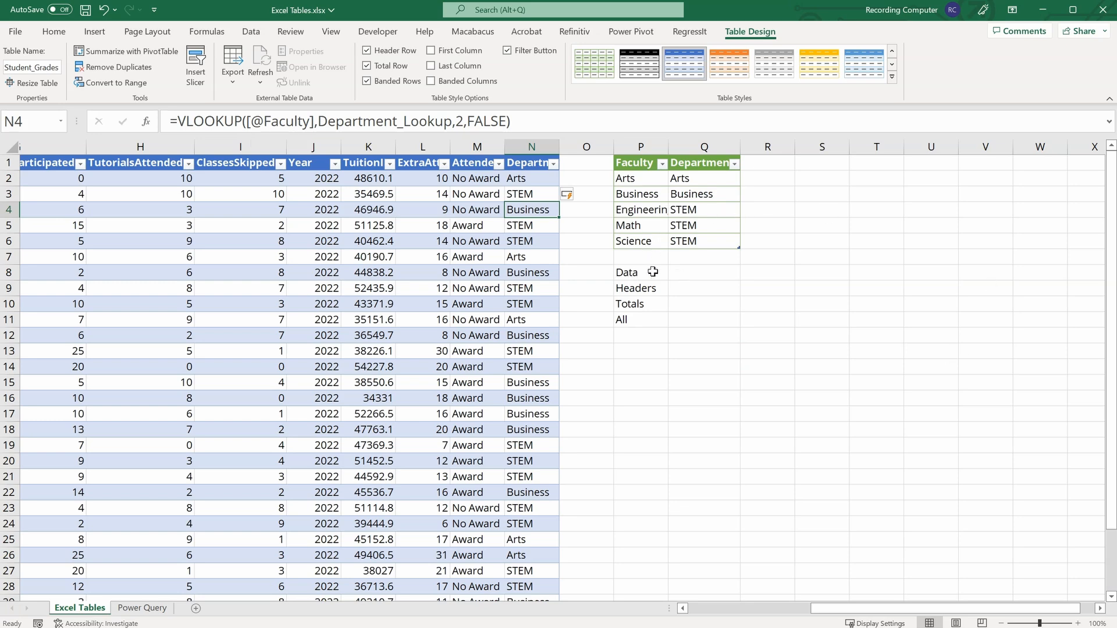
click(695, 272)
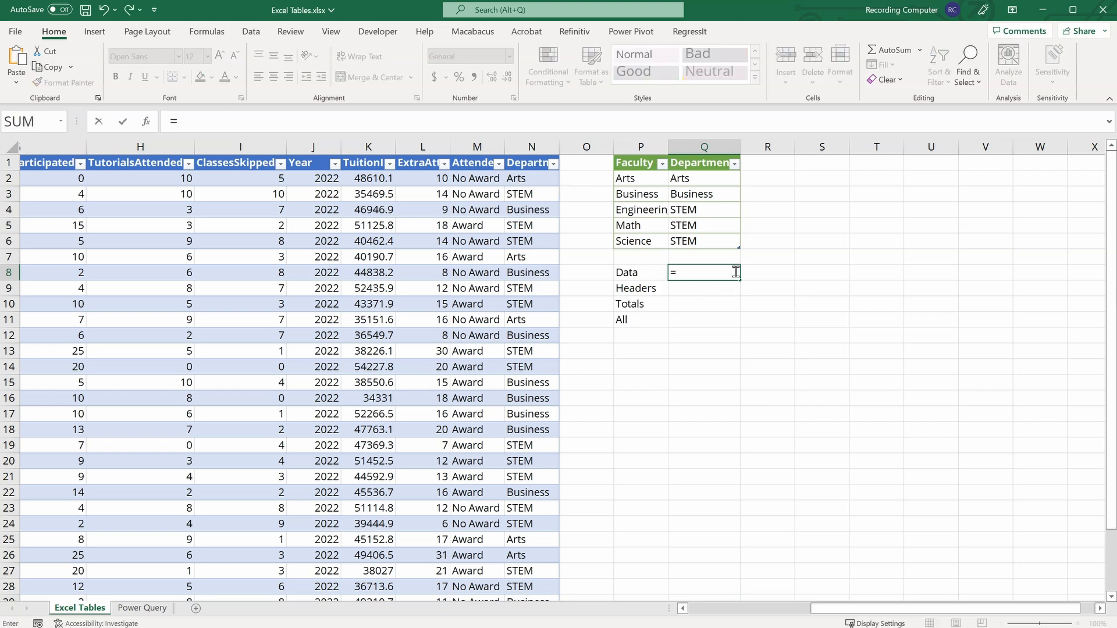
text(stud)
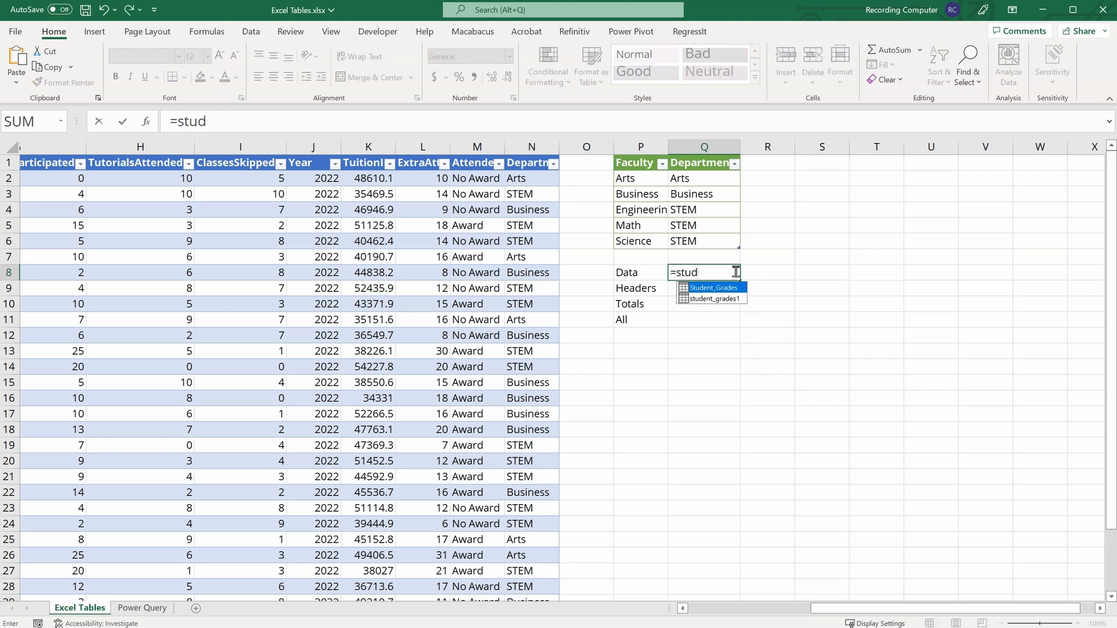
key(Tab)
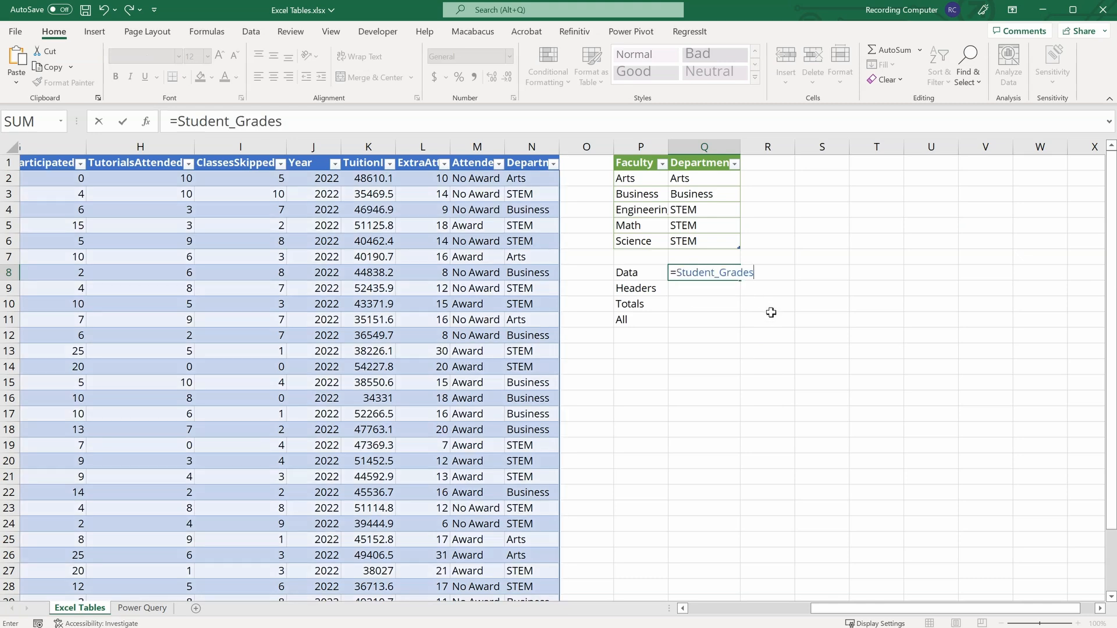
text([)
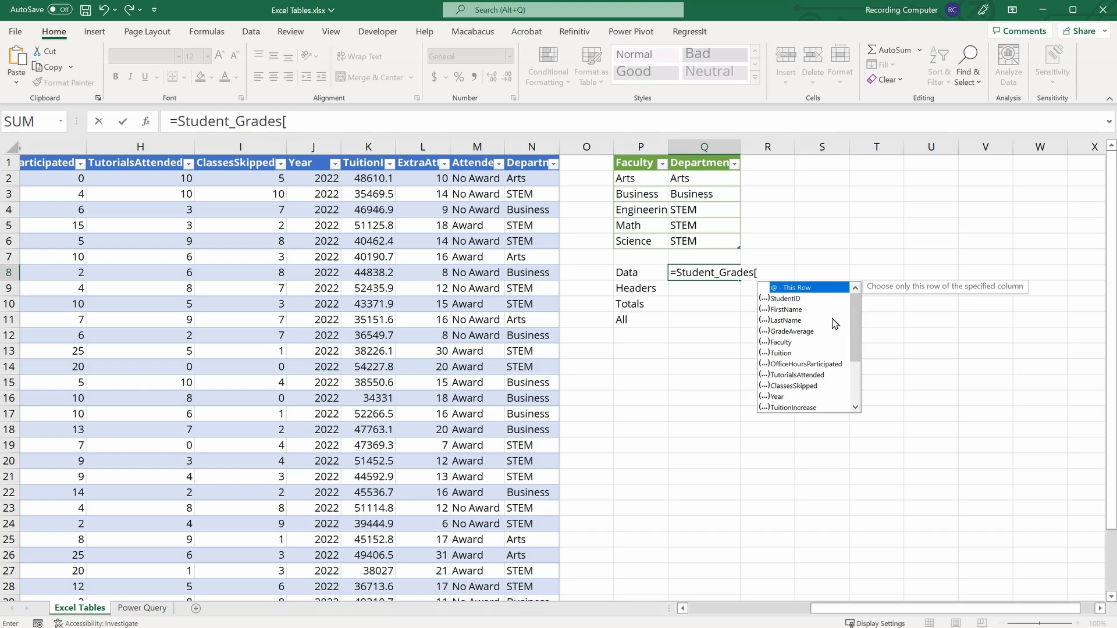
drag(858, 323, 854, 379)
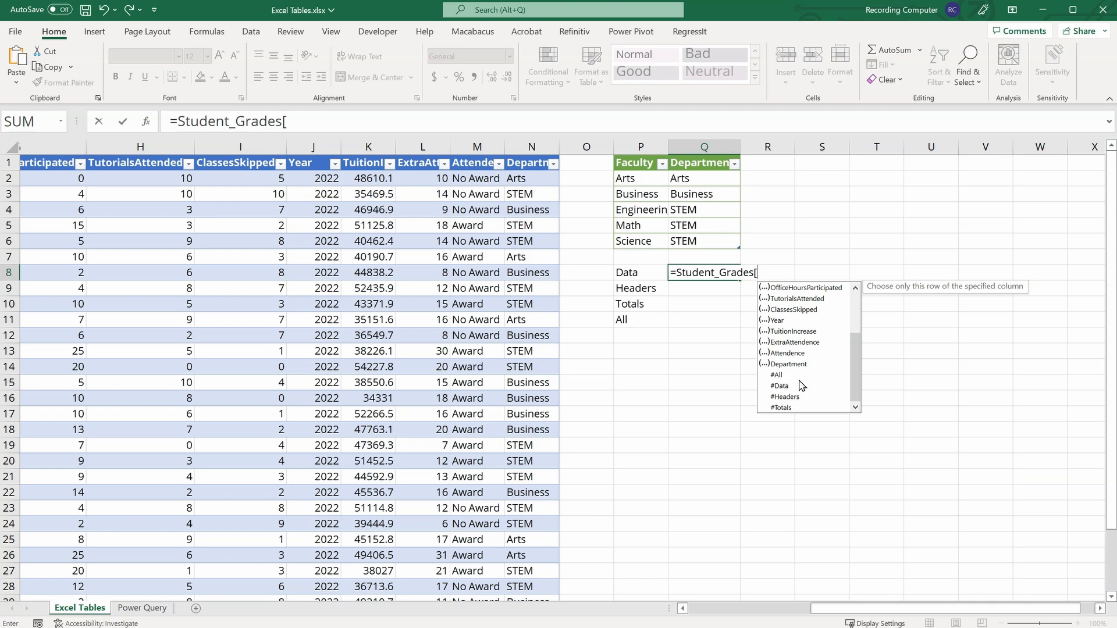
click(784, 384)
key(Escape)
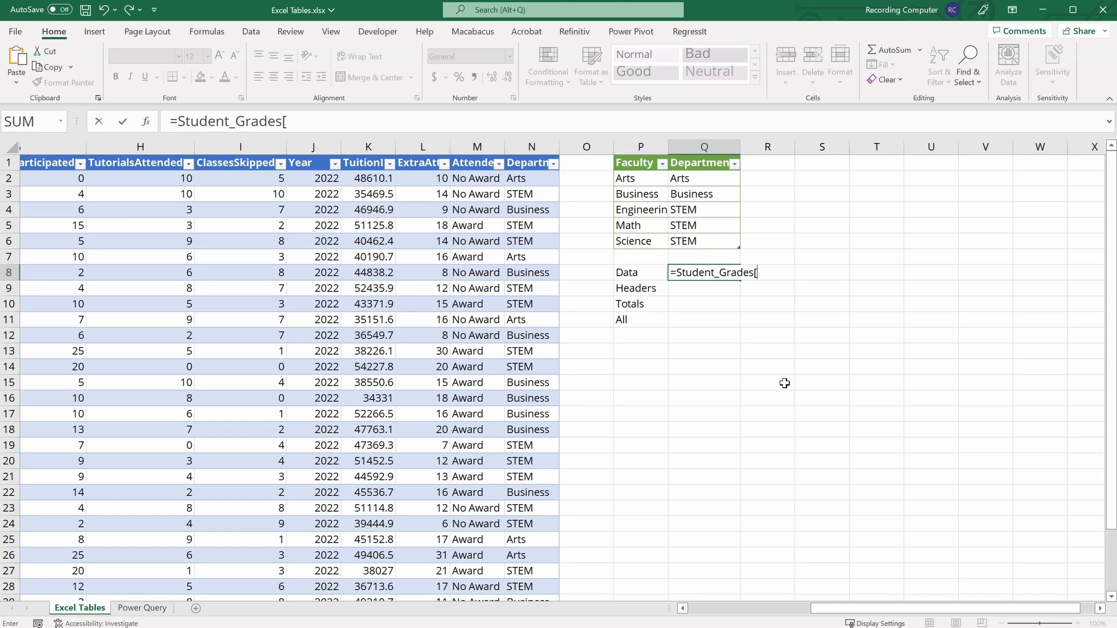
key(Escape)
Enter =ROWS(Student_Grades[#Data]) in Q8, beside the Data label, to count the table's data rows.
text(=)
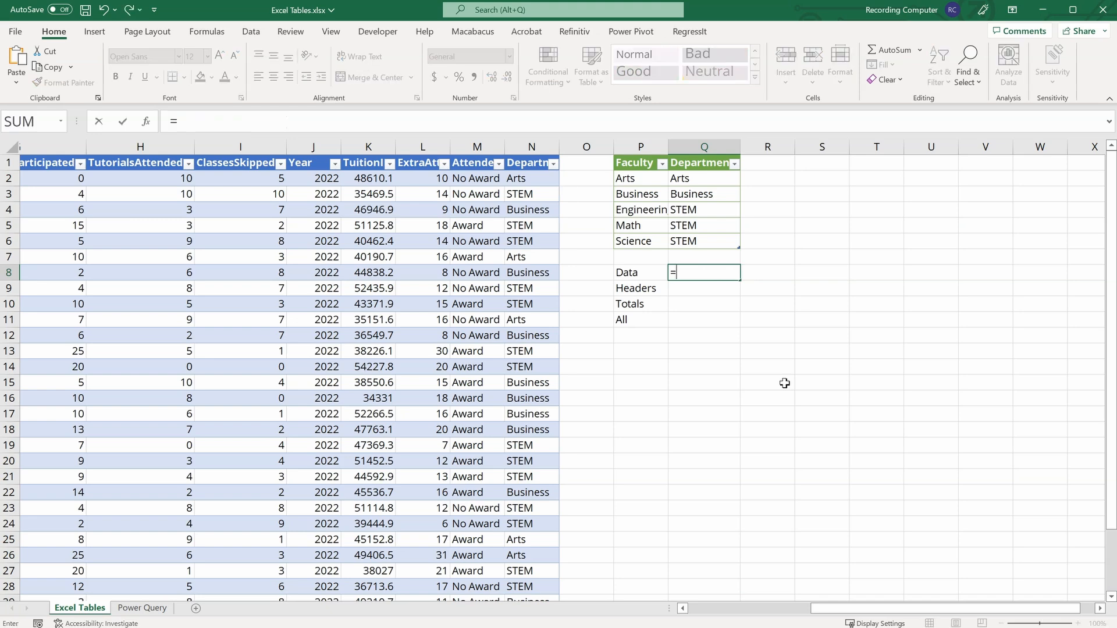
text(row)
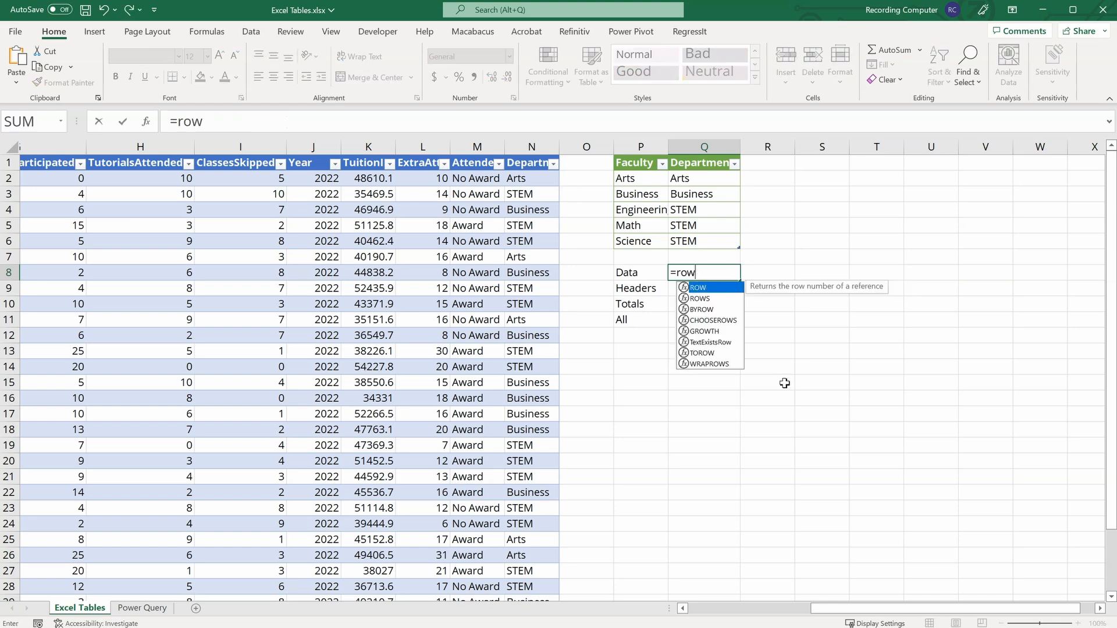
key(Down)
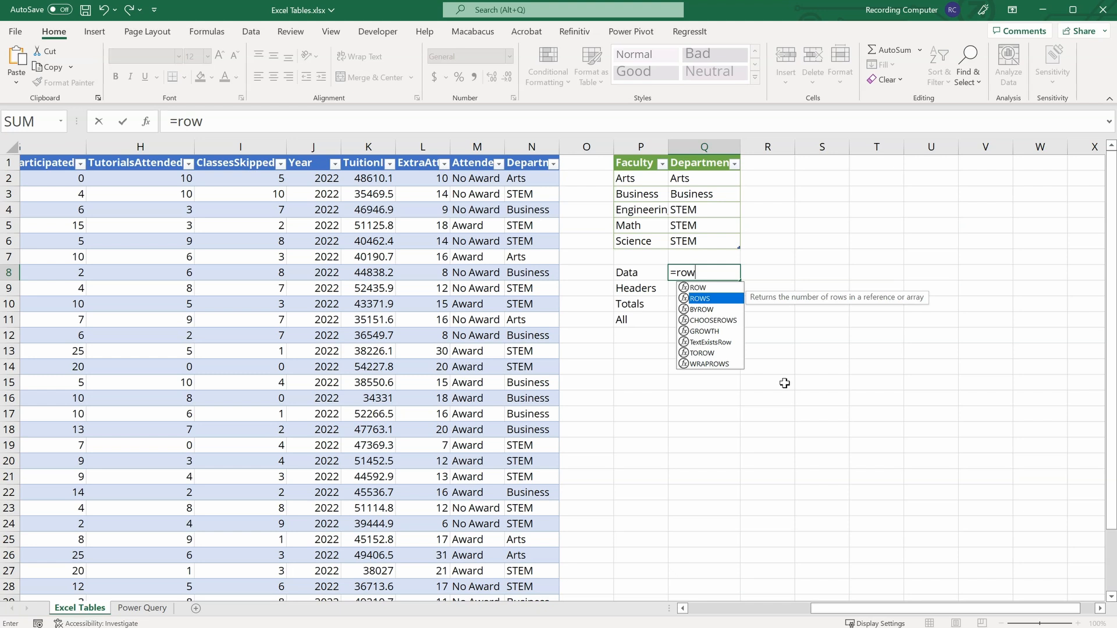
key(Tab)
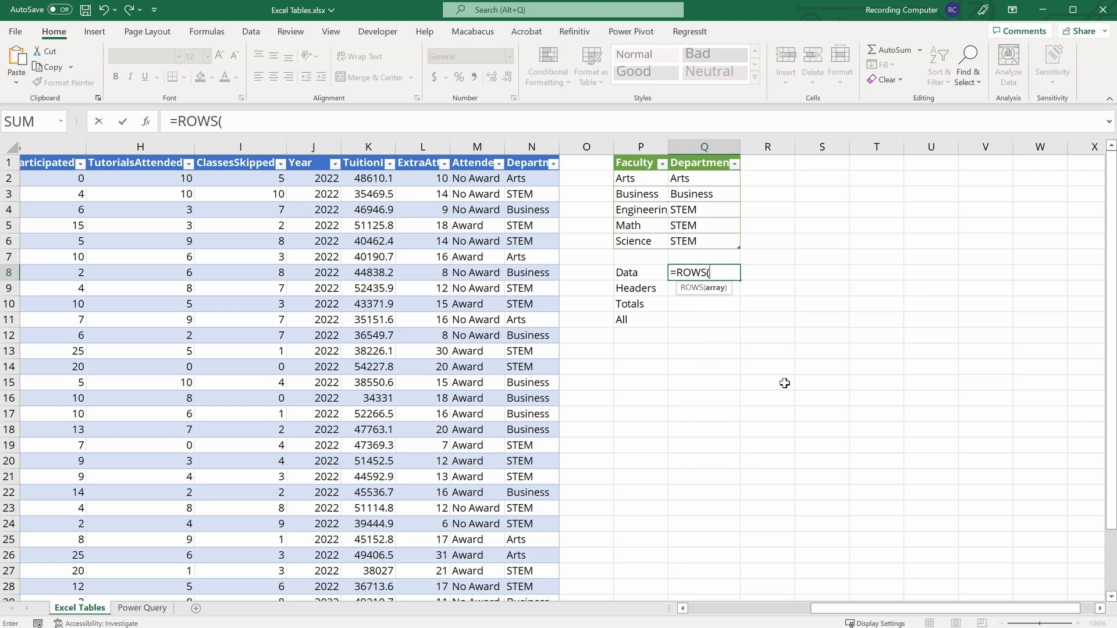
text(stud)
key(Tab)
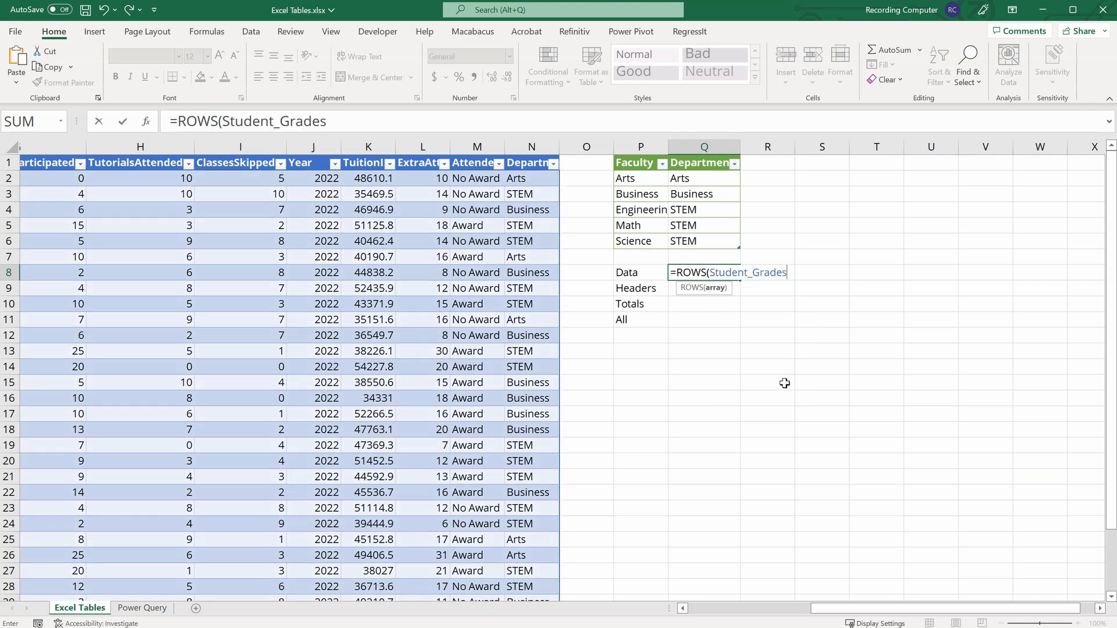
text([)
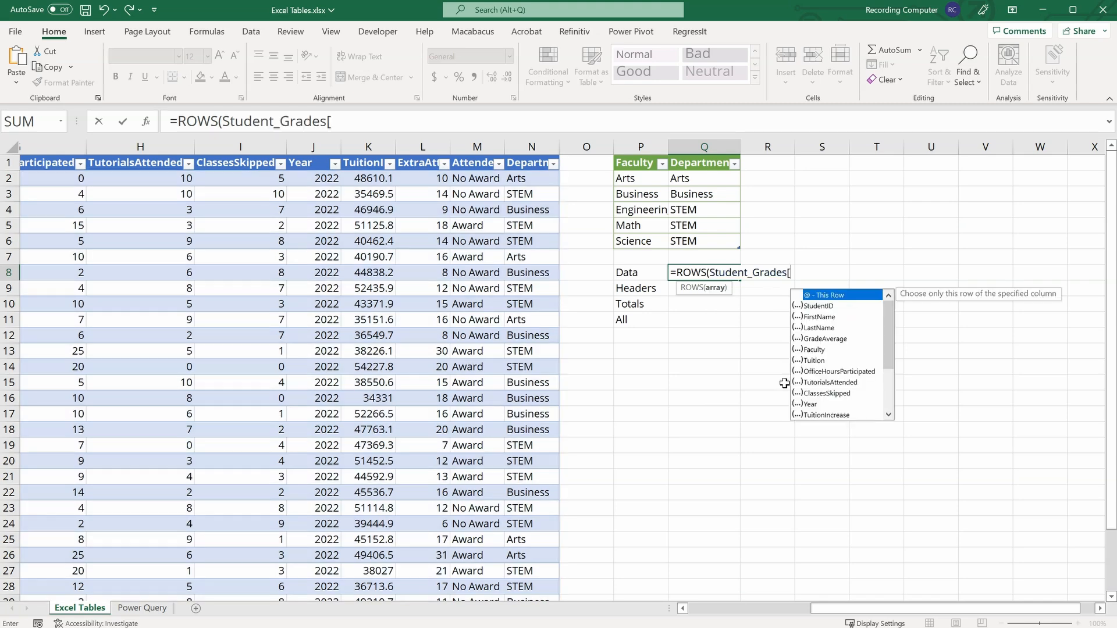
text(#)
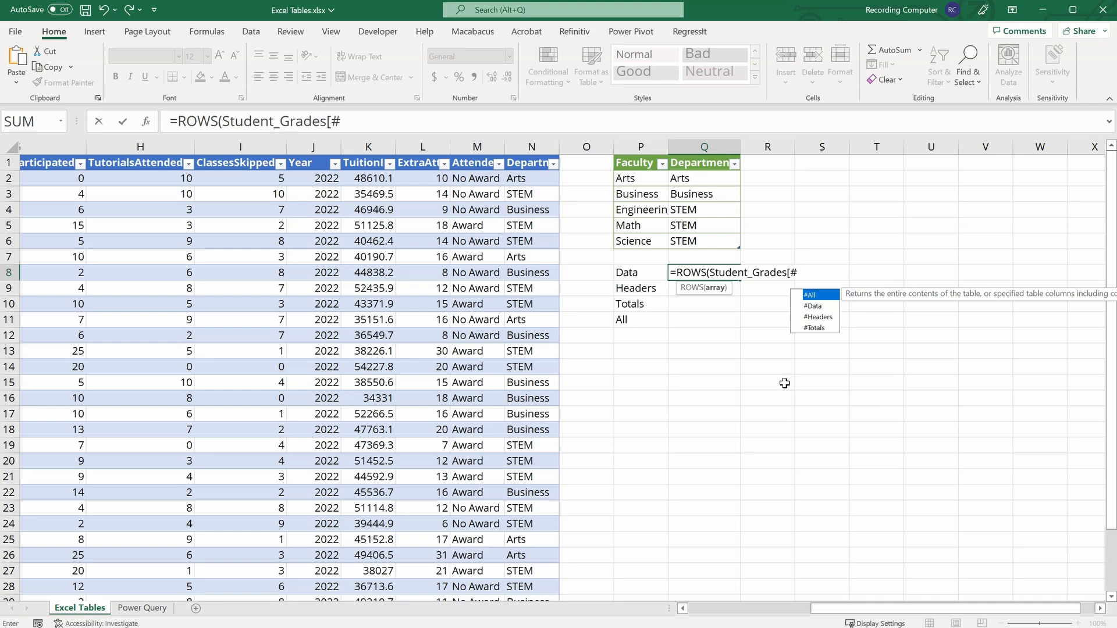
key(Down)
key(Tab)
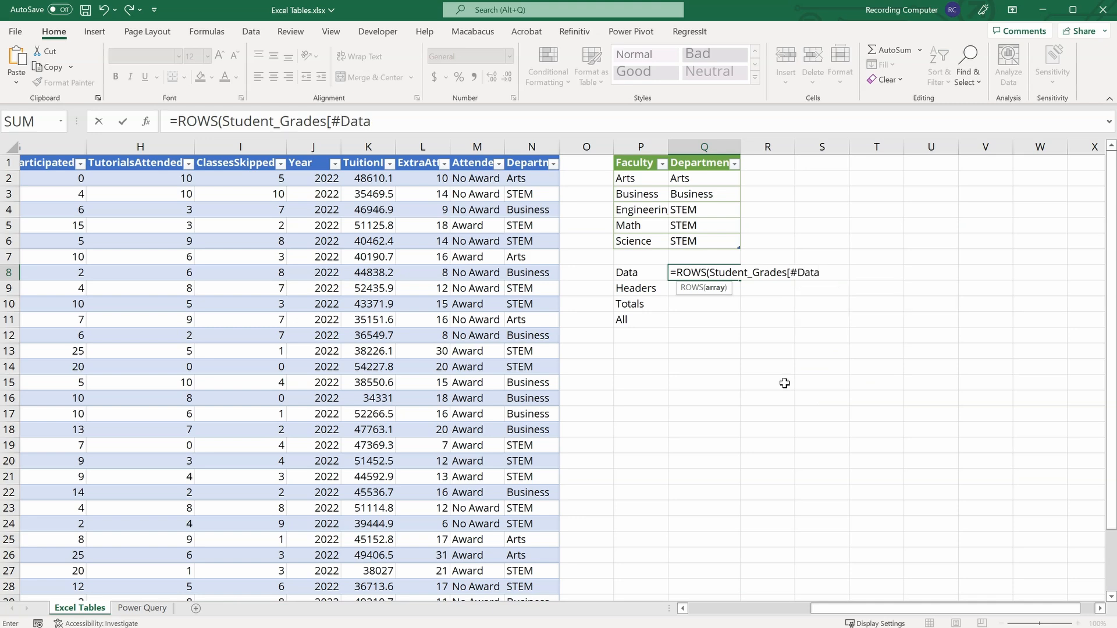
text(])
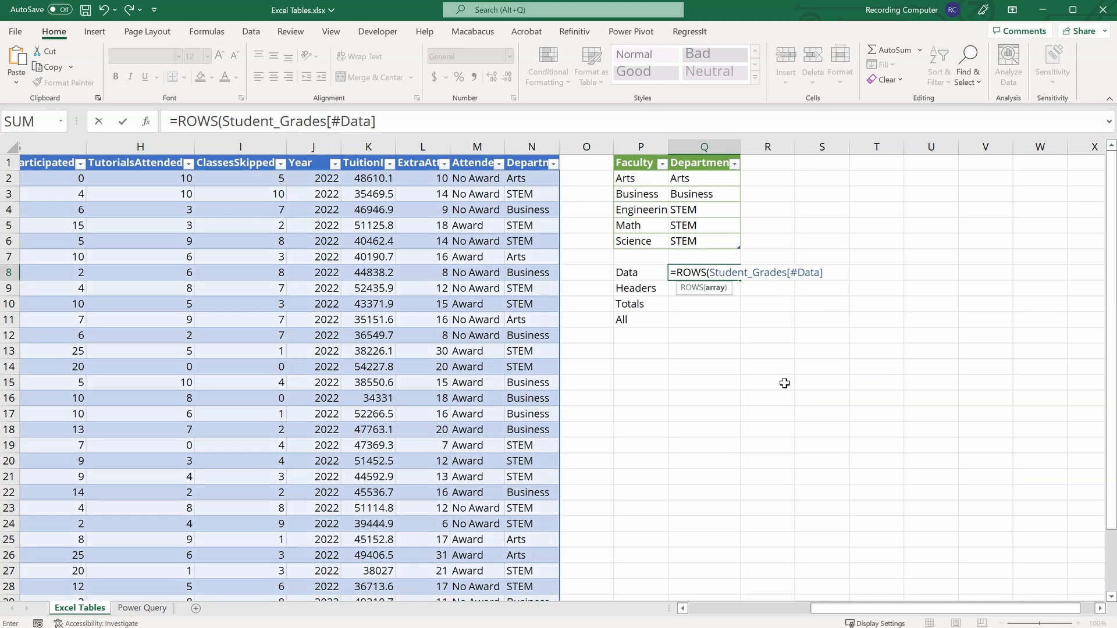
key(Return)
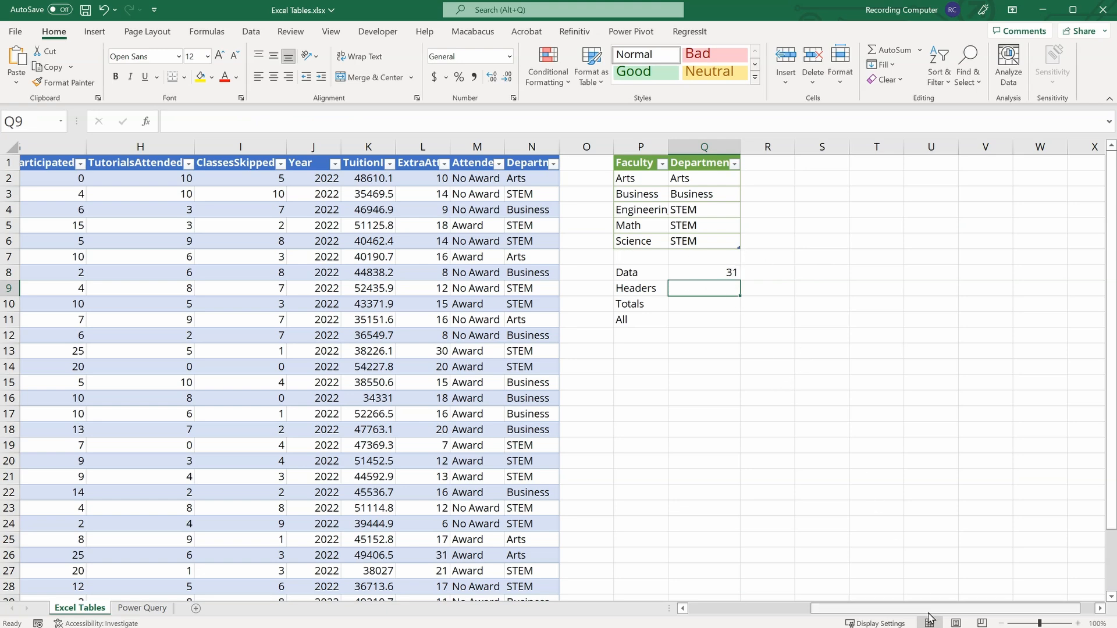
Examine the Student_Grades table from its first data row down to the total row to verify the row count.
drag(844, 609, 722, 608)
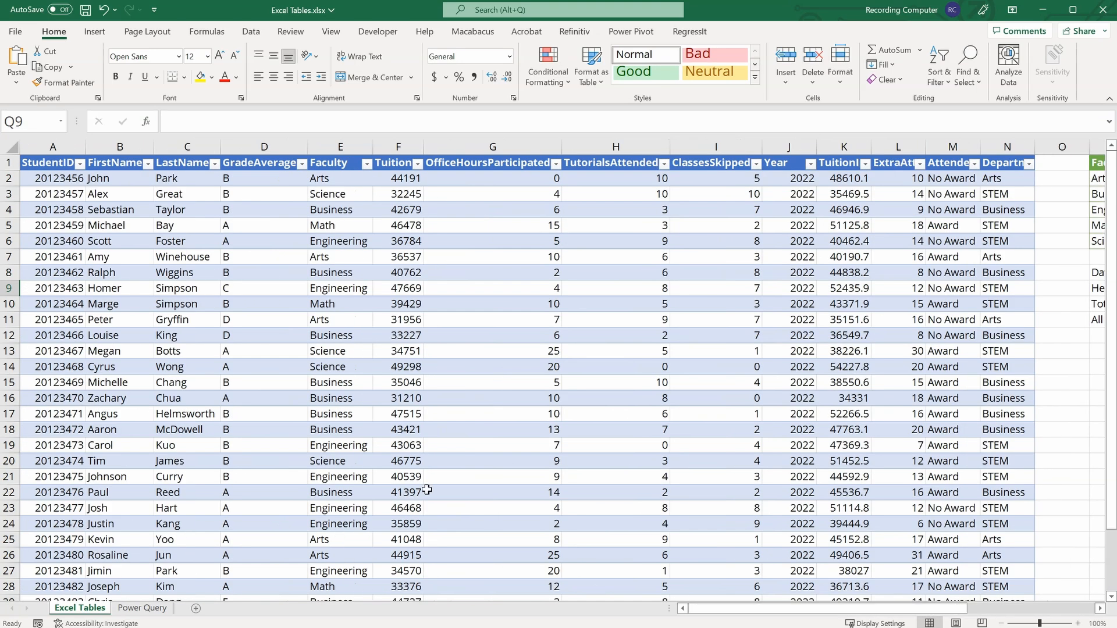
scroll(291, 380, down, 4)
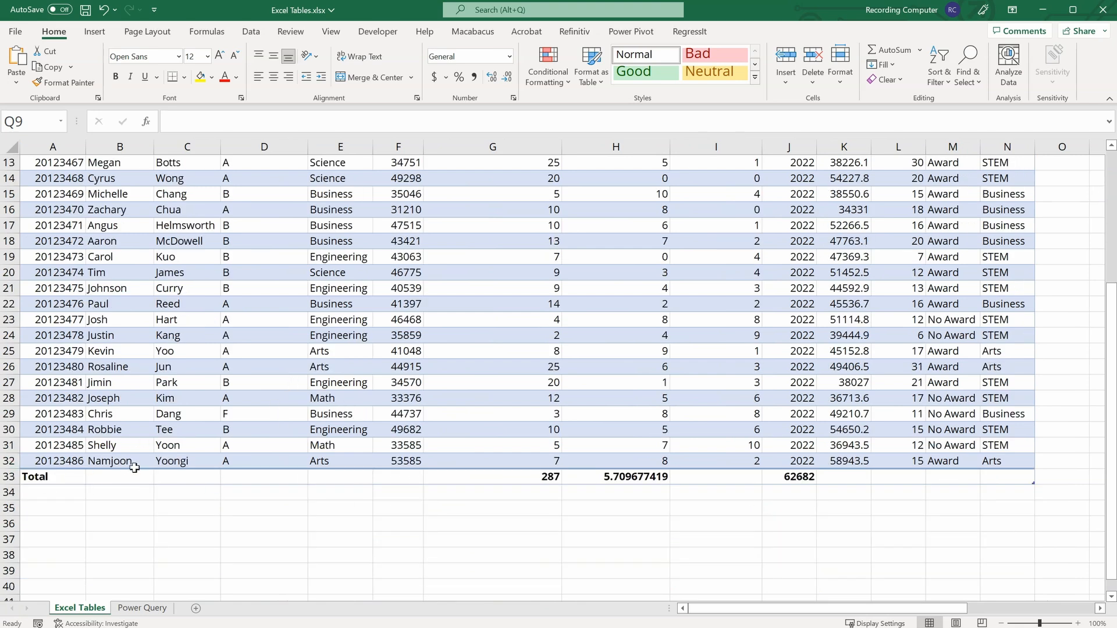
scroll(134, 468, up, 4)
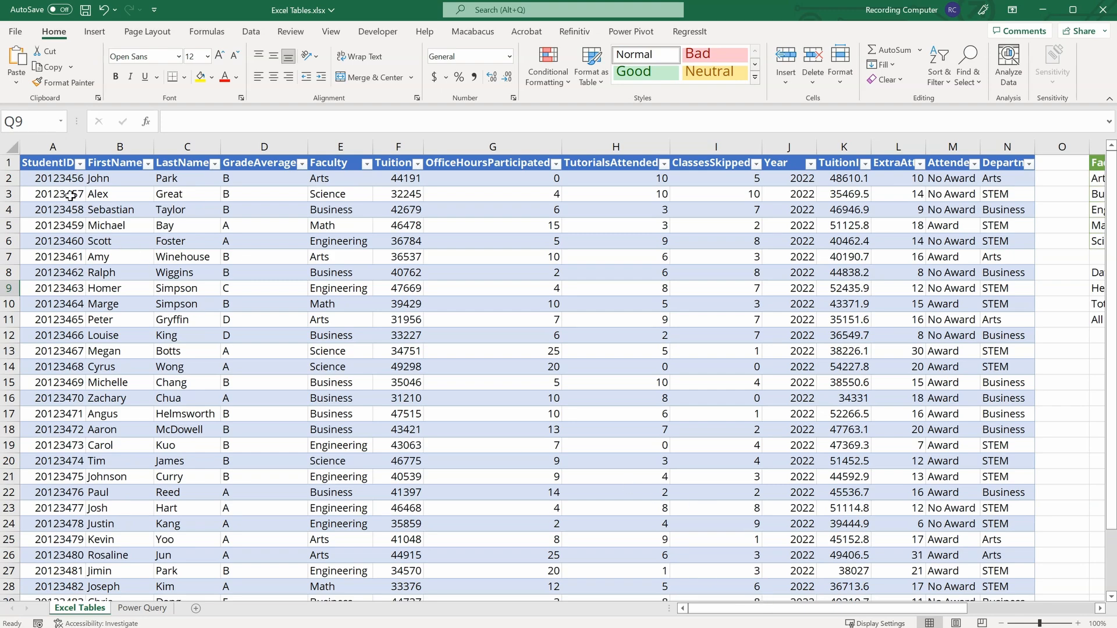
scroll(54, 174, down, 2)
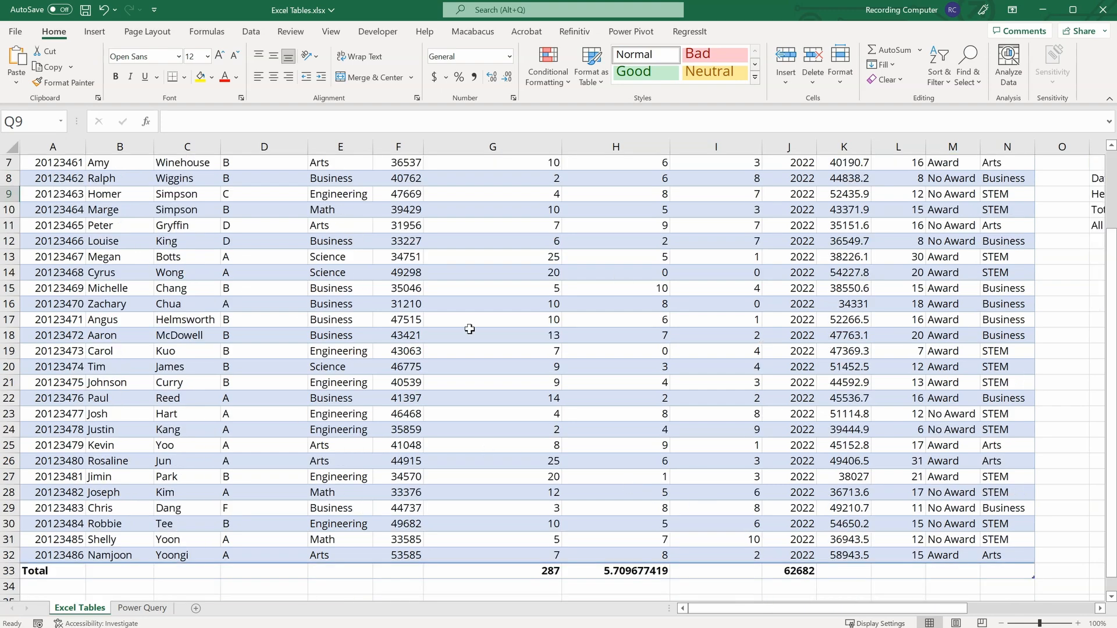
scroll(550, 428, up, 2)
Enter =COLUMNS(Student_Grades[#Headers]) in Q9, beside the Headers label, to count the table's header columns.
drag(837, 608, 913, 607)
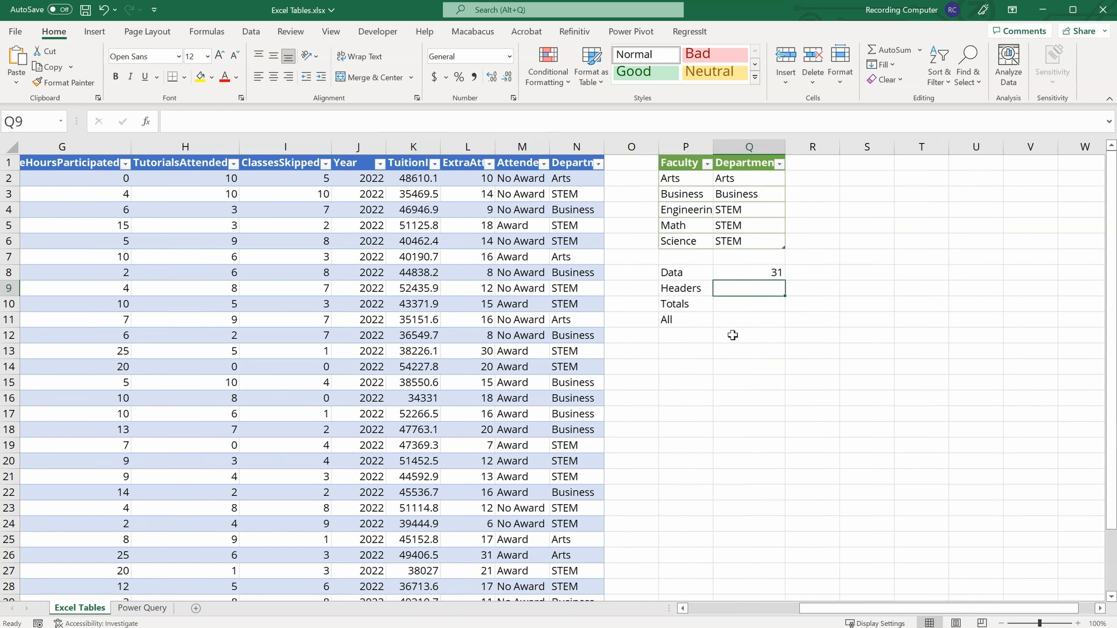
text(=column)
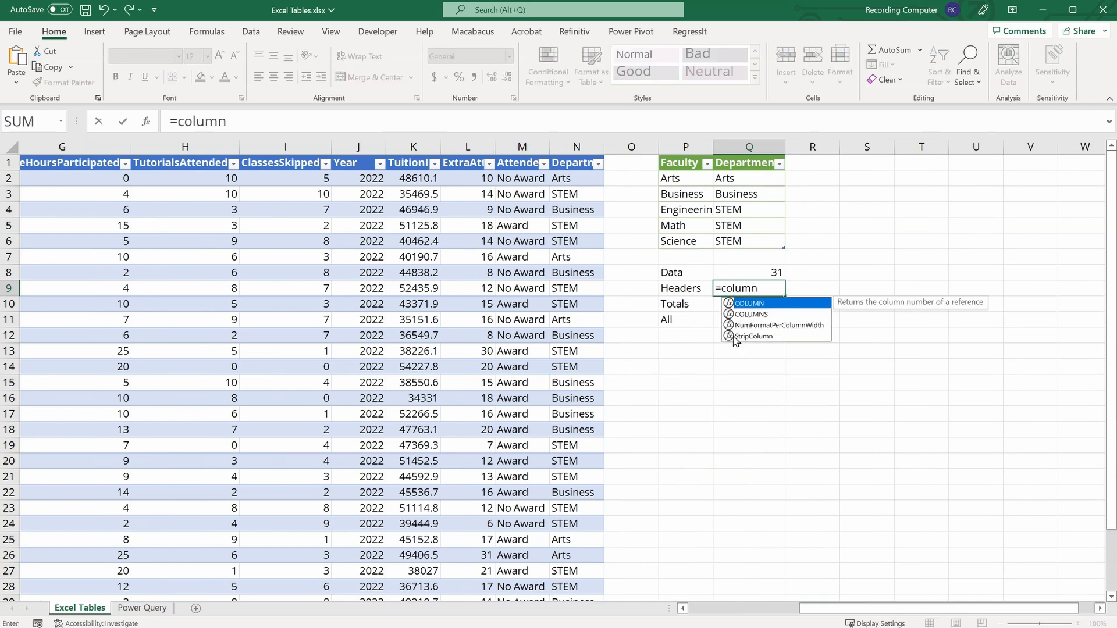
key(Down)
key(Tab)
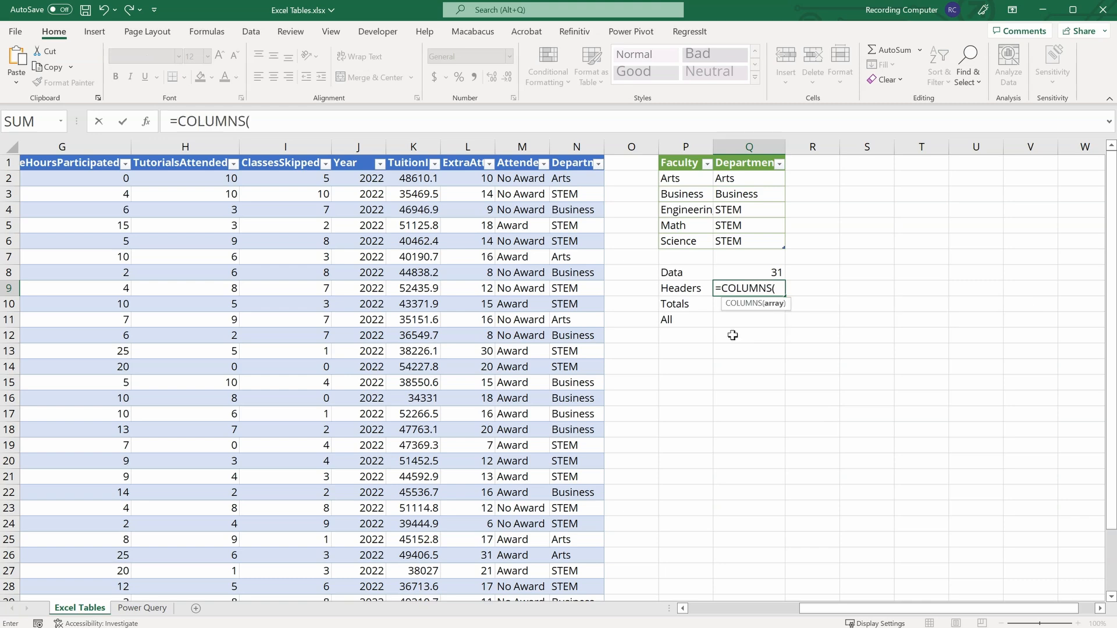
text(stu)
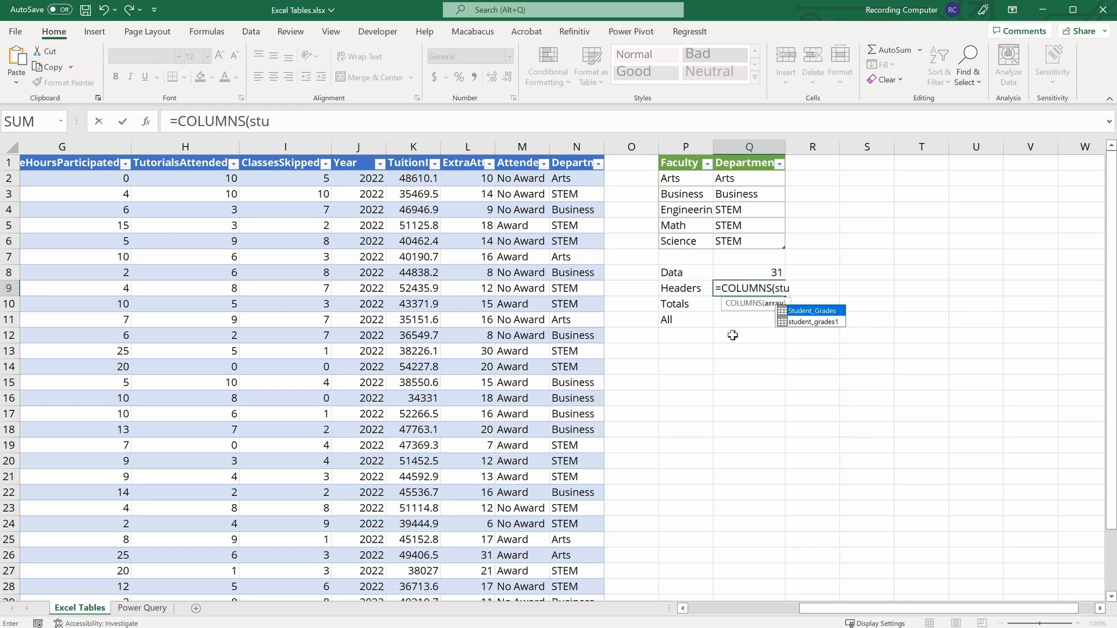
key(Tab)
text([#)
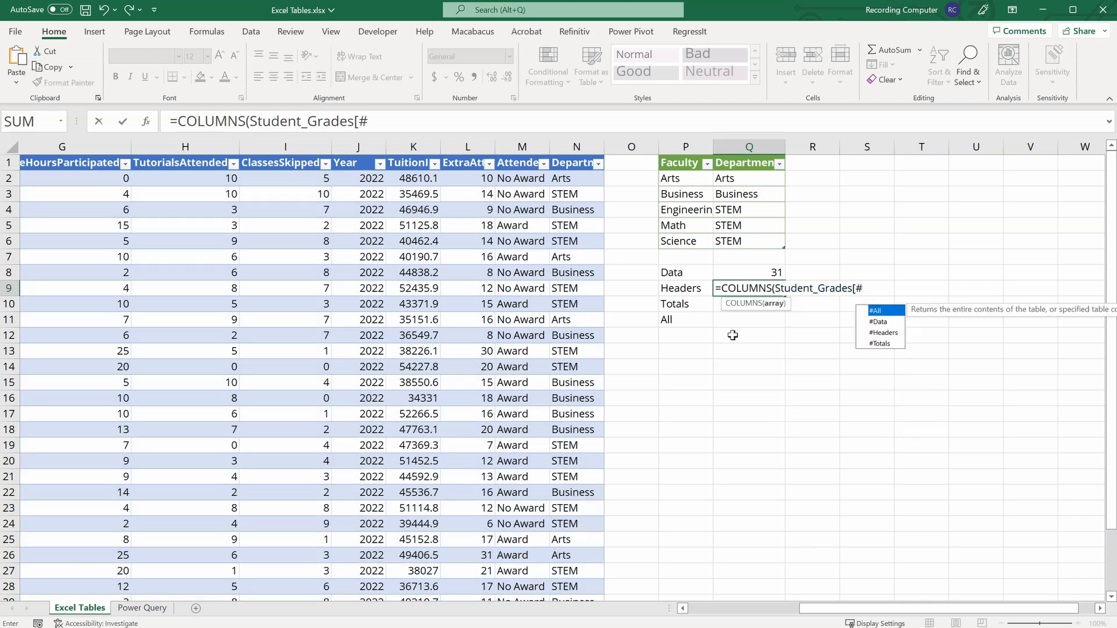
key(Down)
key(Down)
key(Tab)
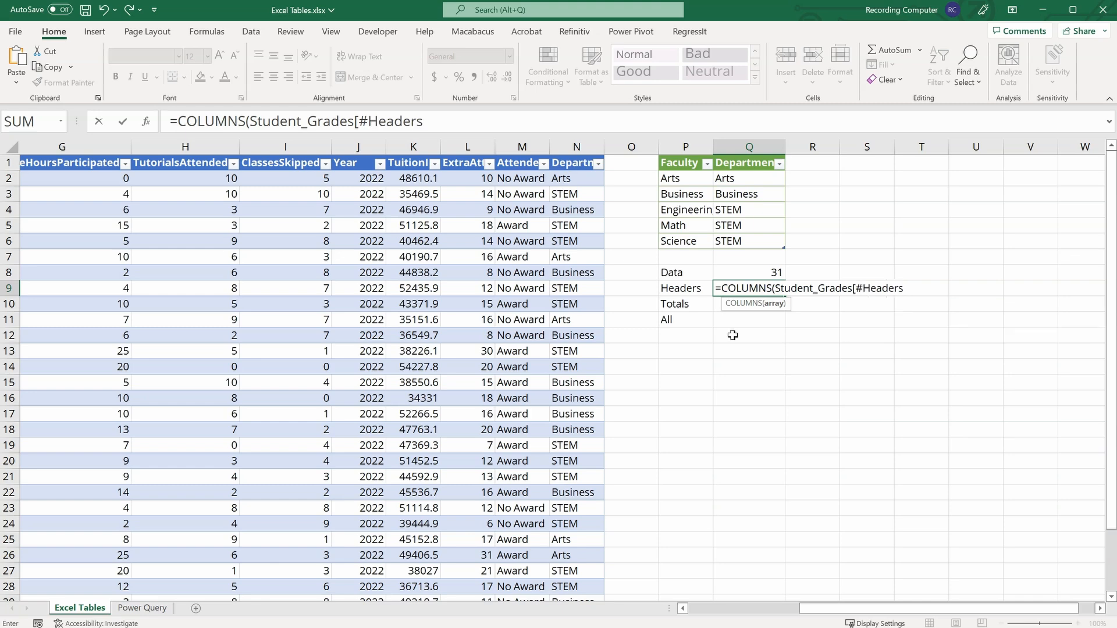
key(Return)
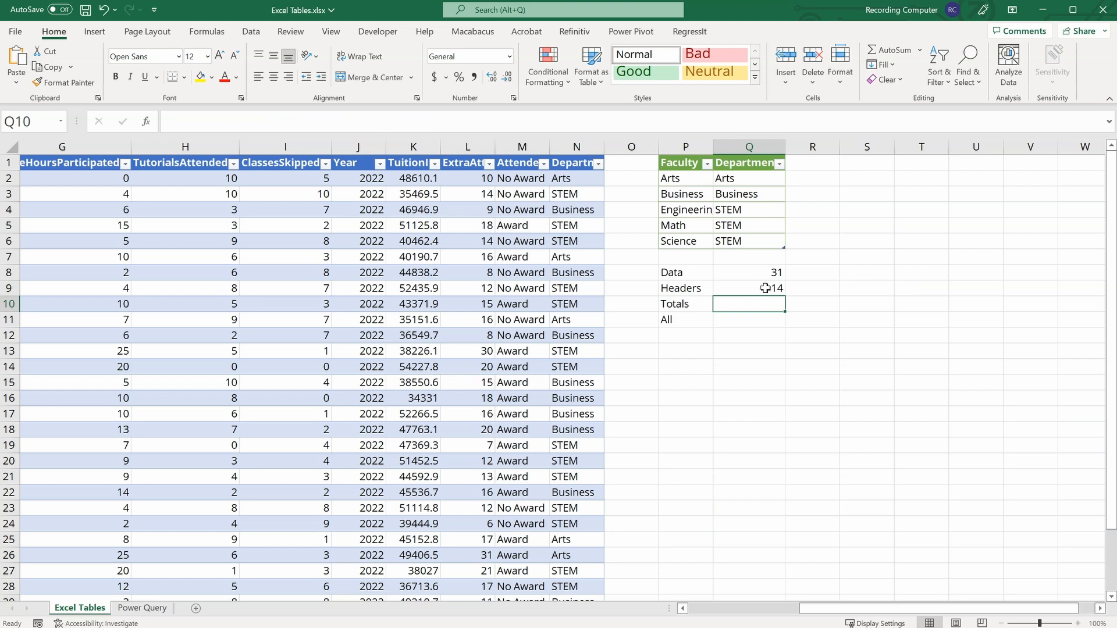
Enter =ROWS(Student_Grades[#All]) in Q11, beside the All label, to count every row of the table.
click(757, 317)
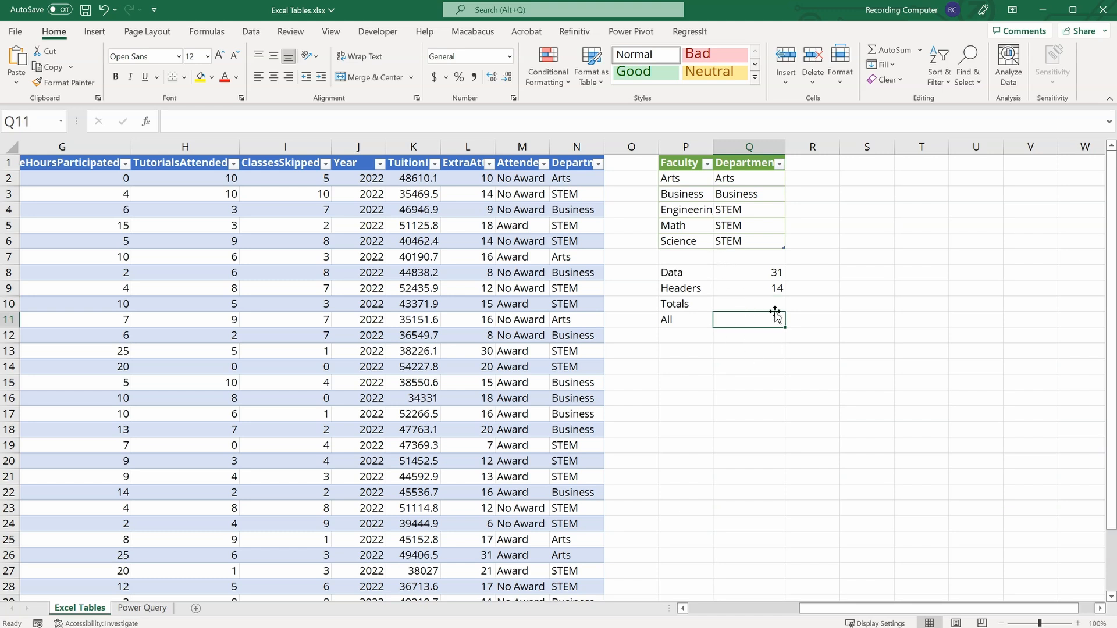
text(=ROWS()
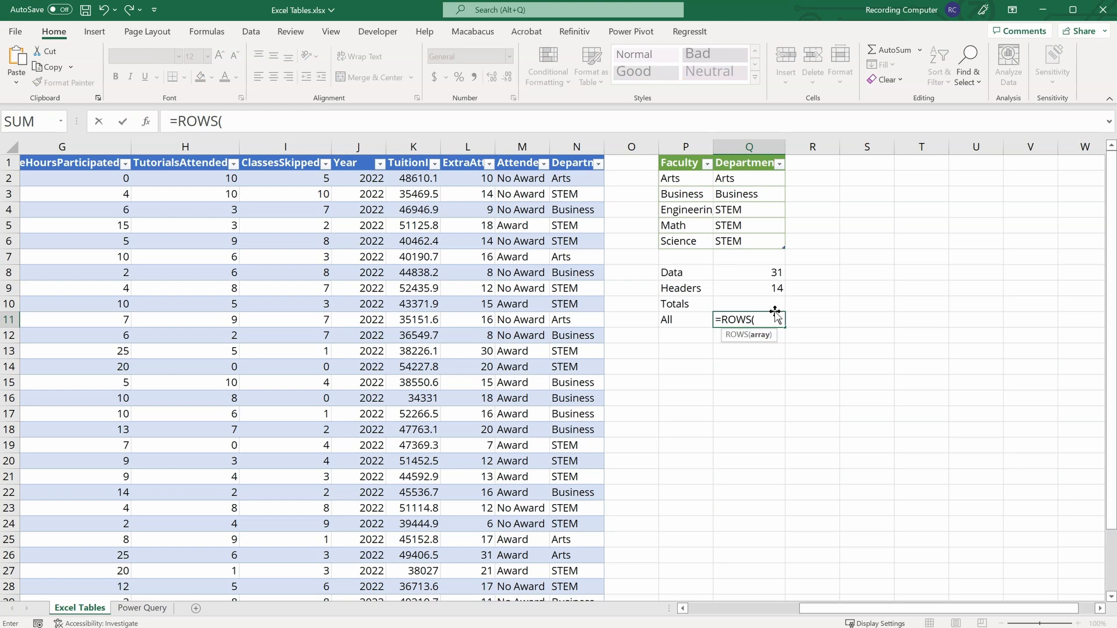
text(stud)
key(Tab)
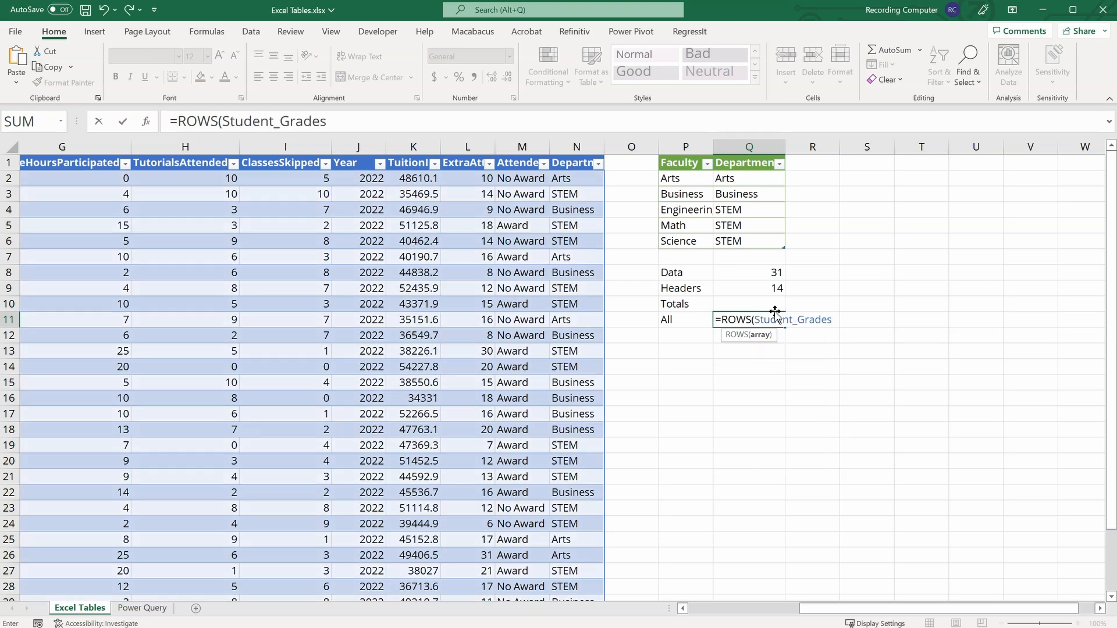
text([)
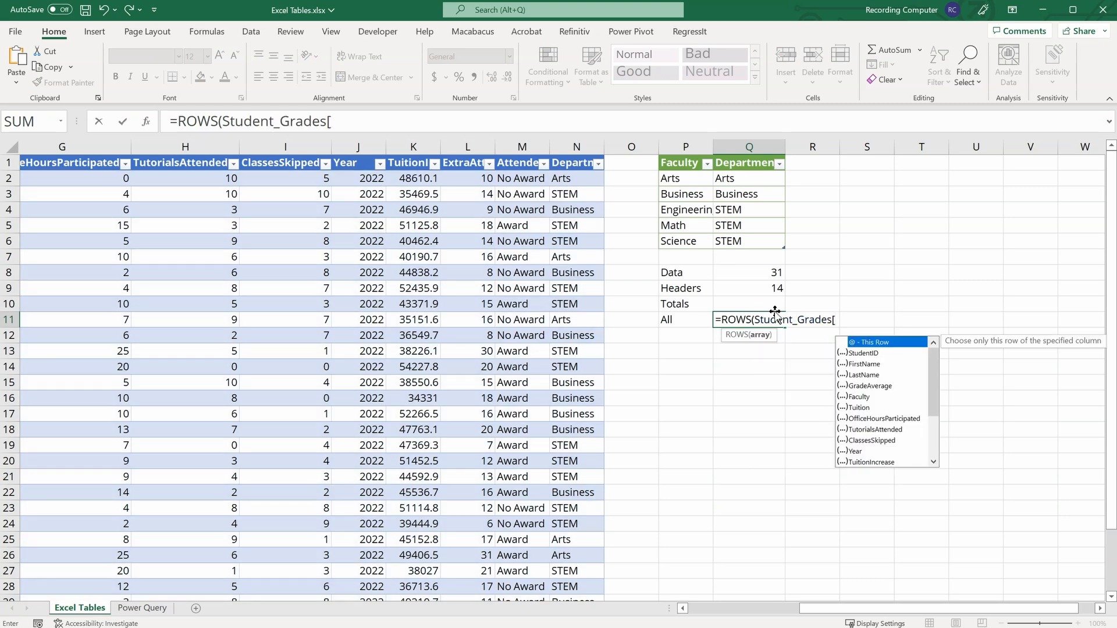
text(#)
key(Tab)
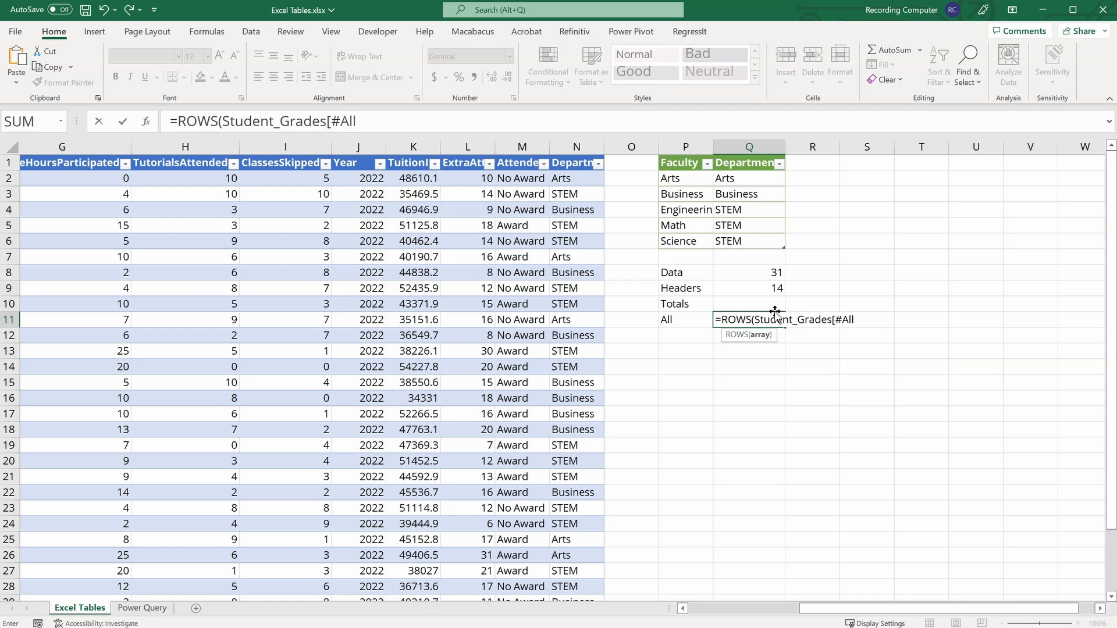
text(])
key(Return)
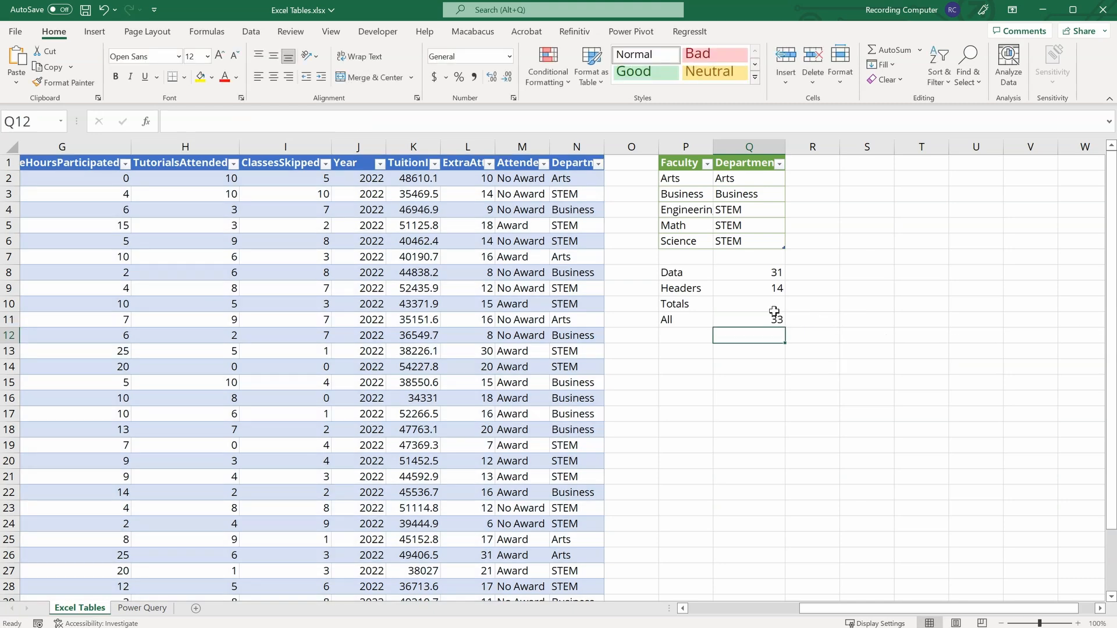
Review the #All and #Data row-count formulas in Q11 and Q8 and the Headers and Totals labels between them.
click(767, 314)
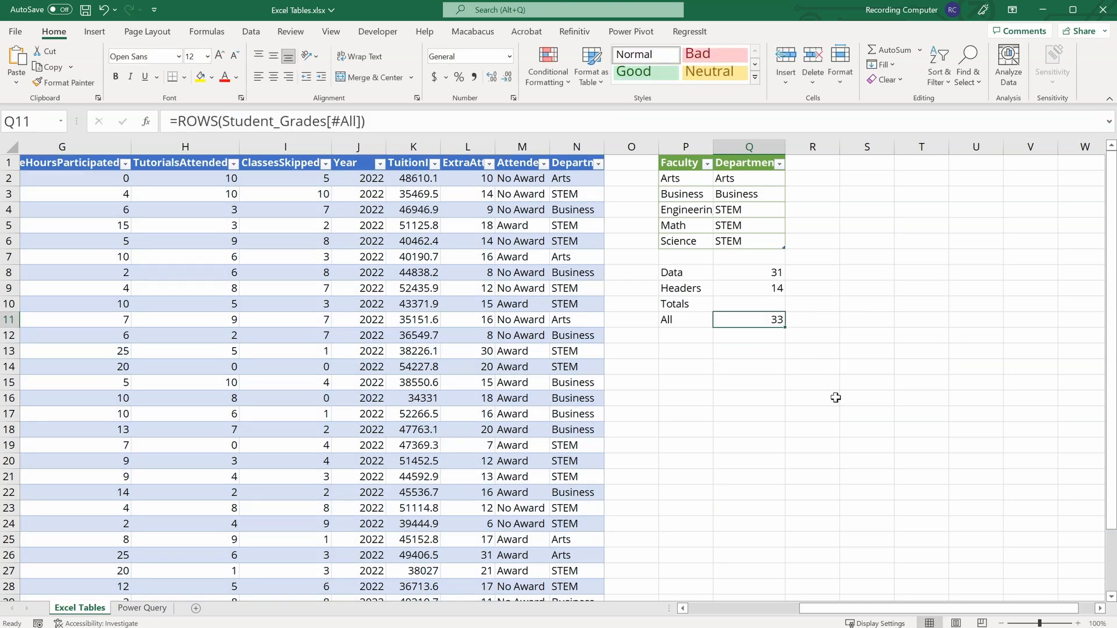
click(762, 271)
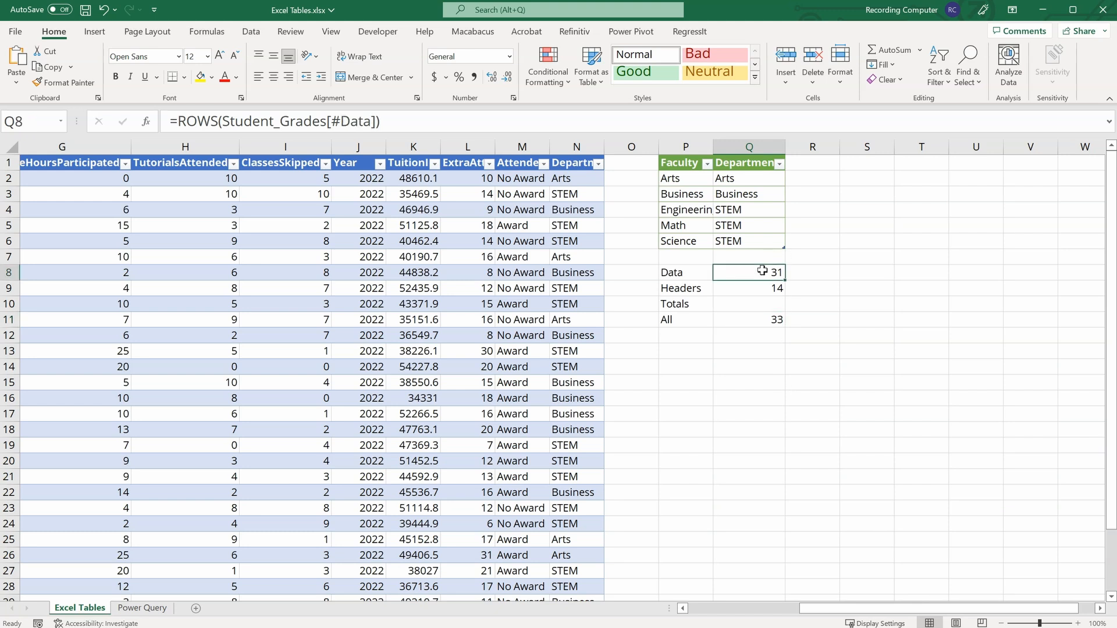
click(673, 288)
click(689, 303)
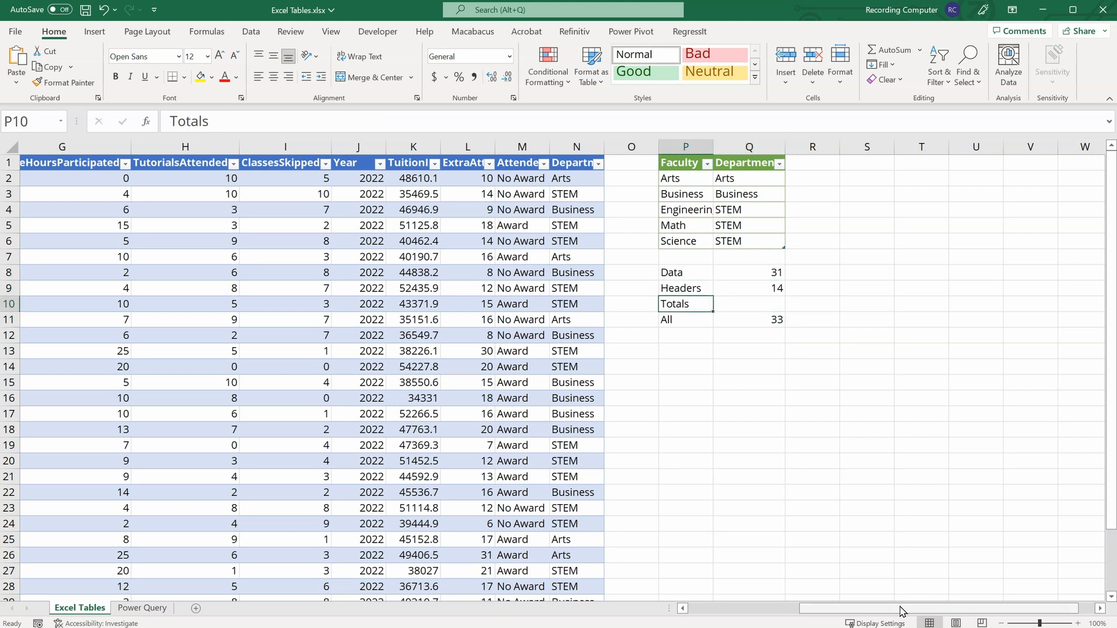
drag(901, 611, 880, 611)
click(847, 273)
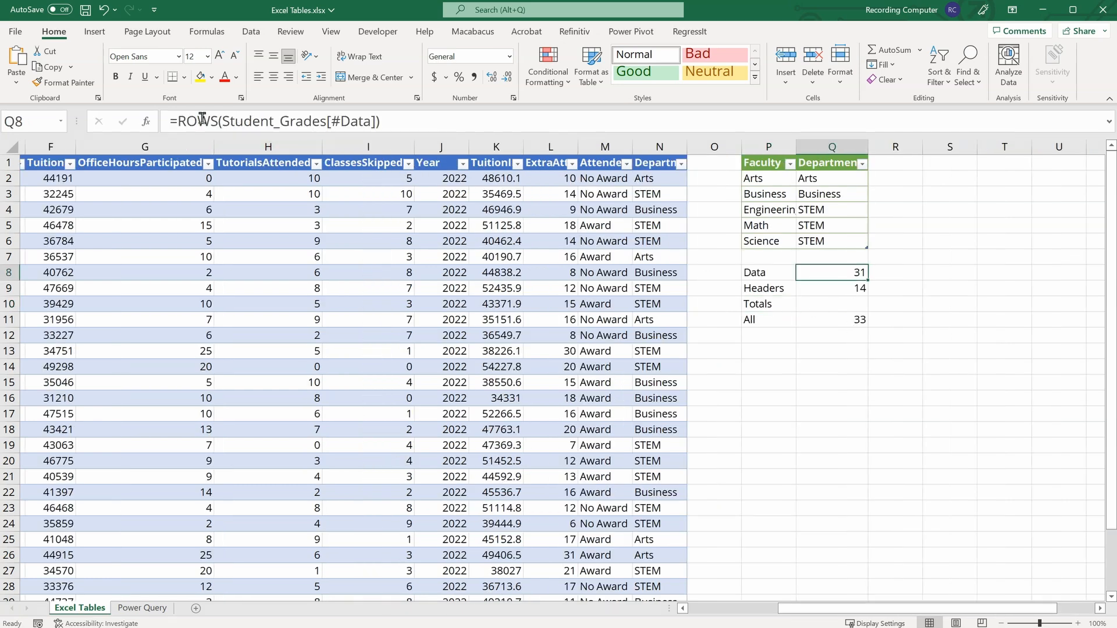
Enter =Student_Grades[StudentID] in P13 to return the whole StudentID column, and check the list down the sheet.
click(771, 356)
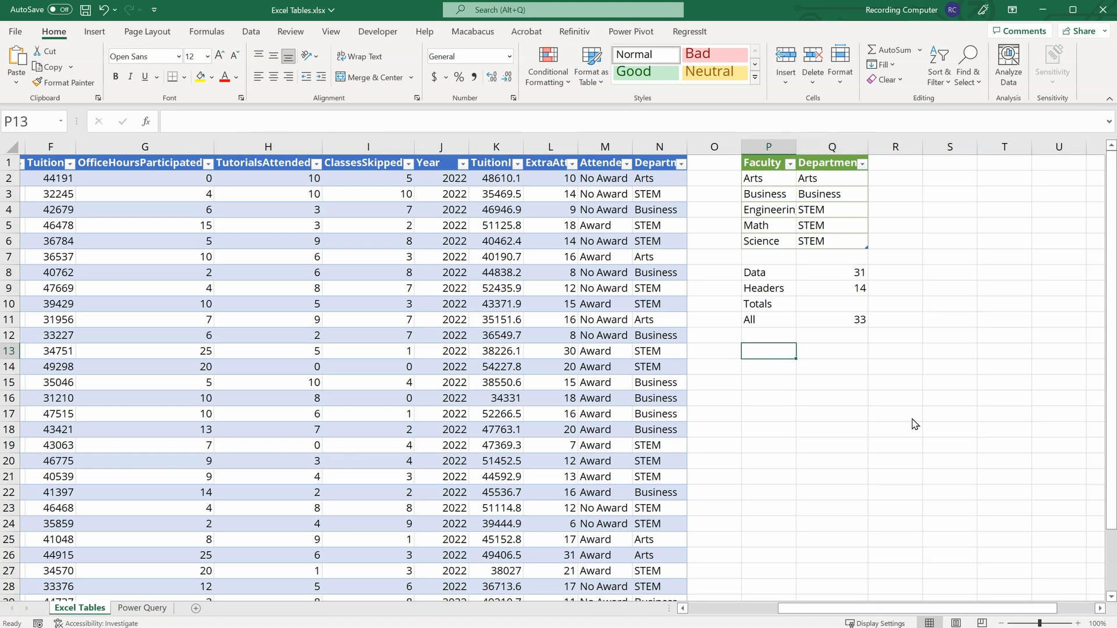
text(=stud)
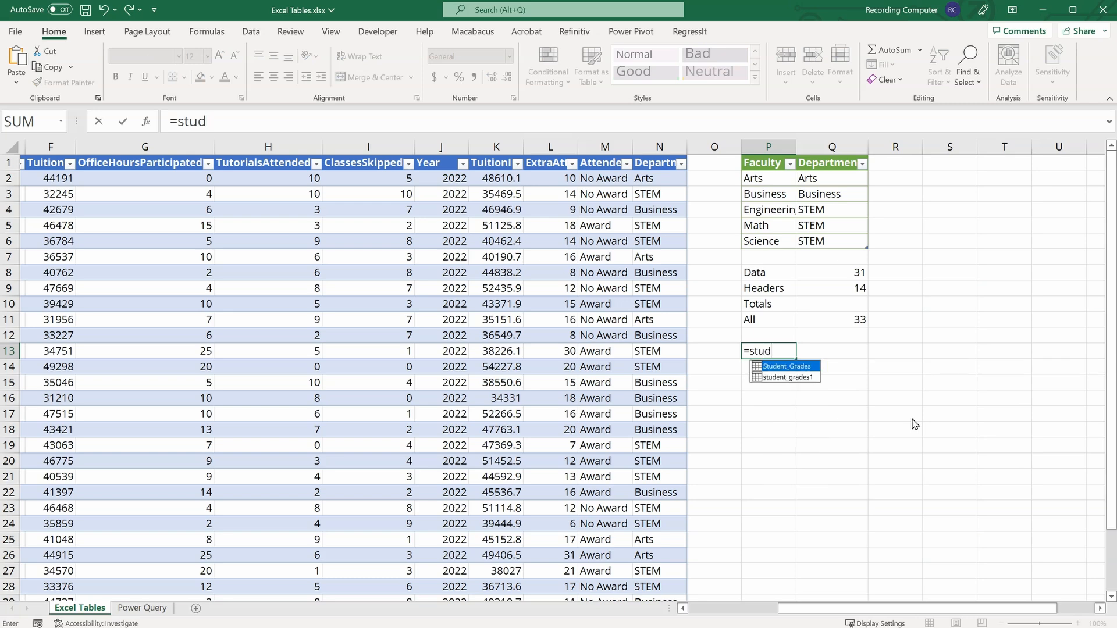
key(Tab)
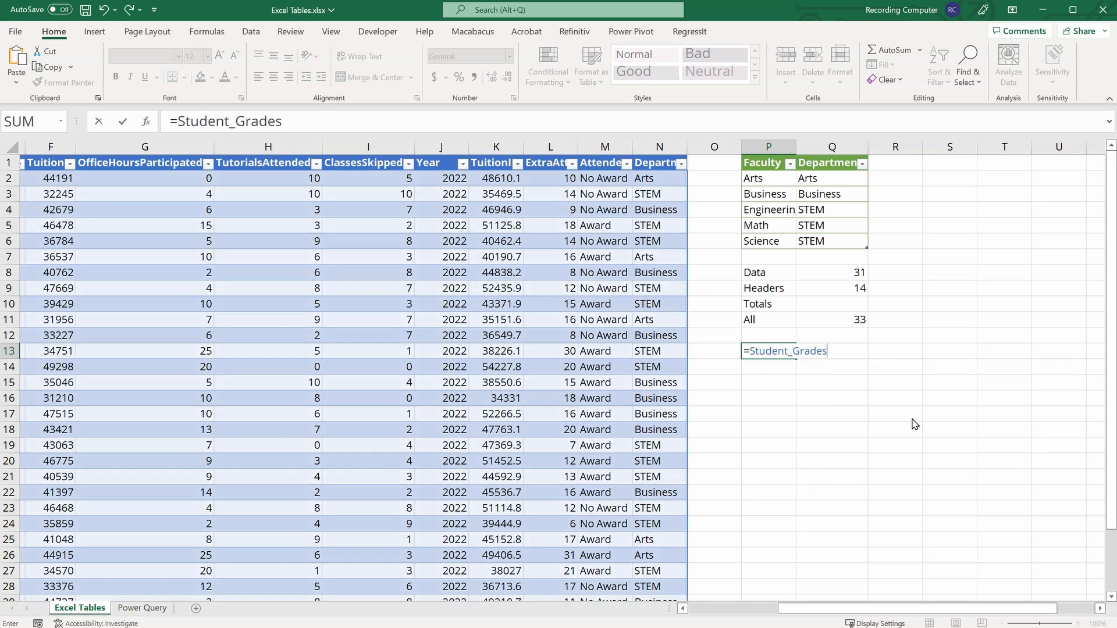
text([)
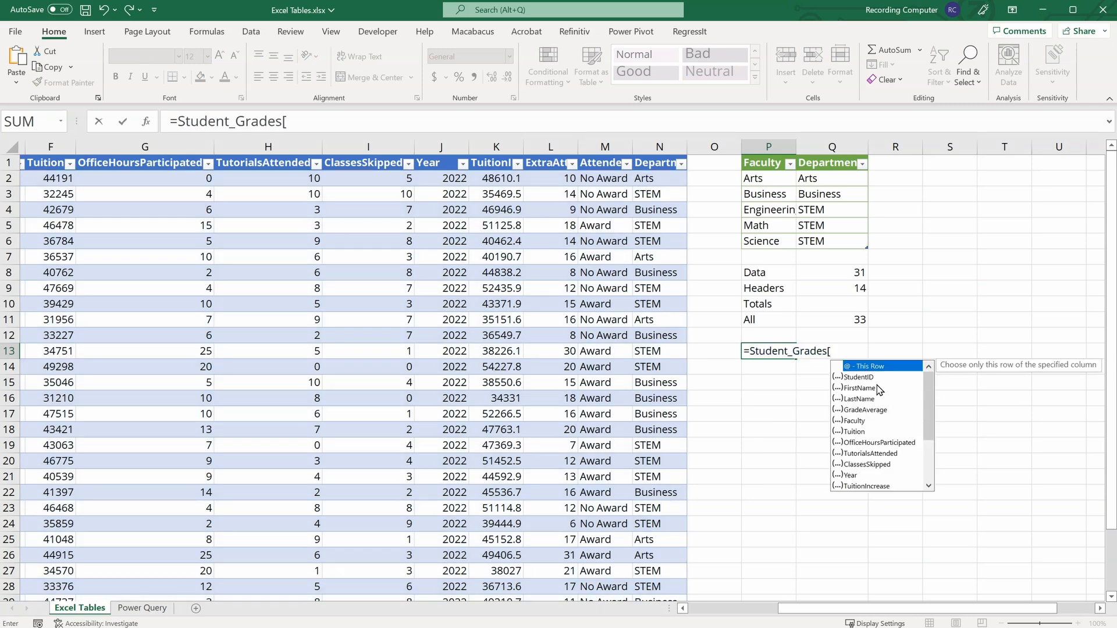
double_click(869, 377)
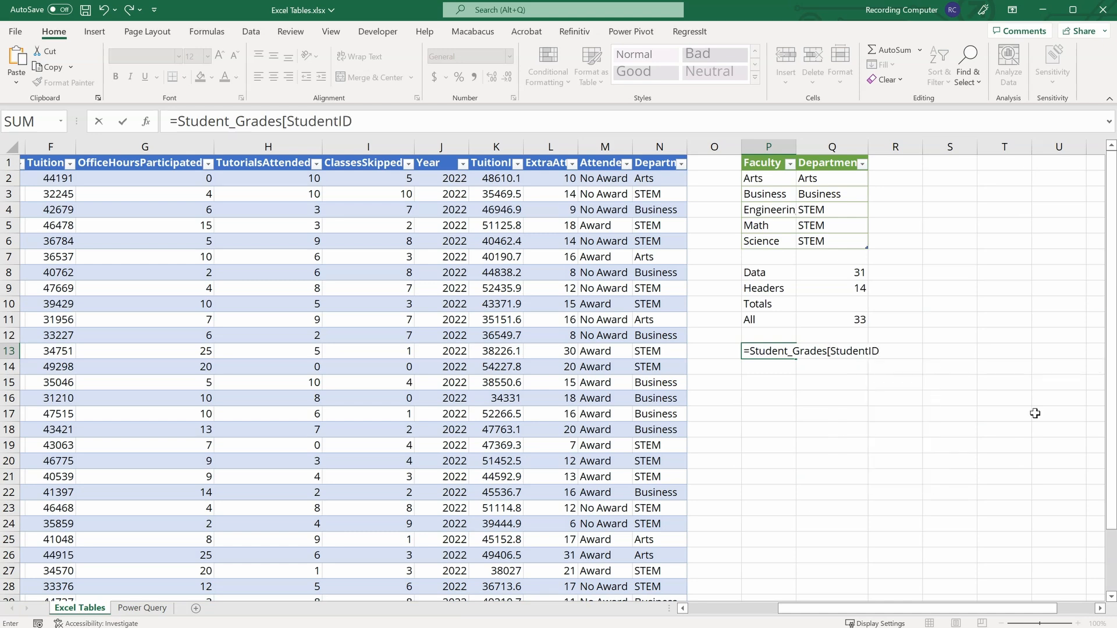
text(])
key(Return)
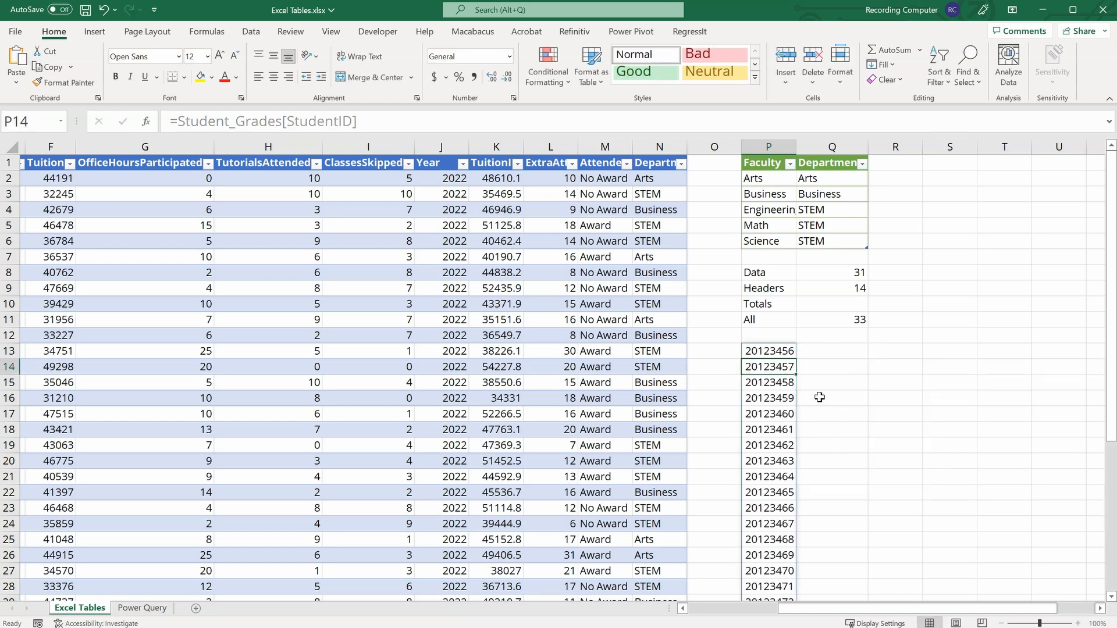
scroll(797, 353, down, 6)
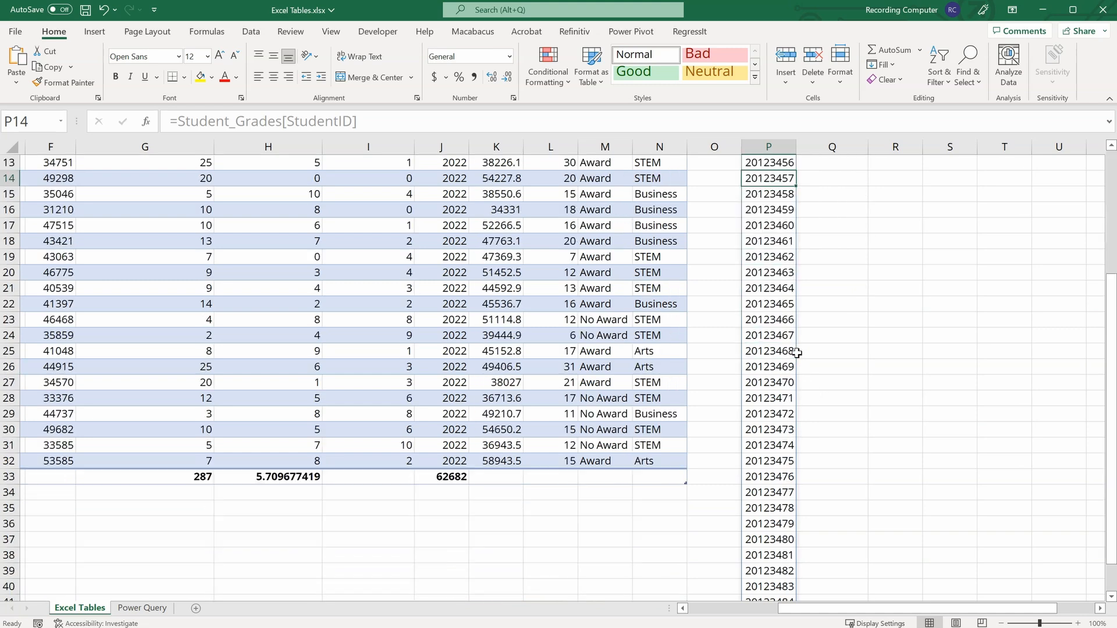
scroll(787, 579, up, 6)
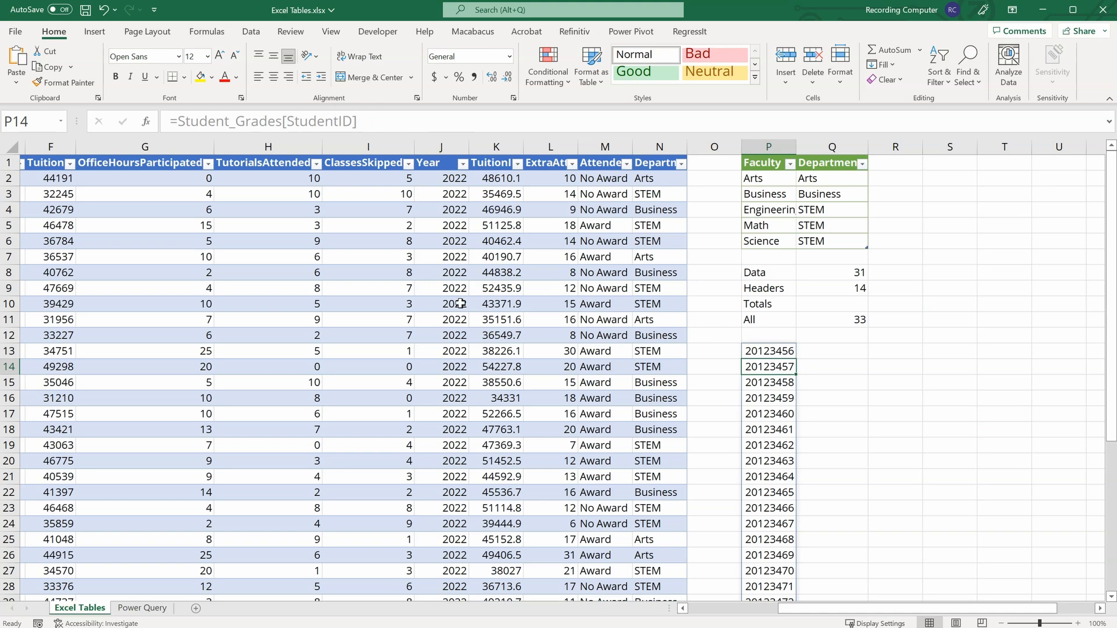
click(825, 354)
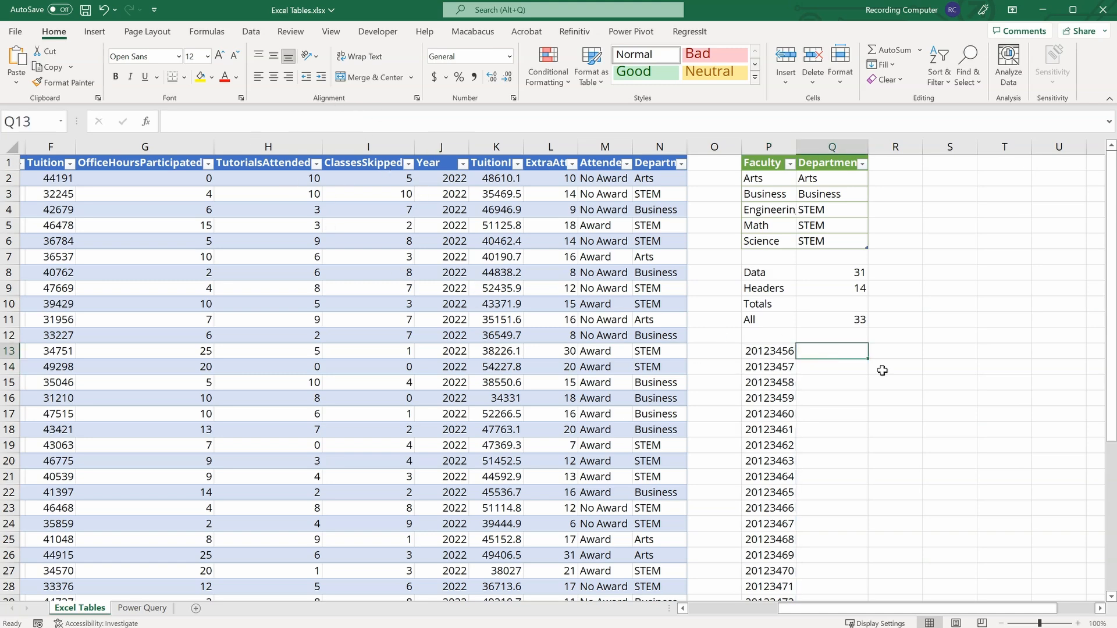
text(=stdu)
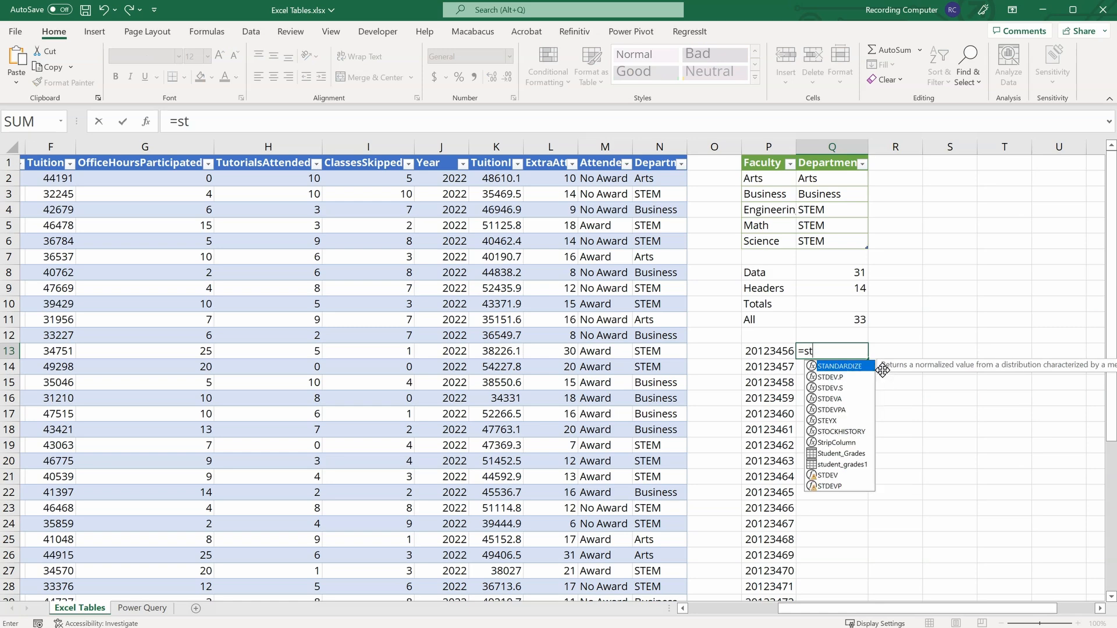
key(BackSpace)
key(BackSpace)
text(udh)
key(BackSpace)
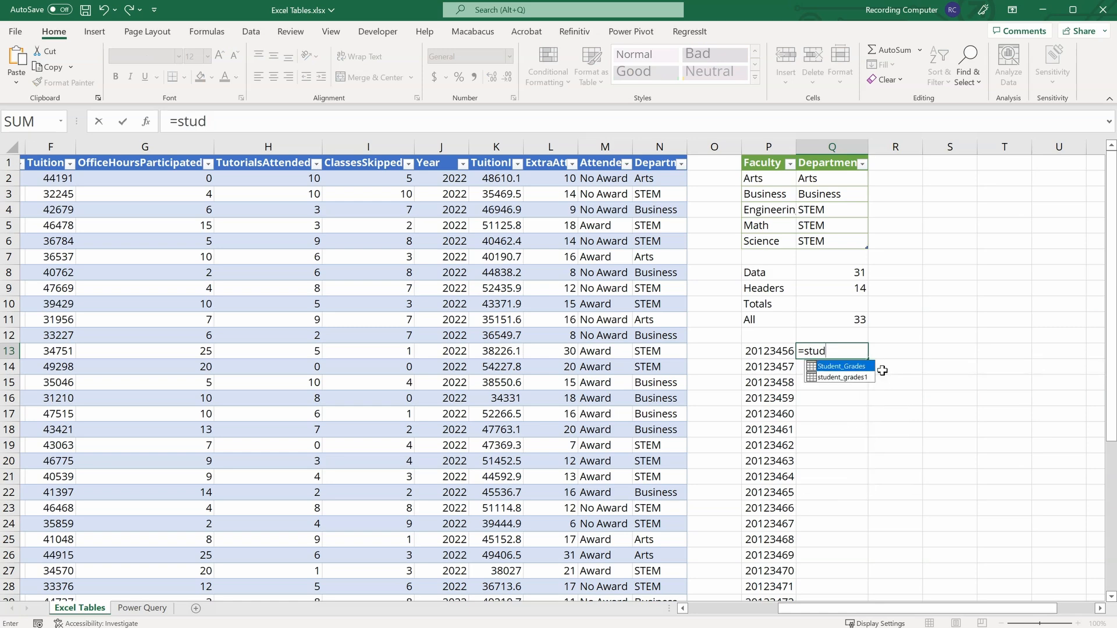
key(Tab)
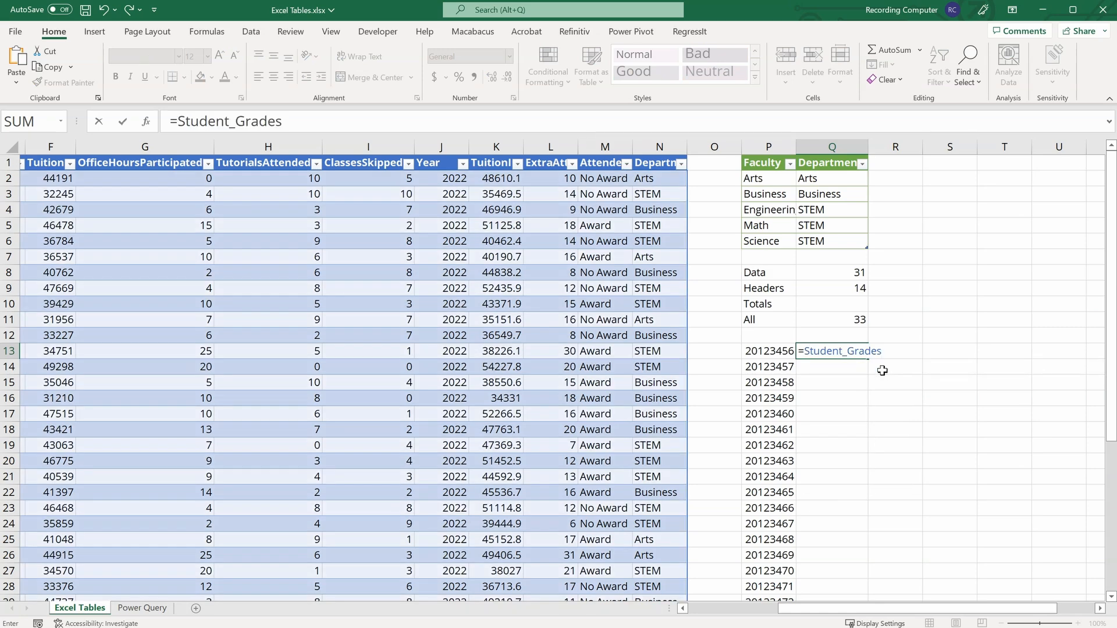
text([)
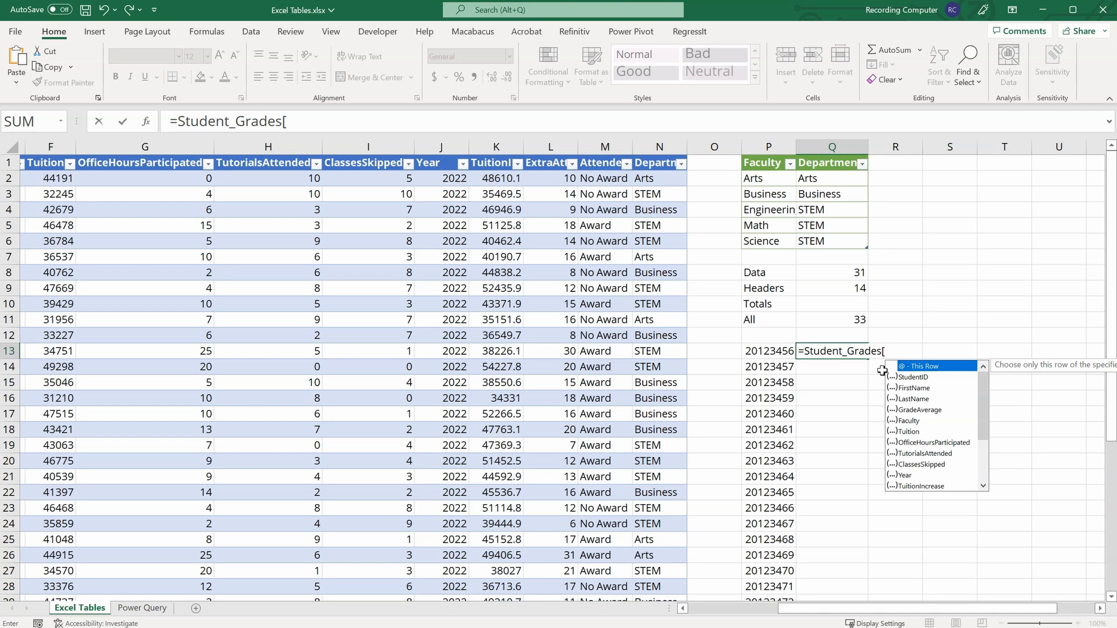
double_click(935, 366)
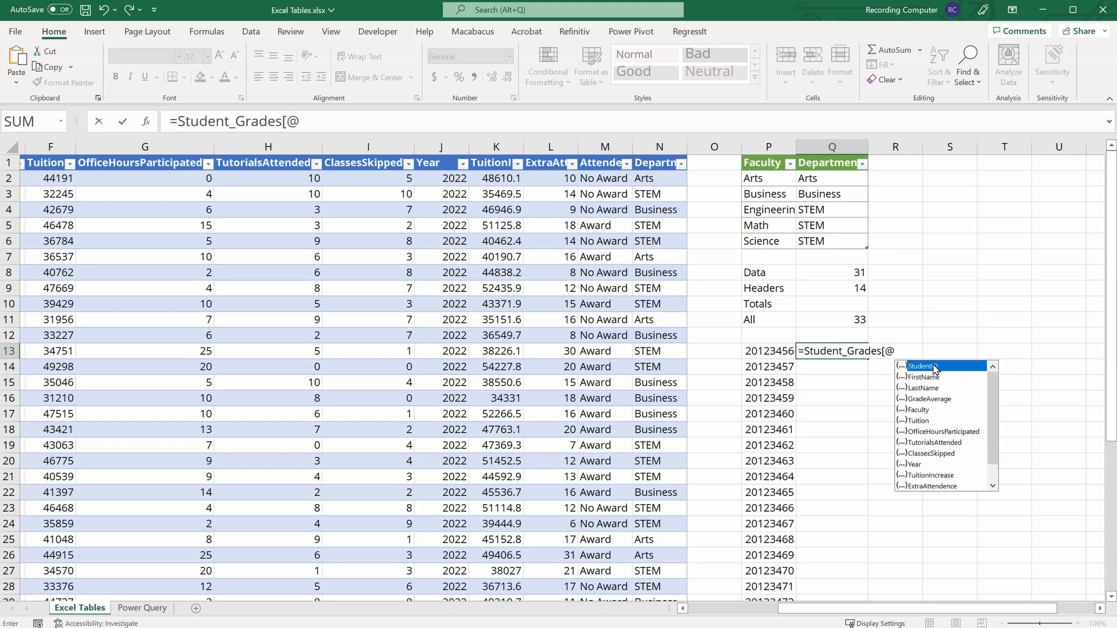
double_click(935, 367)
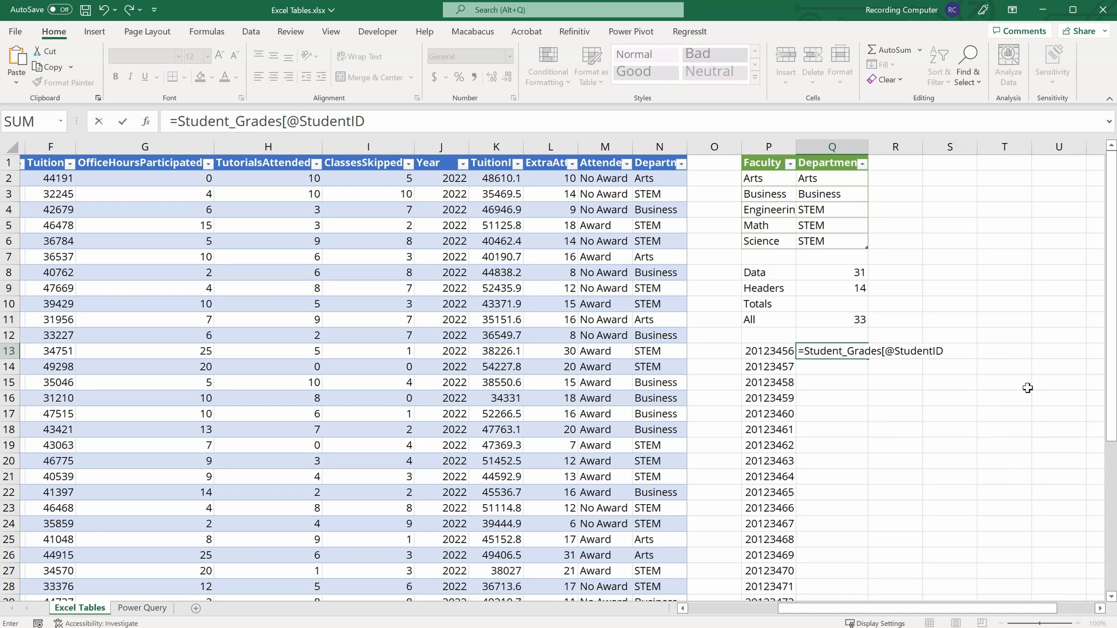
key(Return)
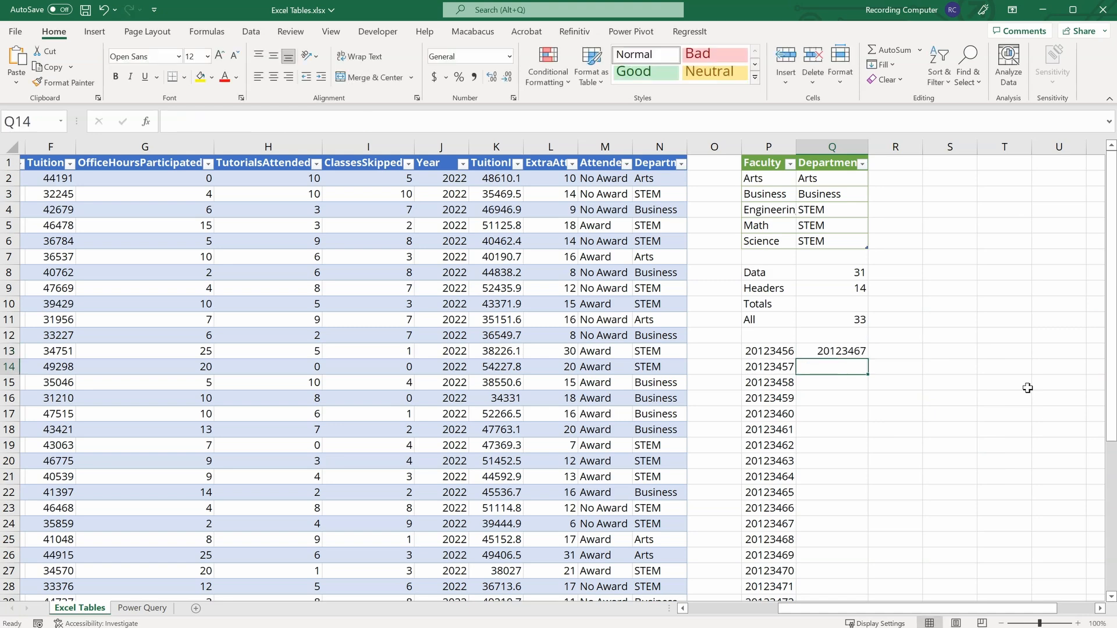
click(843, 349)
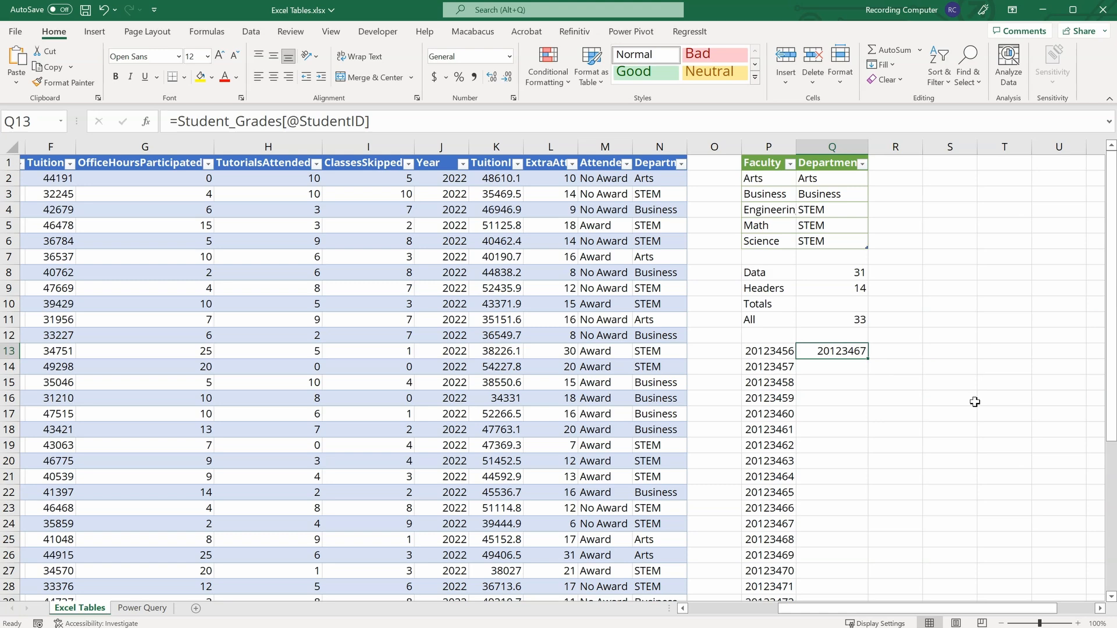
key(ctrl+bracketleft)
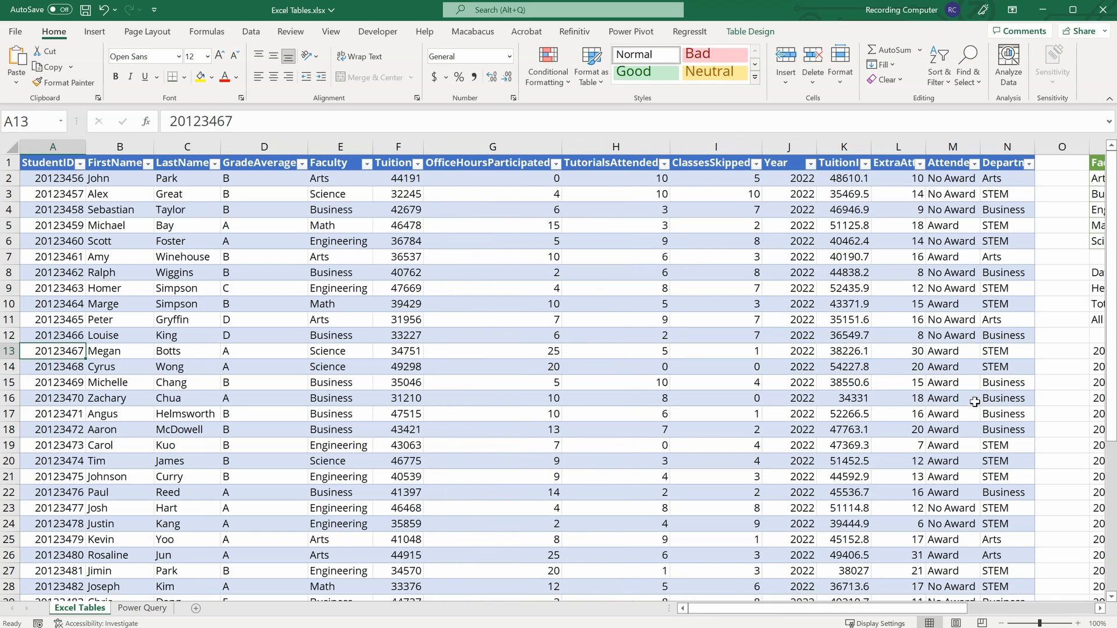
key(ctrl+Right)
key(ctrl+Right)
key(ctrl+Right)
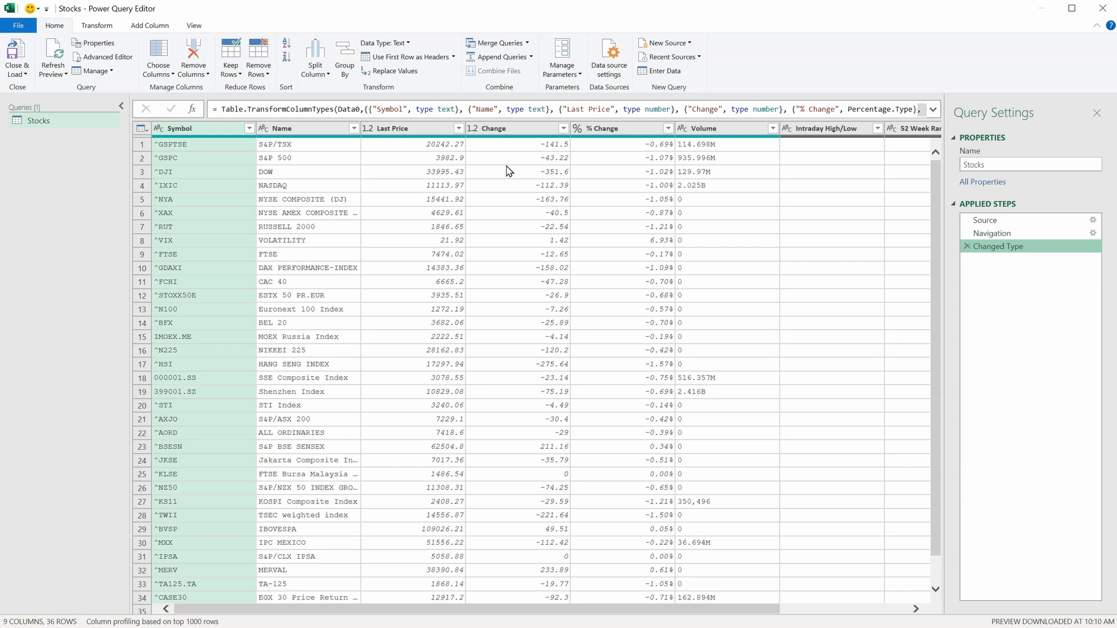
Review the source types available for a new query, plus the column transformation, column creation and data preview commands for the Stocks query.
click(693, 47)
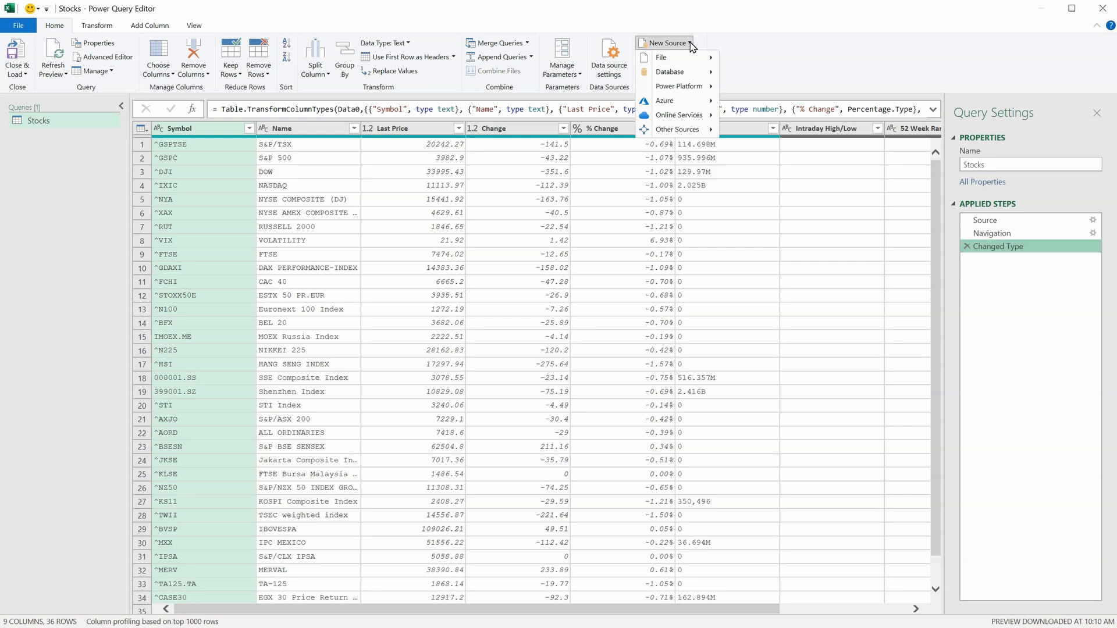
mouse_move(692, 134)
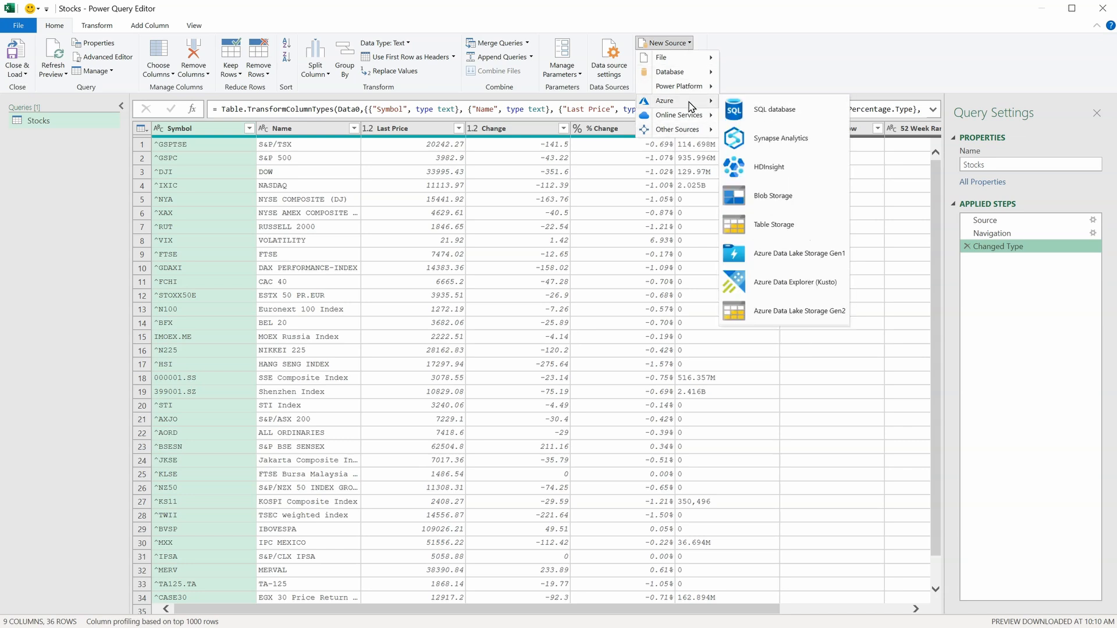
mouse_move(689, 70)
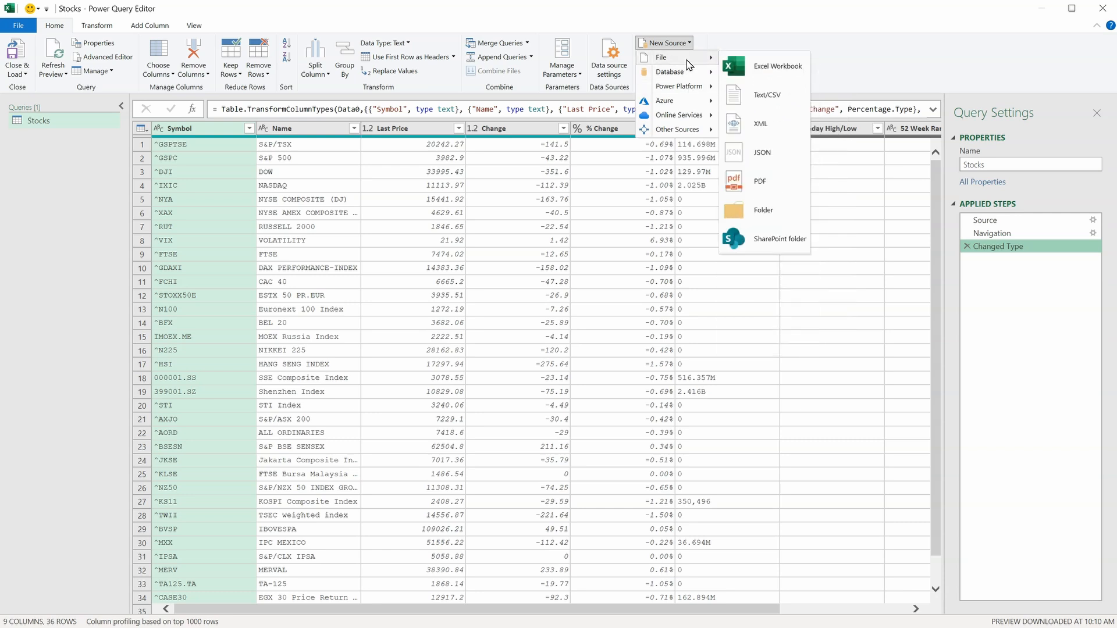
click(832, 47)
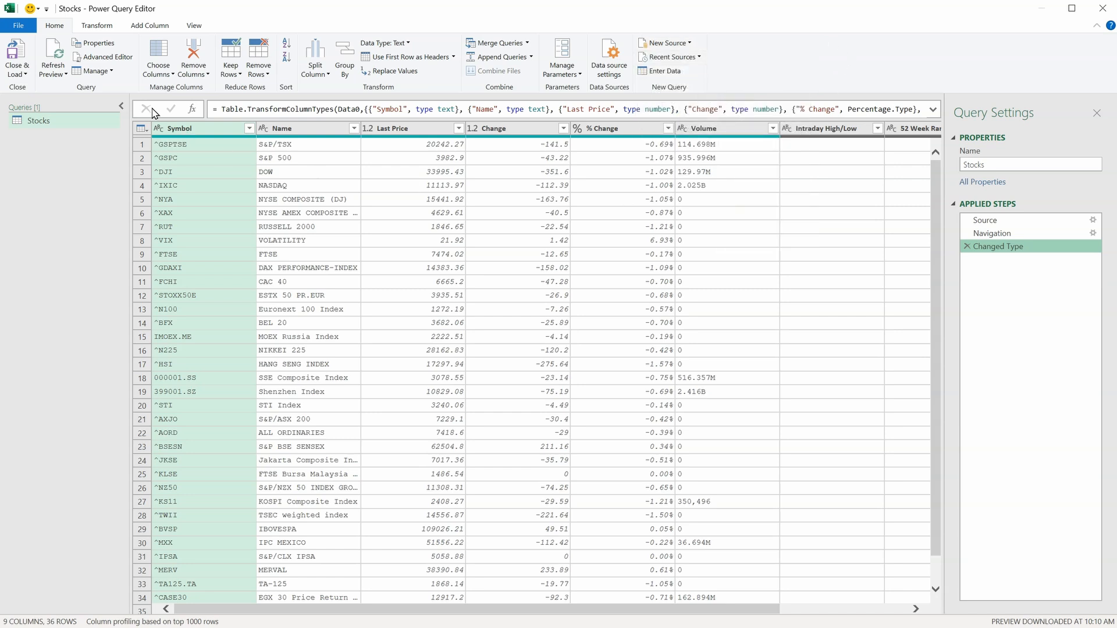
click(90, 26)
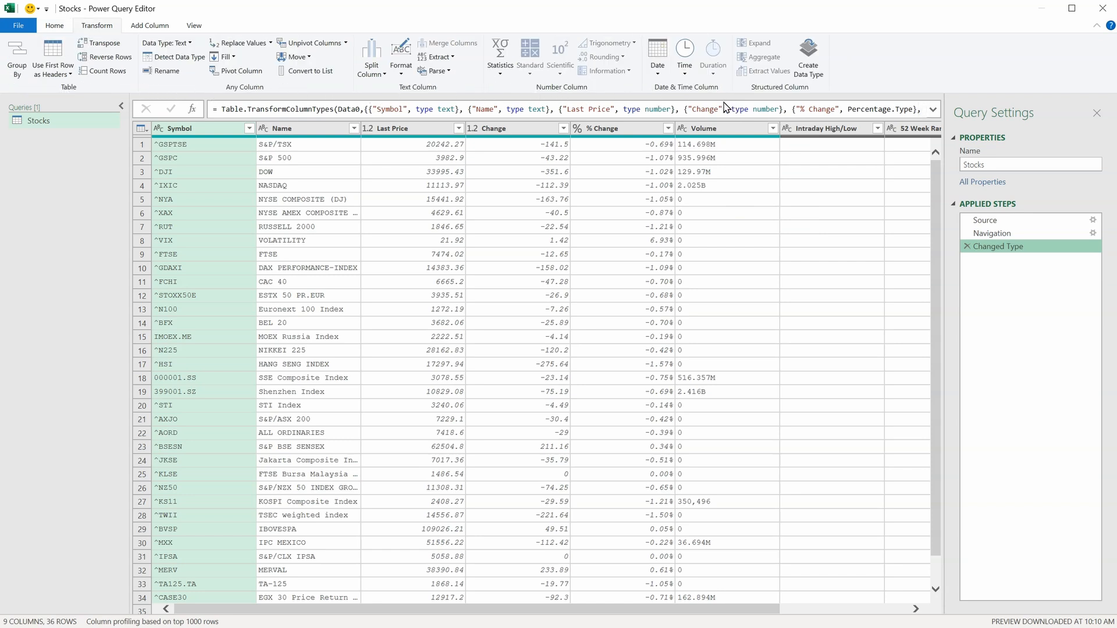
click(153, 29)
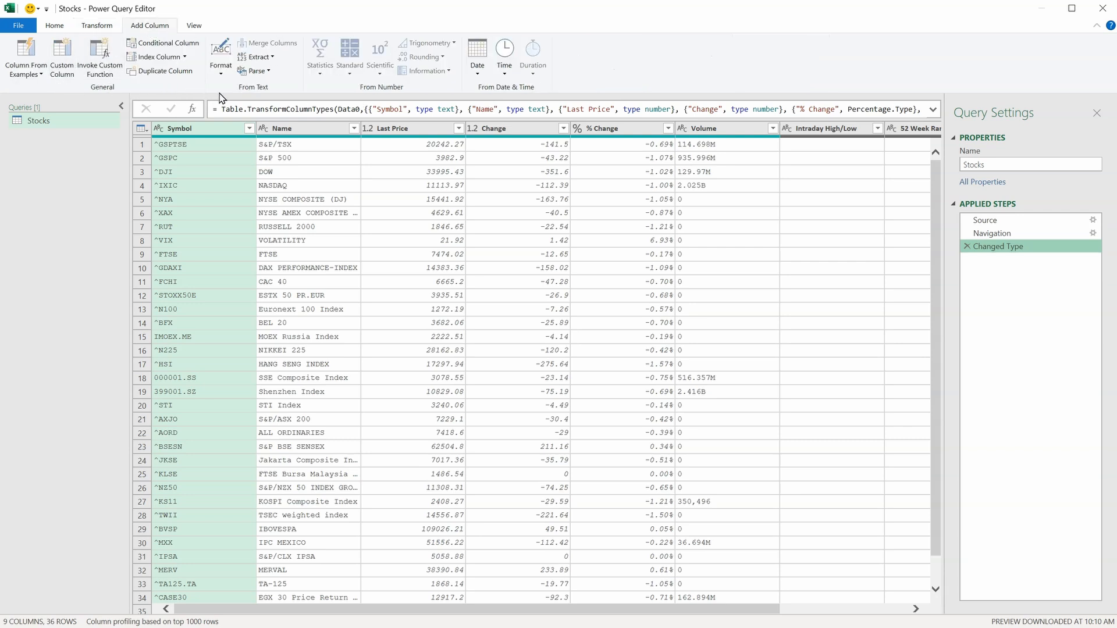
click(197, 26)
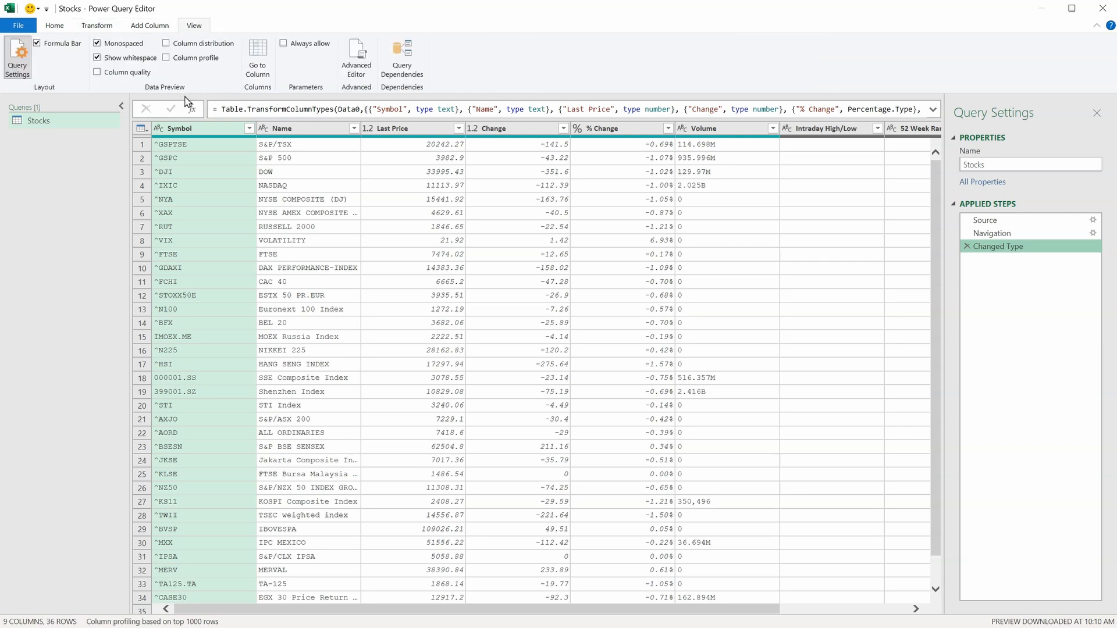
click(61, 31)
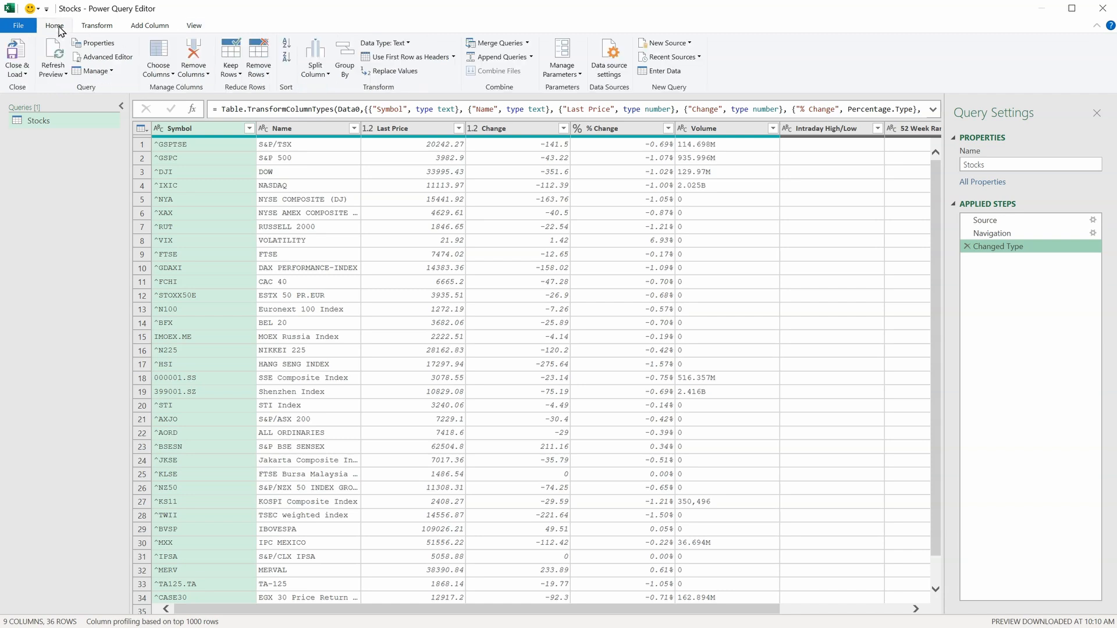
Keep only the Symbol and Name columns in the Stocks query by removing all other columns.
ctrl+click(296, 129)
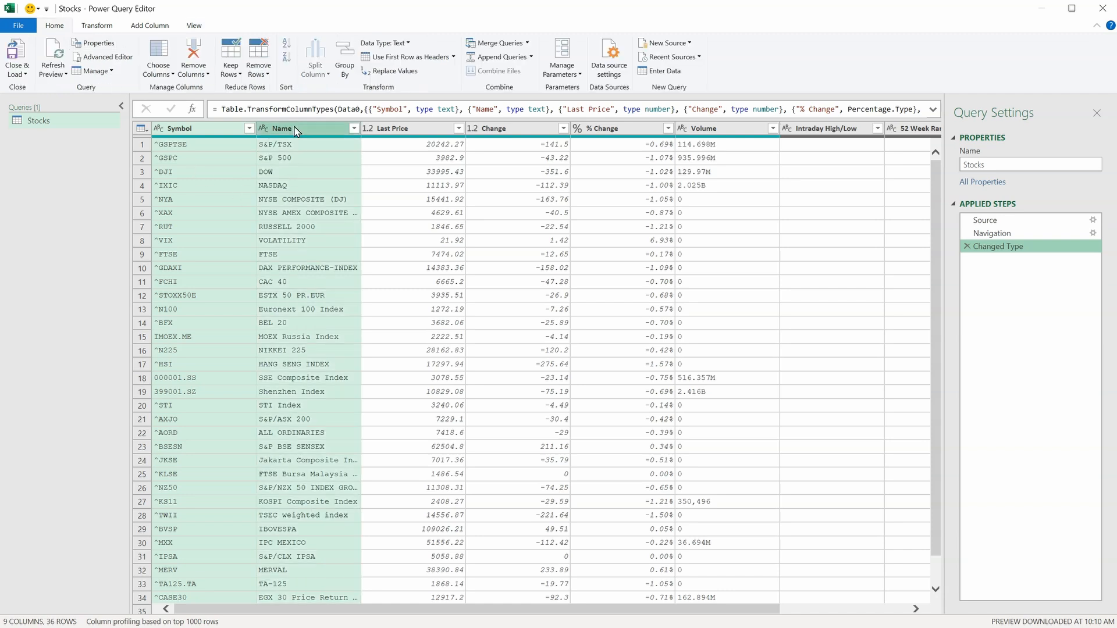
right_click(296, 129)
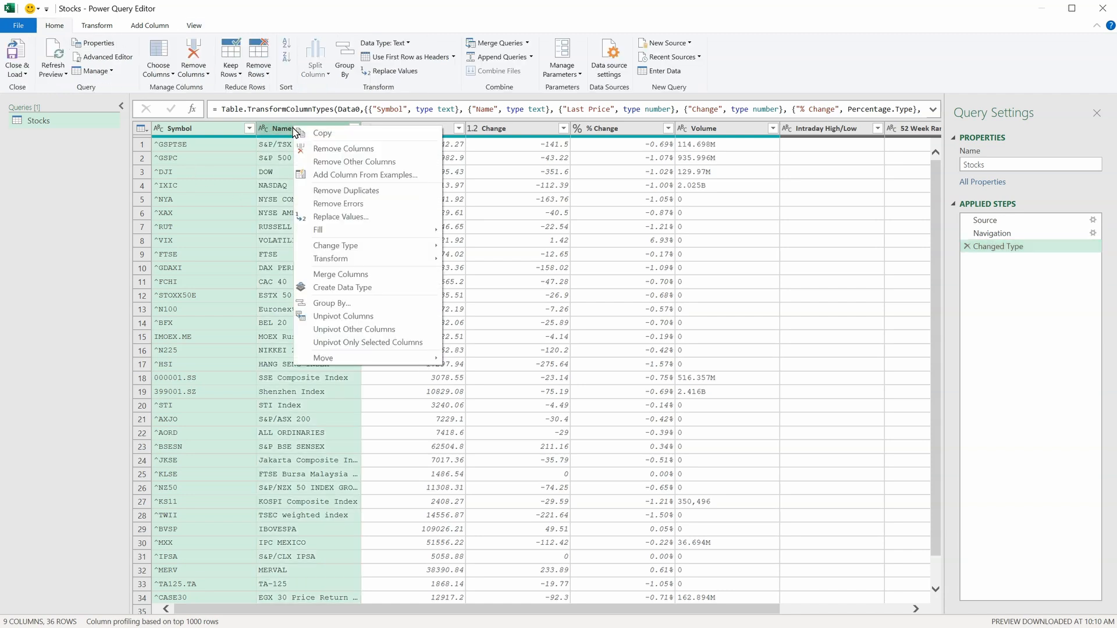
click(313, 162)
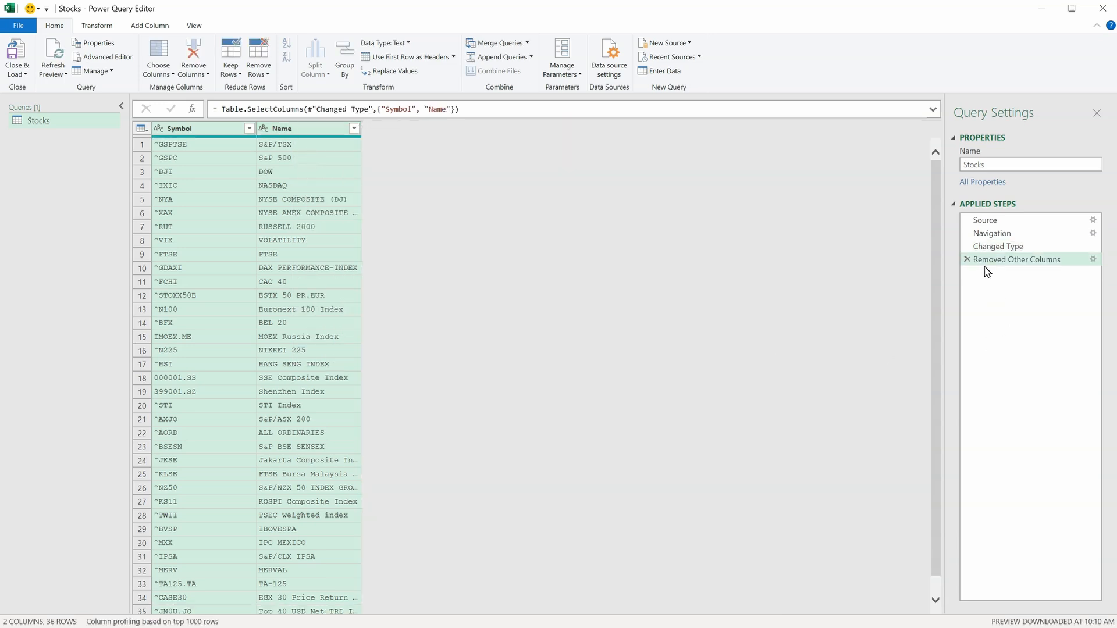
Compare the Stocks data at the Changed Type and Removed Other Columns steps, and examine the formula behind the column removal.
click(994, 246)
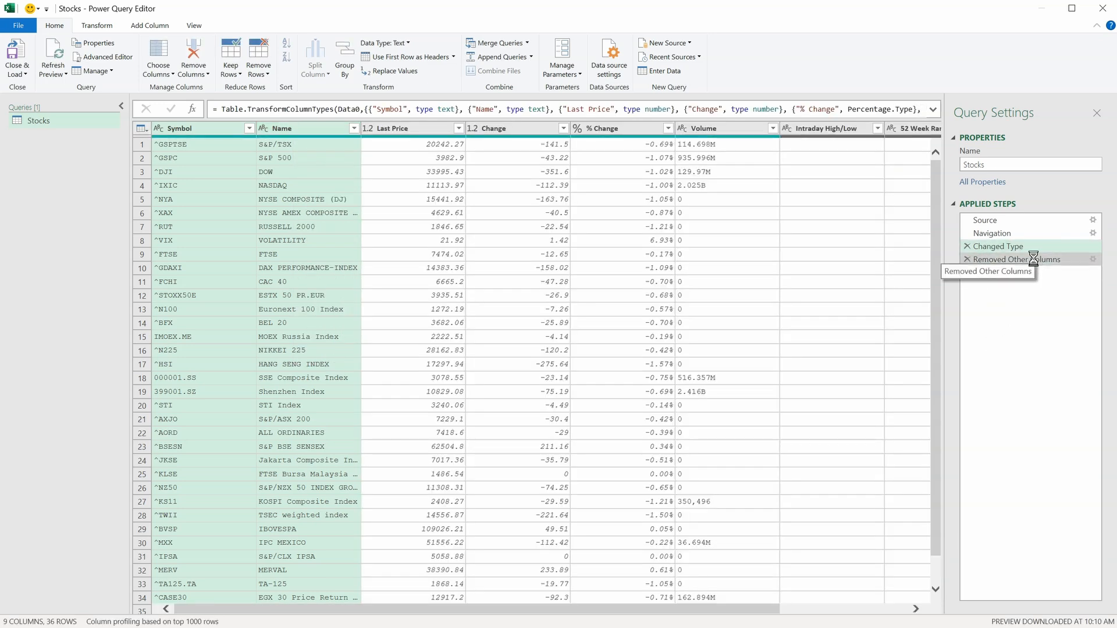
click(1033, 259)
drag(459, 109, 211, 110)
click(468, 110)
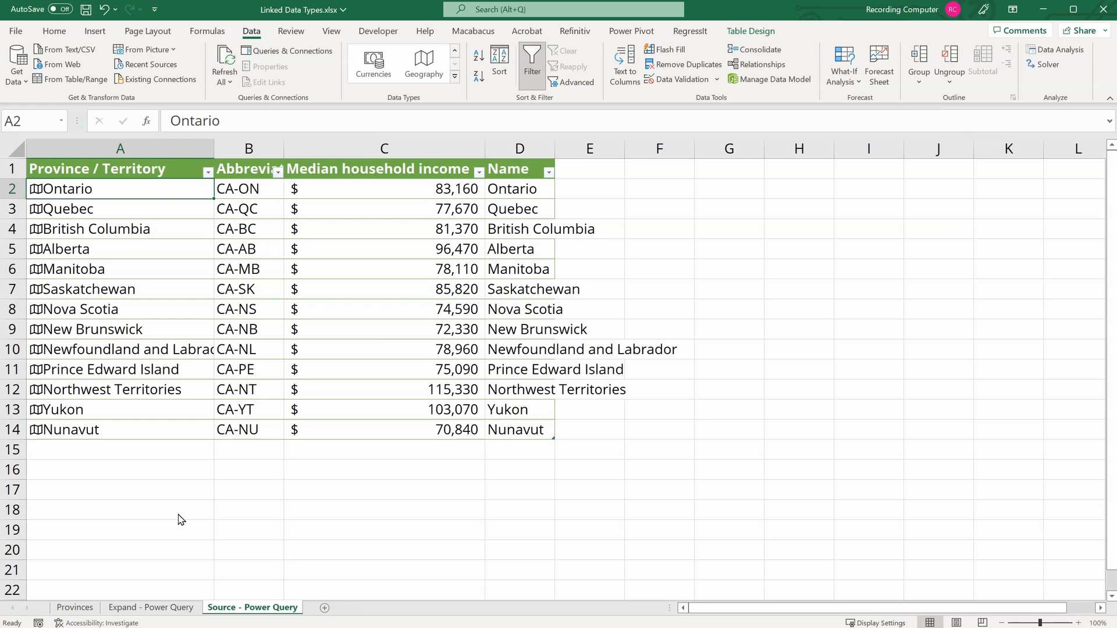
Switch to the Provinces sheet of the Linked Data Types workbook and review the database and online service sources available for importing data.
click(74, 608)
click(54, 31)
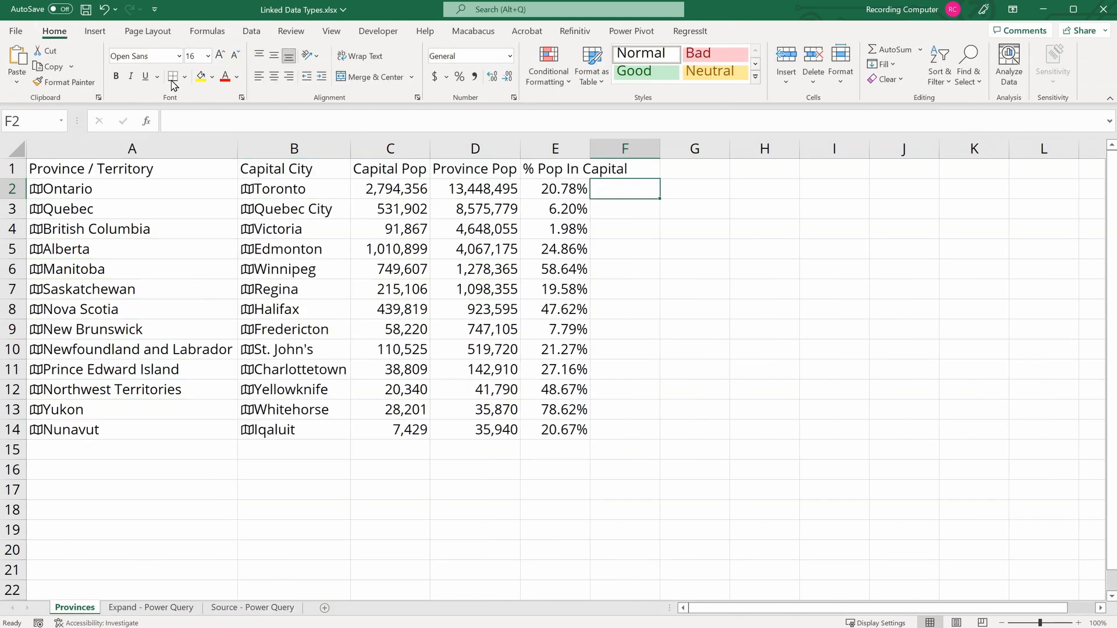
click(254, 33)
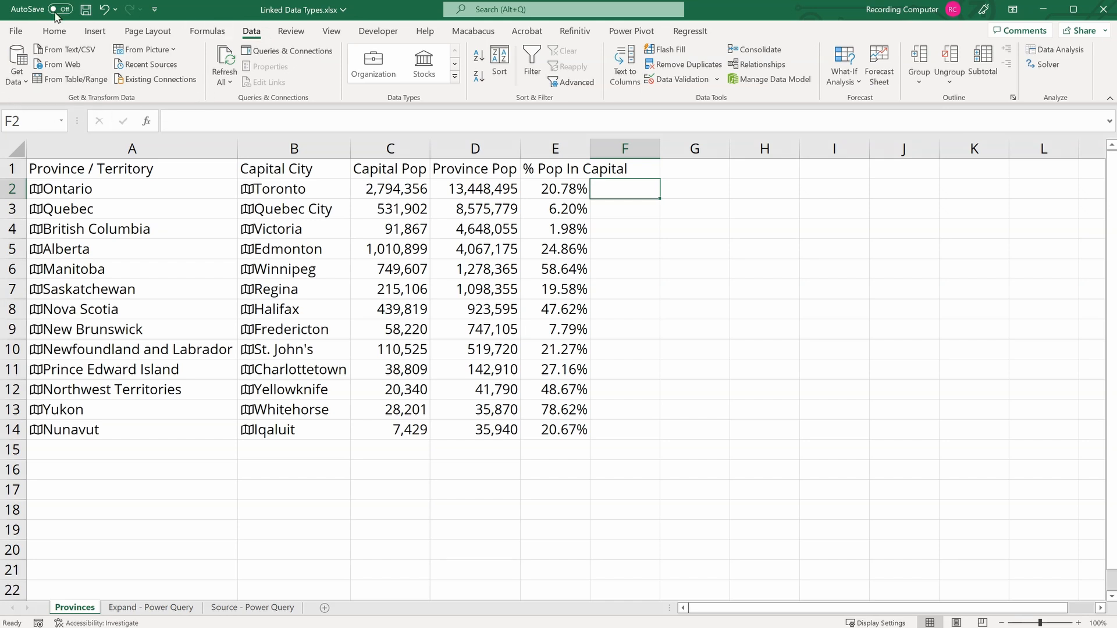
click(18, 84)
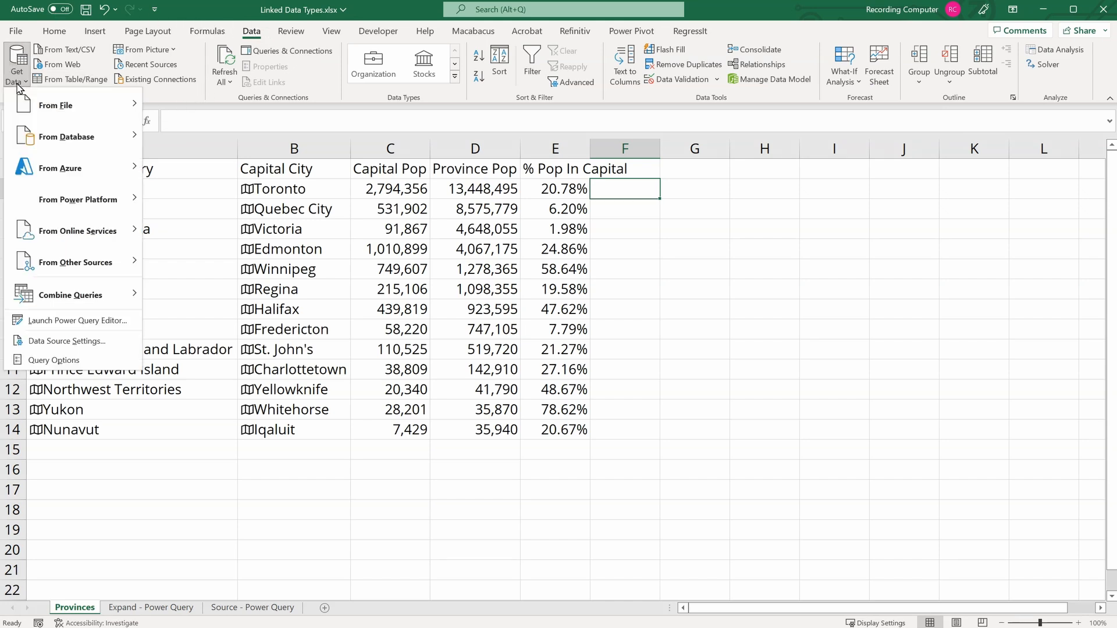
mouse_move(41, 143)
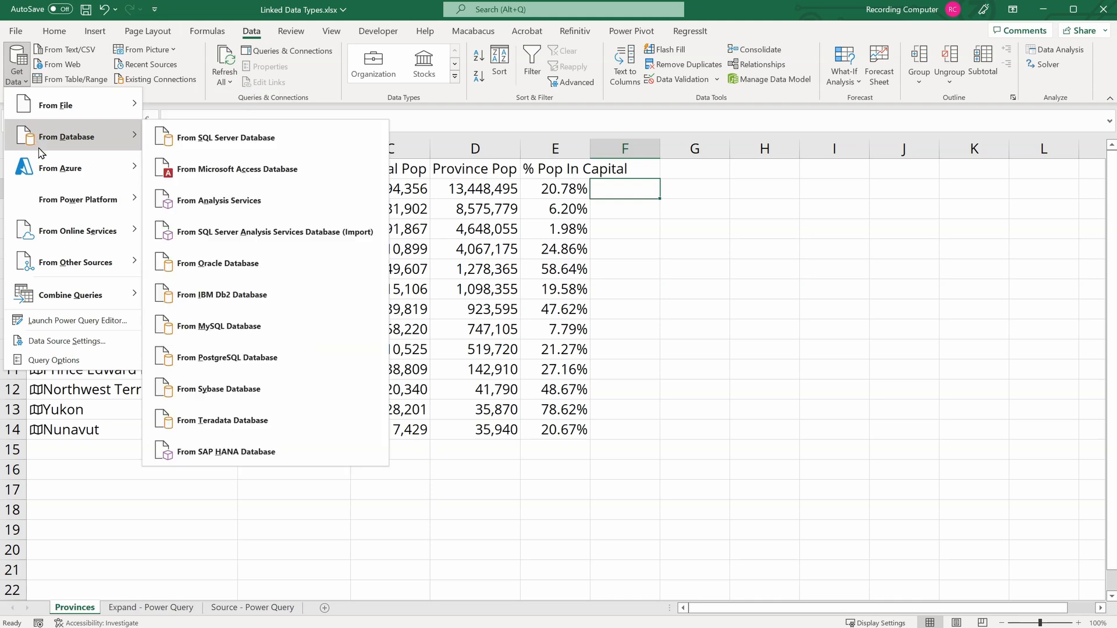
mouse_move(49, 233)
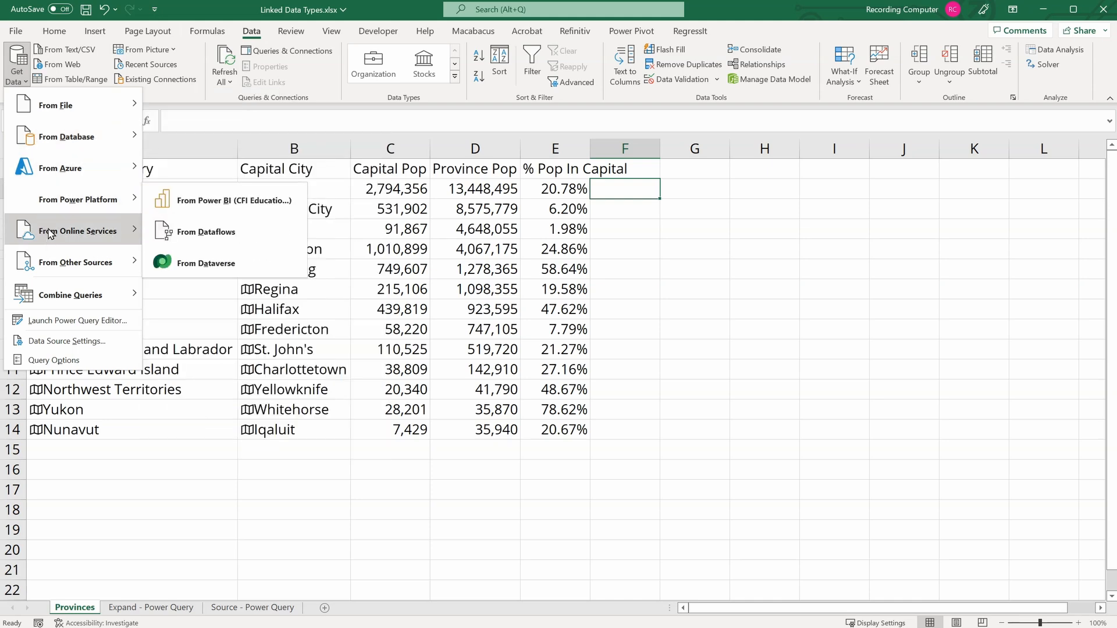
click(209, 106)
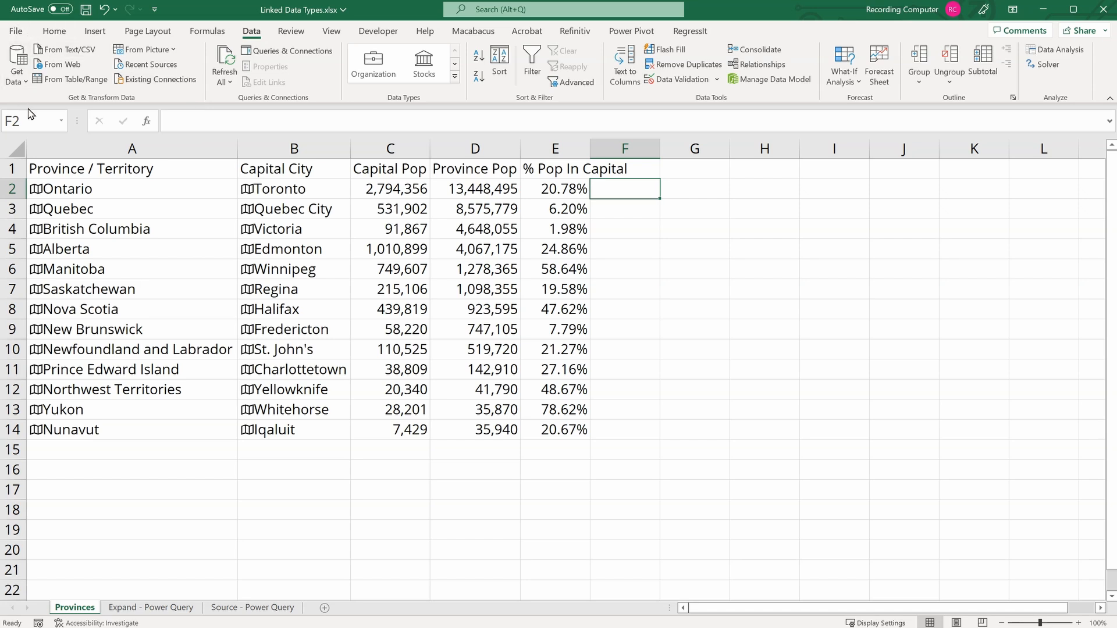
Open the program options and view the add-ins settings.
click(18, 33)
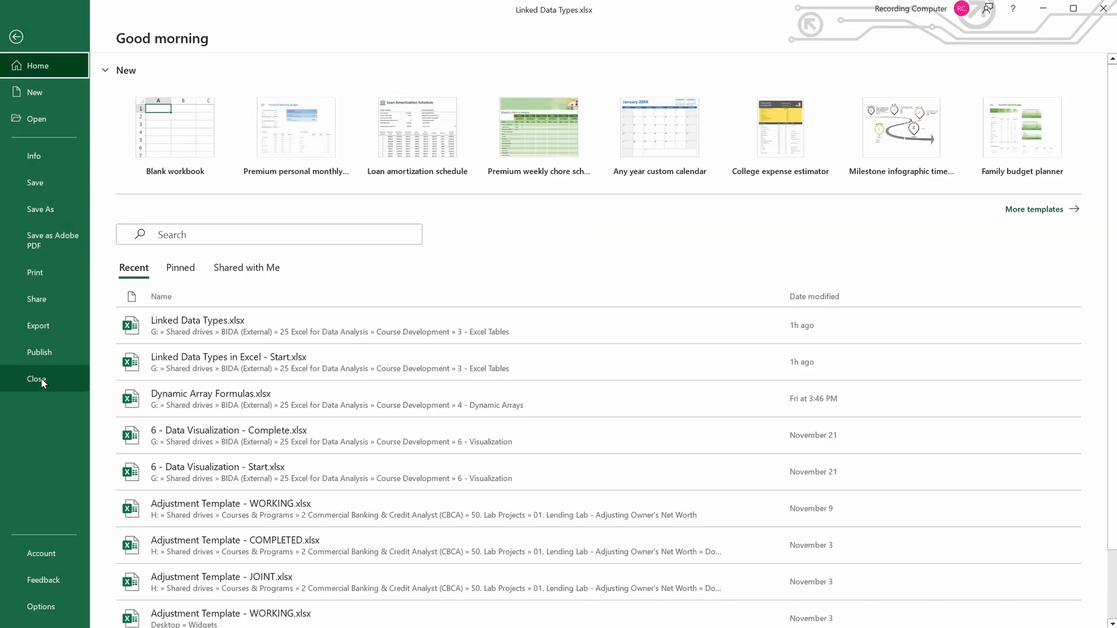
click(41, 607)
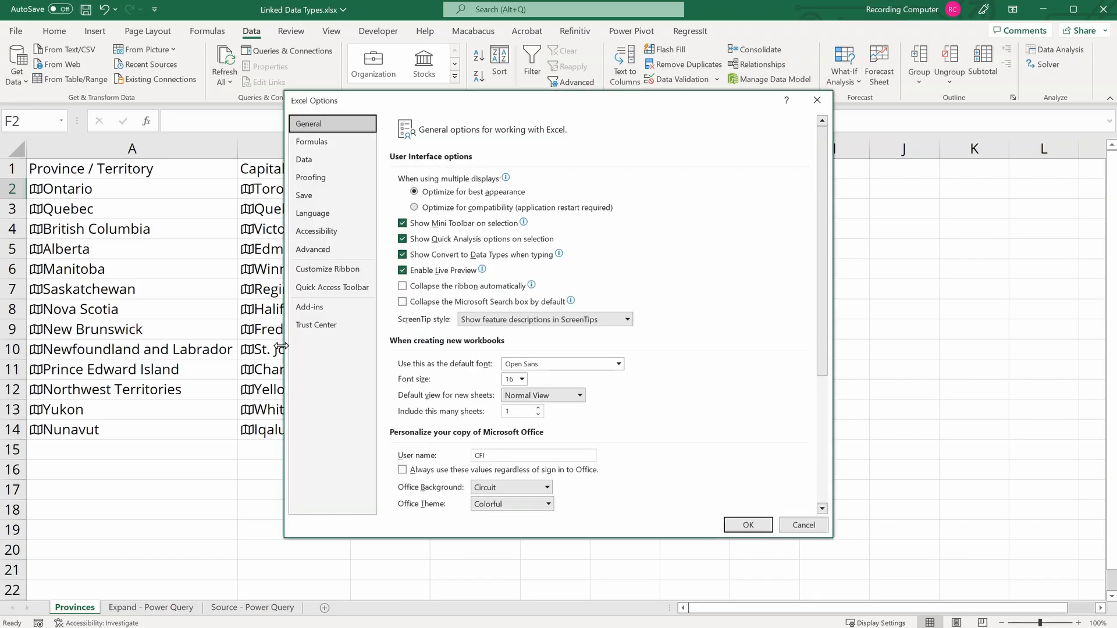
click(323, 310)
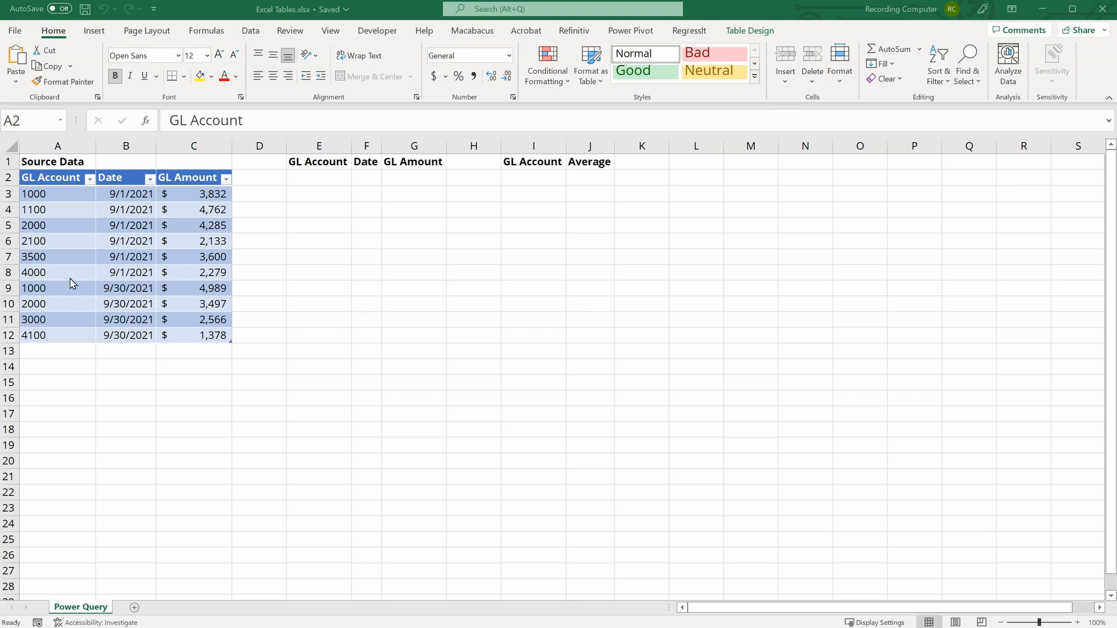
Review the GL Account, Date and GL Amount headers of the source table and the matching output area at E2:G2.
click(46, 179)
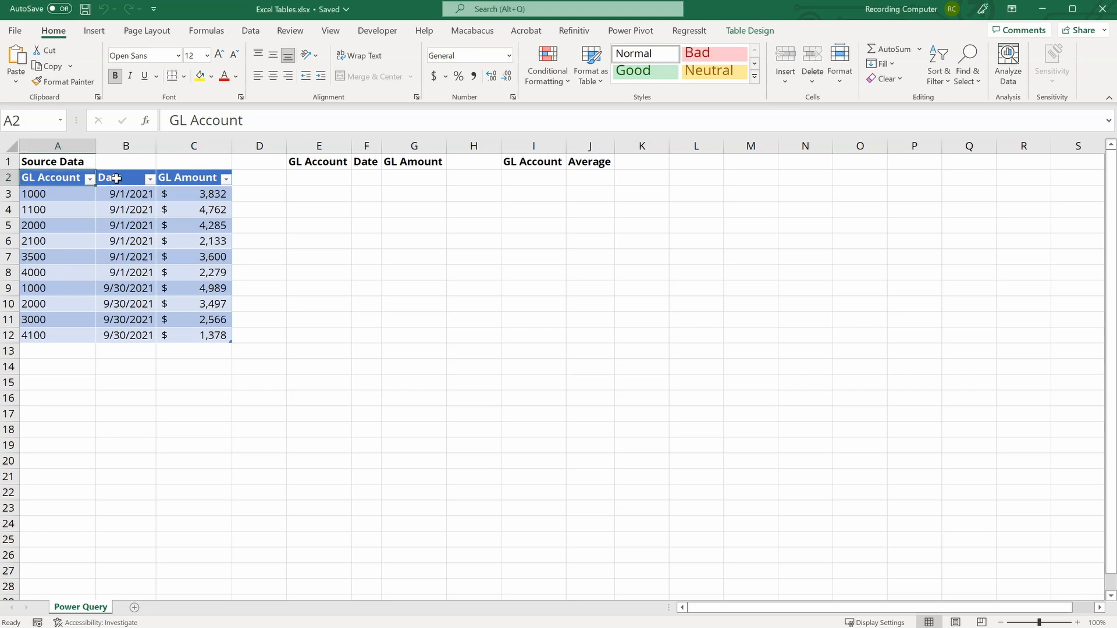
click(116, 178)
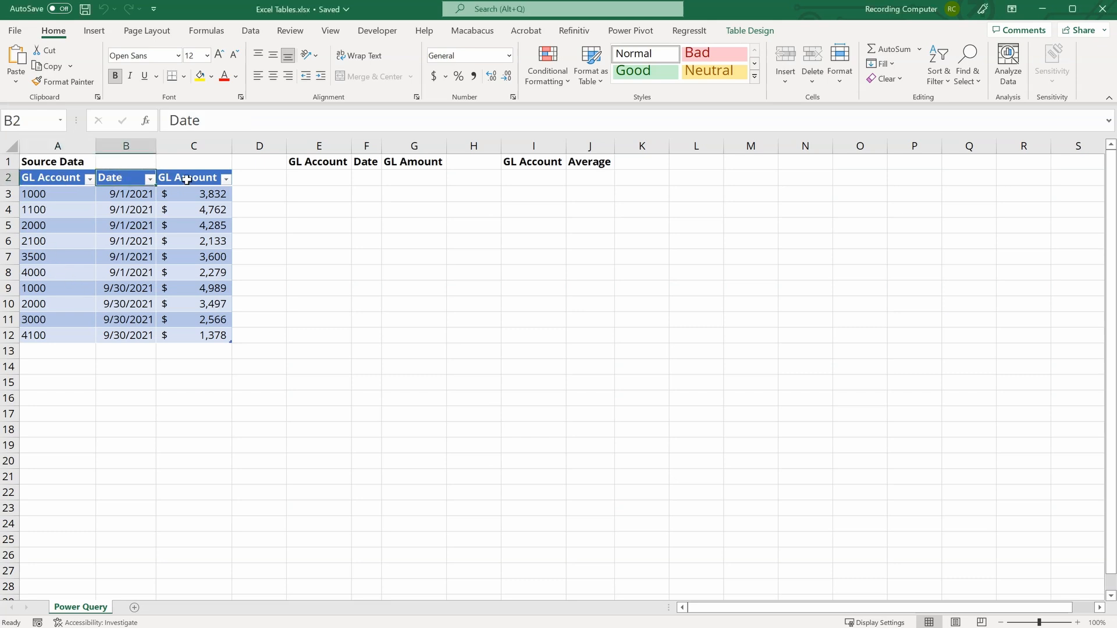
click(188, 180)
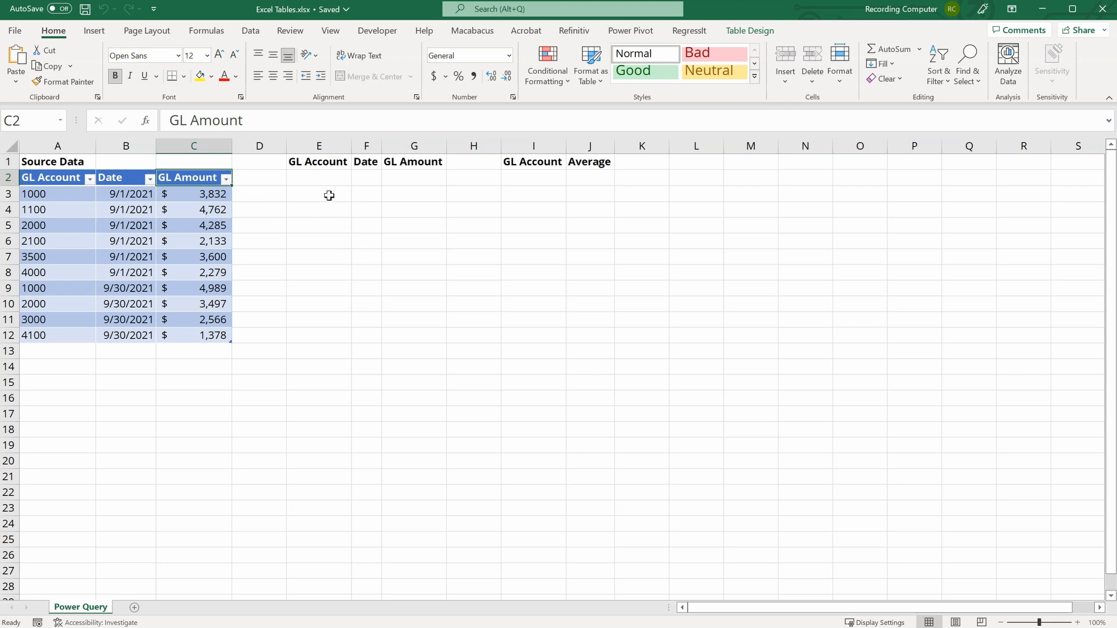
drag(328, 174, 431, 173)
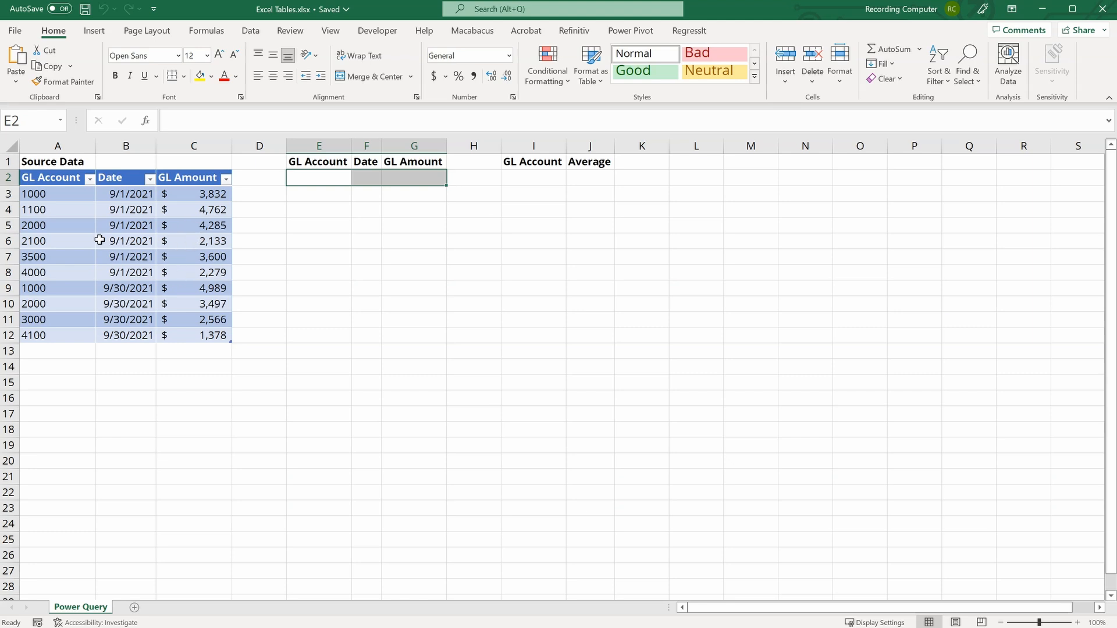
Load the GL source data table starting at A2 into the Power Query Editor as a new query.
click(60, 177)
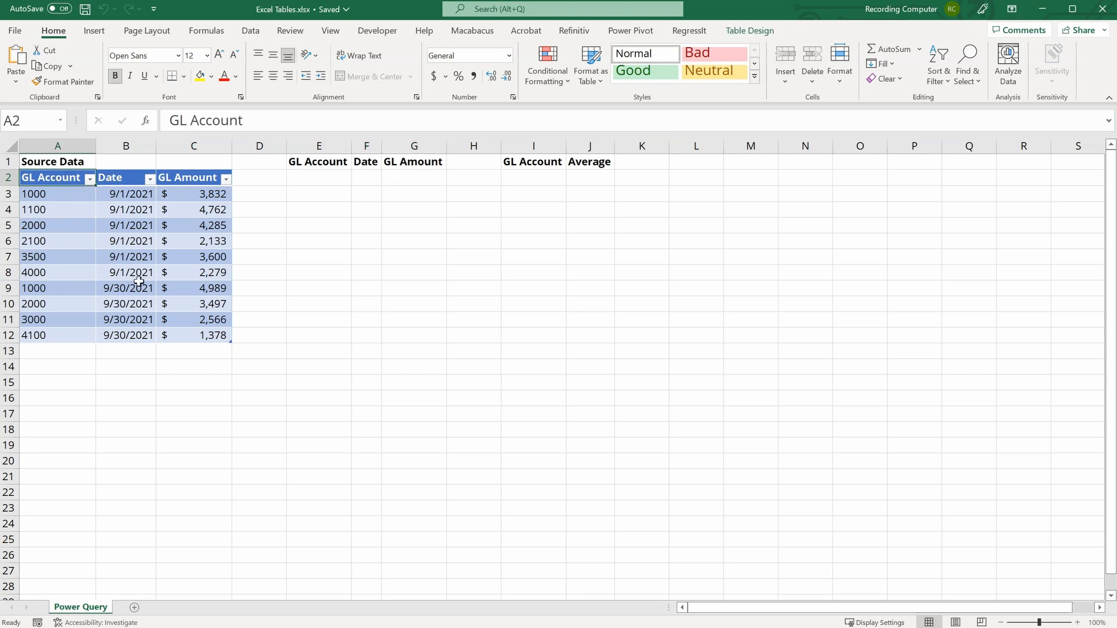
click(251, 33)
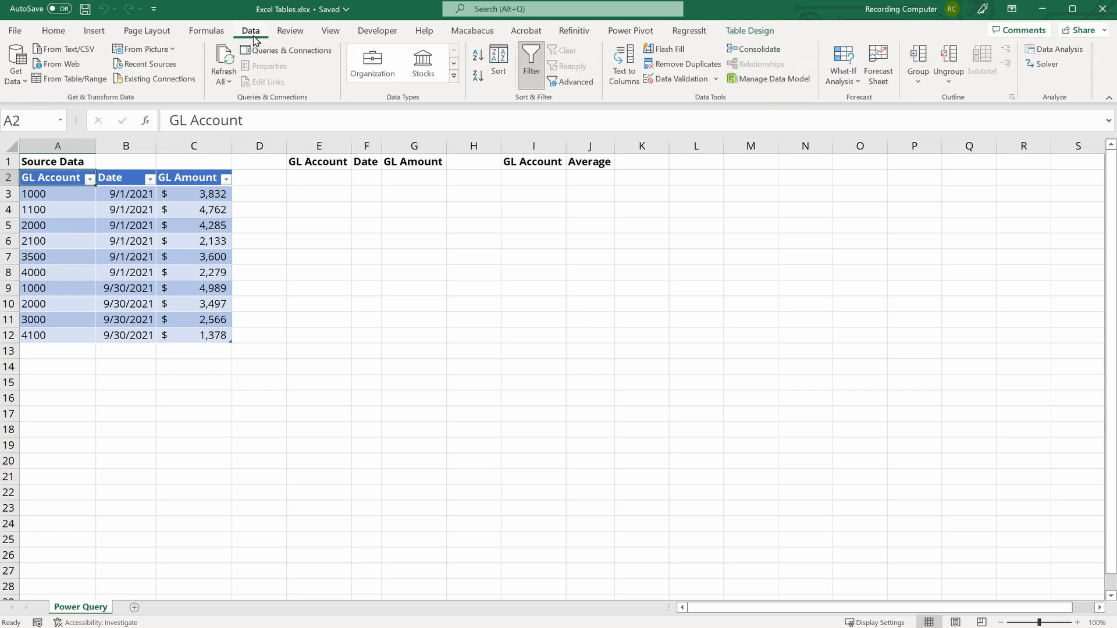
click(84, 80)
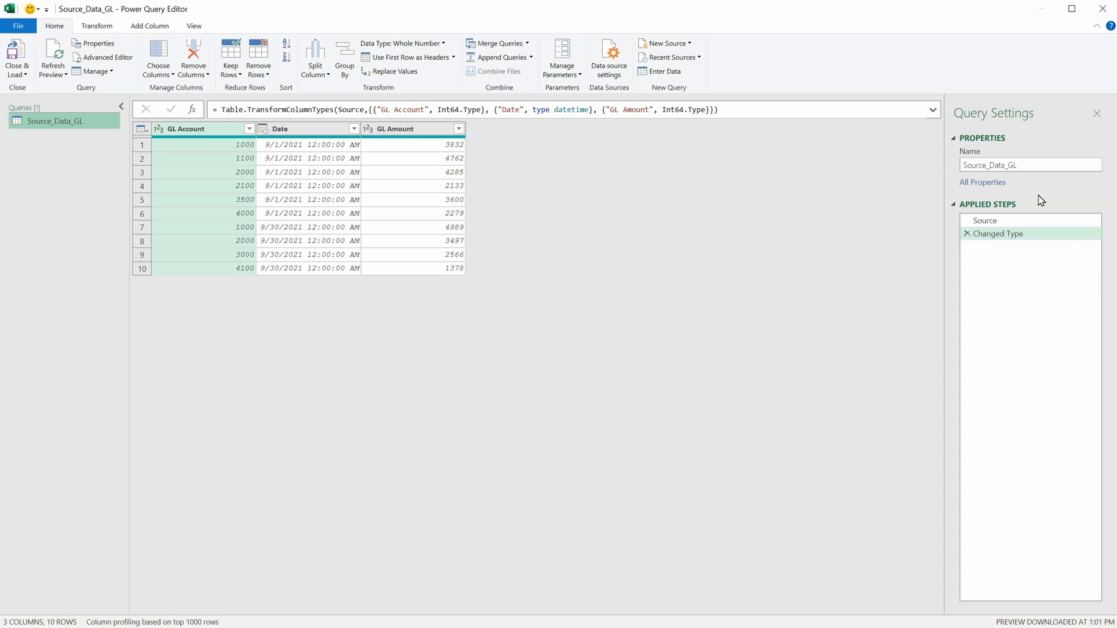
Toggle the Query Settings pane off and back on, and review the general query commands and the column transformation commands.
click(196, 27)
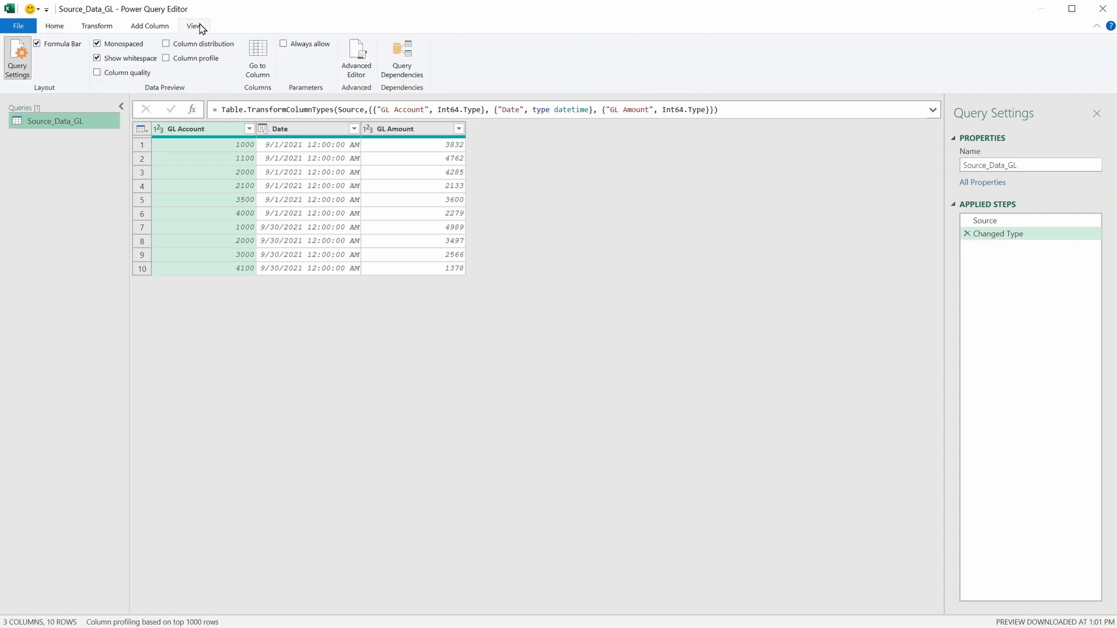
click(20, 71)
click(20, 73)
click(54, 27)
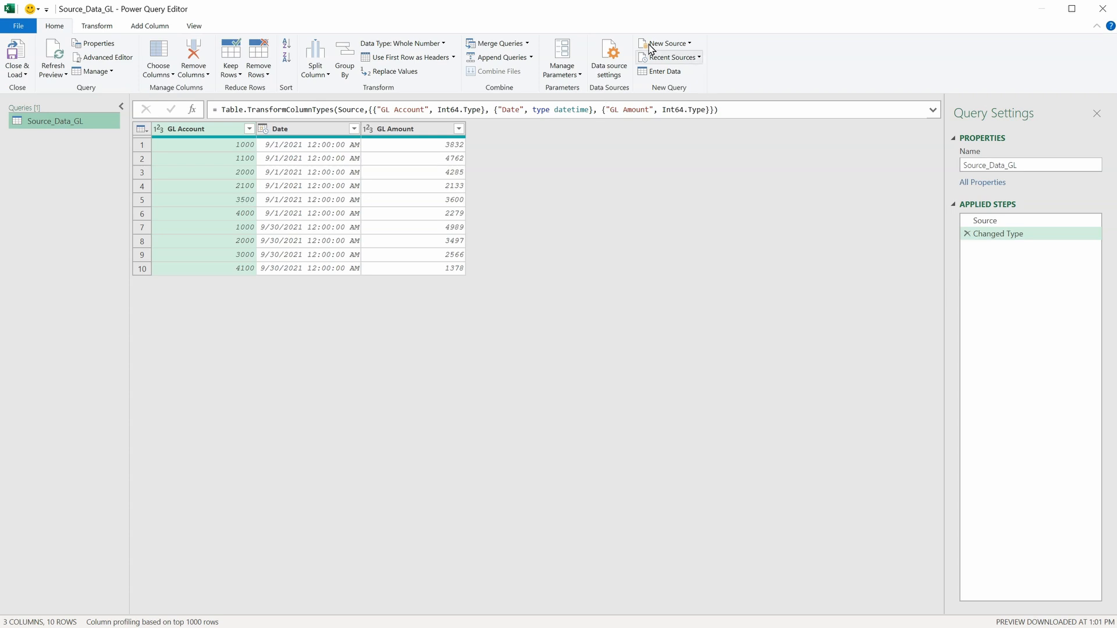
click(95, 27)
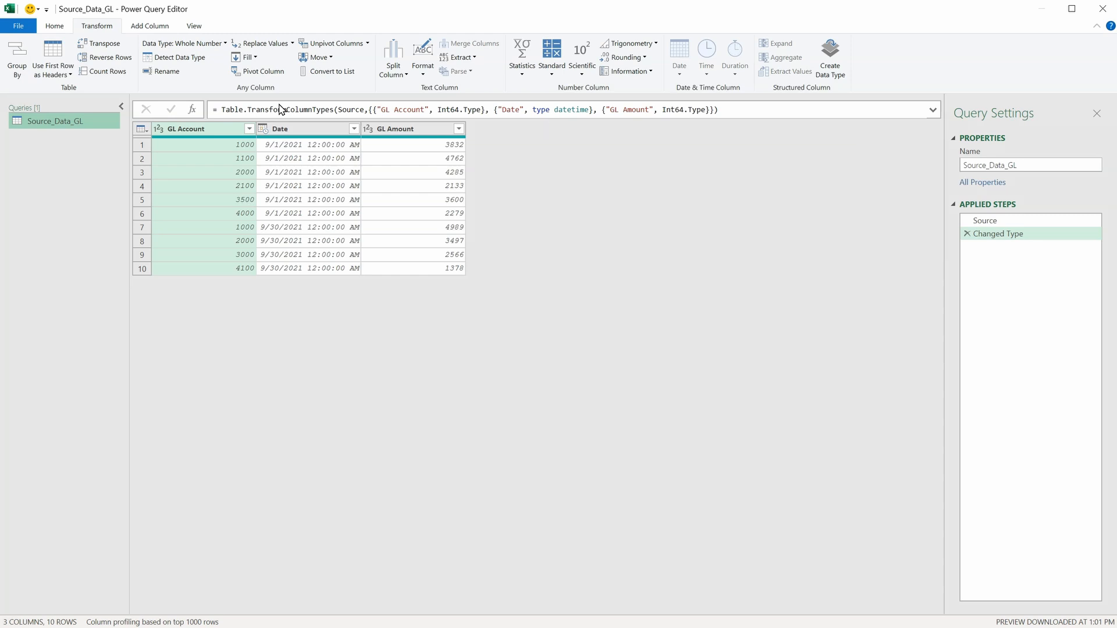
click(54, 26)
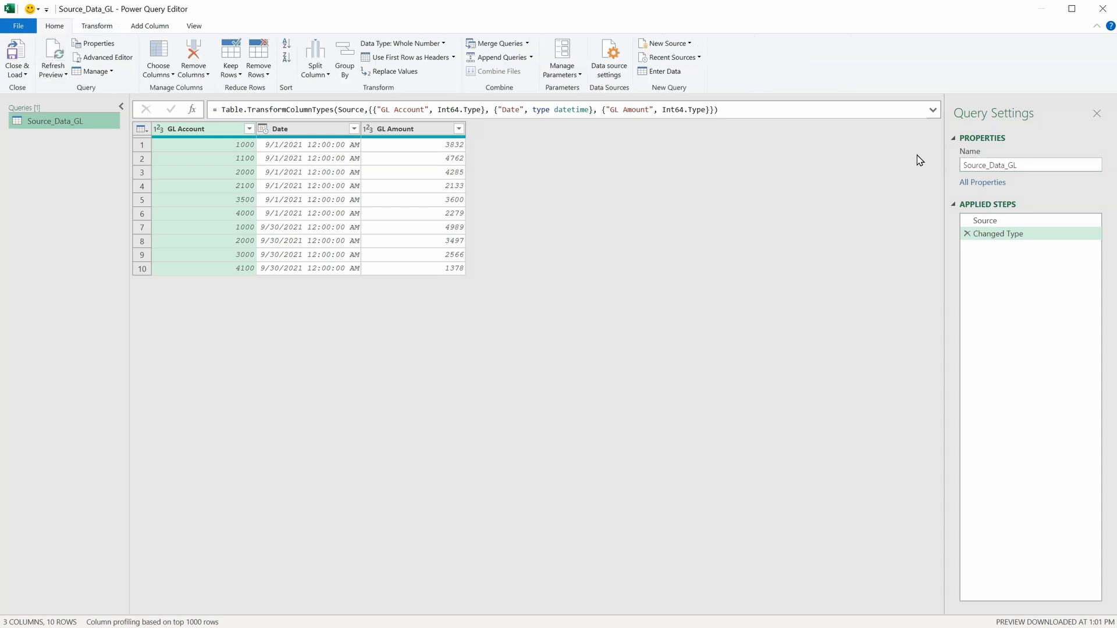
Rename the Source_Data_GL query as Filtered Table.
drag(1048, 165, 957, 170)
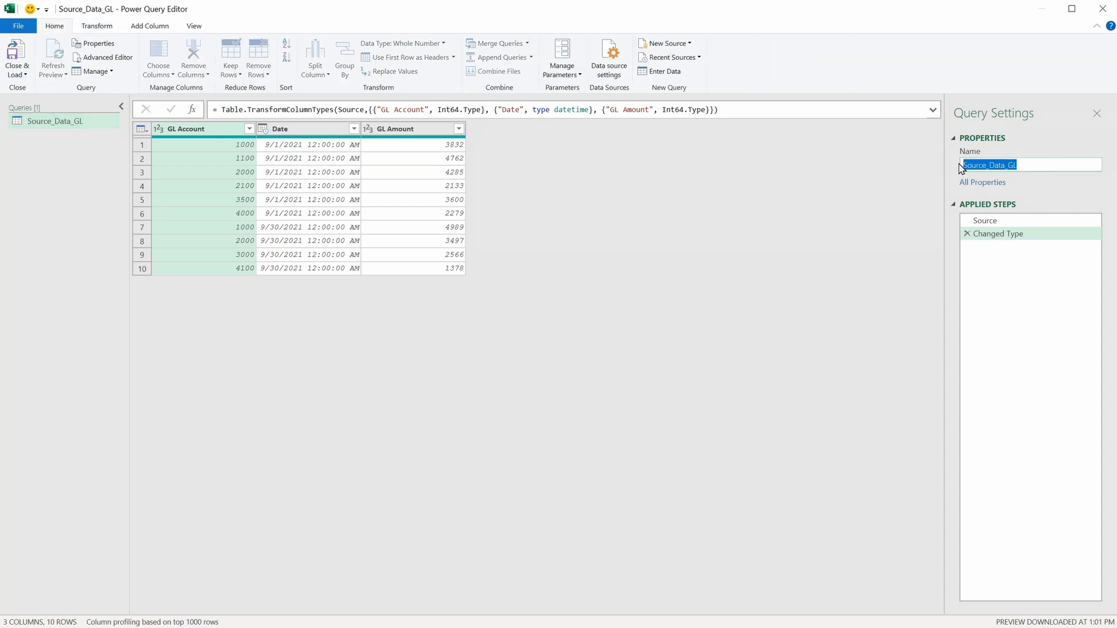
text(Filtered Table)
key(Return)
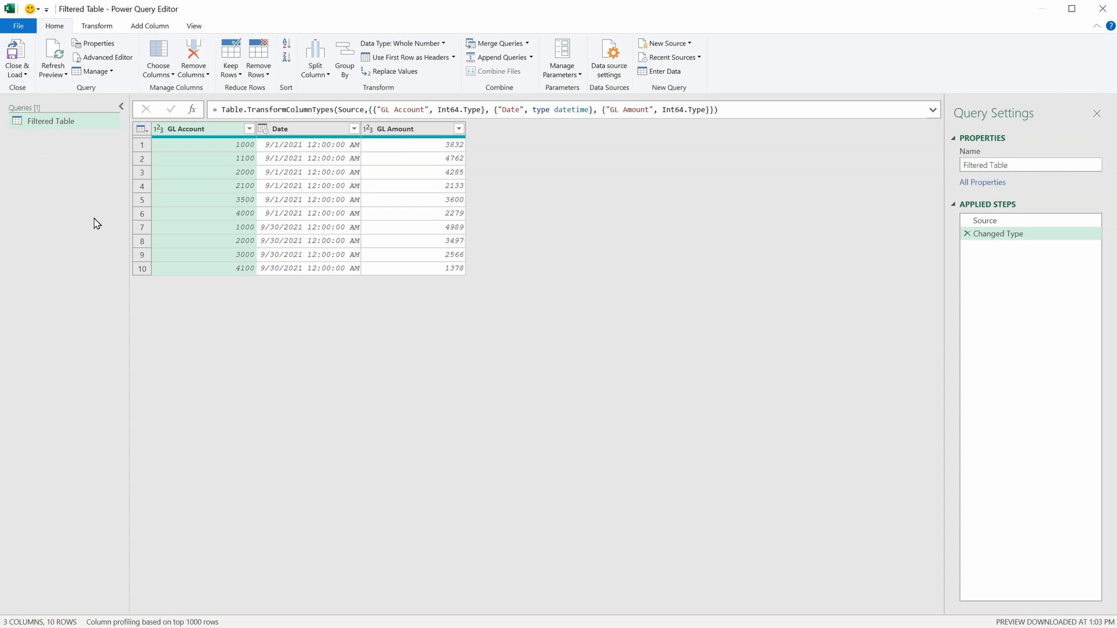
Inspect the Source and Changed Type steps and set the Date column's type to Date, replacing the existing type conversion.
click(1011, 222)
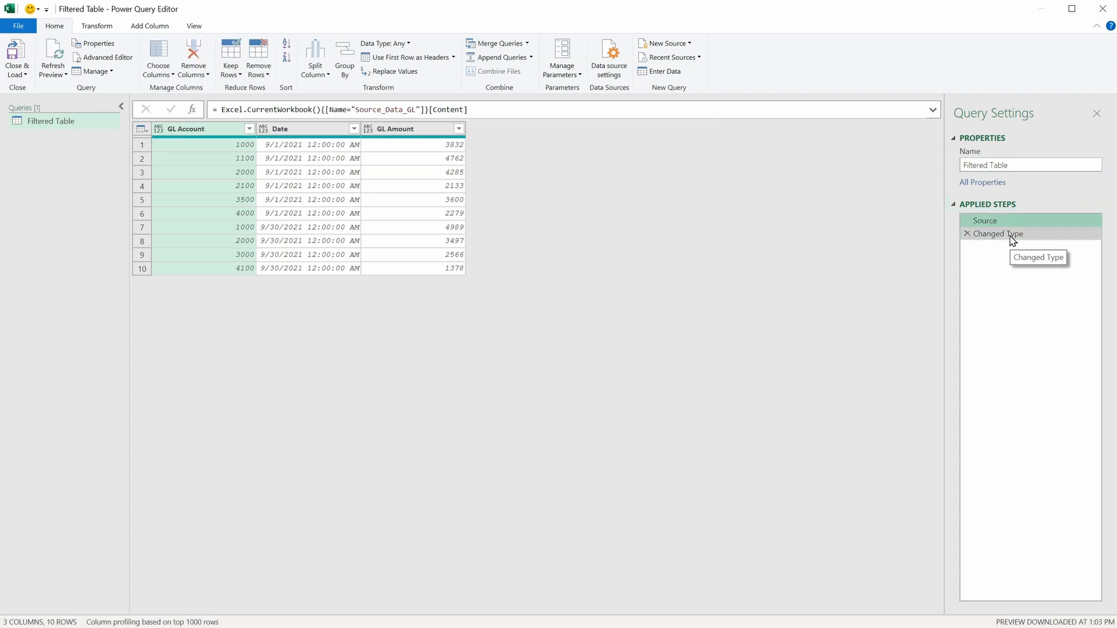
click(1011, 236)
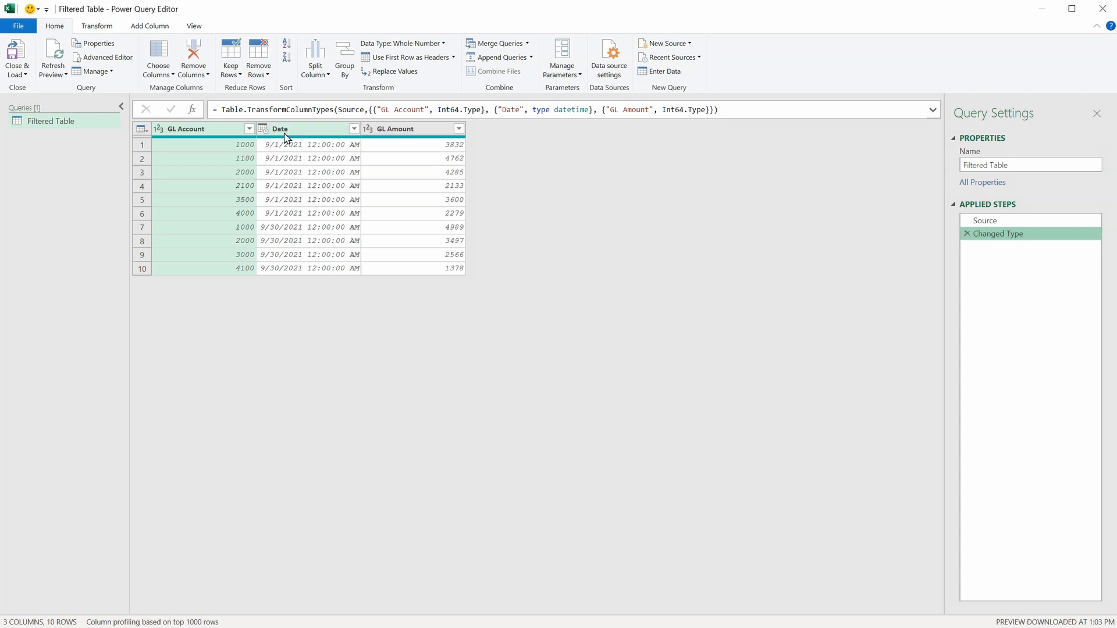
click(264, 129)
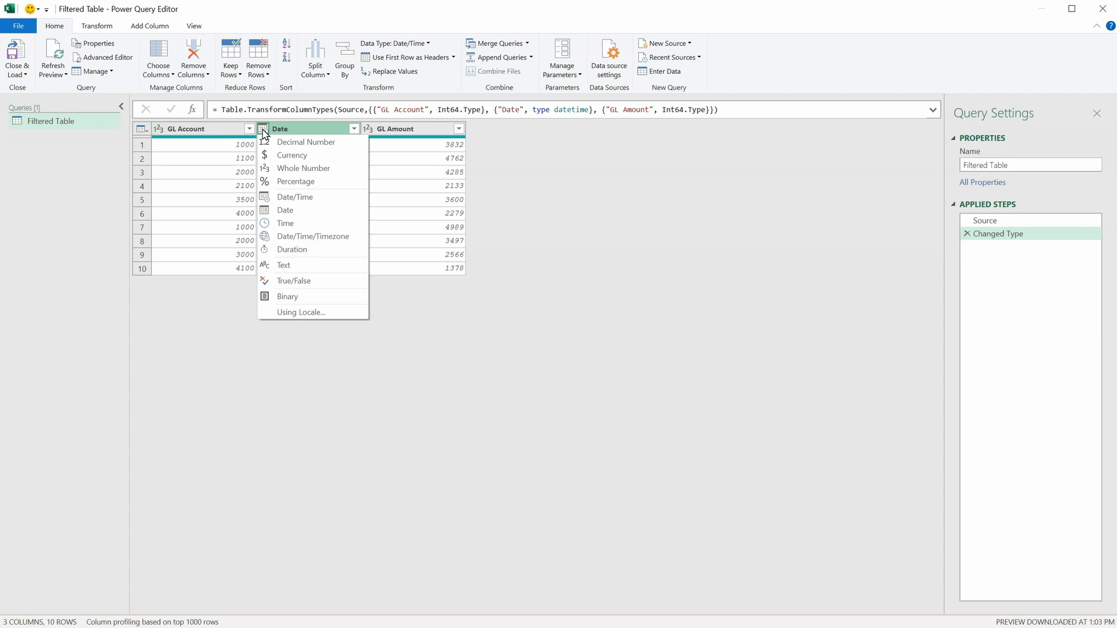
click(289, 211)
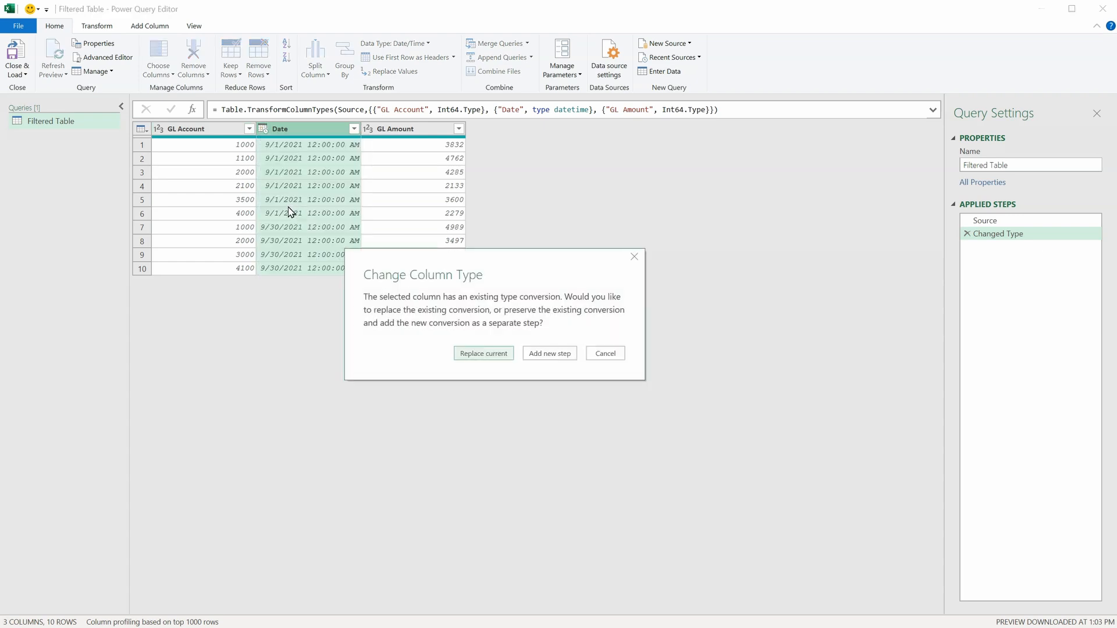
click(482, 355)
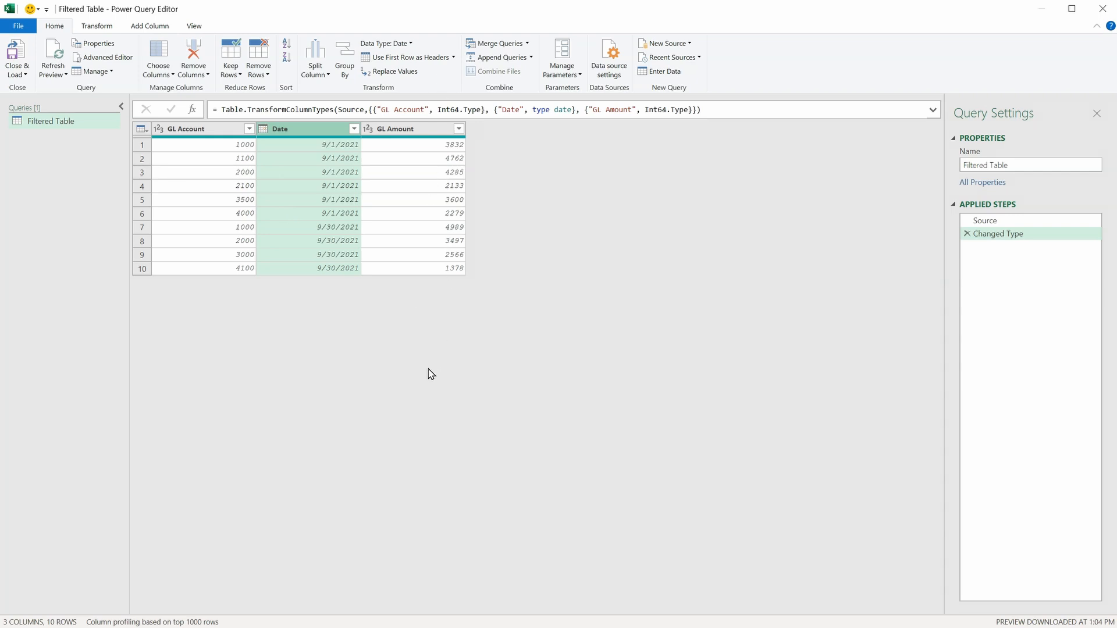
Filter the GL Amount column to keep only rows with values greater than 3000.
click(460, 129)
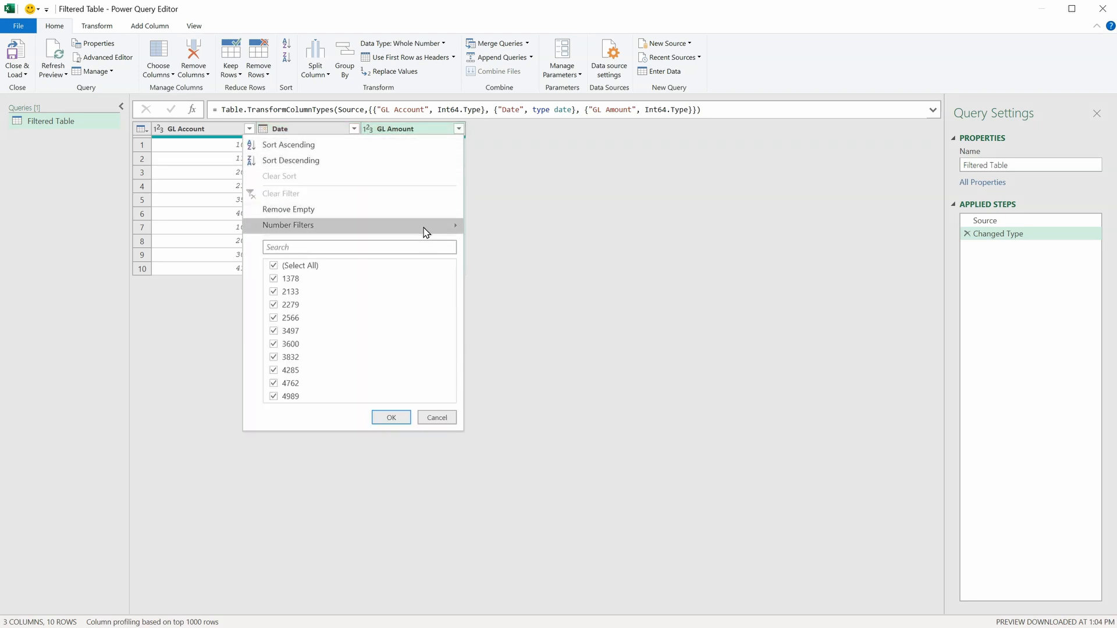
mouse_move(426, 231)
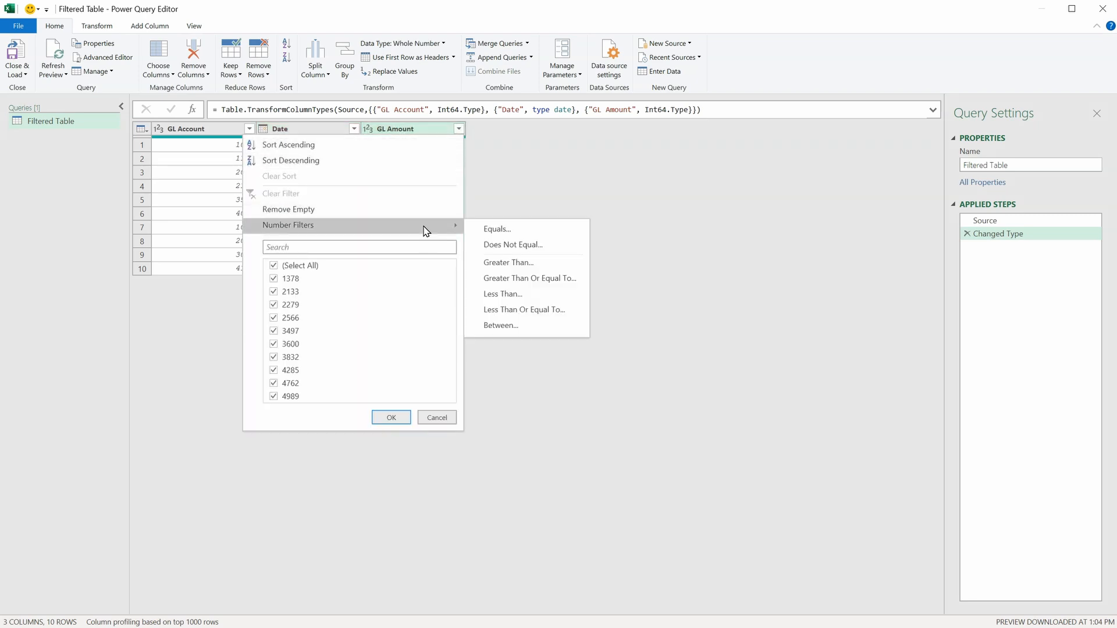
click(520, 263)
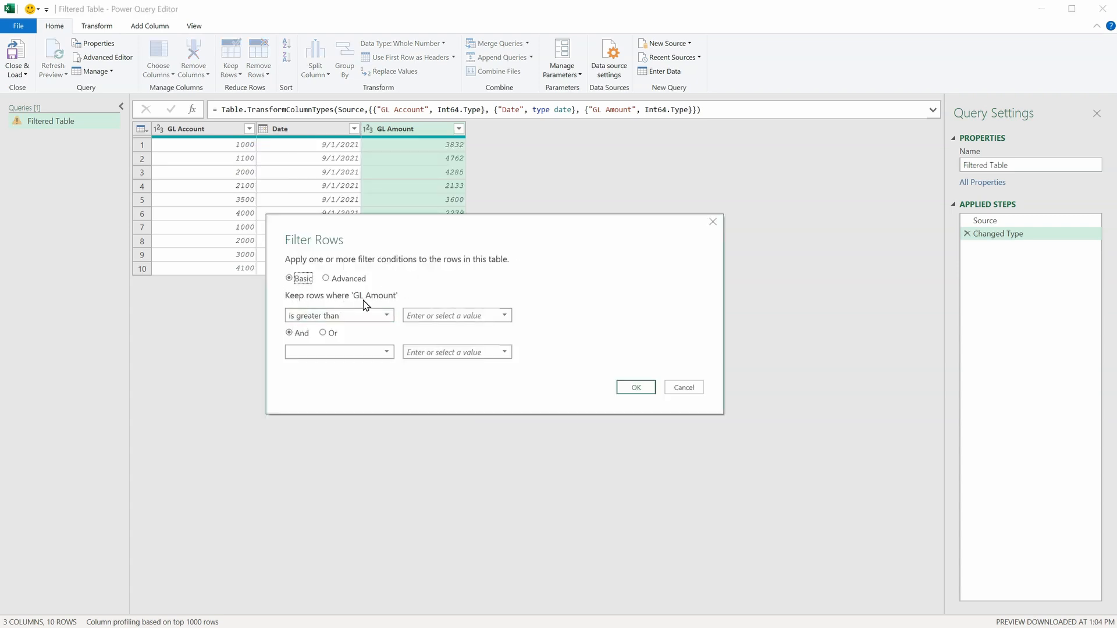
click(412, 313)
click(638, 388)
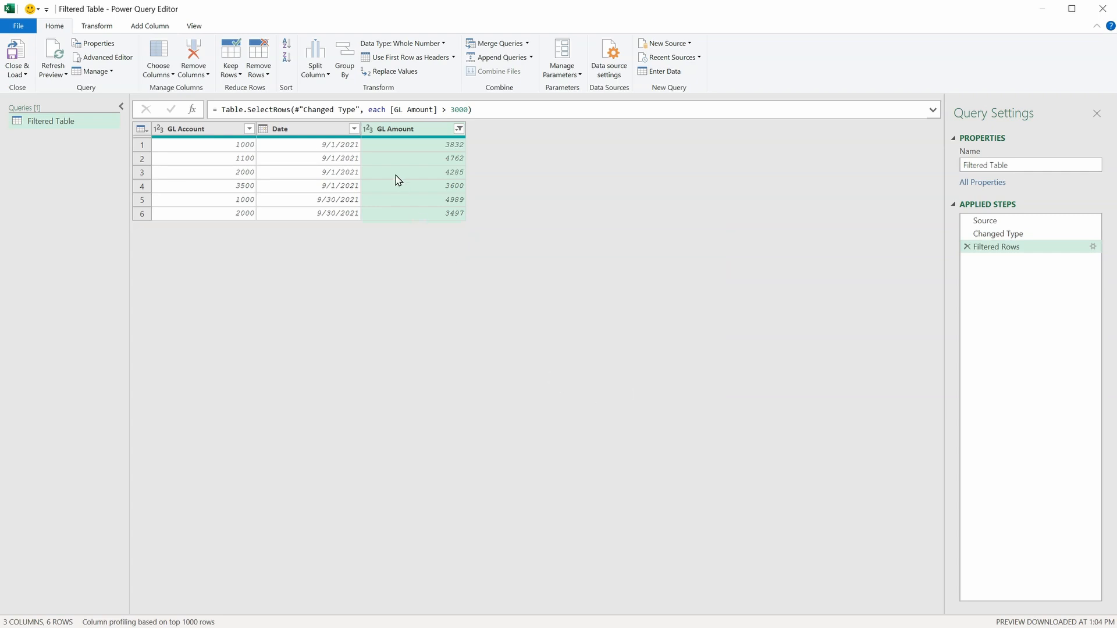
Examine the formula of the Filtered Rows step, including its GL Amount condition, and the setting that shows the formula bar.
triple_click(448, 109)
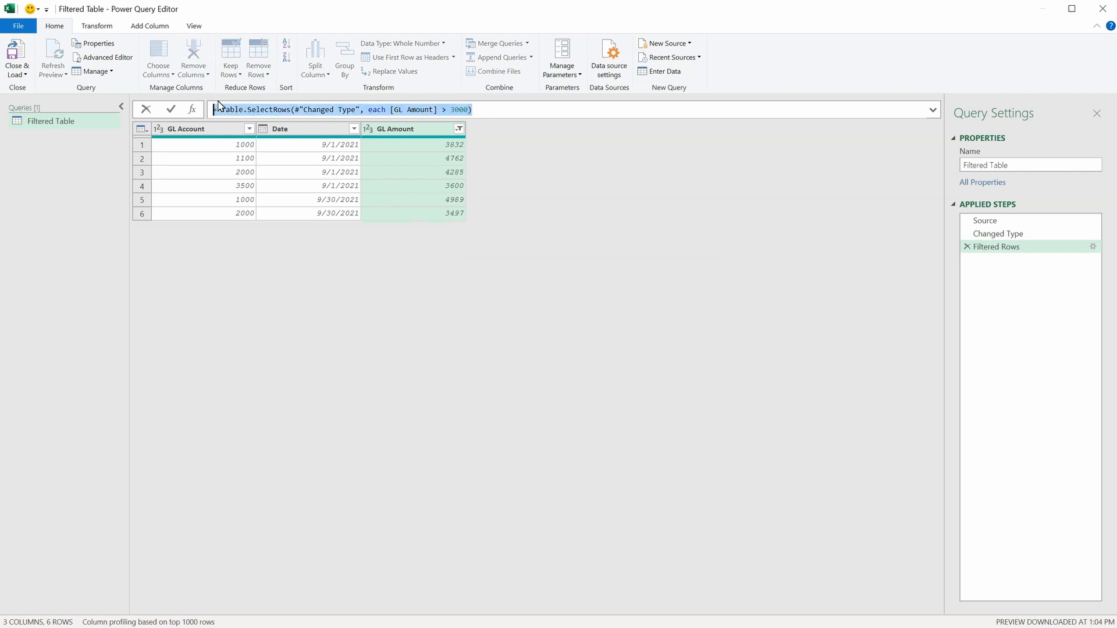
click(494, 109)
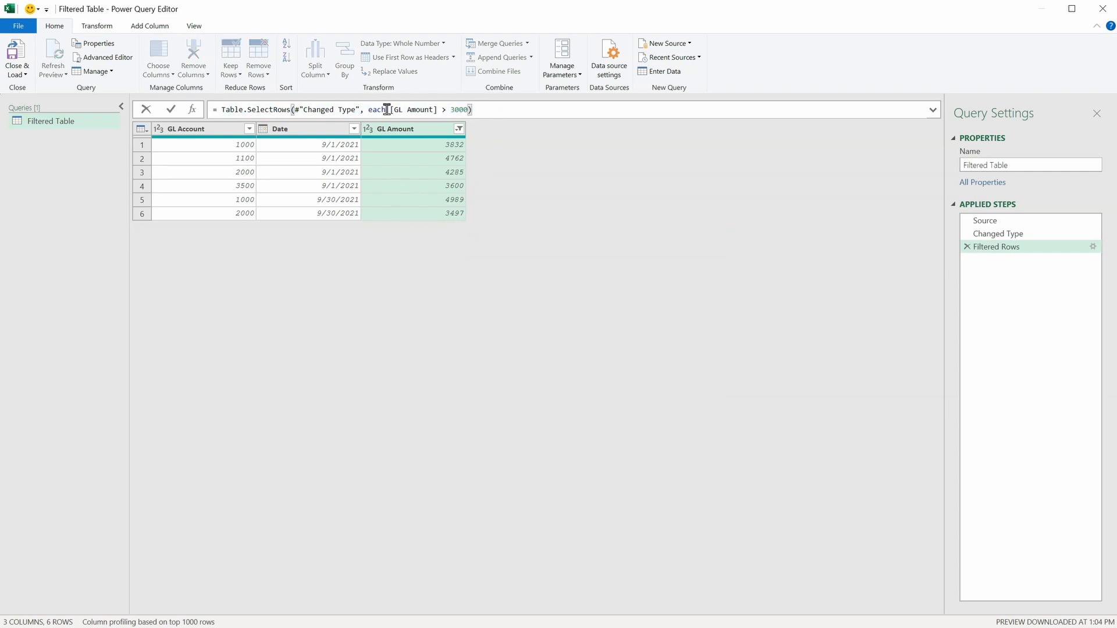
drag(389, 109, 468, 112)
click(488, 110)
click(195, 27)
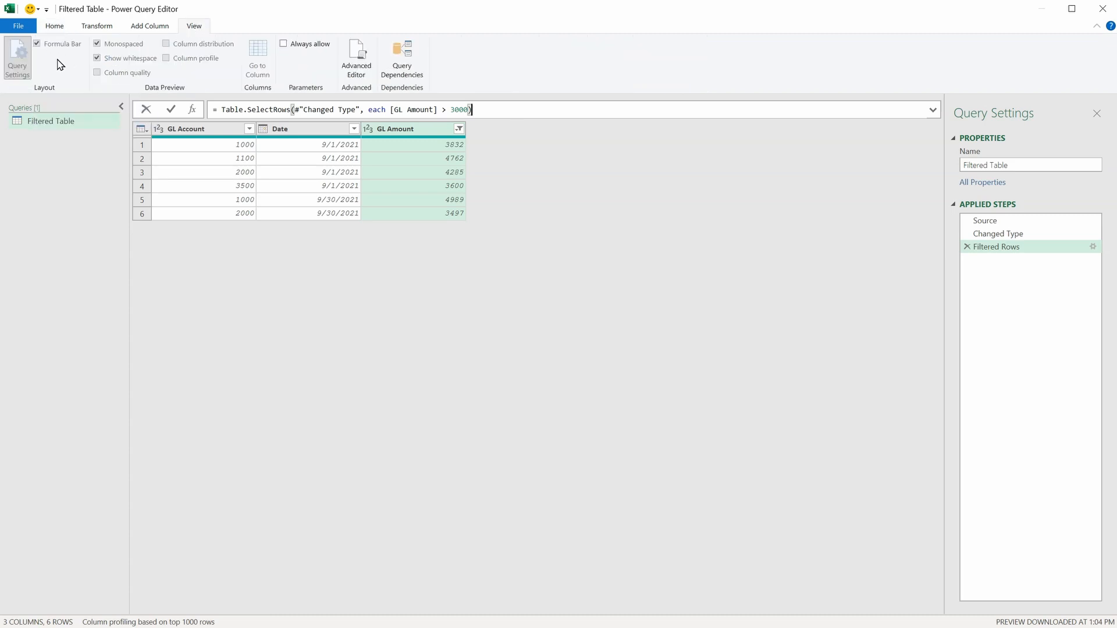
click(61, 28)
click(491, 167)
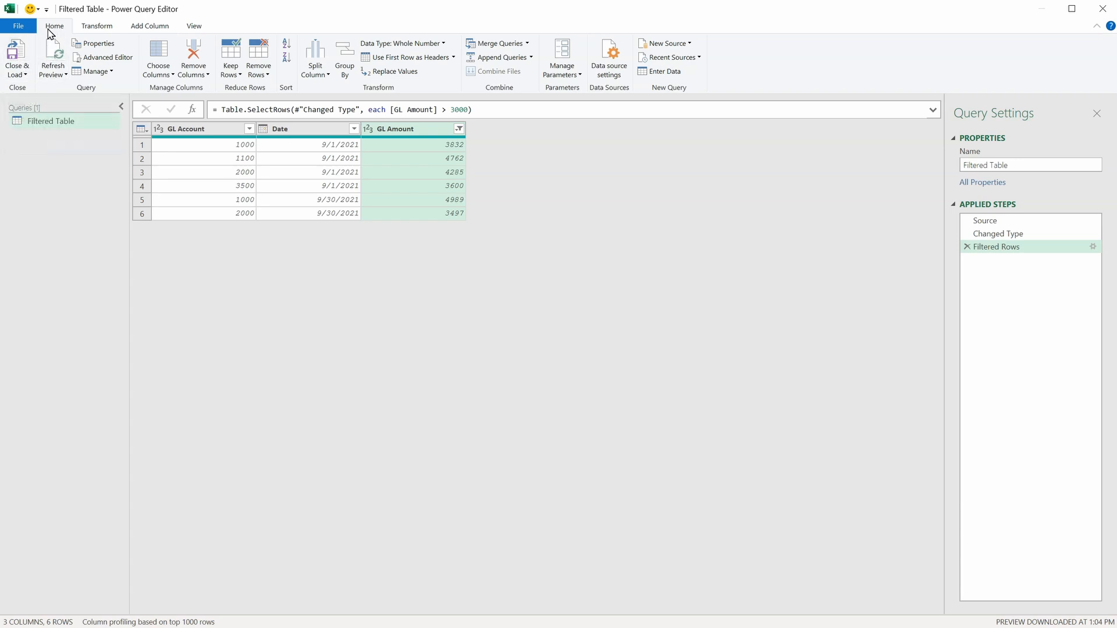
Close the editor and load the query as a table at cell E2 of the existing Power Query worksheet, without adding it to the Data Model.
click(26, 74)
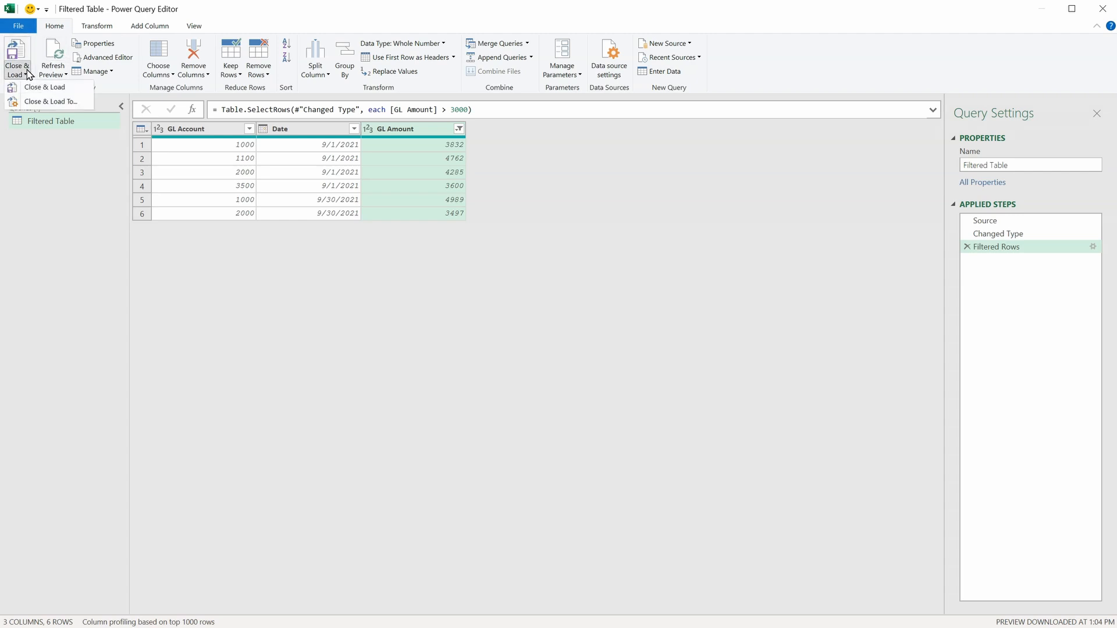
click(81, 102)
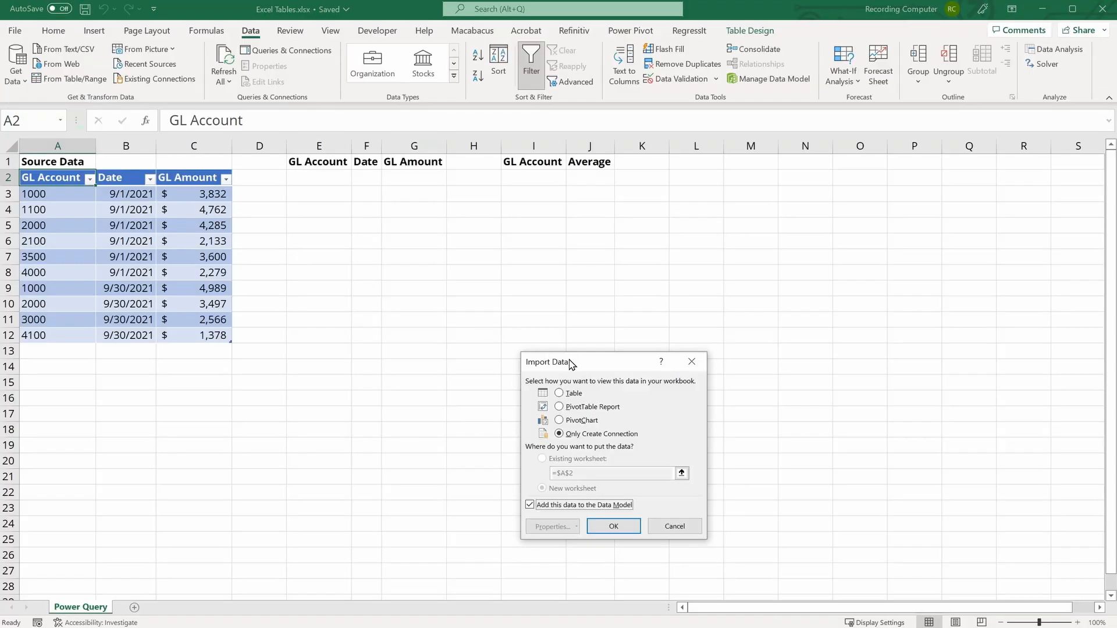
drag(570, 362, 555, 198)
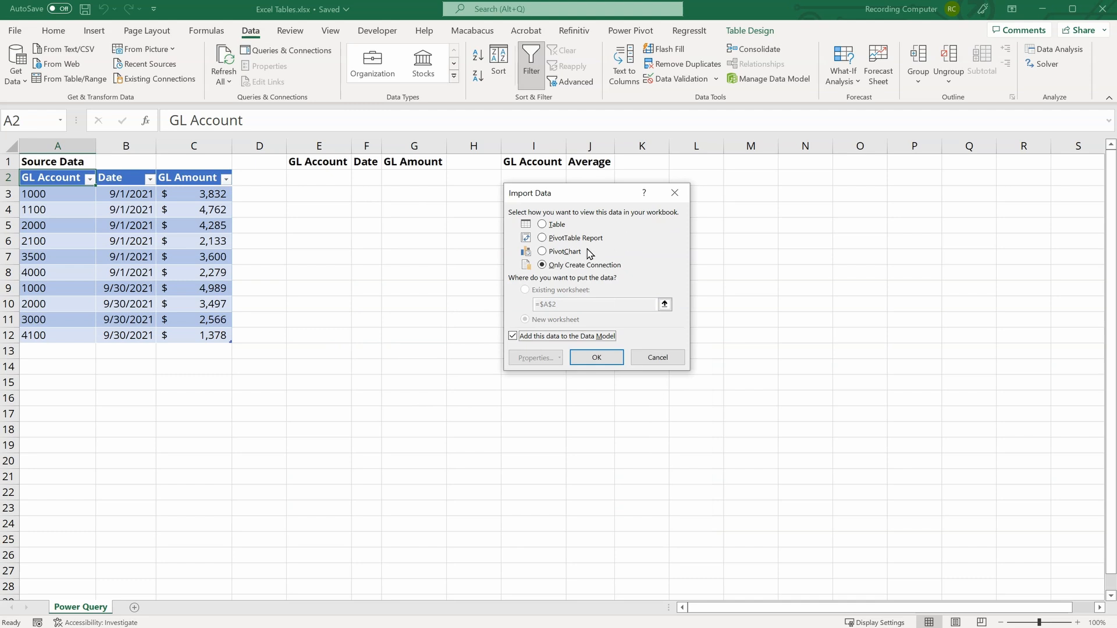
click(544, 226)
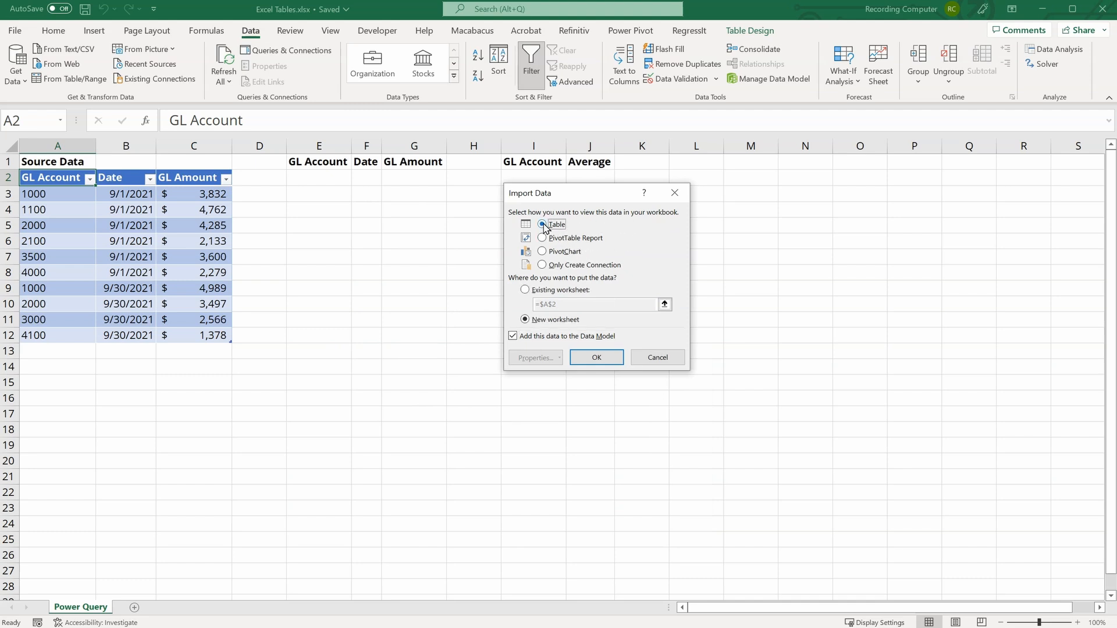
click(528, 290)
click(665, 305)
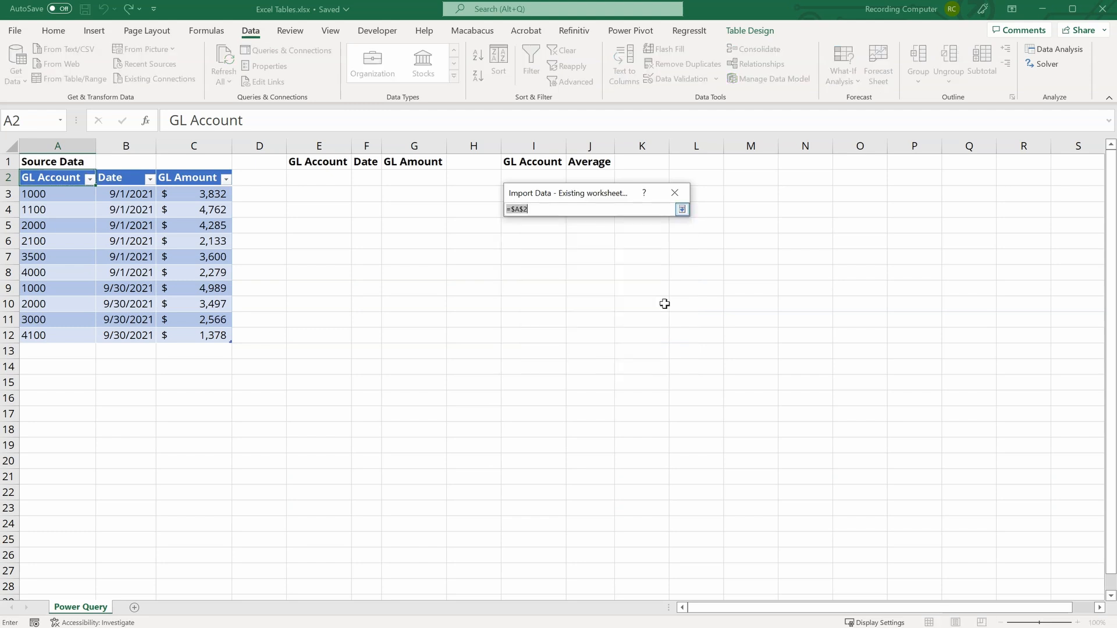
click(311, 173)
click(682, 209)
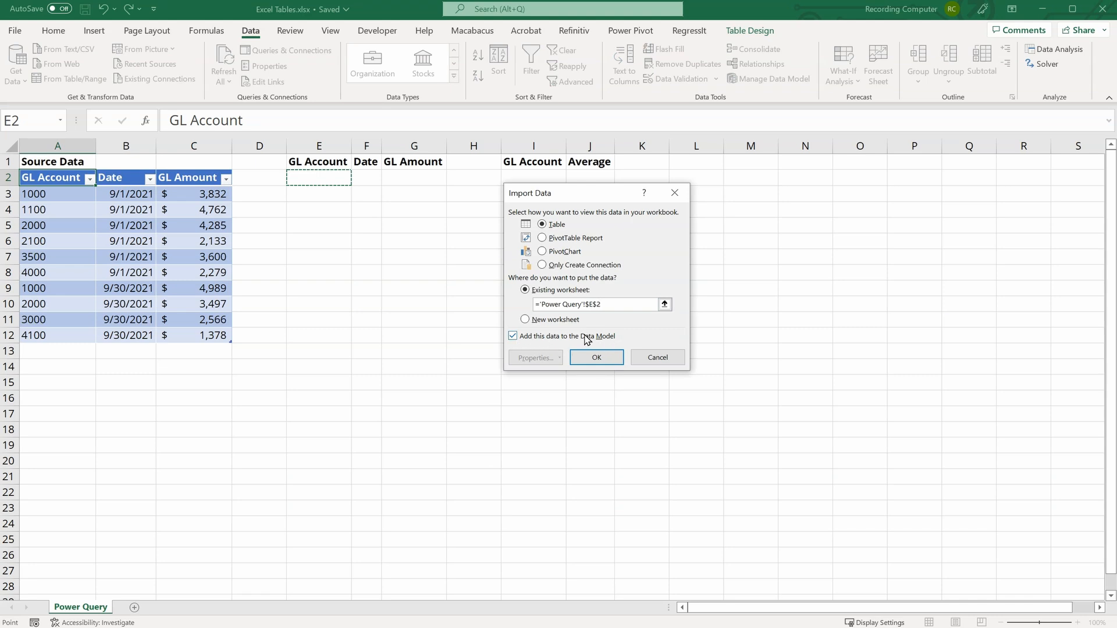
click(513, 338)
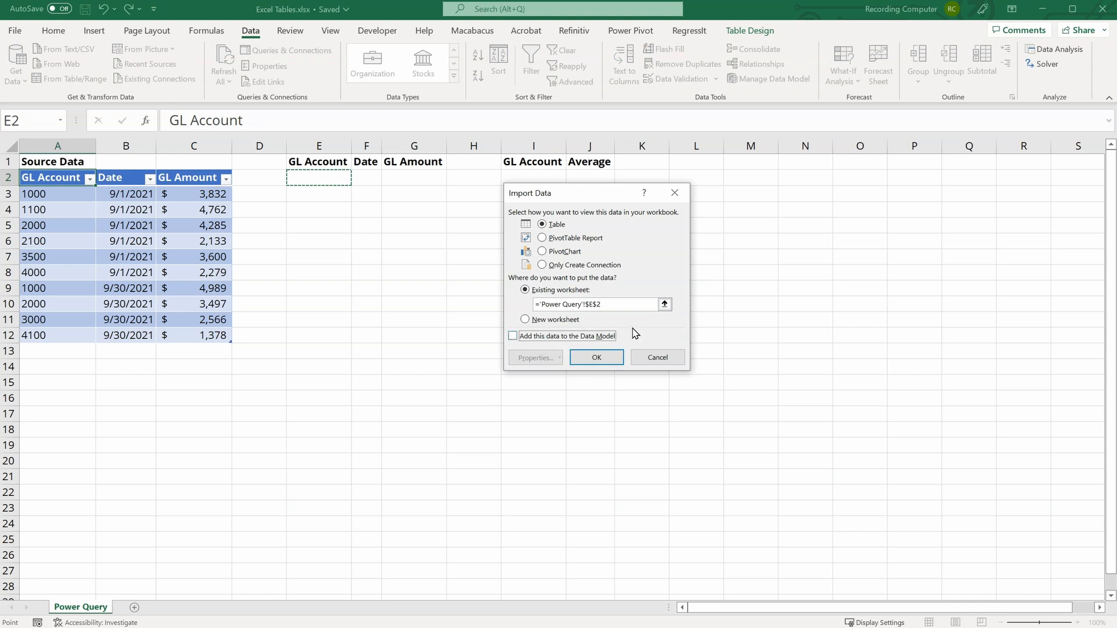
click(597, 358)
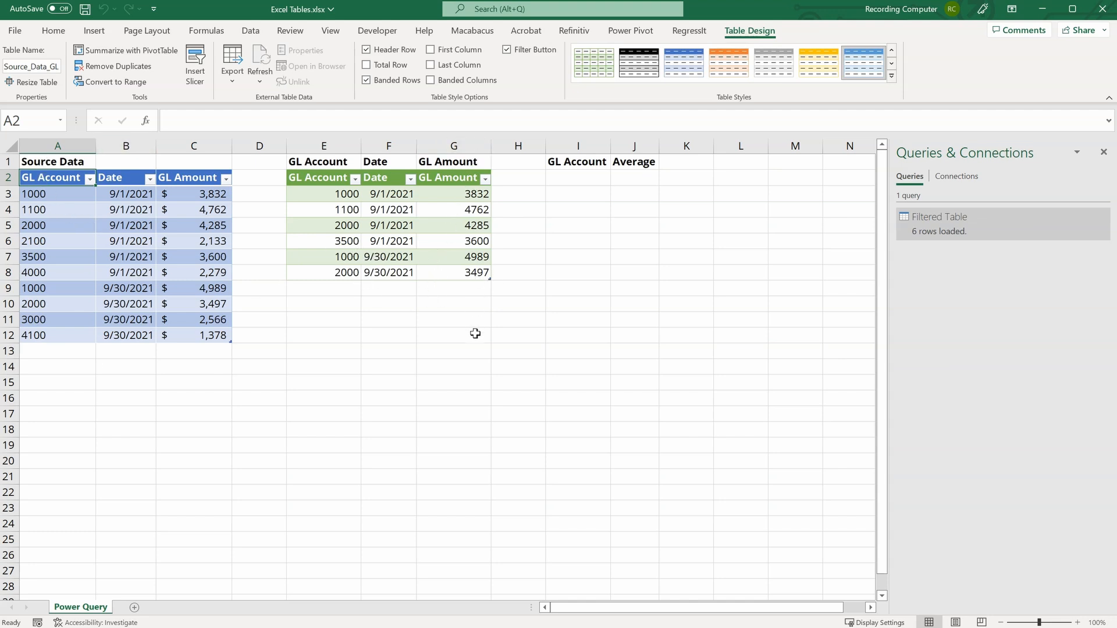
Review the headers above the filtered output and the source table's GL Account values in A3:A12.
click(460, 165)
click(31, 181)
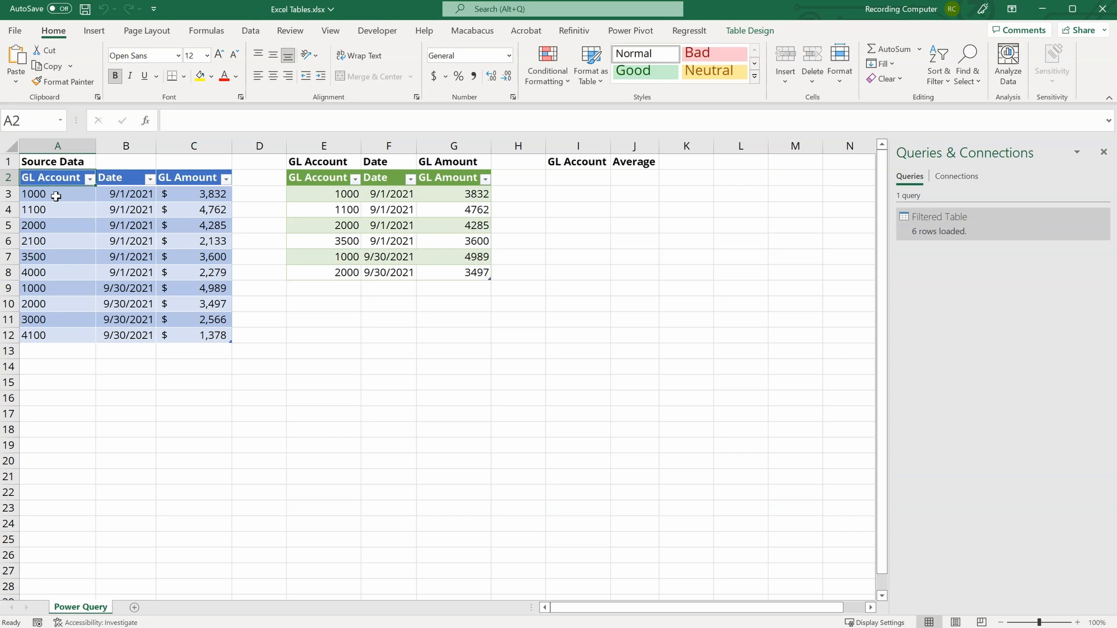
drag(75, 196, 79, 329)
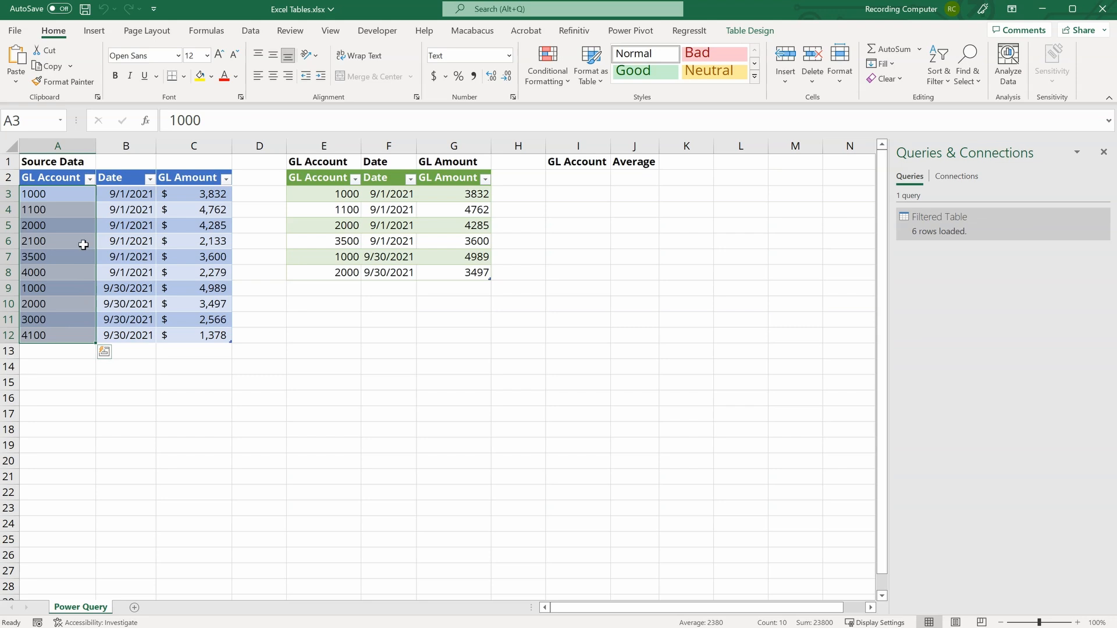
Load the source data table at A2 into the Power Query Editor again as a second query.
click(67, 181)
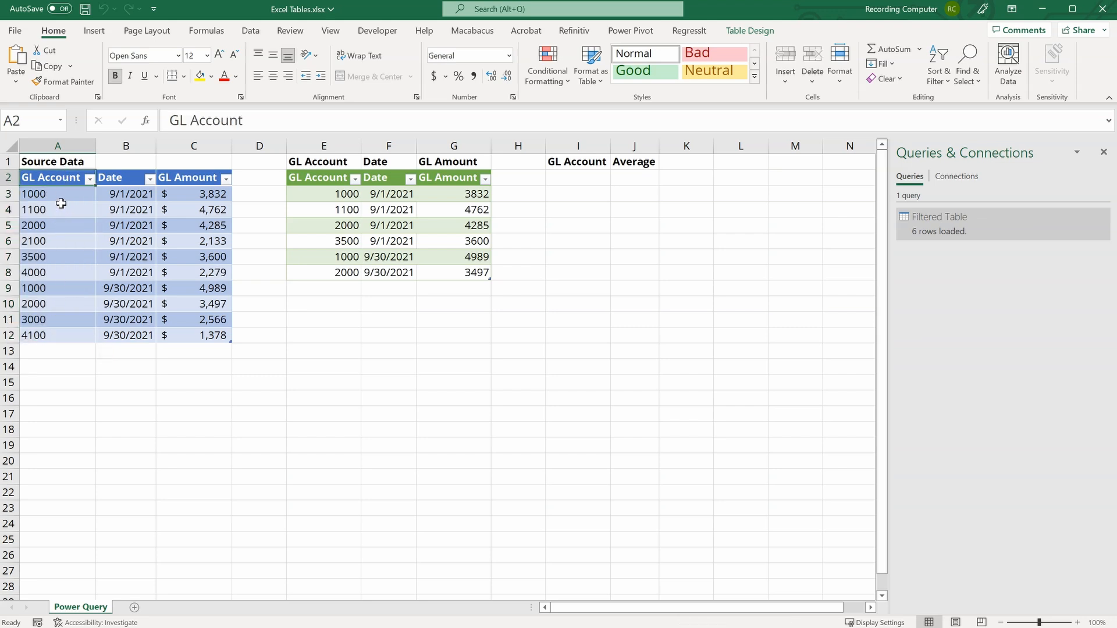
click(255, 34)
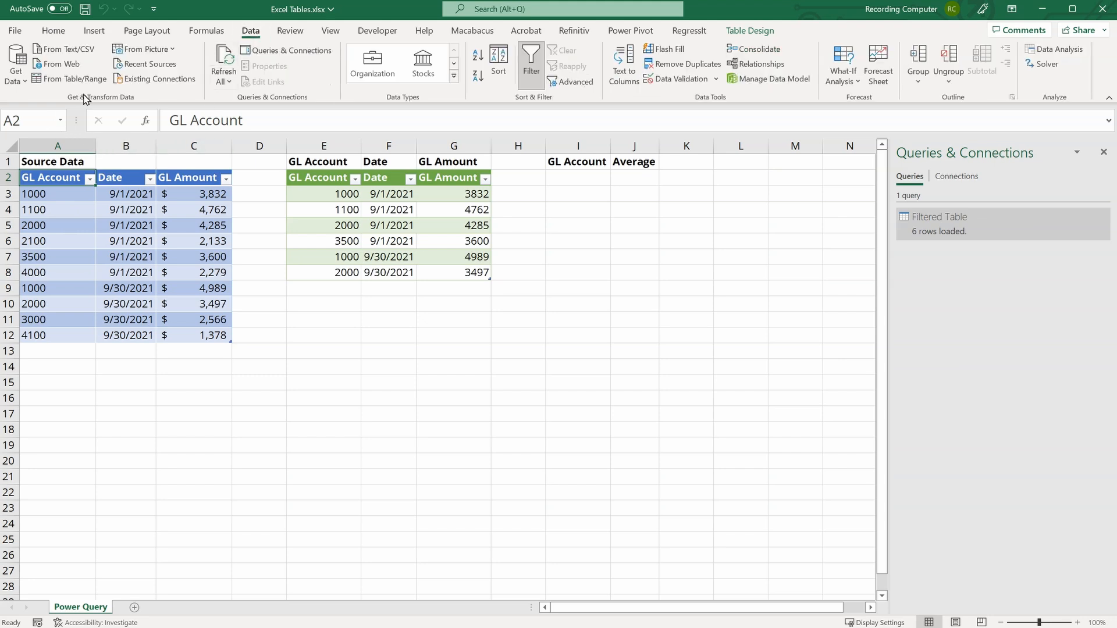
click(21, 77)
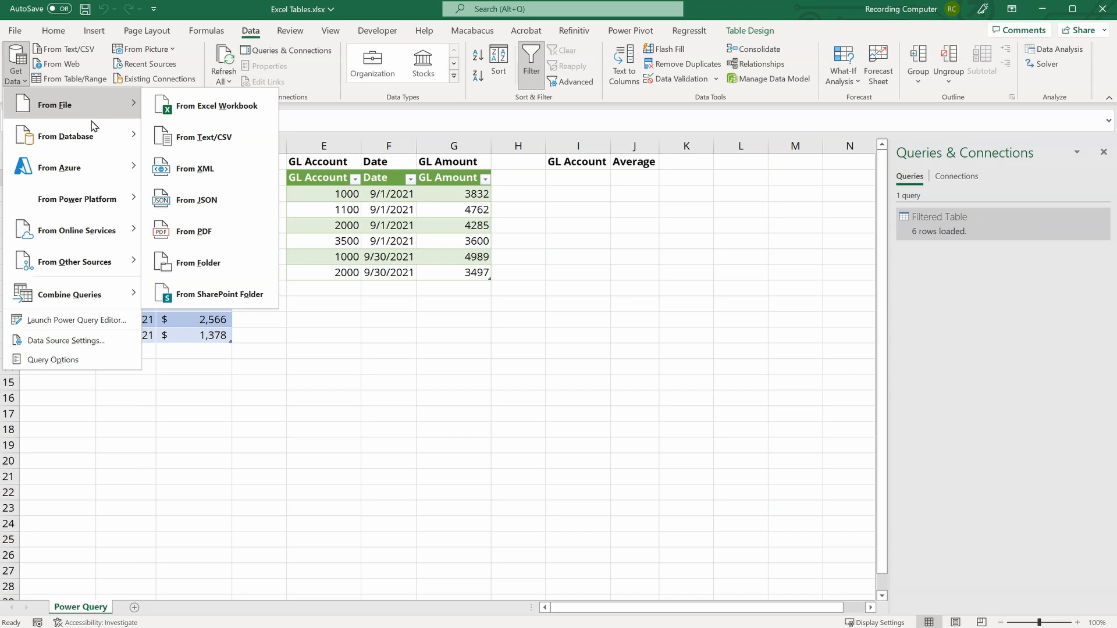
mouse_move(96, 260)
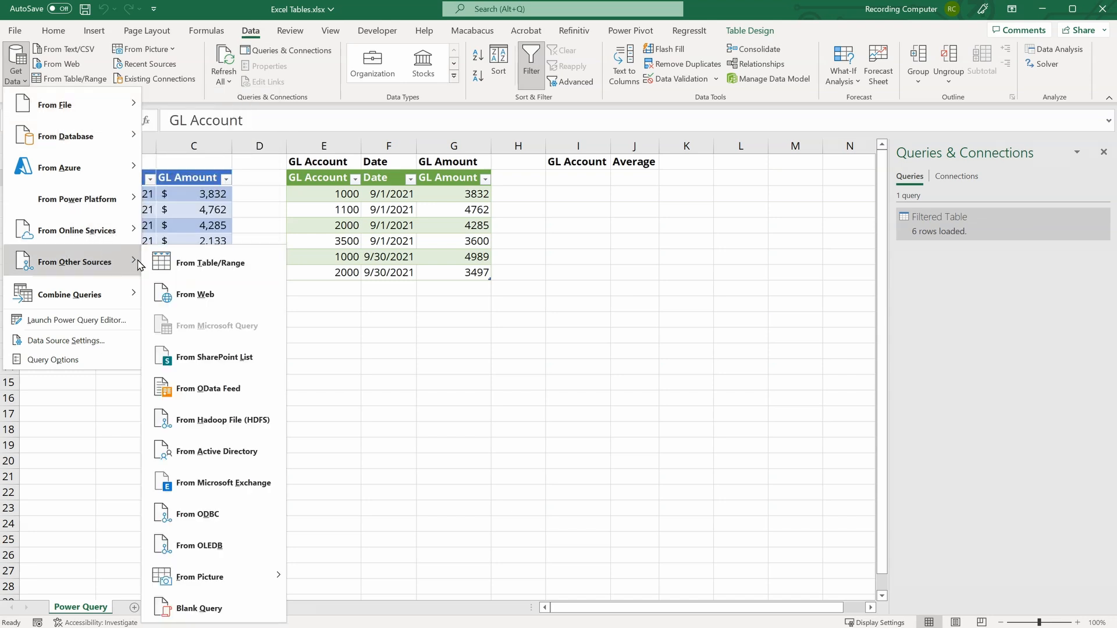
click(256, 265)
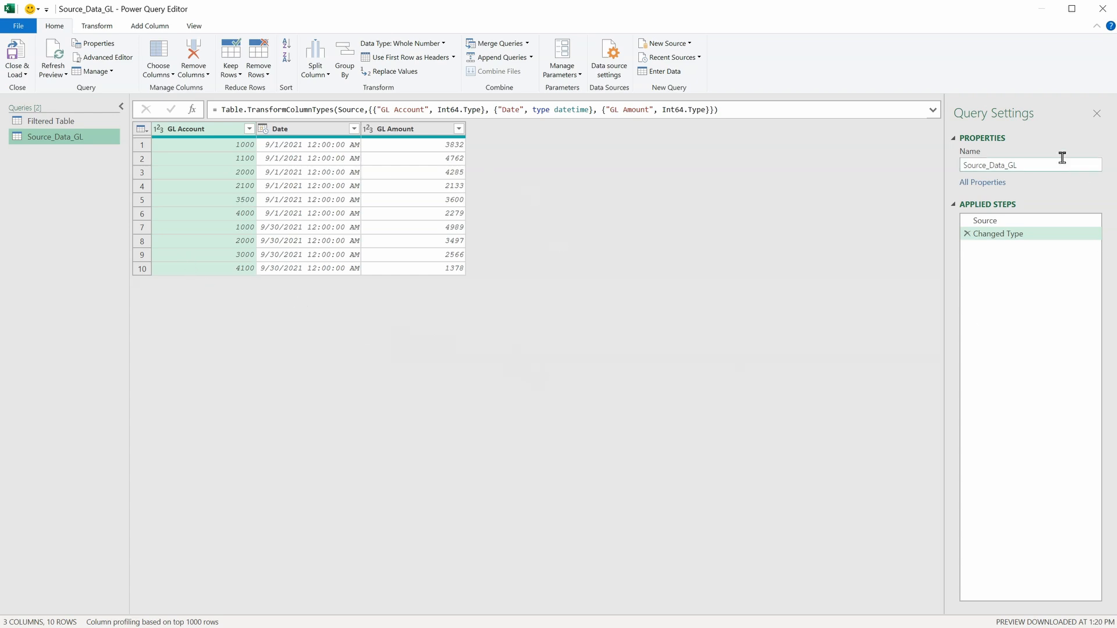
Rename the new Source_Data_GL query as Aggregated Data.
double_click(1032, 164)
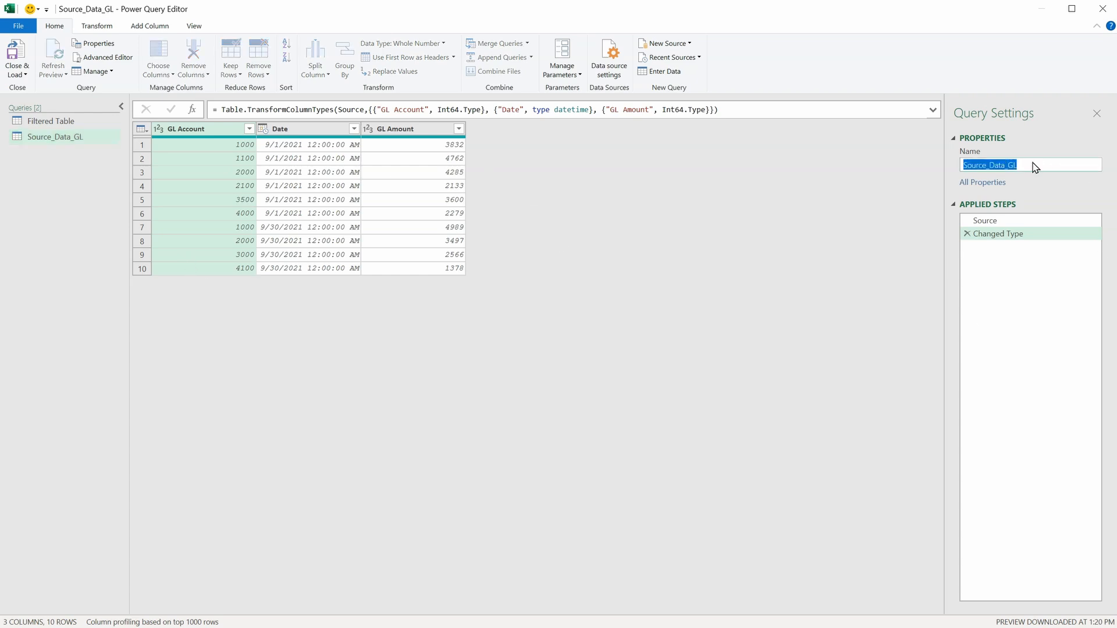
text(Aggregated Data)
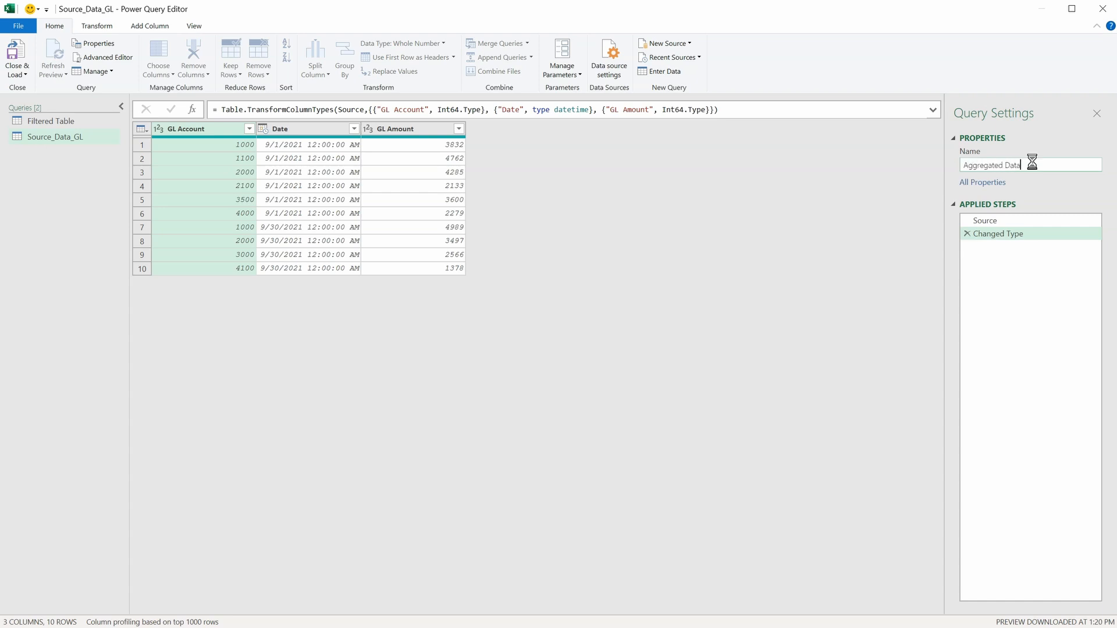
key(Return)
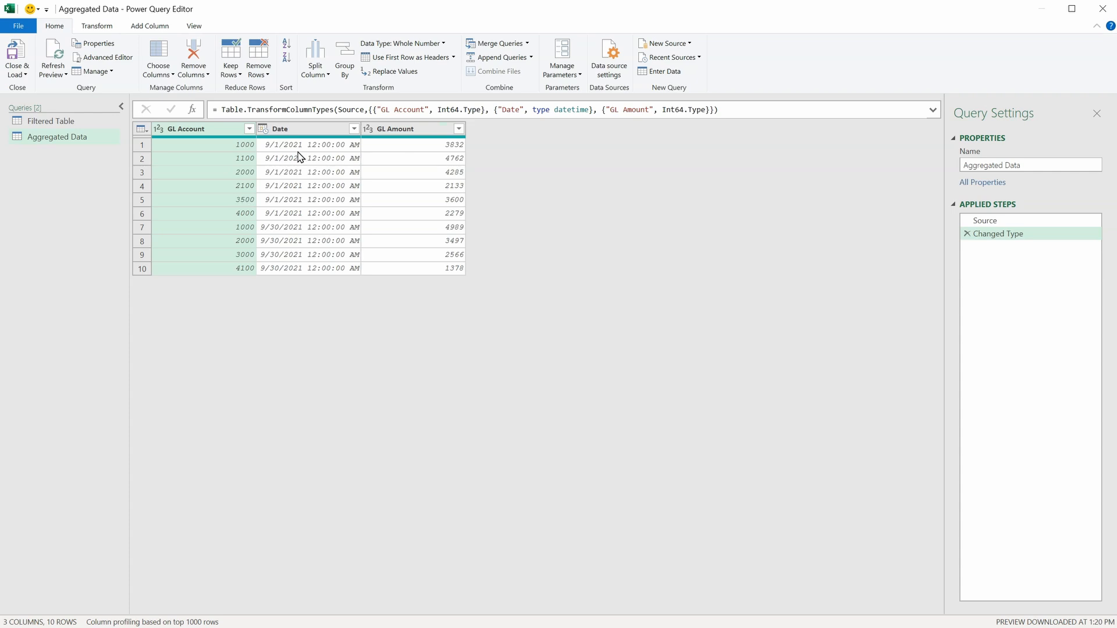
Remove the Date column from the Aggregated Data query.
click(296, 129)
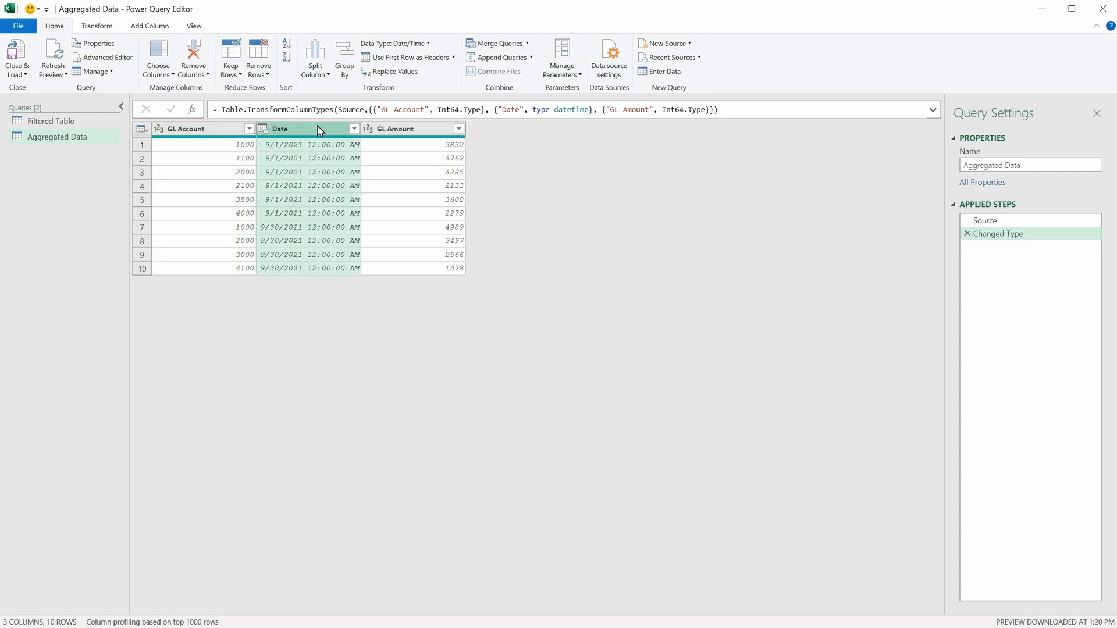
right_click(311, 133)
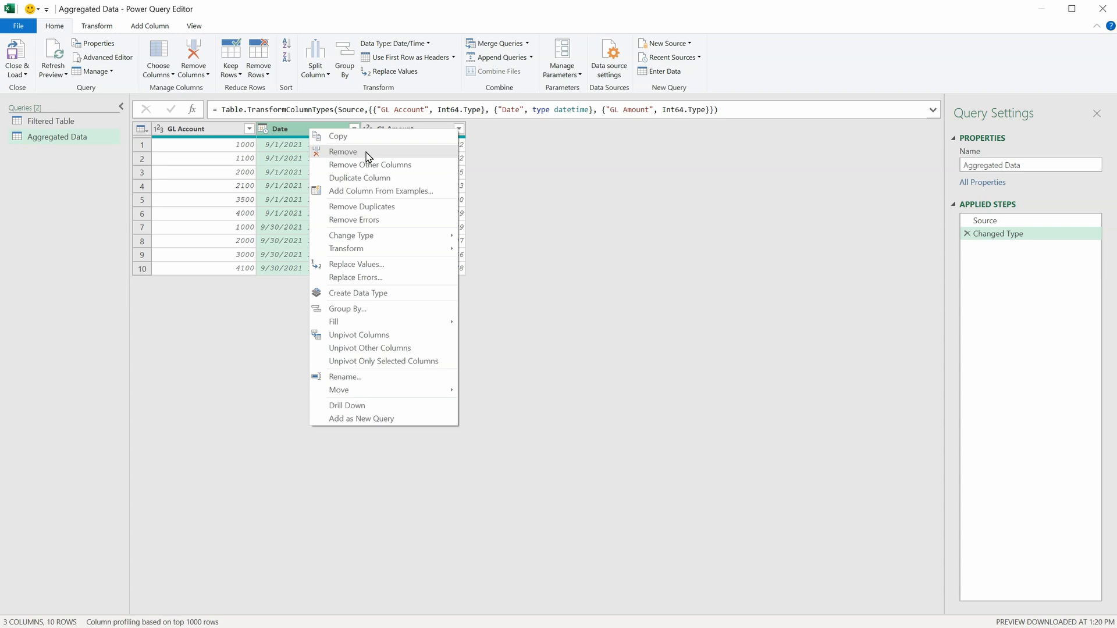
click(545, 173)
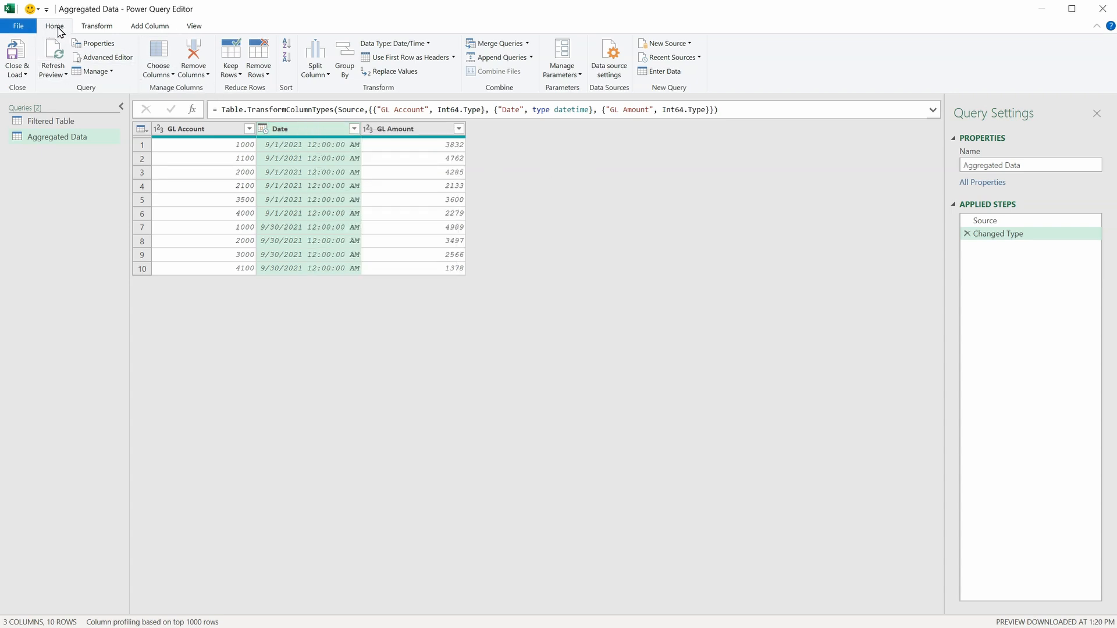
click(196, 72)
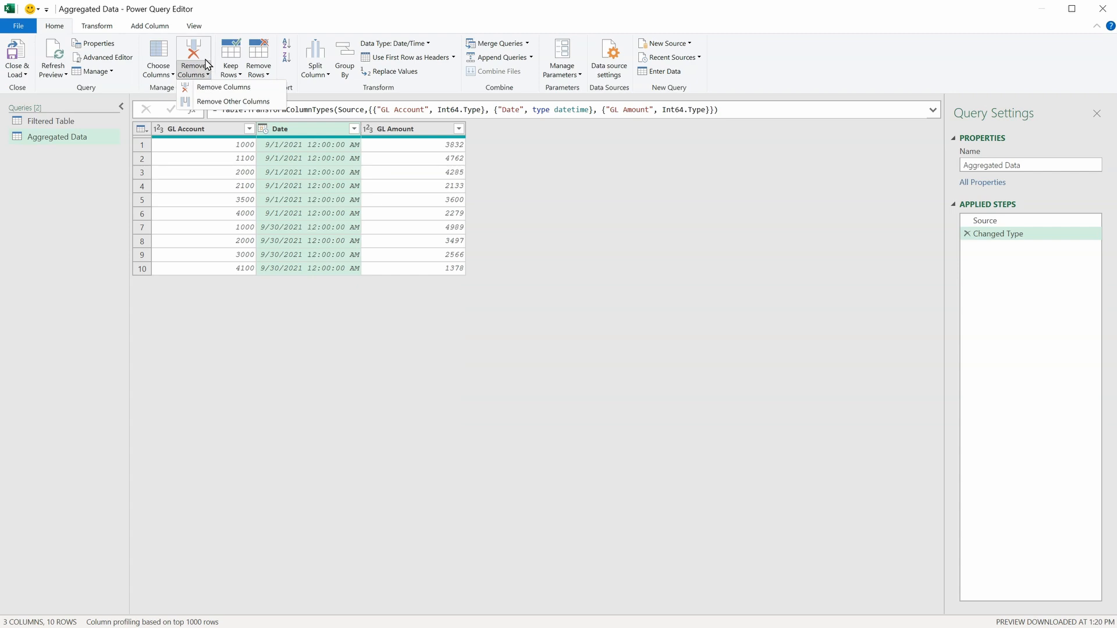
click(258, 89)
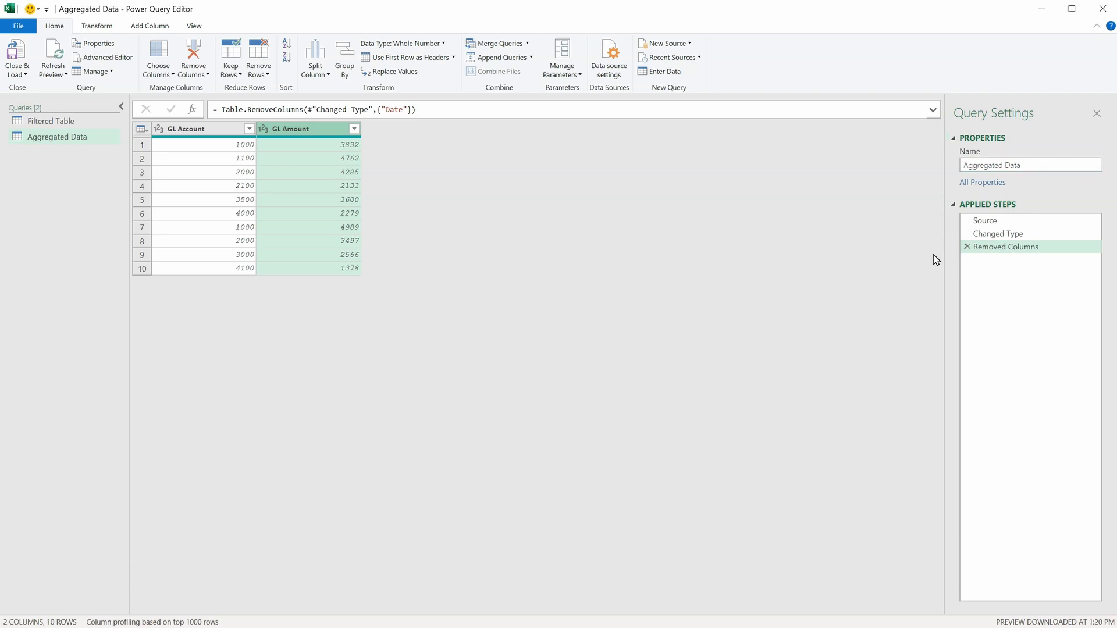
Review the query's data at the Source, Changed Type and Removed Columns applied steps.
click(1003, 223)
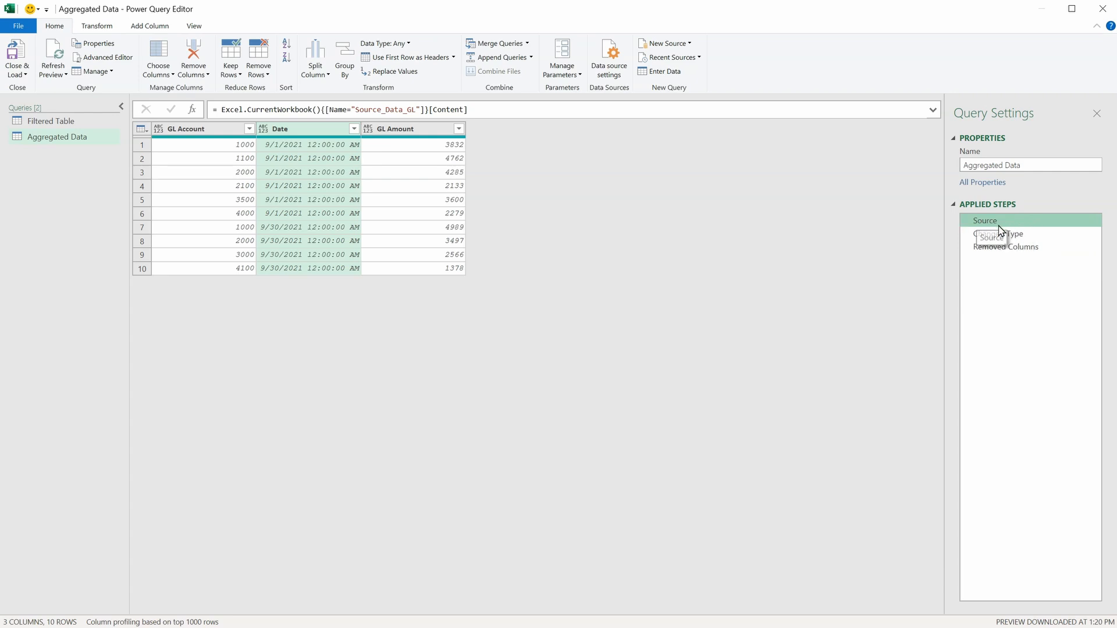
click(1018, 237)
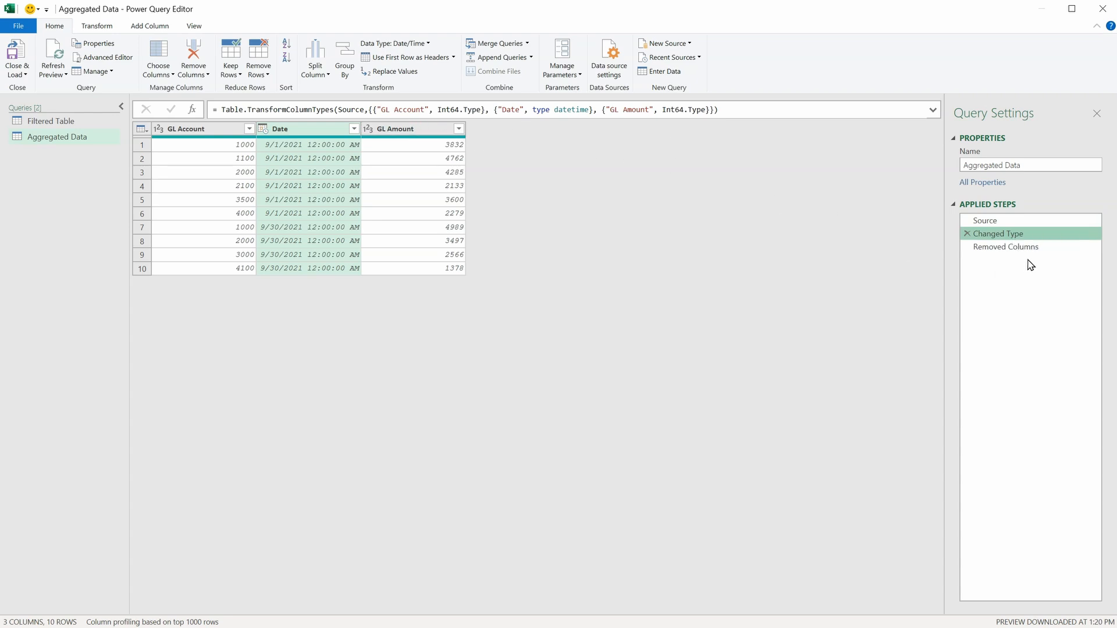
click(999, 249)
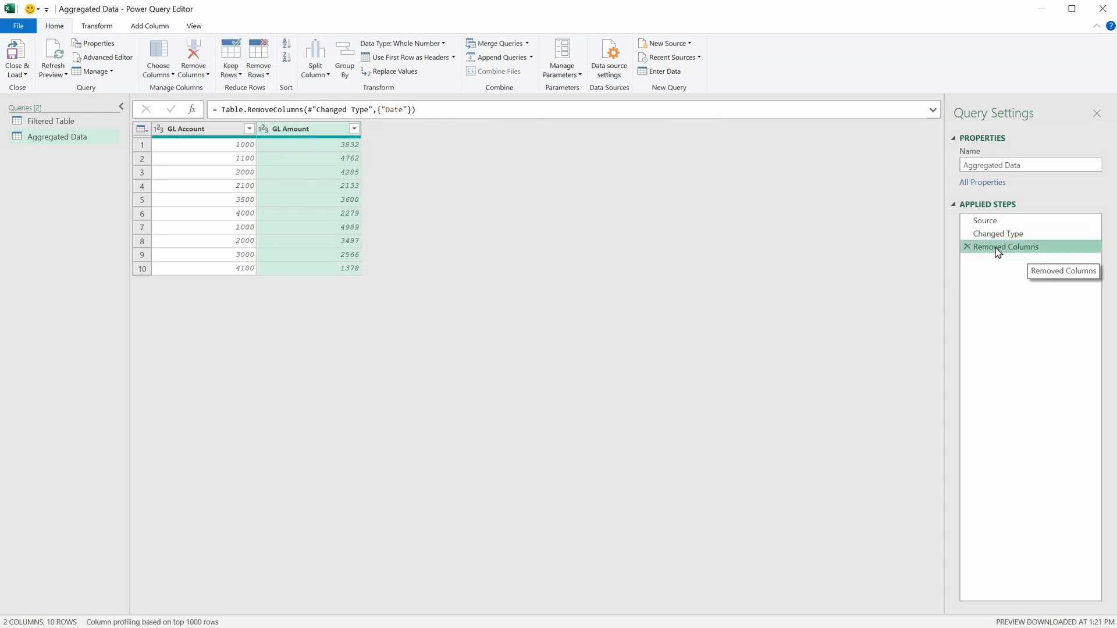
Group the rows by GL Account with a new Average Amount column that averages GL Amount.
click(204, 131)
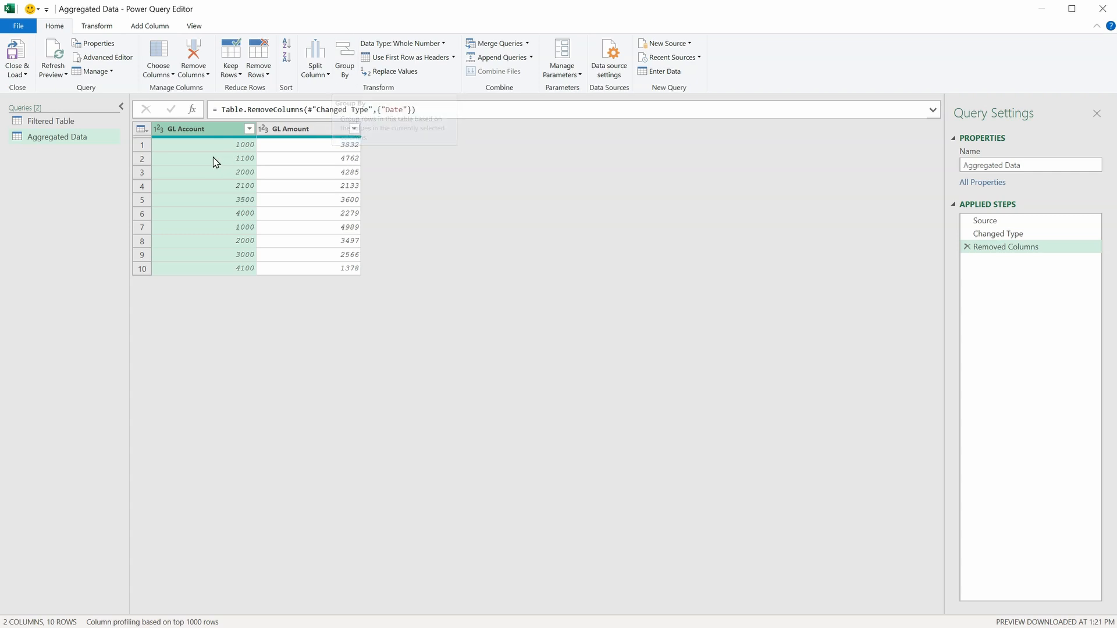
click(96, 27)
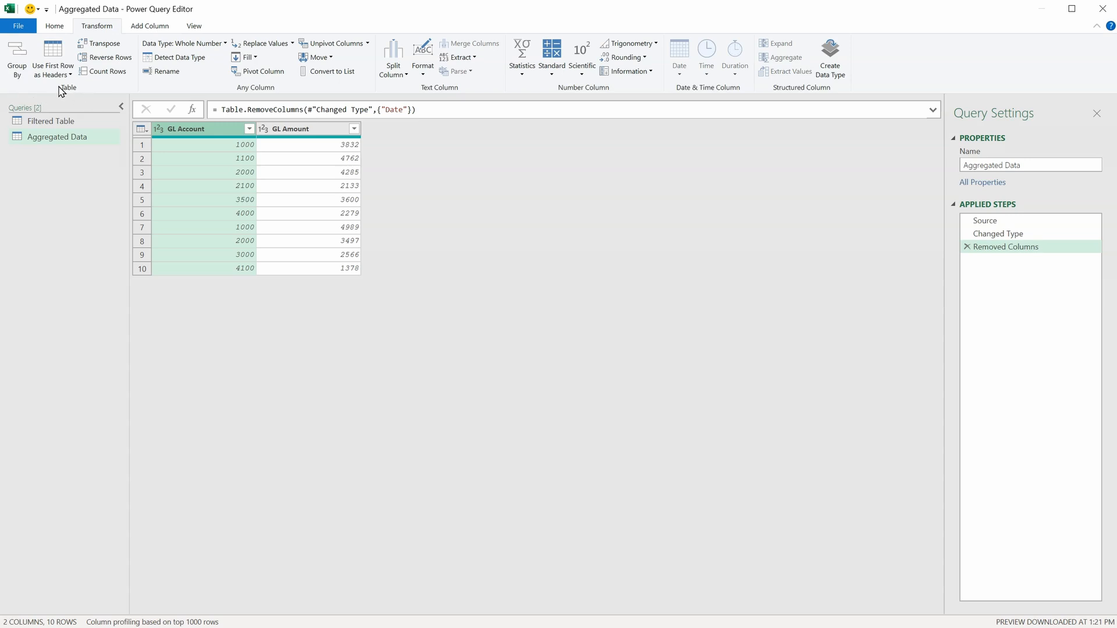
click(16, 68)
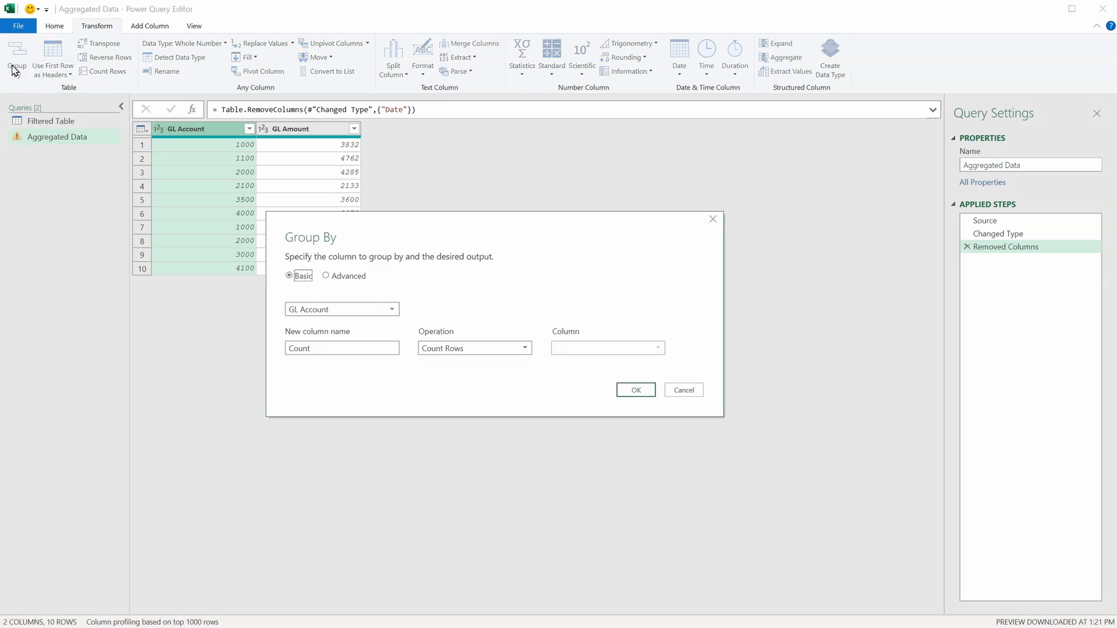
drag(369, 231, 473, 148)
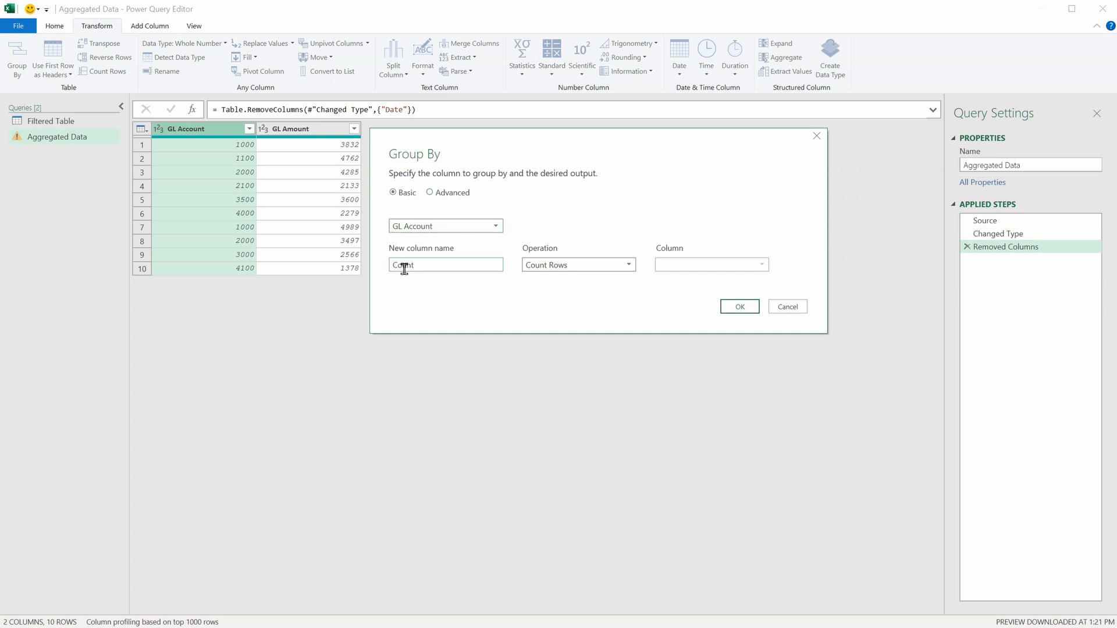
click(588, 265)
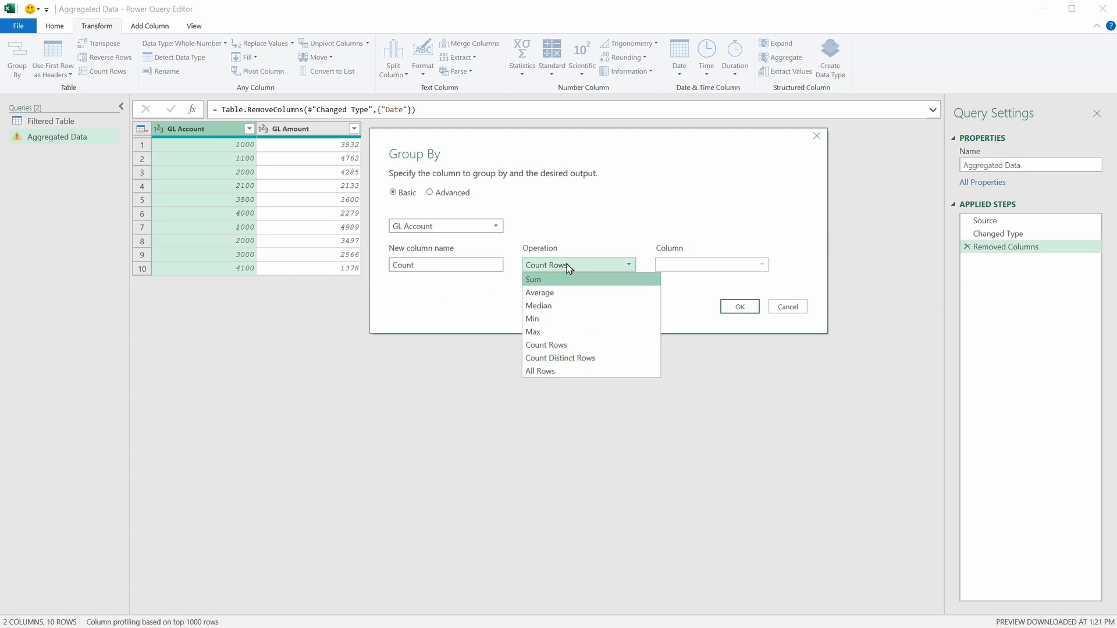
click(578, 294)
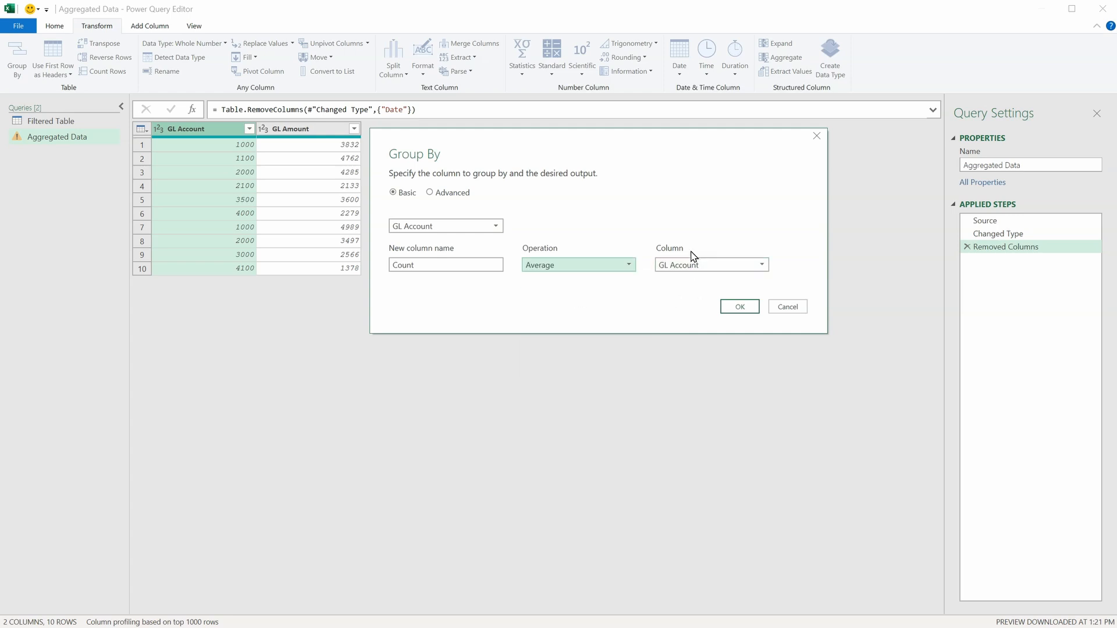
click(679, 265)
click(679, 292)
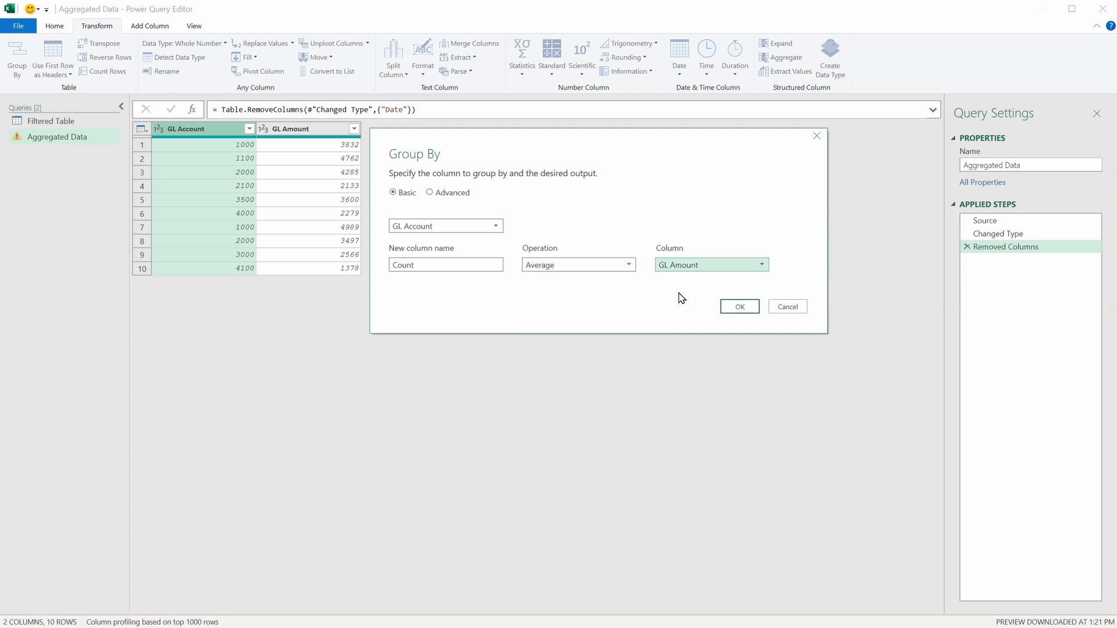
double_click(467, 265)
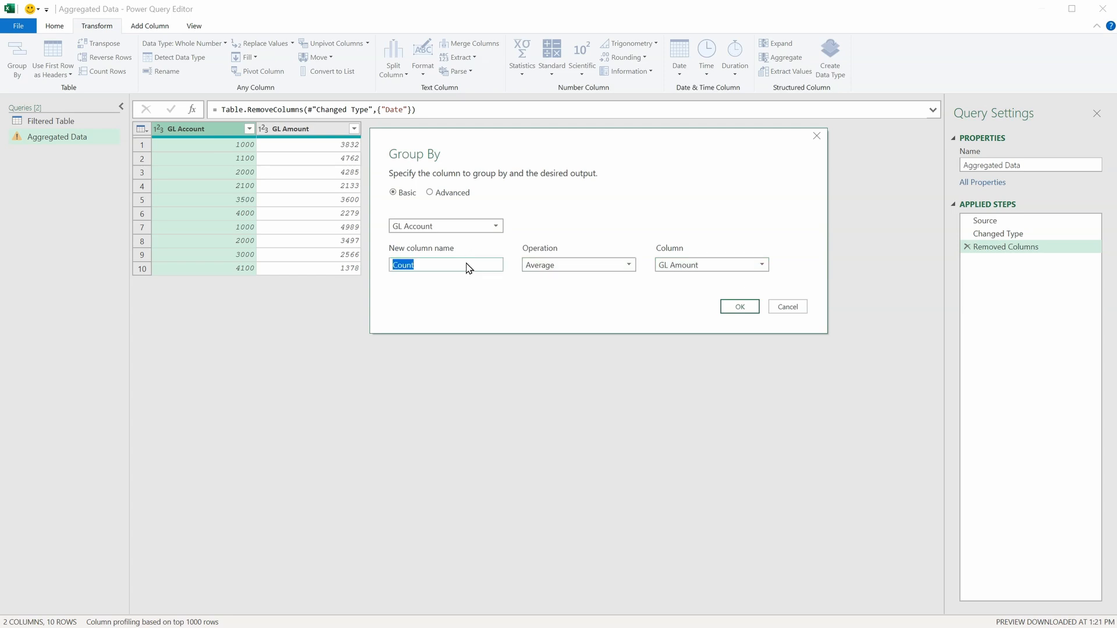
text(Average Am)
click(739, 308)
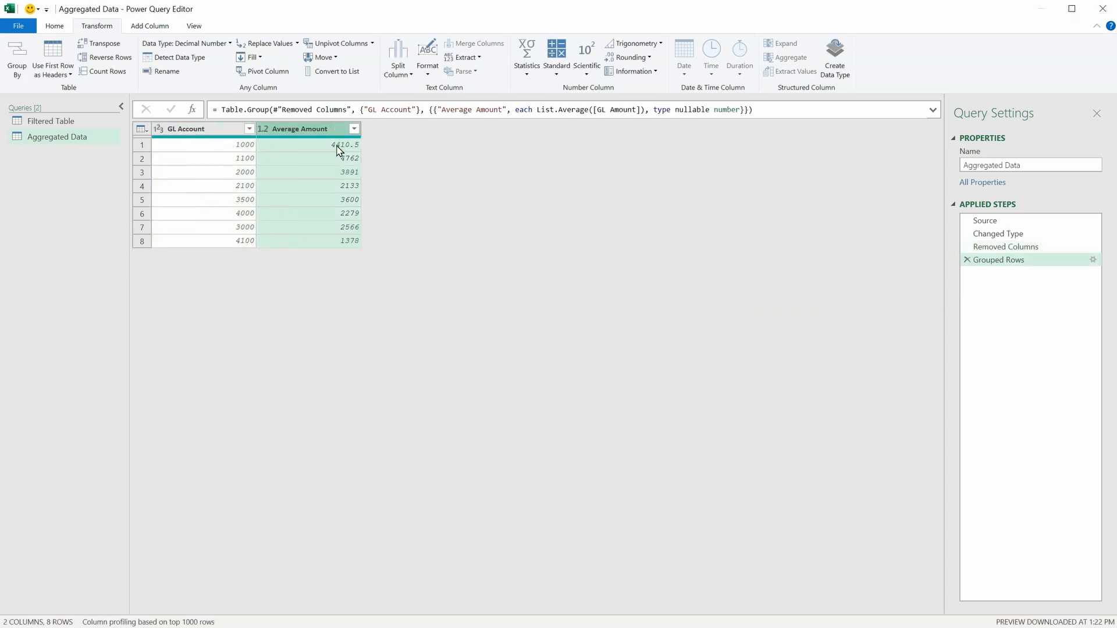
Compare the Removed Columns and Grouped Rows steps, and sort the grouped data by Average Amount in descending order.
click(1040, 254)
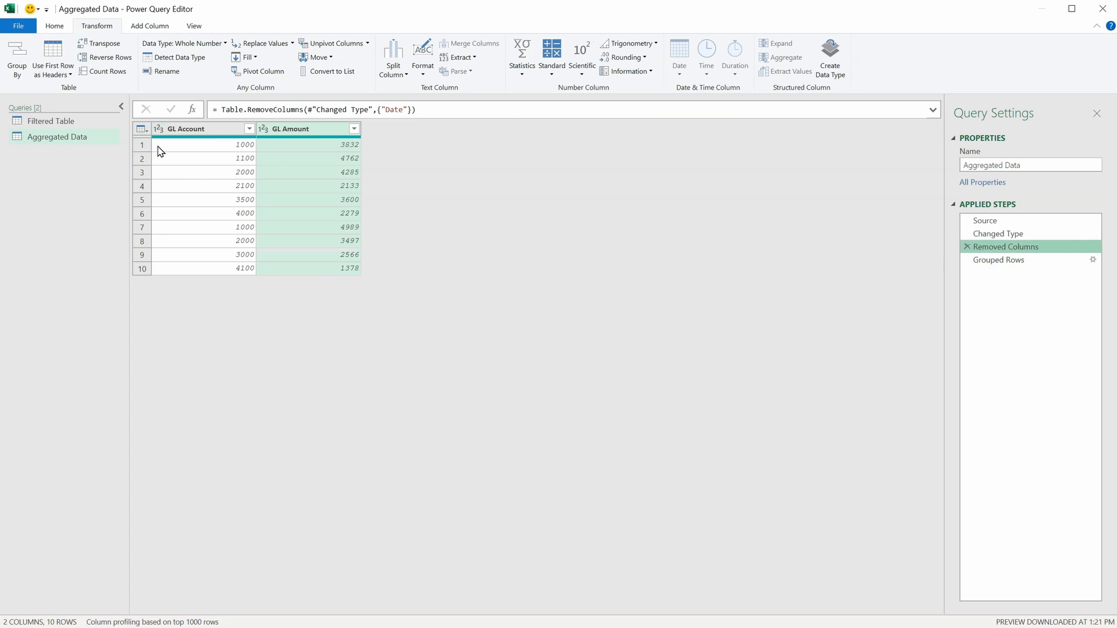
click(1027, 262)
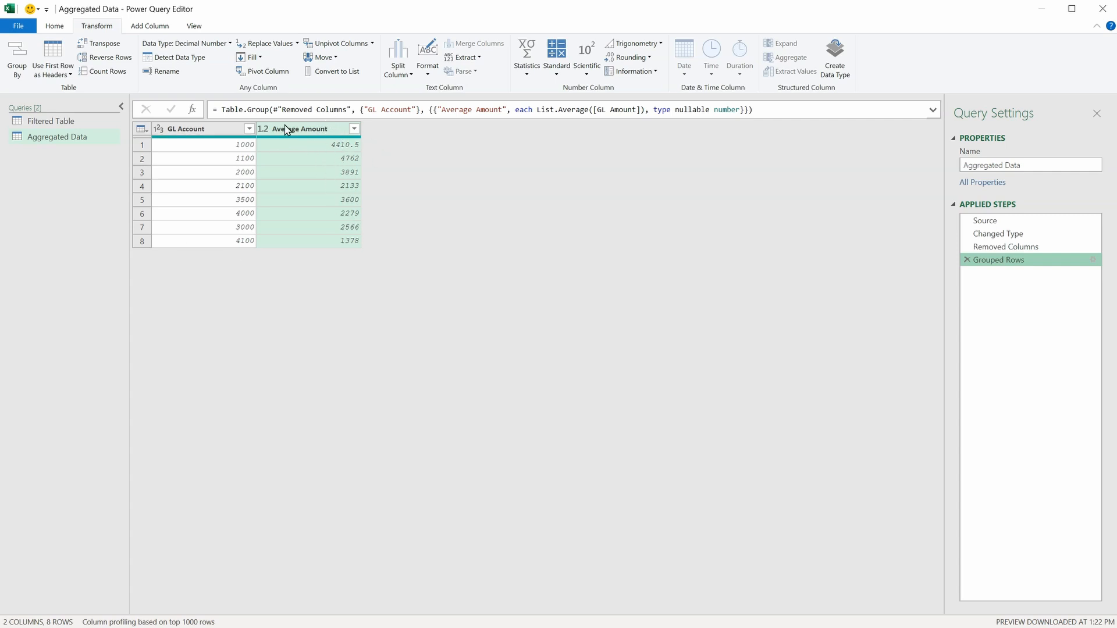
click(353, 129)
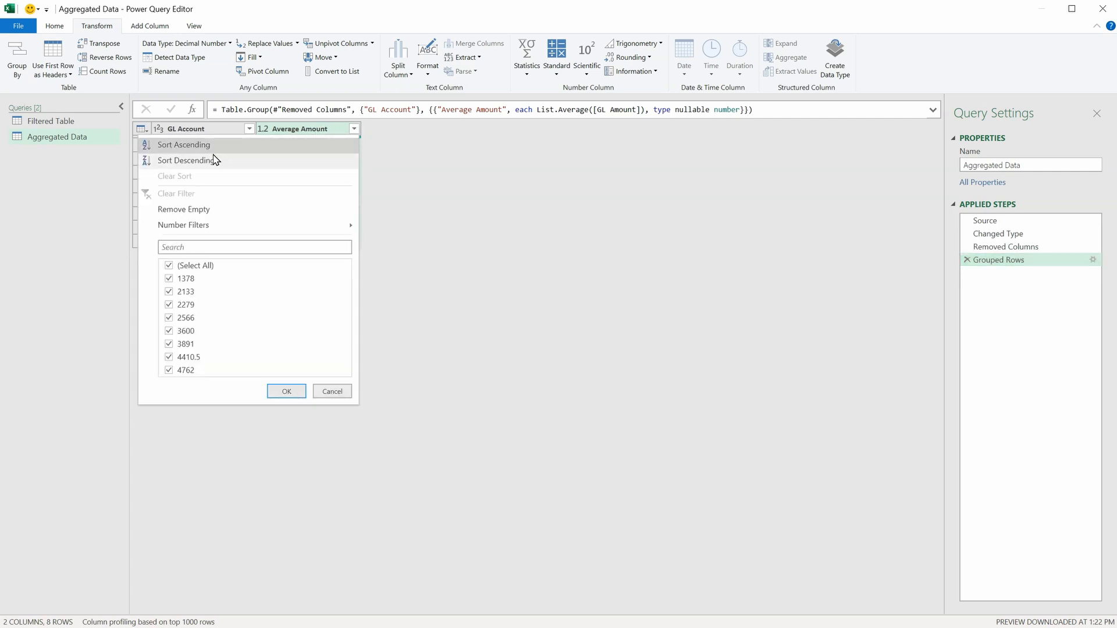
click(196, 166)
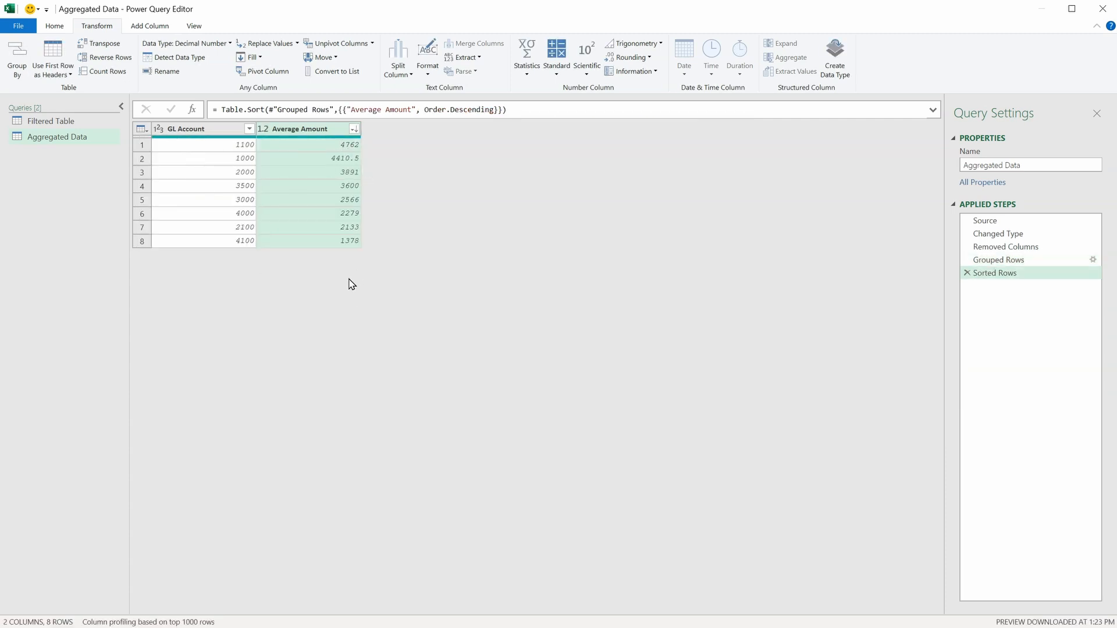
Close the editor and load the aggregated query as a table at cell I2 of the existing Power Query worksheet, without adding it to the Data Model.
click(54, 26)
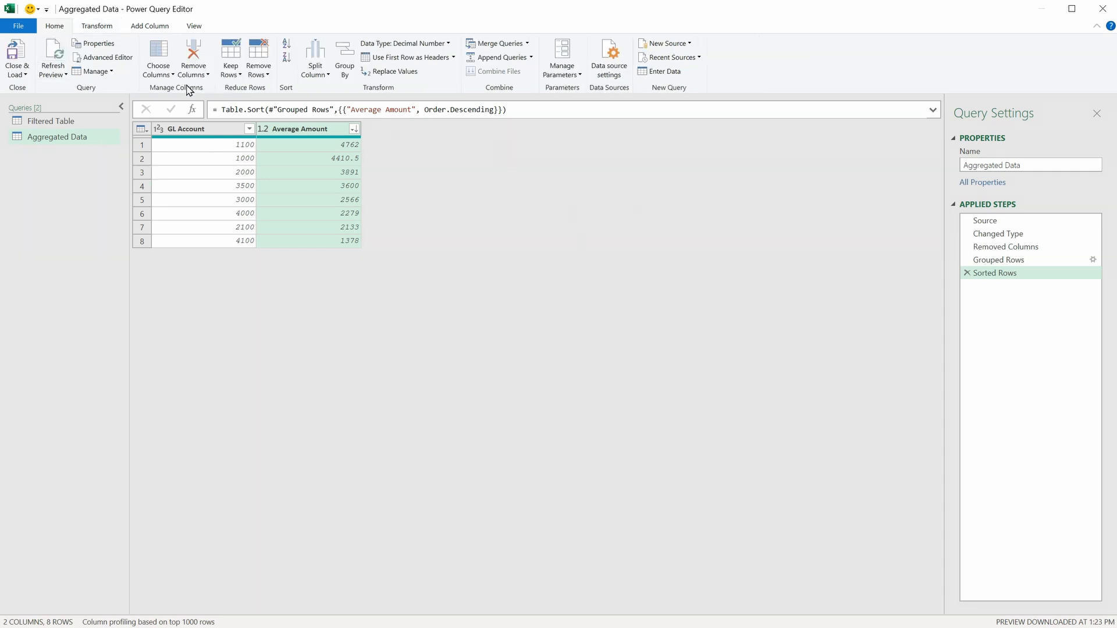
click(25, 75)
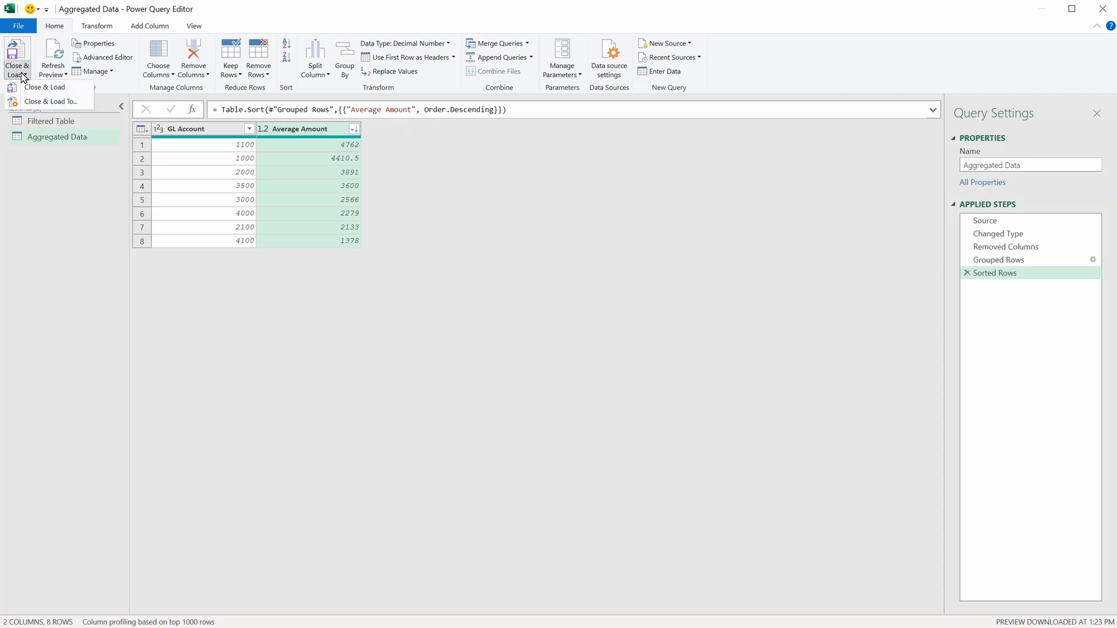
click(44, 102)
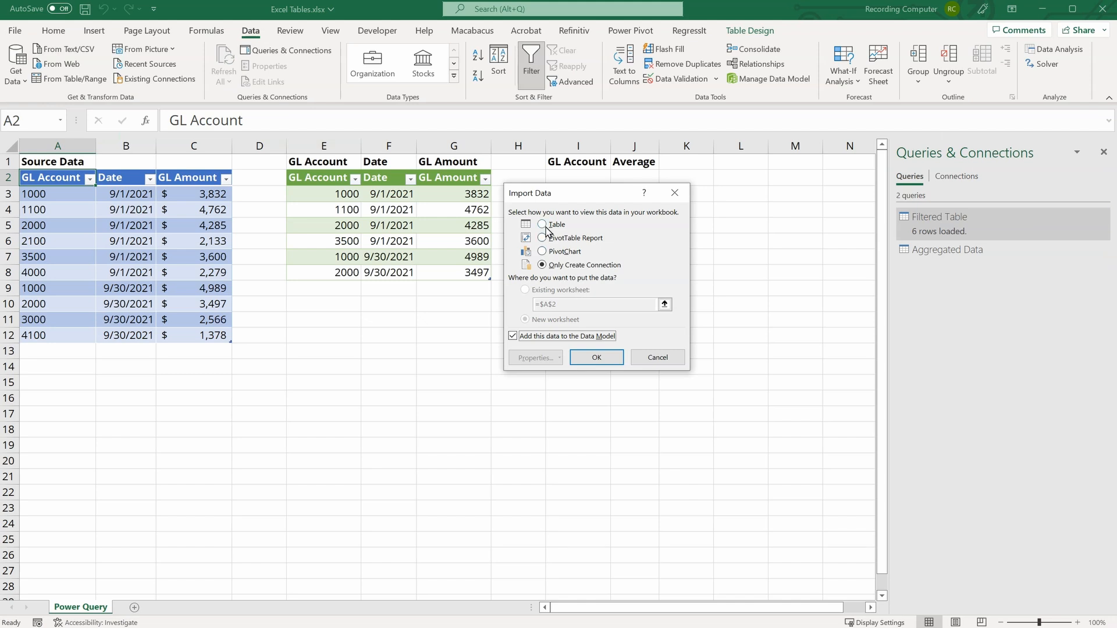
click(543, 225)
click(526, 290)
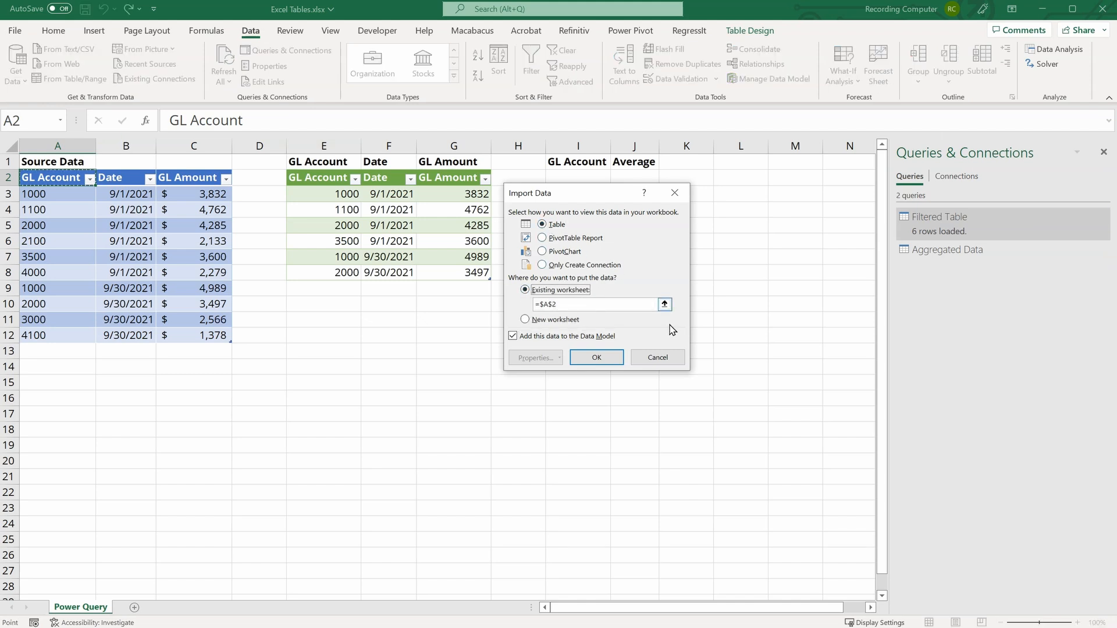
click(664, 304)
drag(587, 194, 616, 318)
click(567, 176)
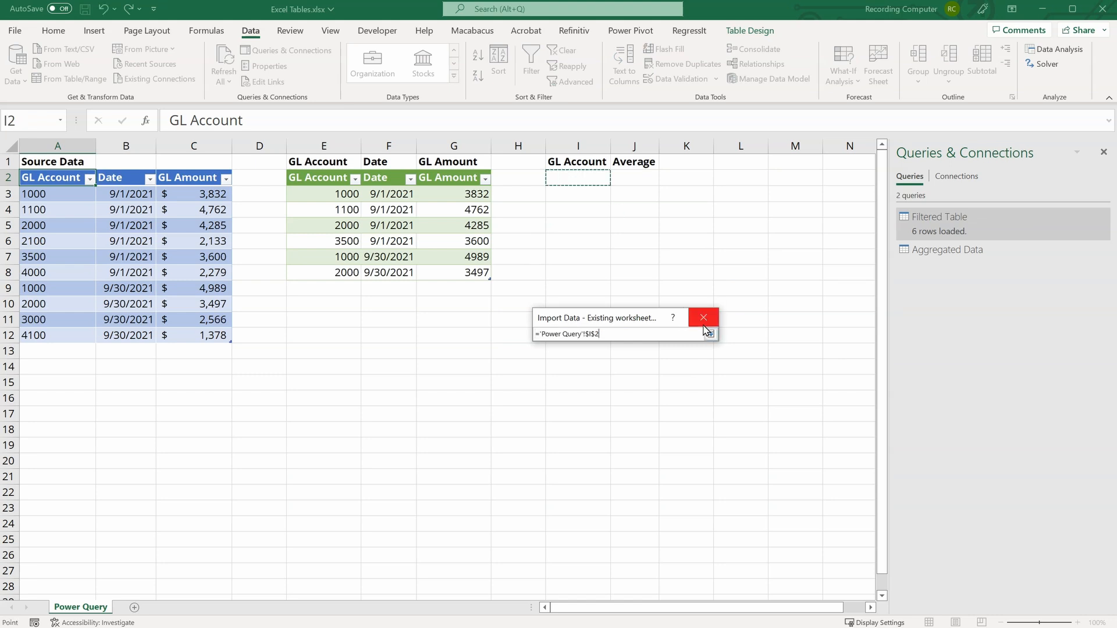
click(703, 318)
click(542, 462)
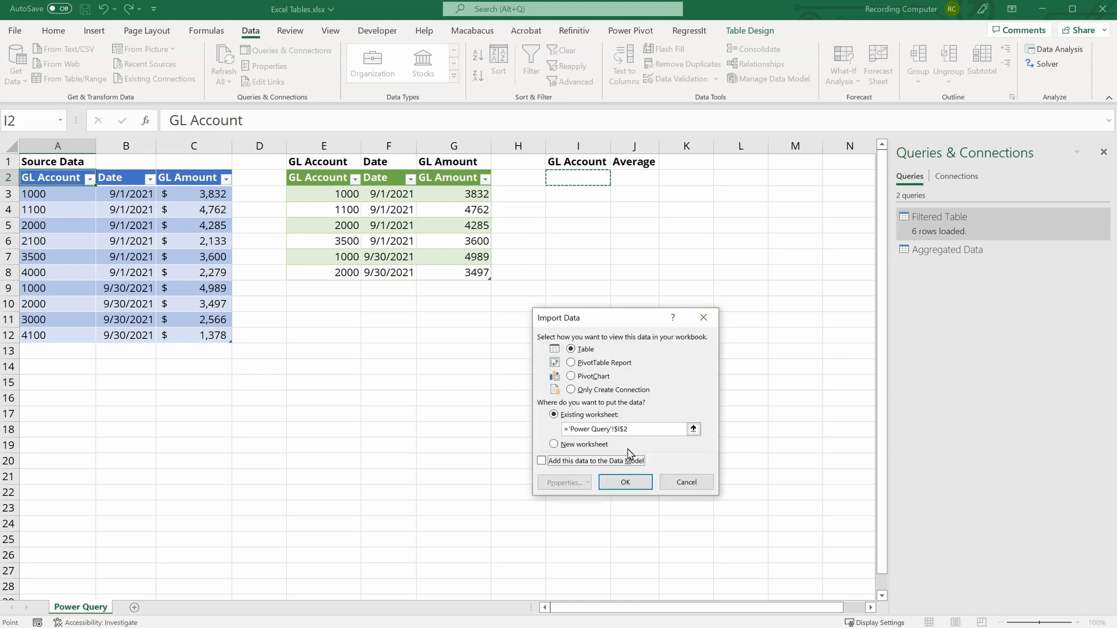
click(622, 483)
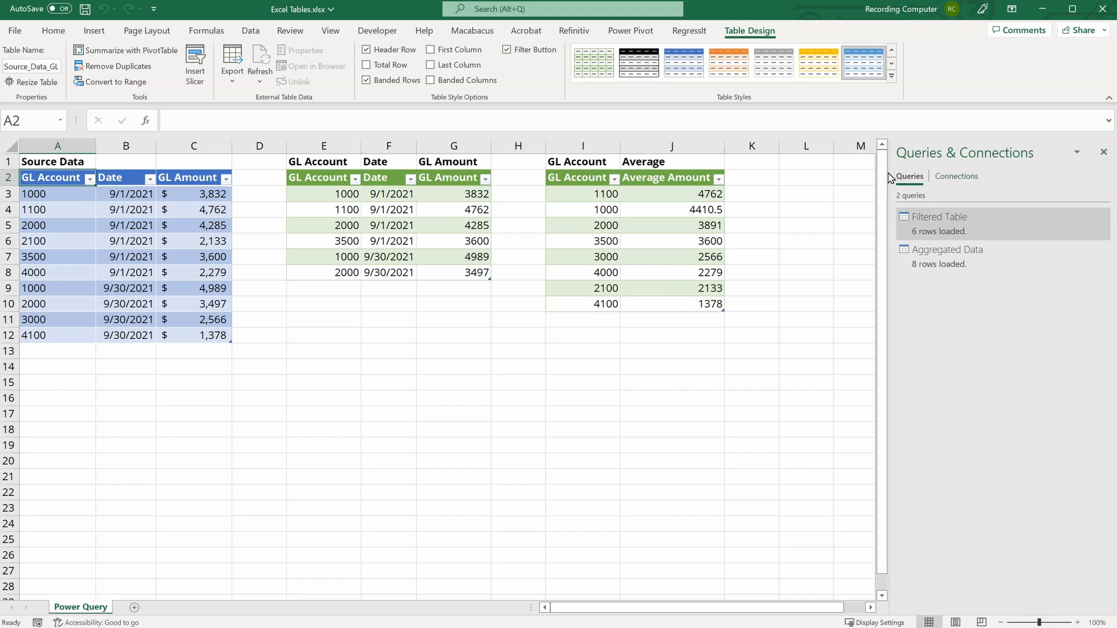
Review the Filtered Table and Aggregated Data entries among the workbook's queries, then hide the query list and display it again.
mouse_move(922, 231)
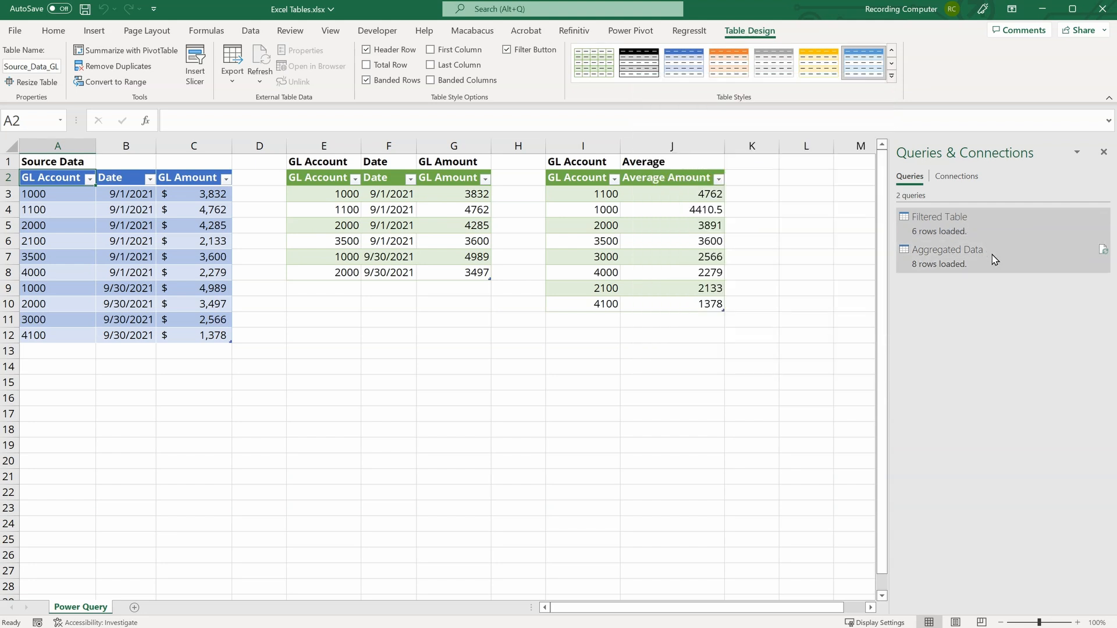
mouse_move(977, 273)
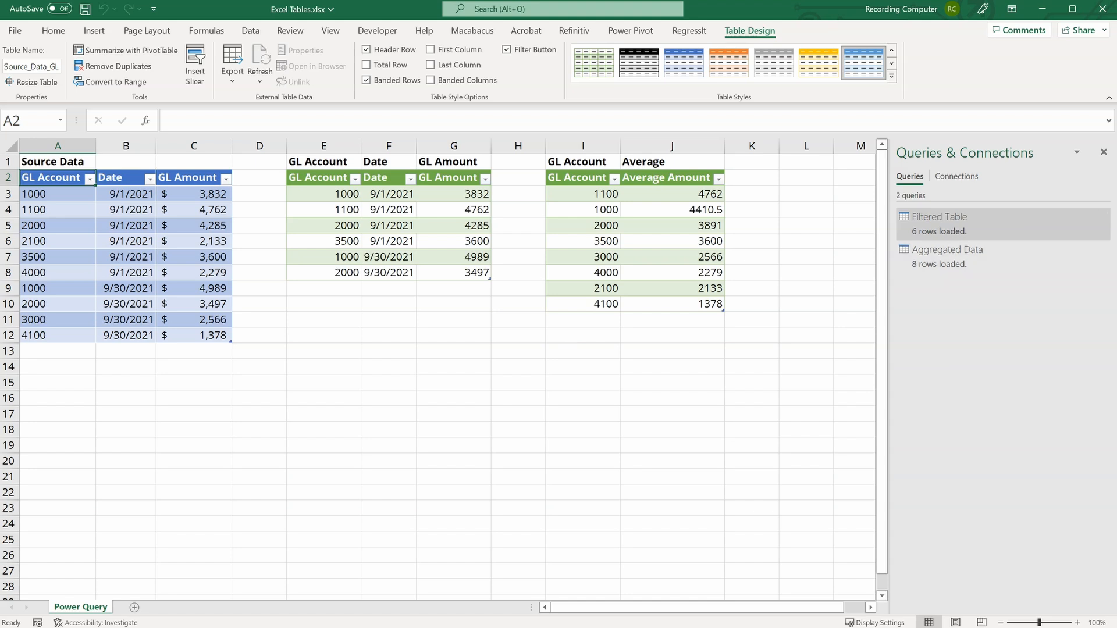
click(1108, 153)
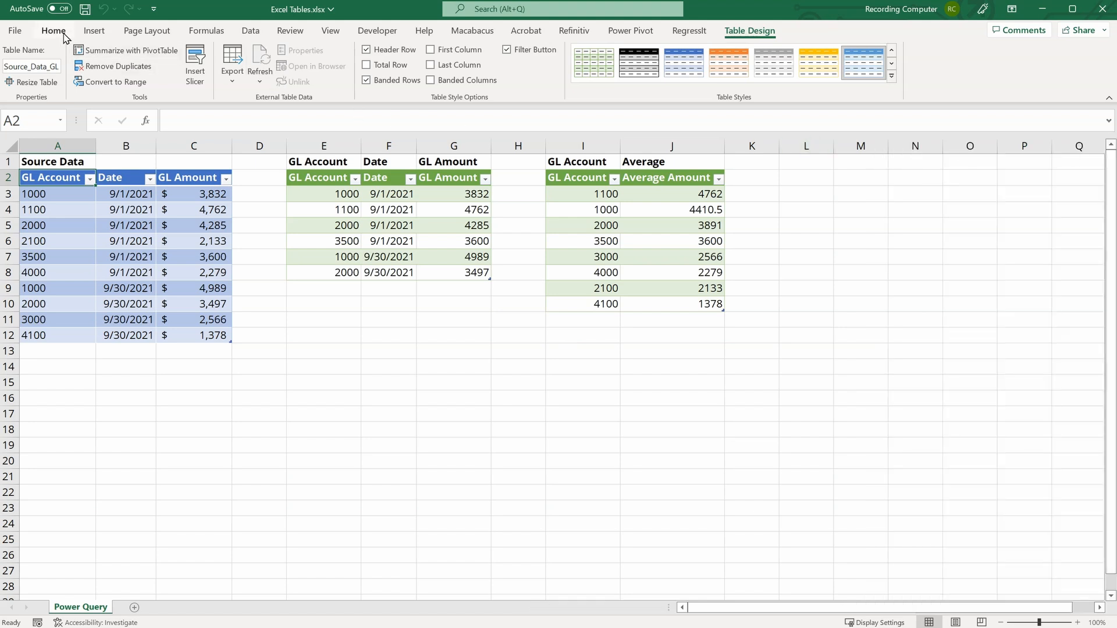
click(250, 32)
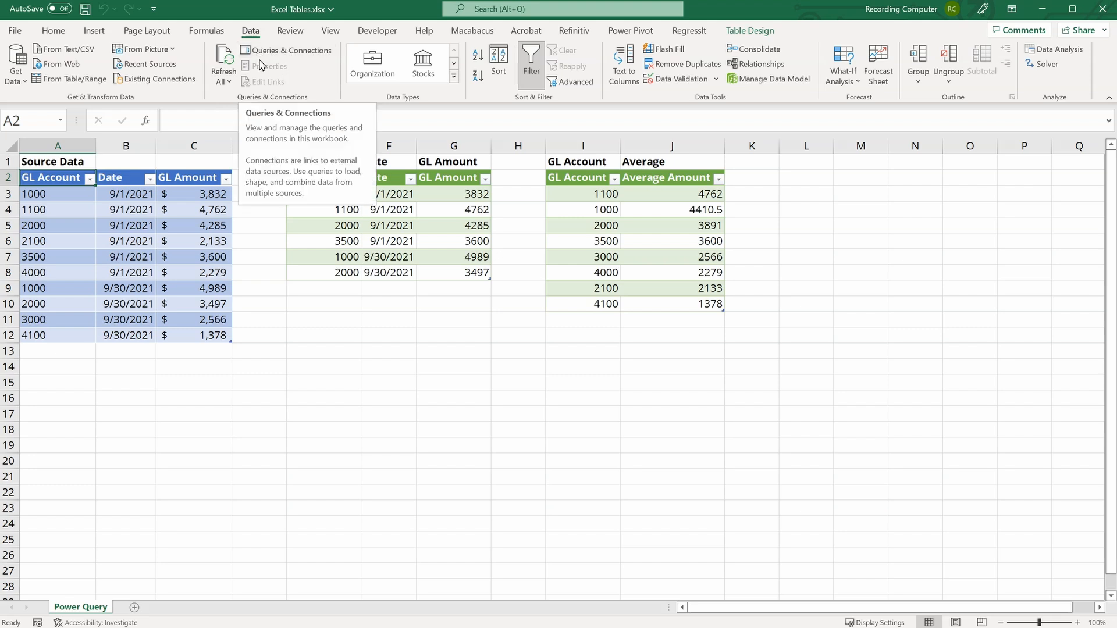
click(290, 53)
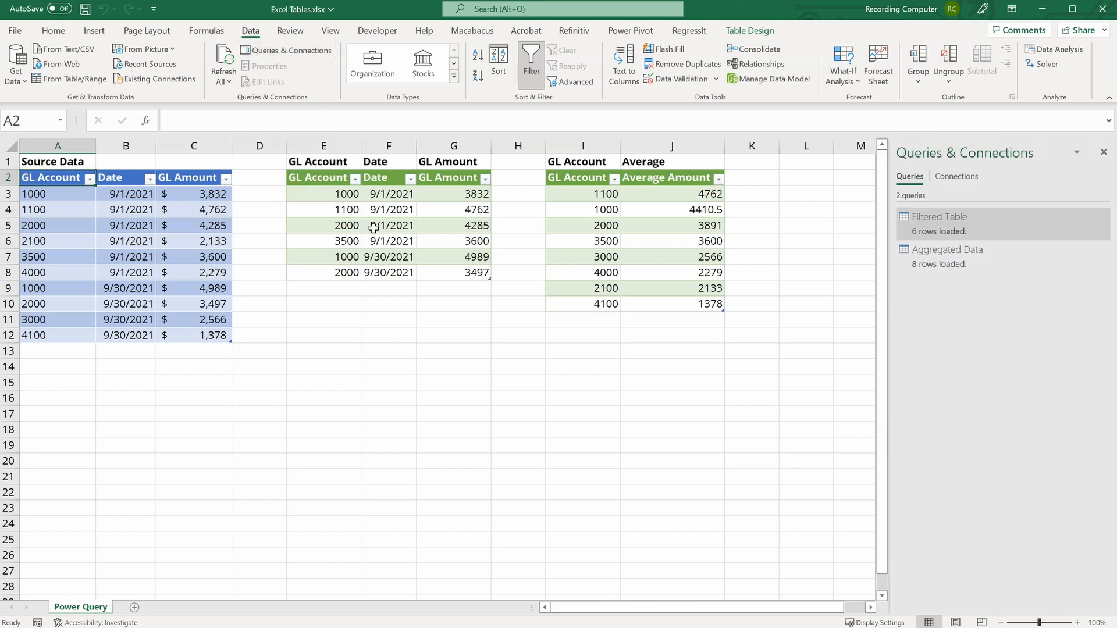
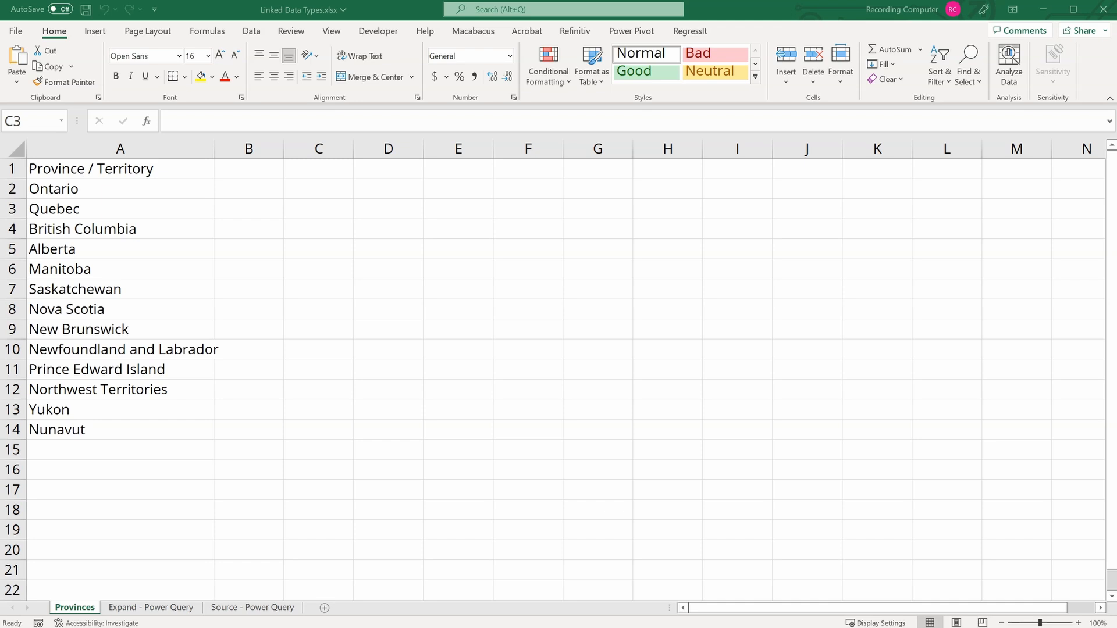
Convert the province and territory names in A2:A14 to the Geography data type.
click(254, 32)
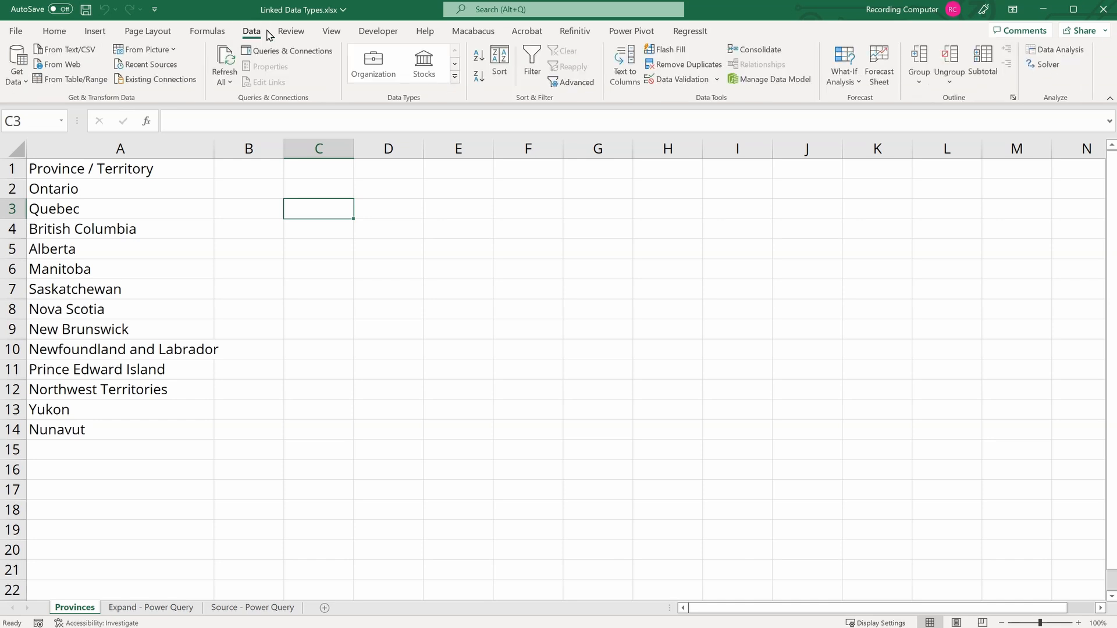
click(454, 75)
click(419, 206)
drag(131, 185, 132, 429)
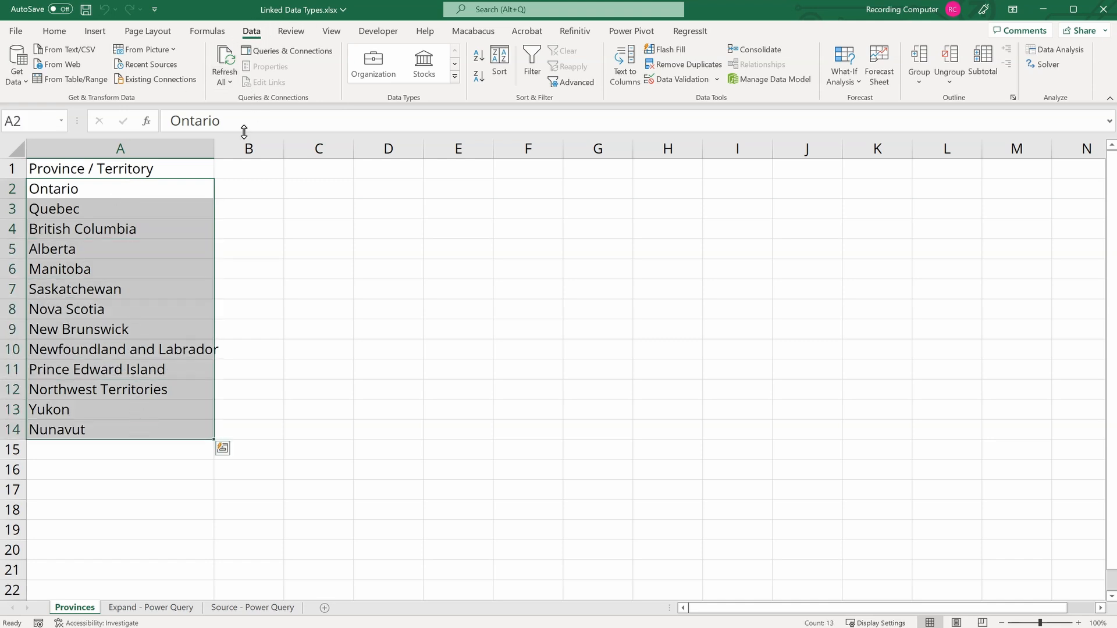
click(454, 76)
click(424, 127)
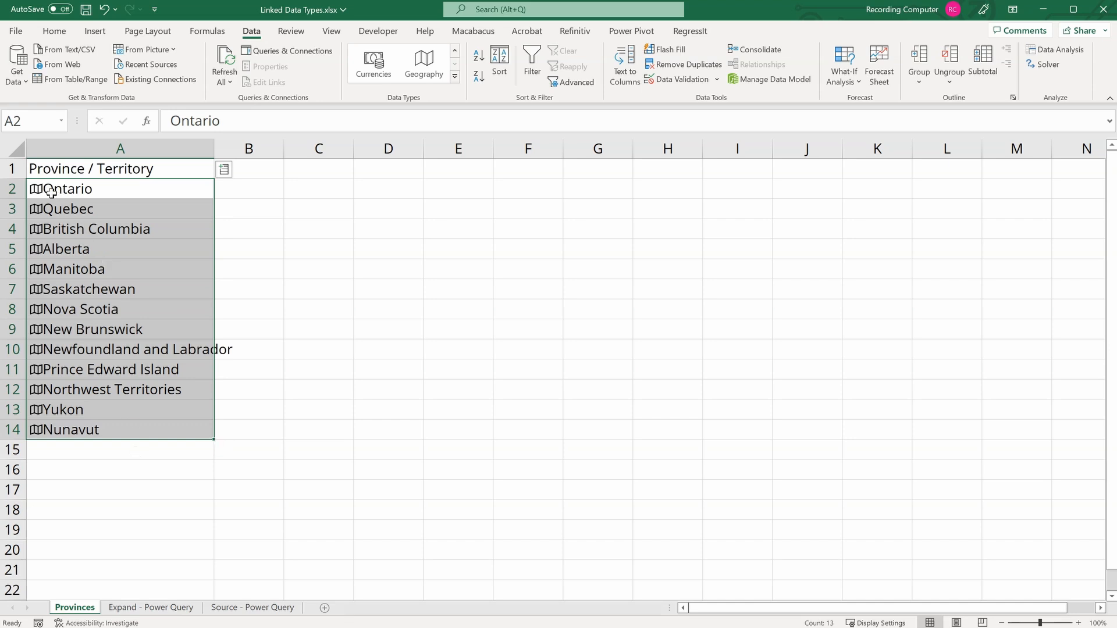
Extract Capital/Major City from Ontario's data card into B2 and fill the formula down to B14.
click(36, 190)
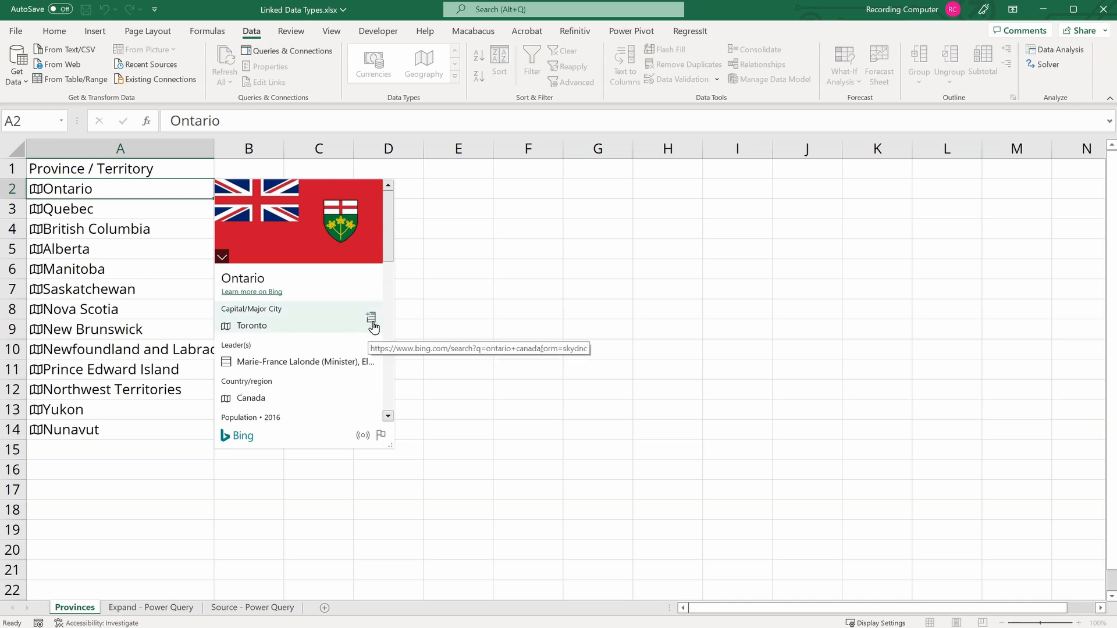
click(372, 321)
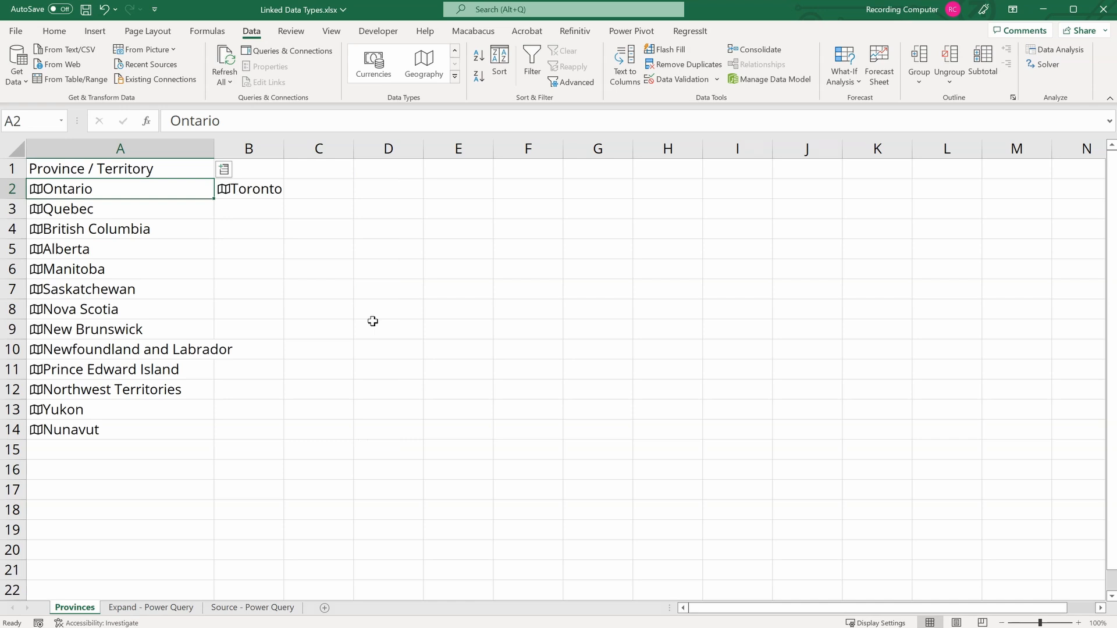
click(250, 192)
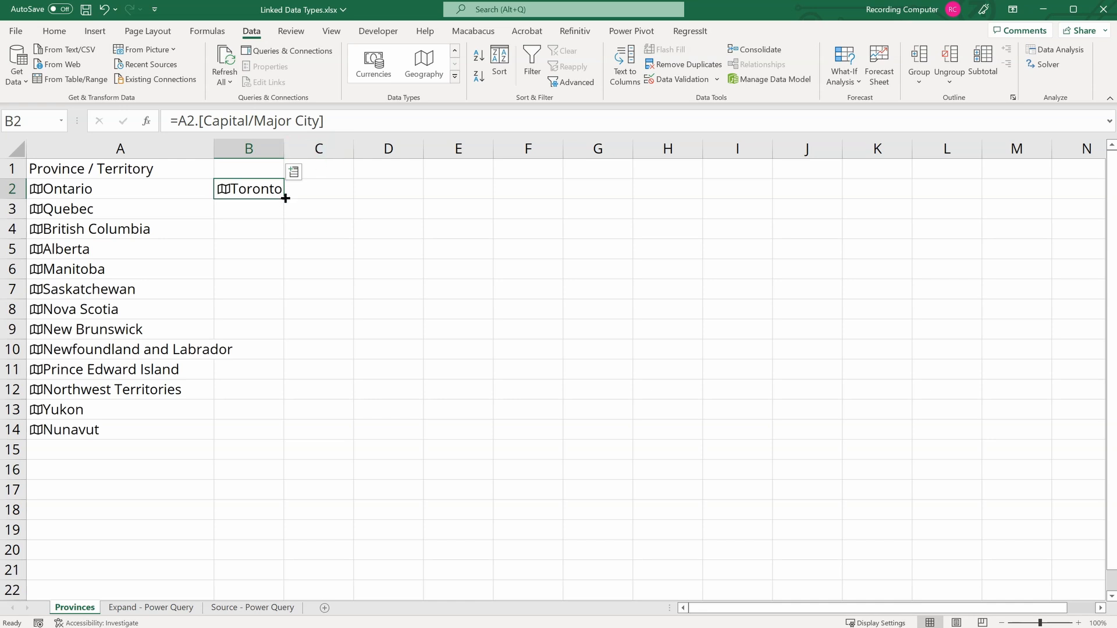
double_click(282, 200)
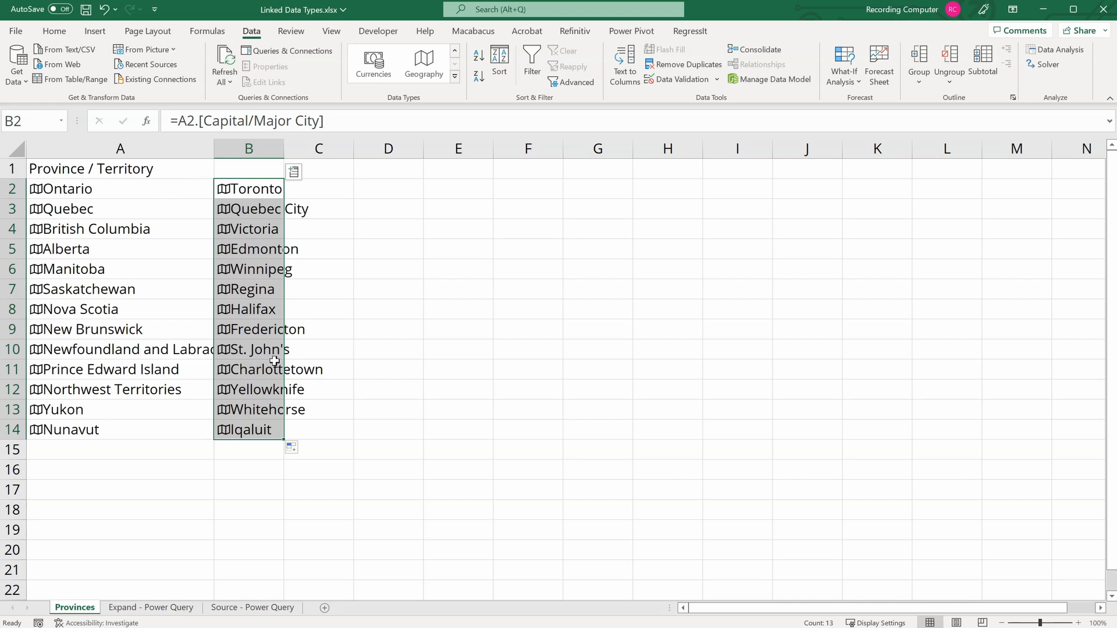
Enter the header Capital City in cell B1.
click(264, 170)
text(Capital C)
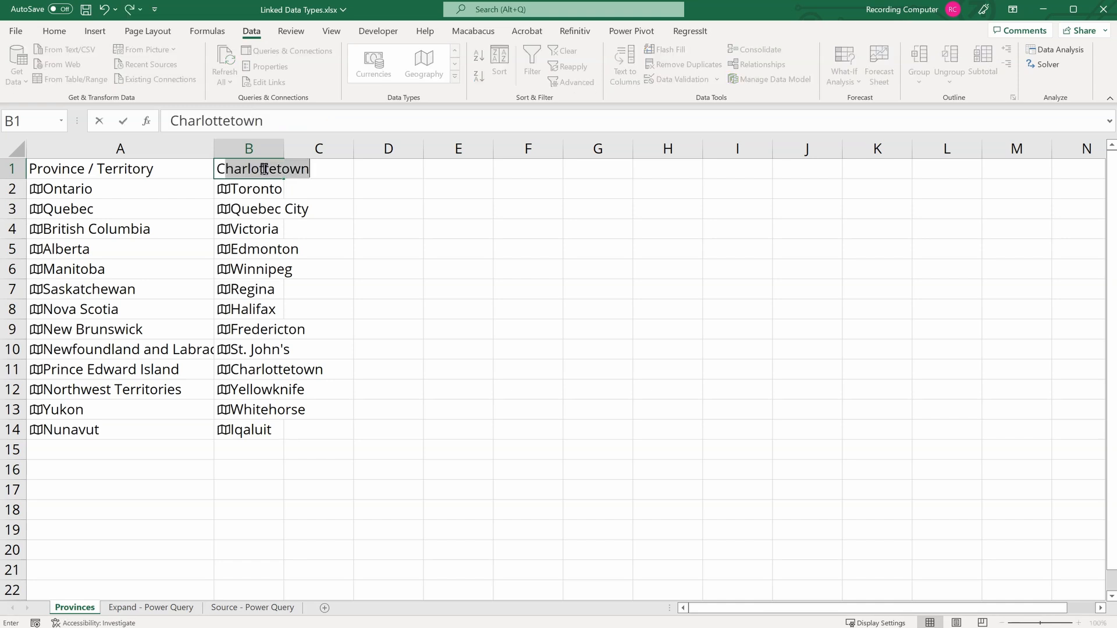
text(ity)
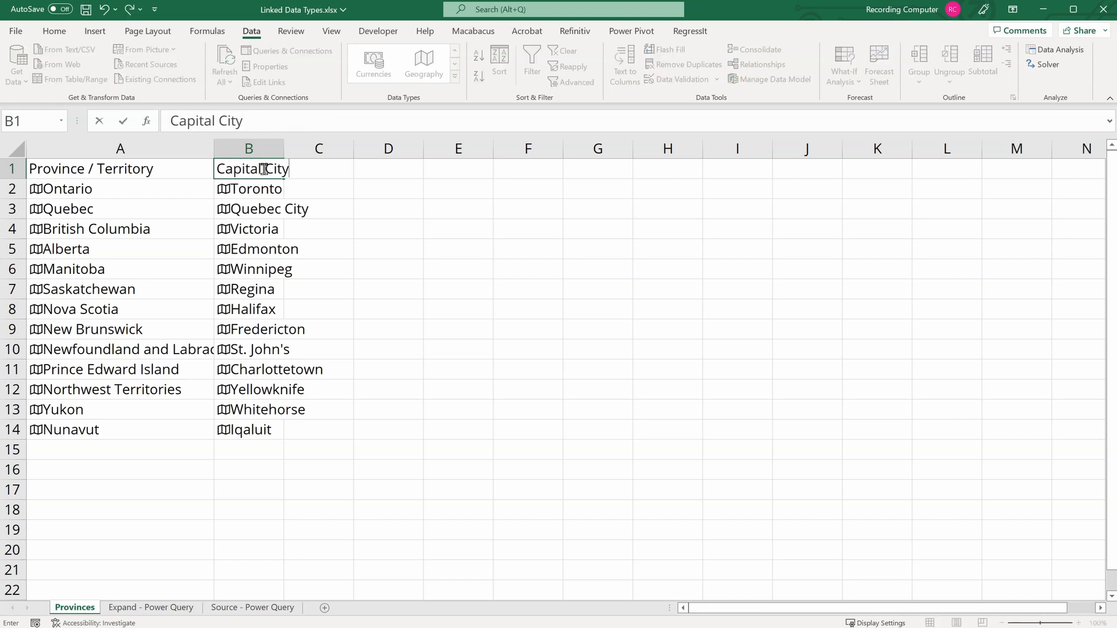
key(Return)
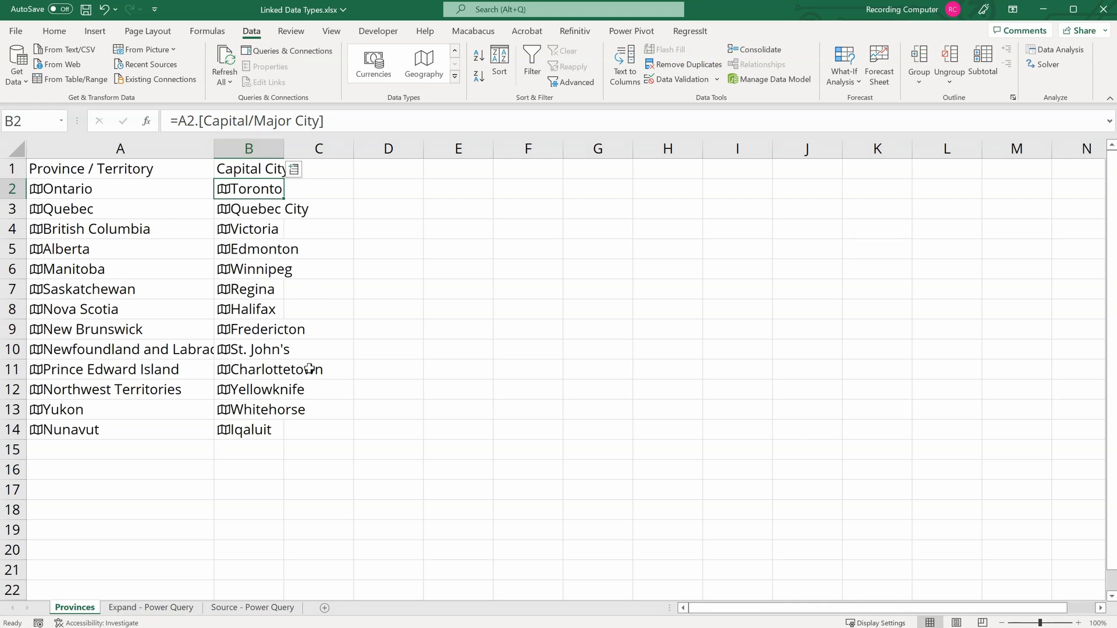
Enter the formula =B2.Population in C2 and fill it down to C14.
click(323, 187)
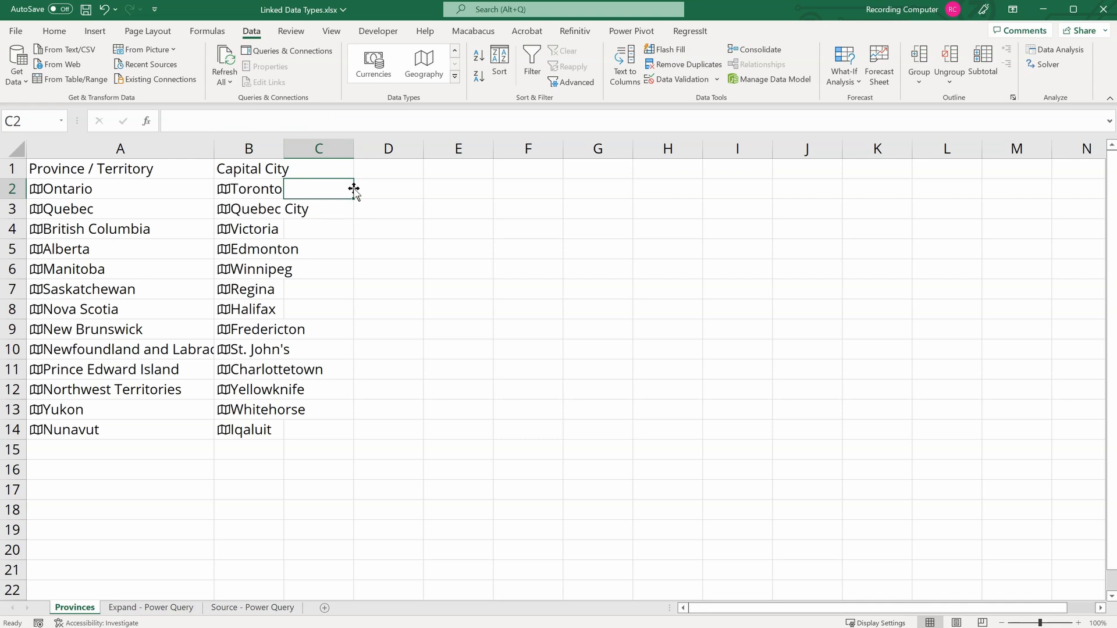
text(=)
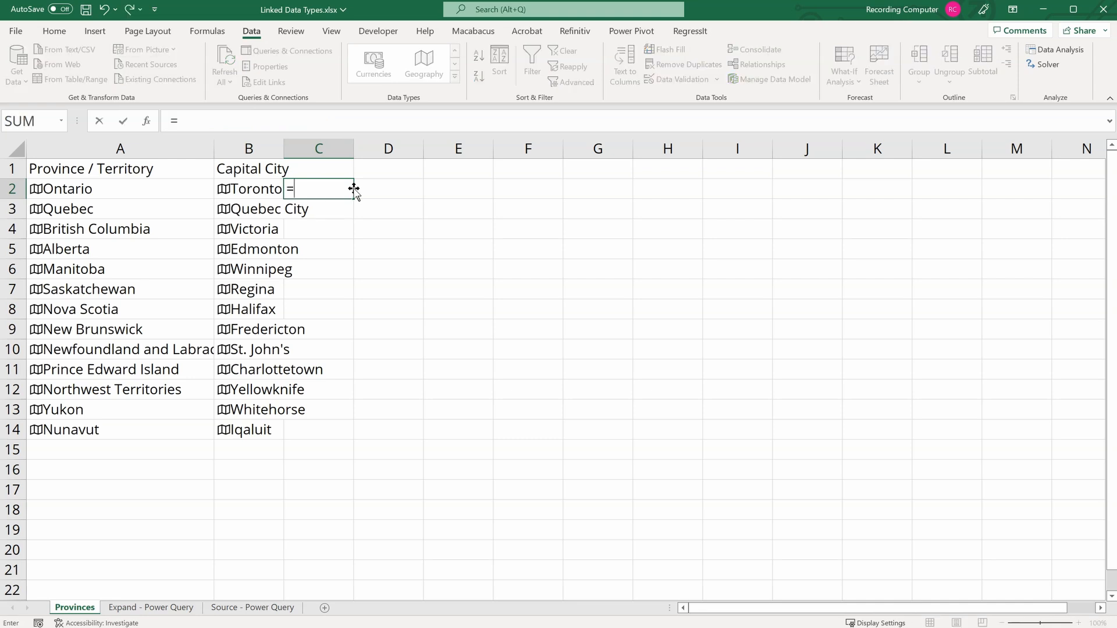
text(B2)
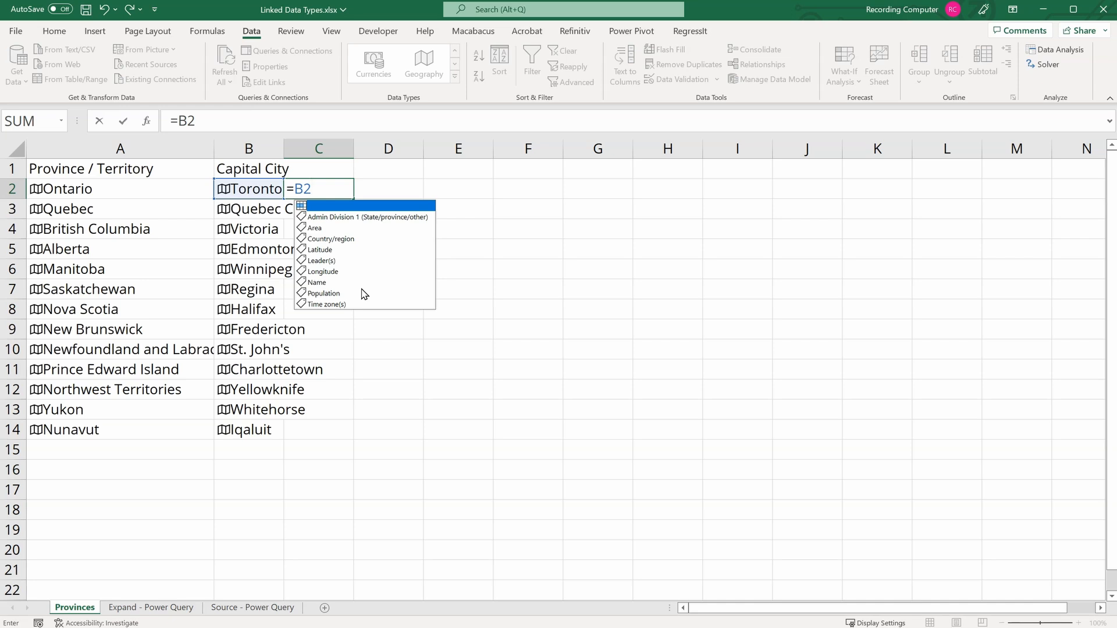
double_click(327, 294)
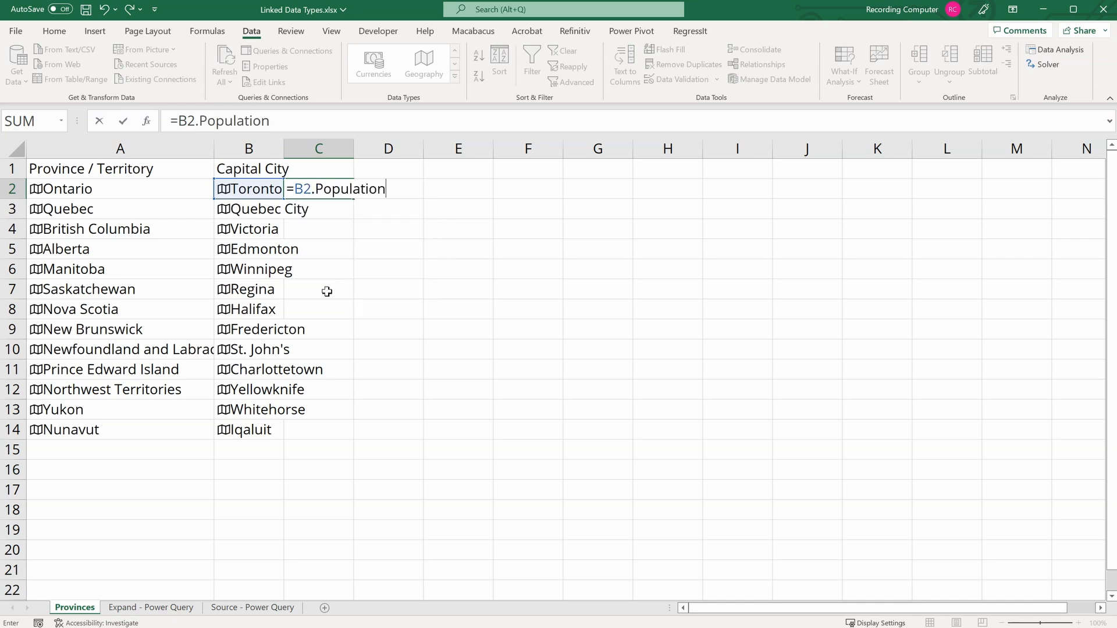
key(Return)
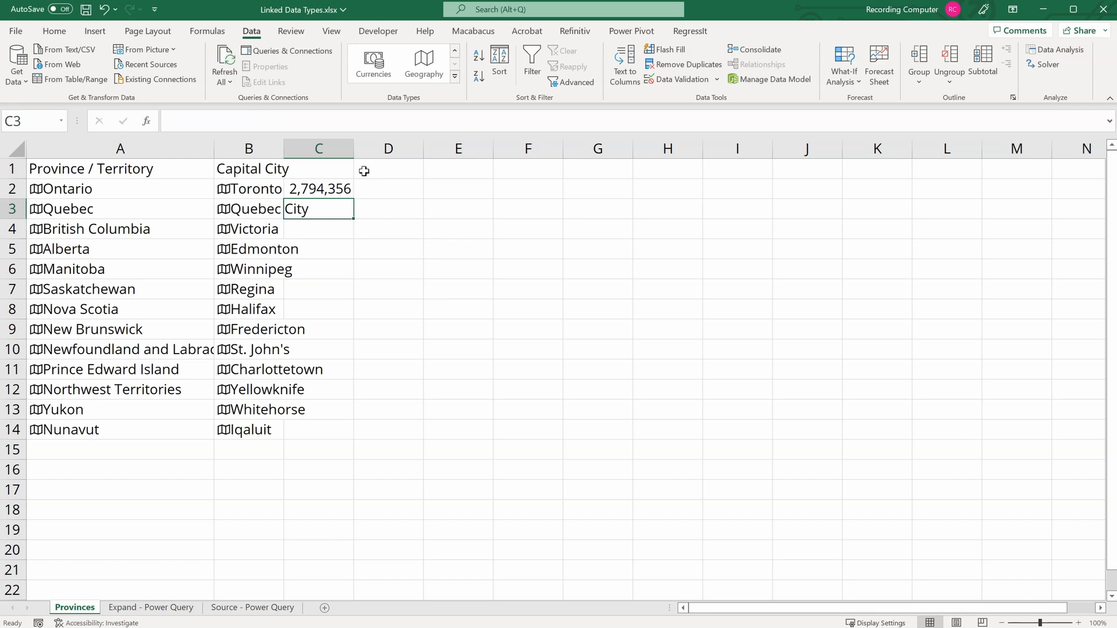
click(338, 189)
drag(353, 199, 355, 439)
Enter the header Capital Pop in cell C1.
click(320, 168)
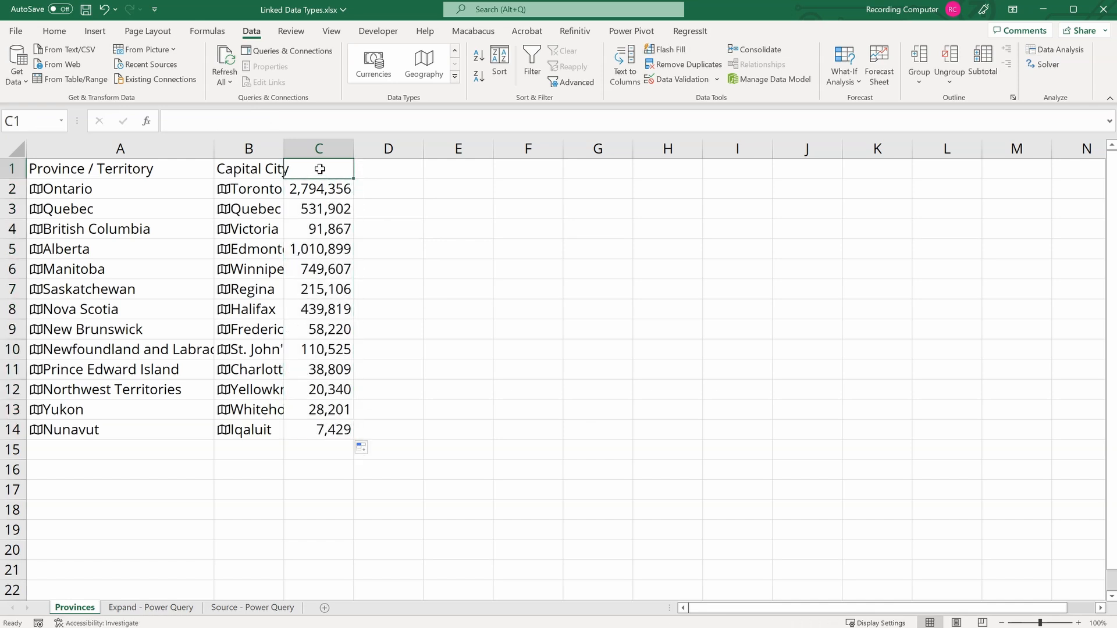
text(Capital Pop)
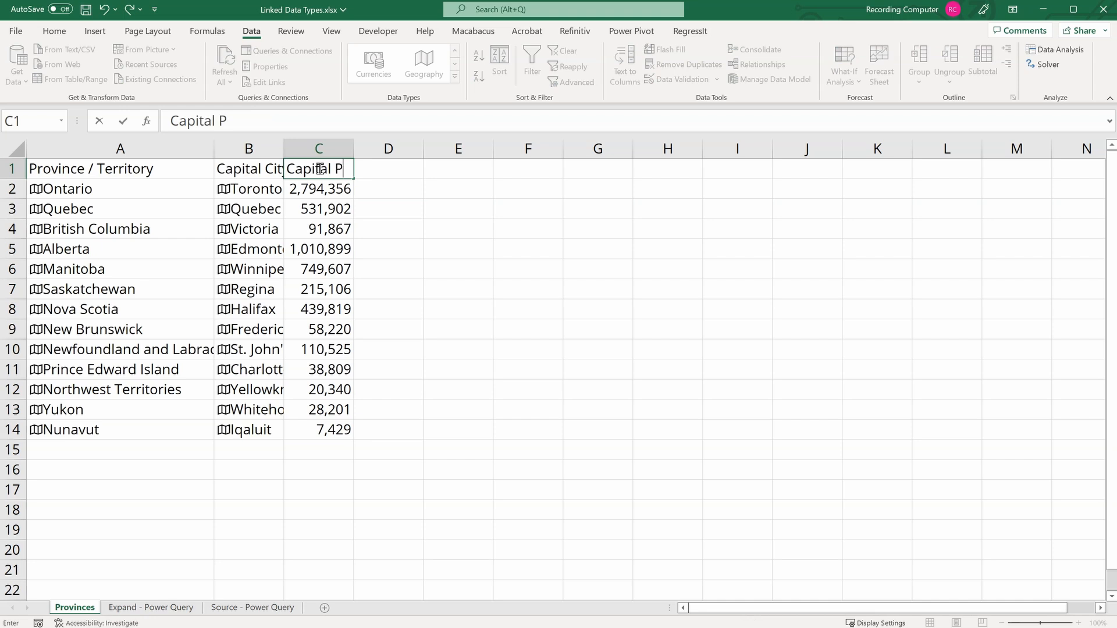
key(Return)
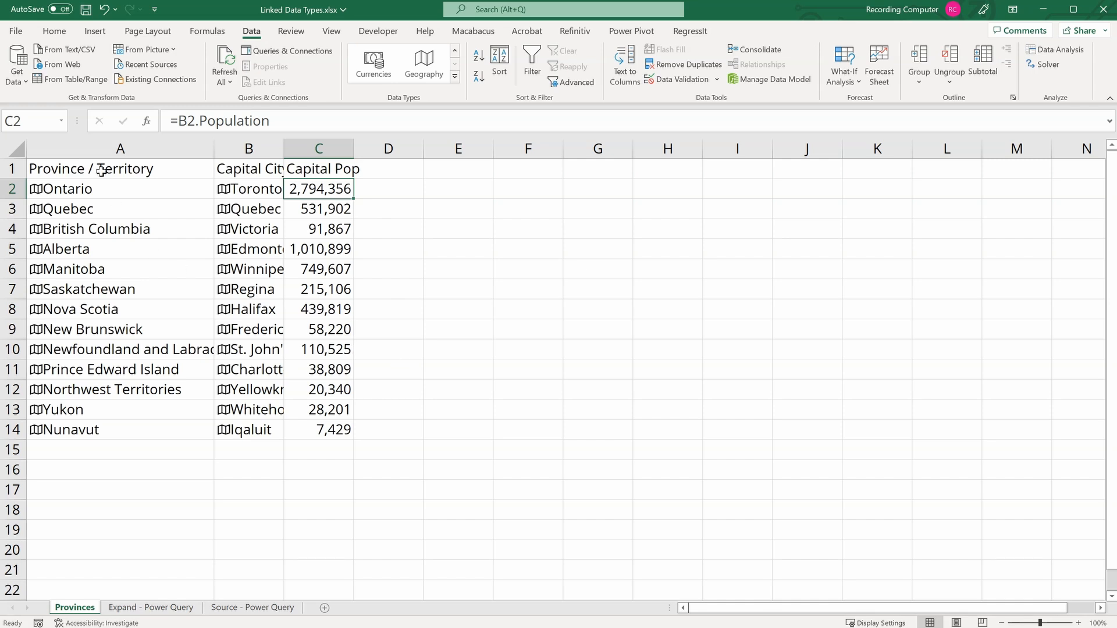
Extract the Population field of all provinces and territories in A2:A14 into column D.
drag(92, 190, 82, 432)
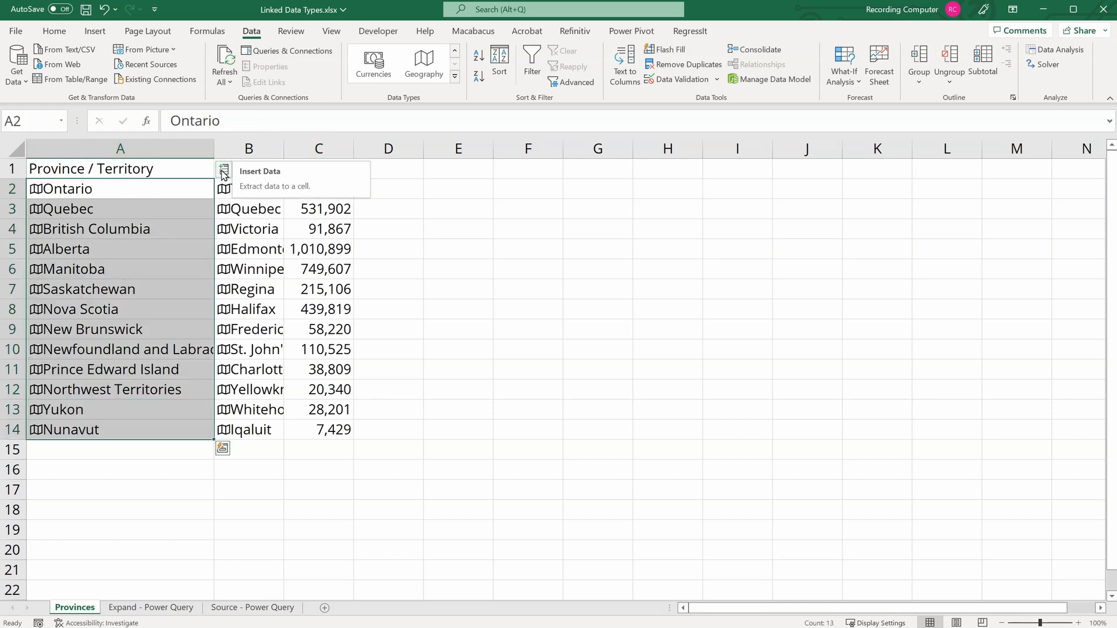
click(224, 172)
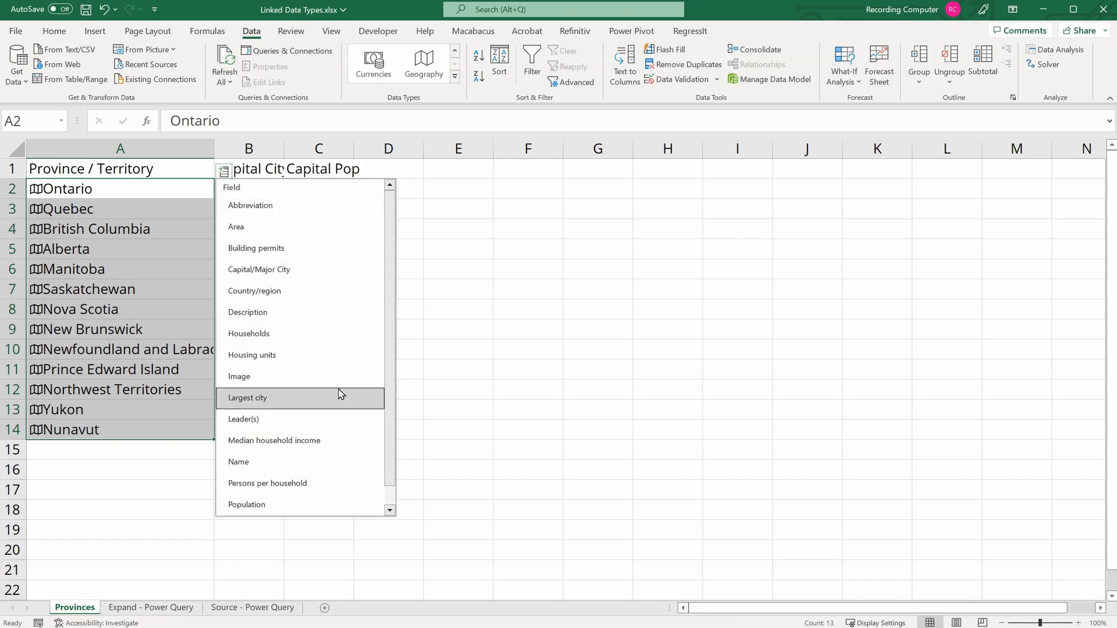
scroll(332, 378, down, 1)
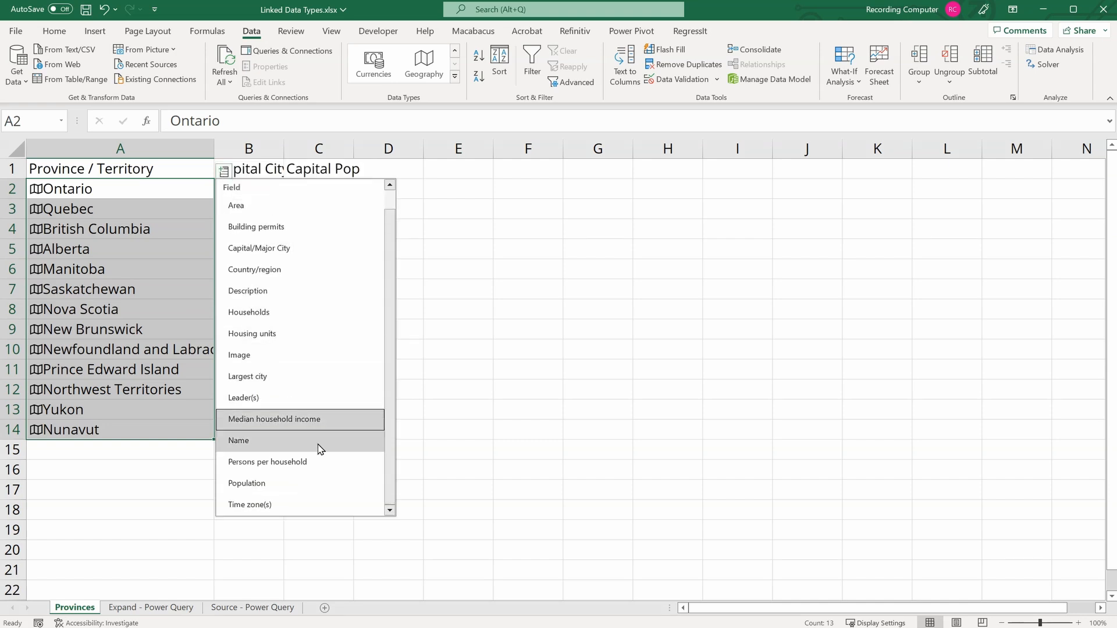
click(276, 490)
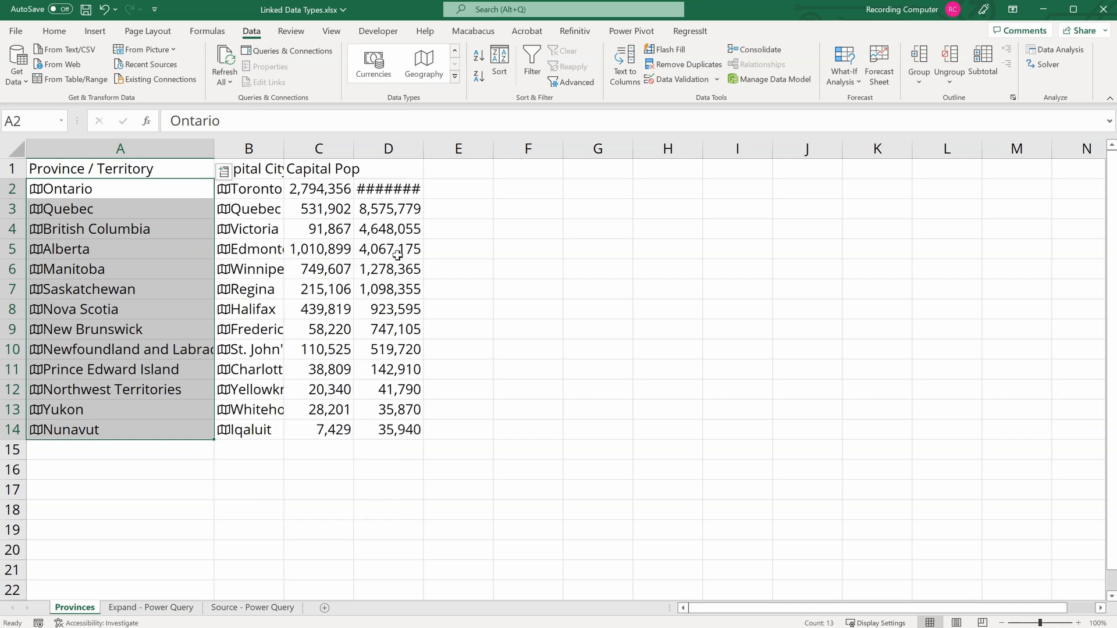
Enter the header Province Pop in D1 and autofit the width of all the sheet's columns.
click(383, 164)
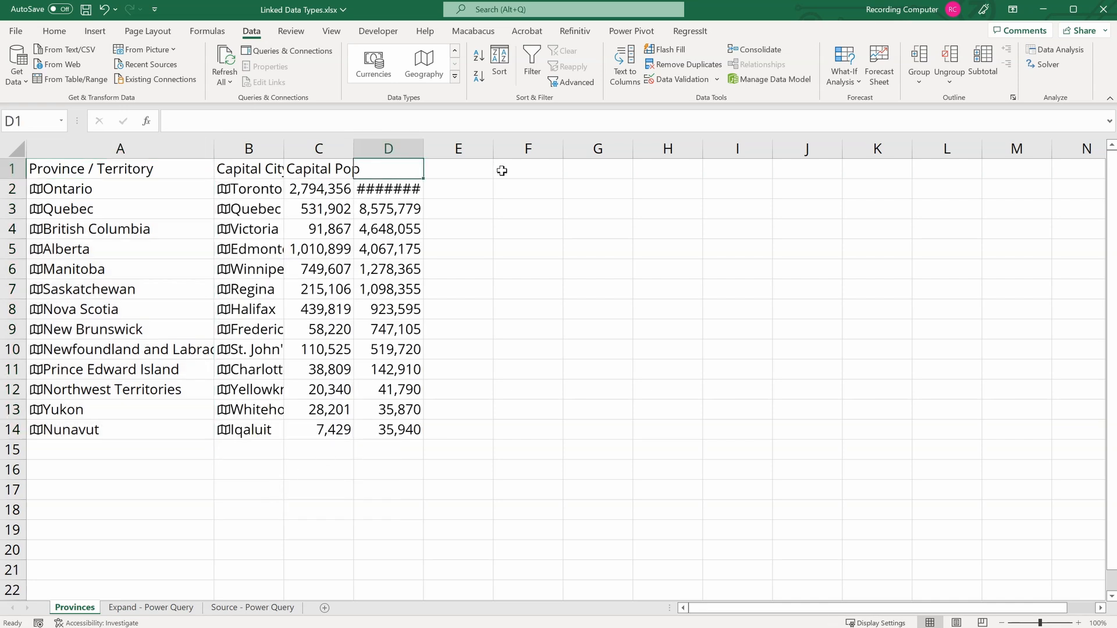
text(Province Pop)
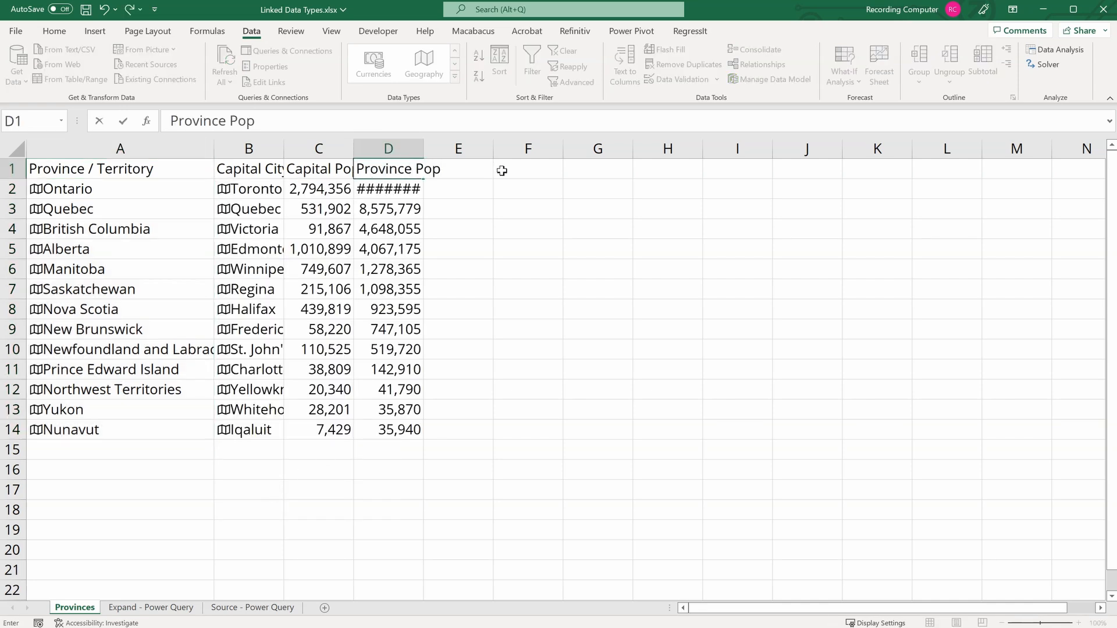
key(Return)
click(17, 149)
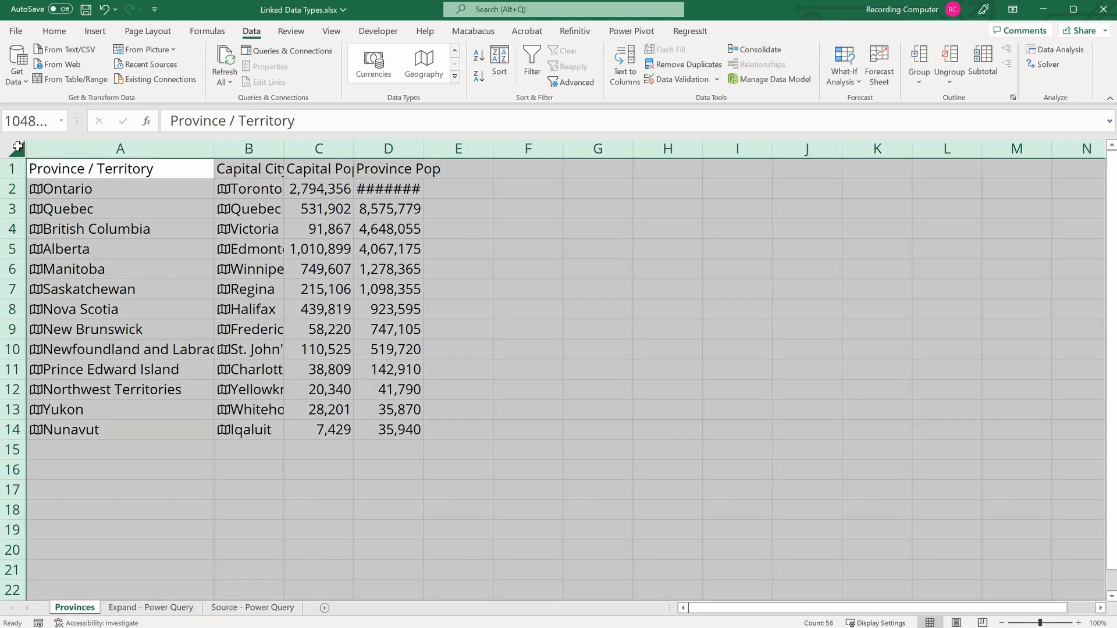
double_click(211, 149)
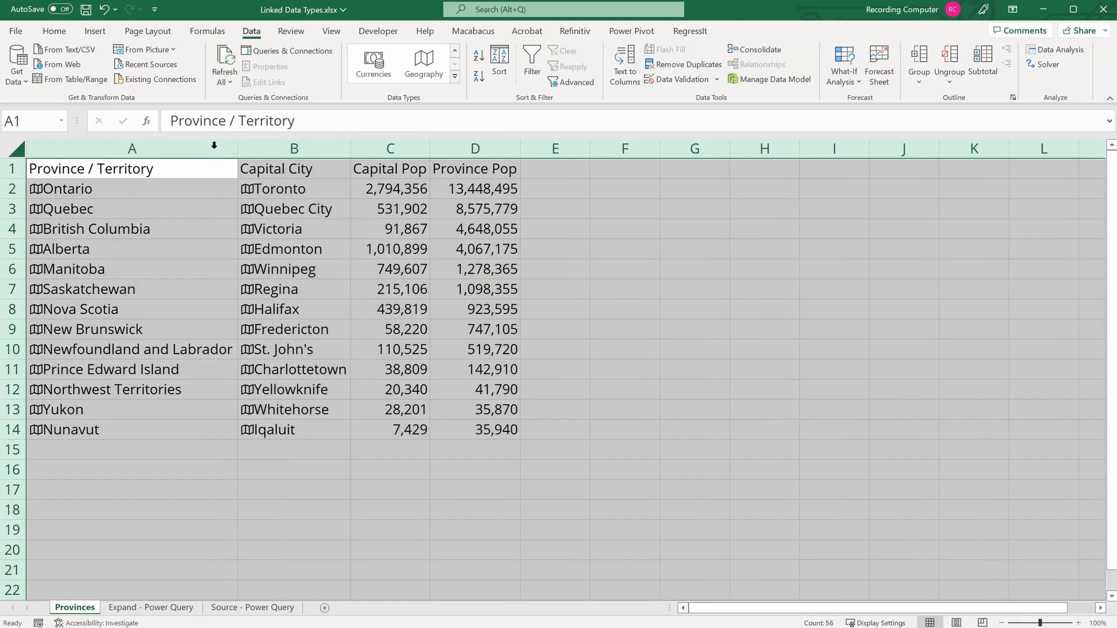
Enter the header % Pop In Capital in cell E1.
click(531, 185)
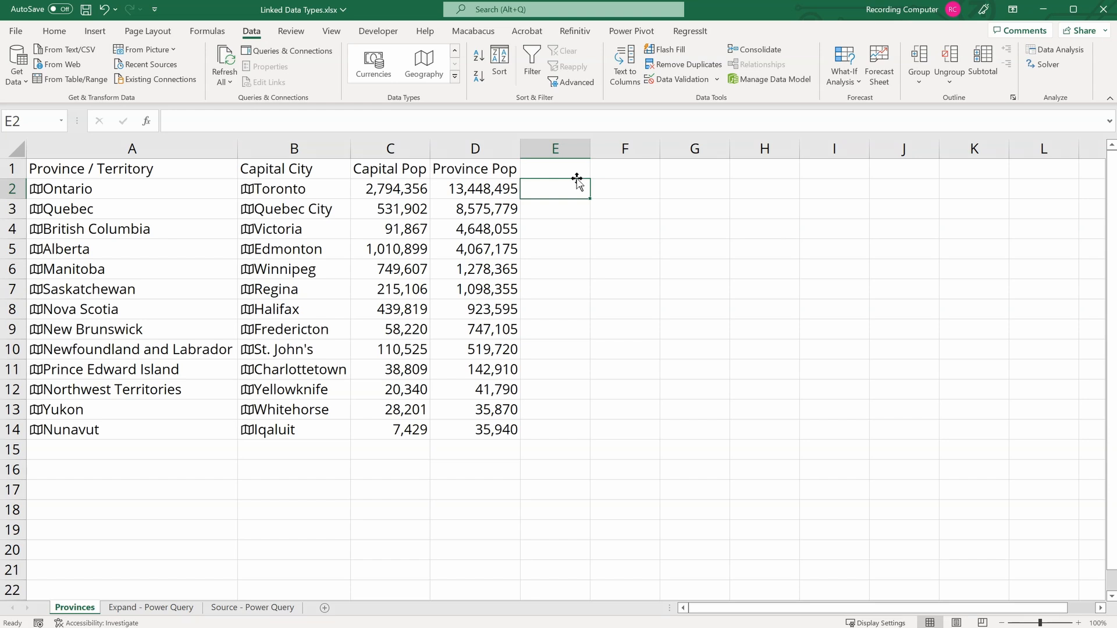
click(576, 169)
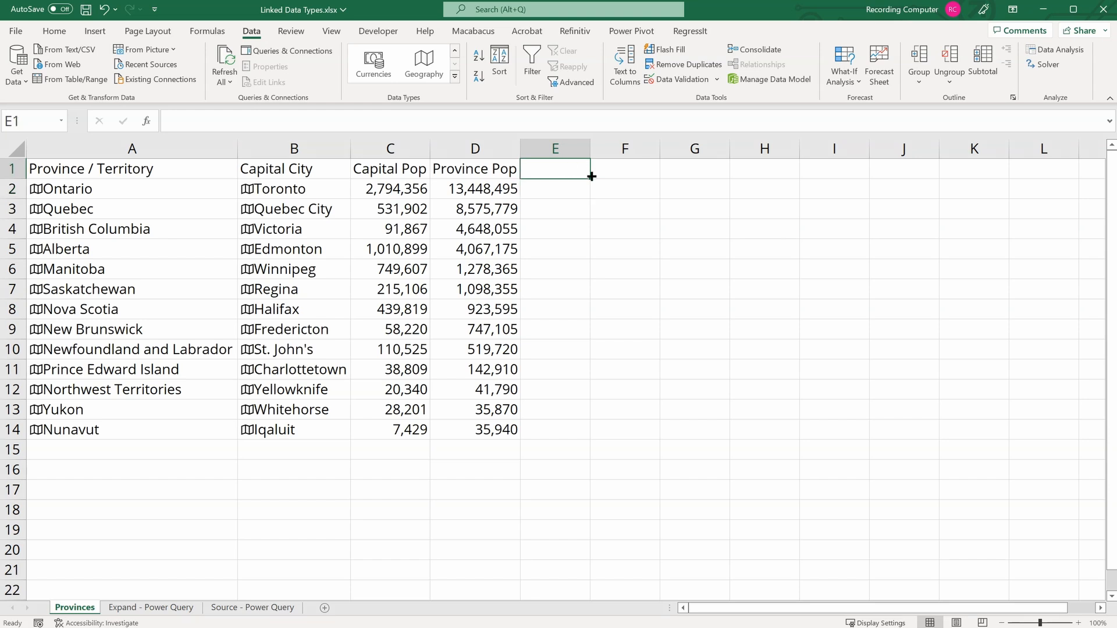
text(% Pop)
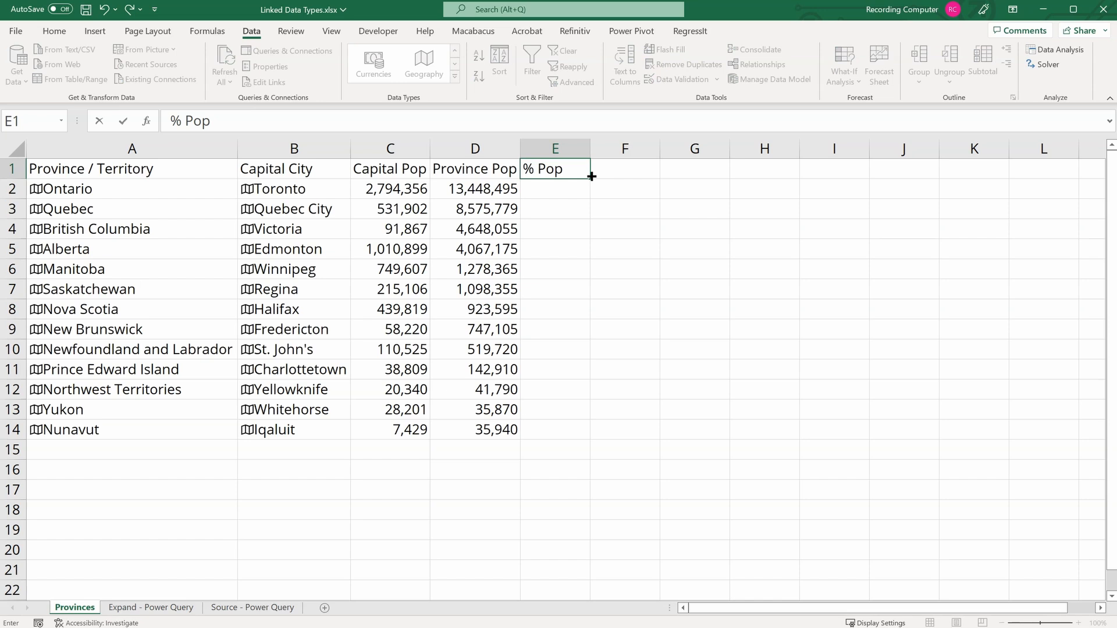
text( In Capital)
key(Return)
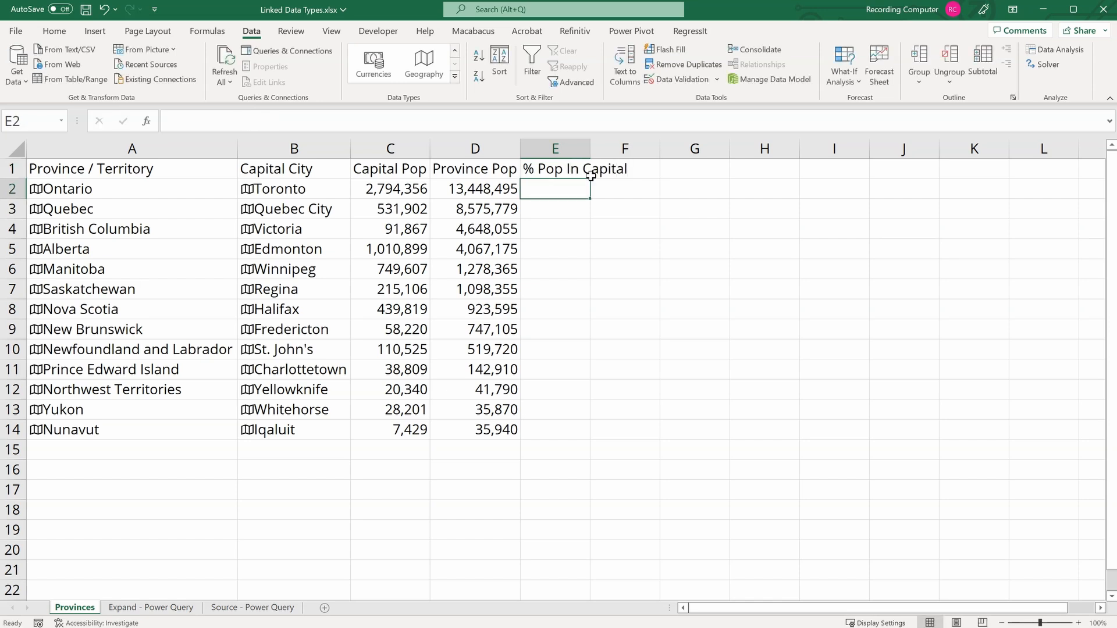
Calculate each capital's share of the provincial population with =C2/D2 in E2, filled down to E14.
text(=)
key(Left)
key(Left)
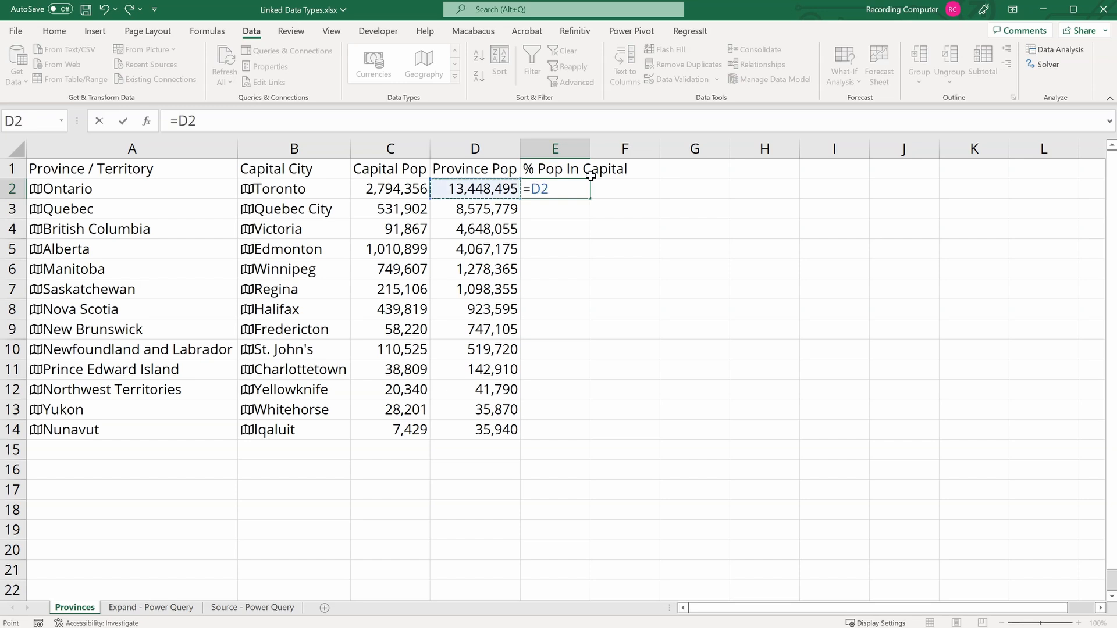
text(/)
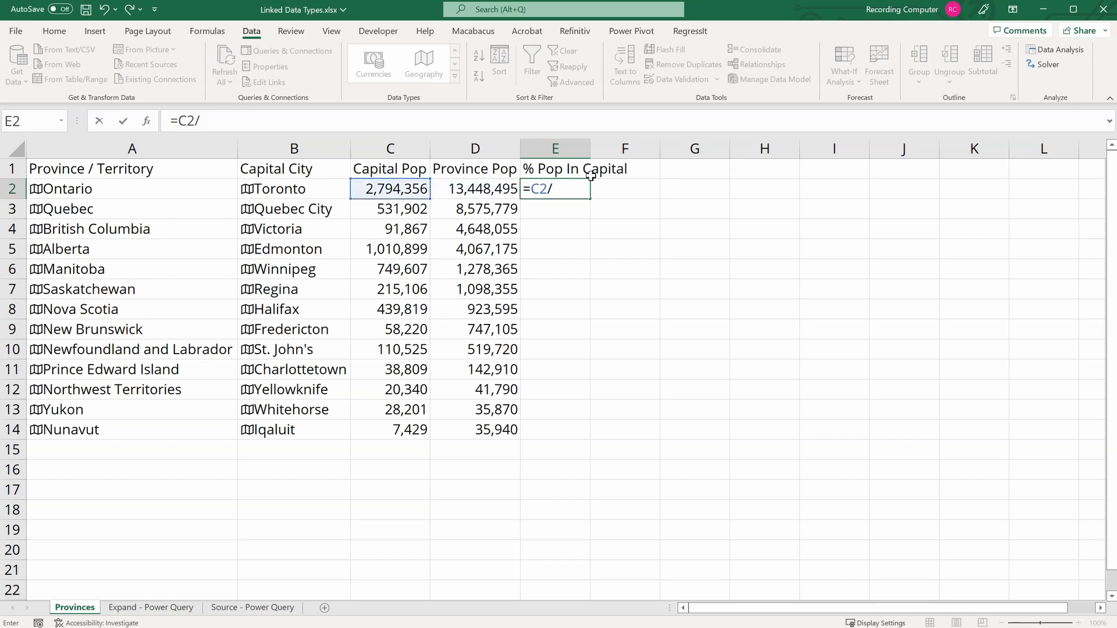
key(Left)
key(Return)
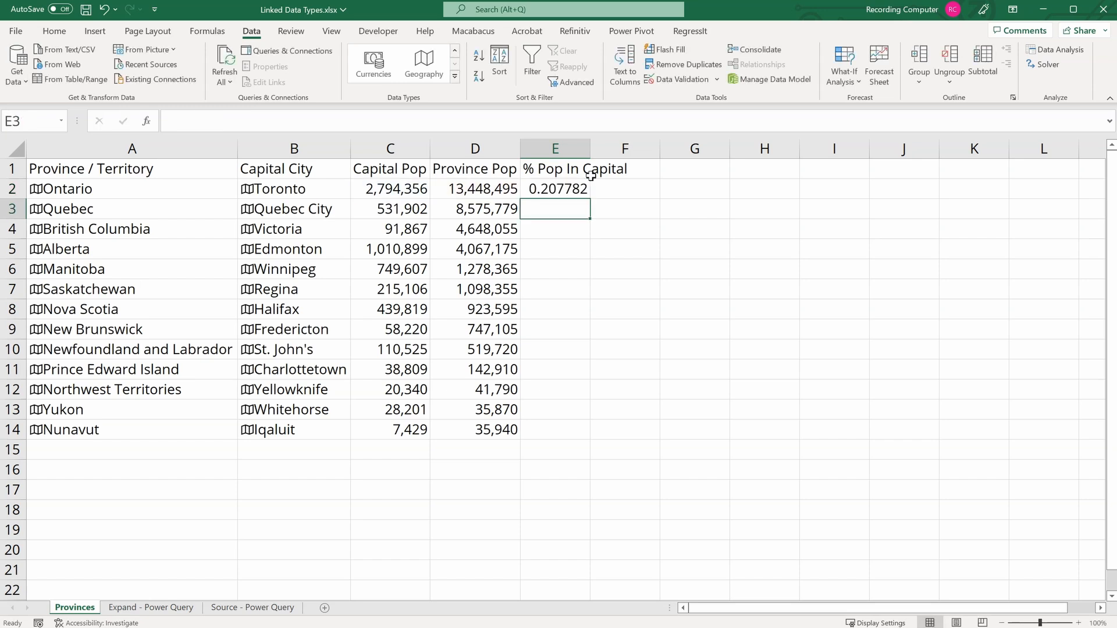
click(575, 193)
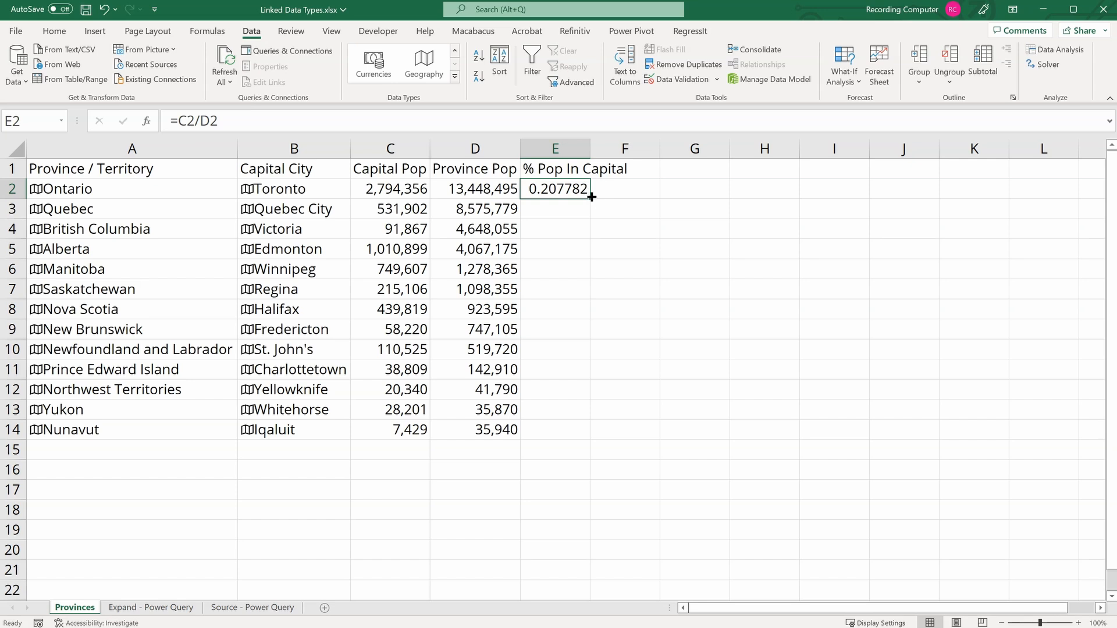
double_click(592, 197)
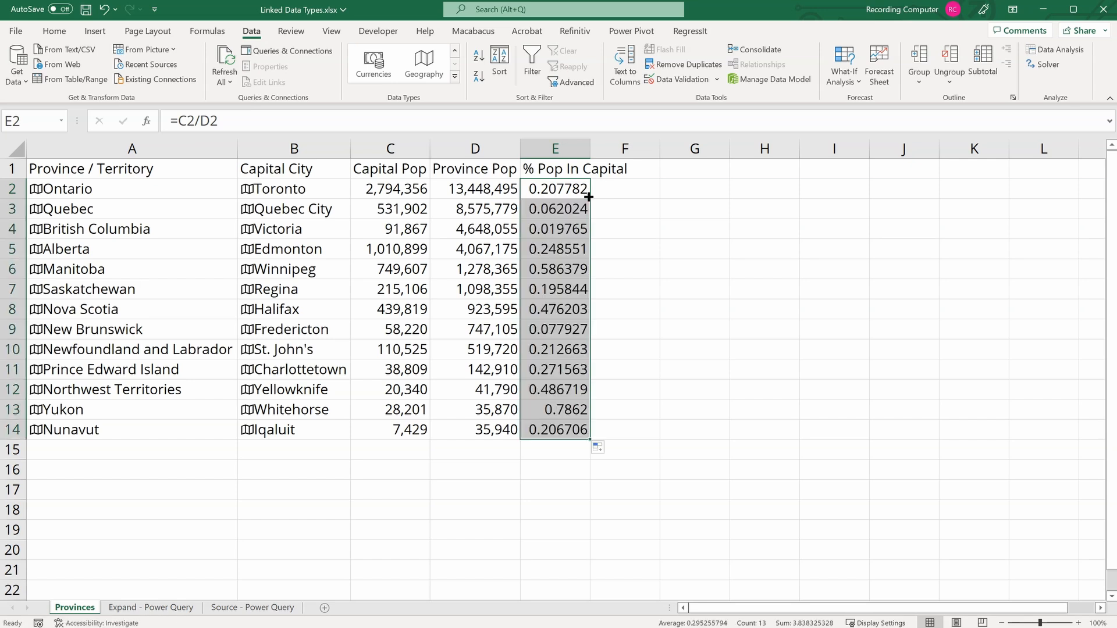
Format the % Pop In Capital values in E2:E14 as percentages with two decimal places.
click(54, 32)
click(459, 76)
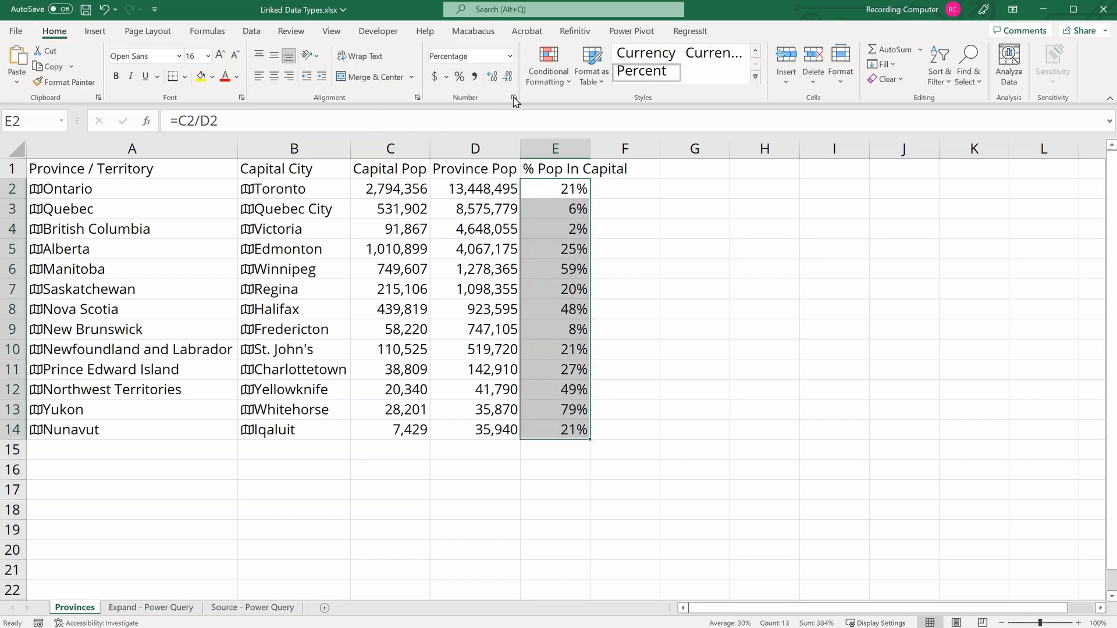
click(492, 76)
click(492, 77)
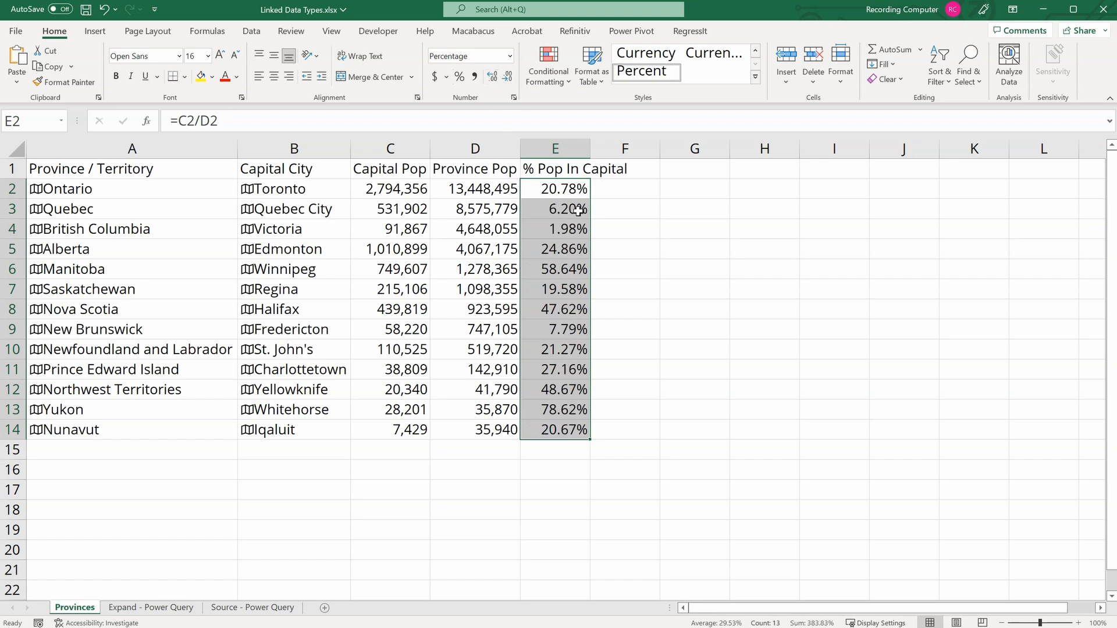
click(620, 191)
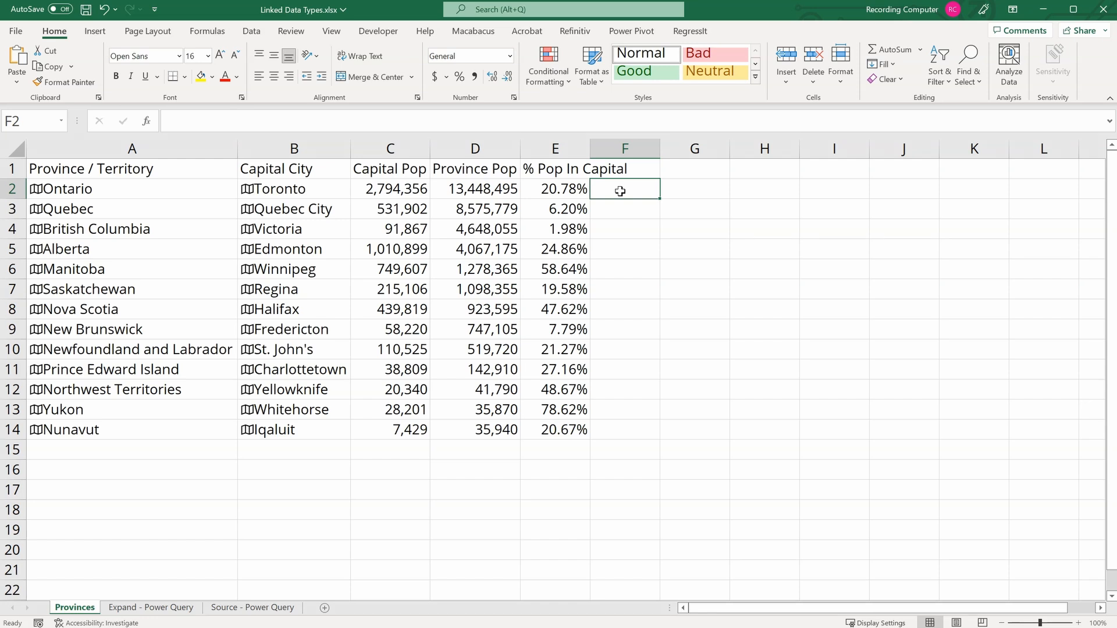
key(ctrl+Page_Down)
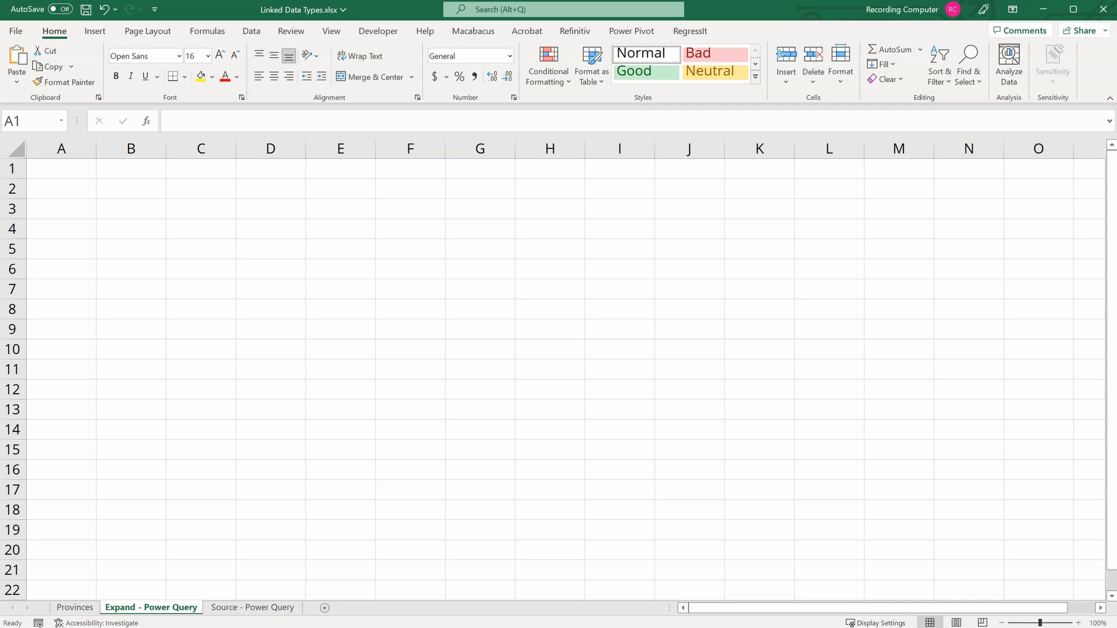
click(252, 34)
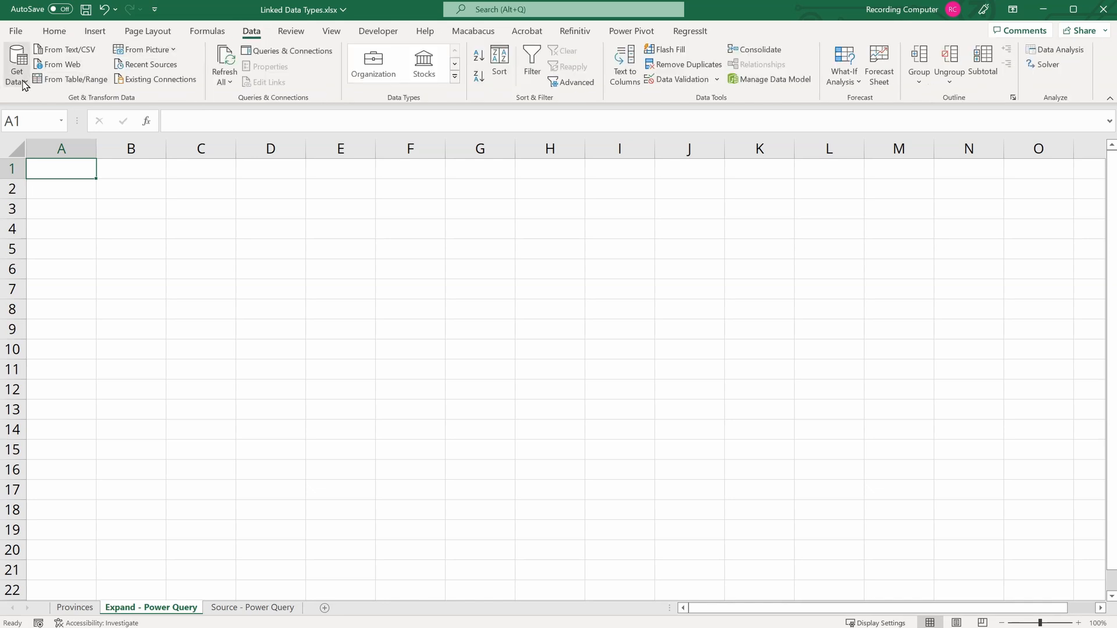
click(51, 62)
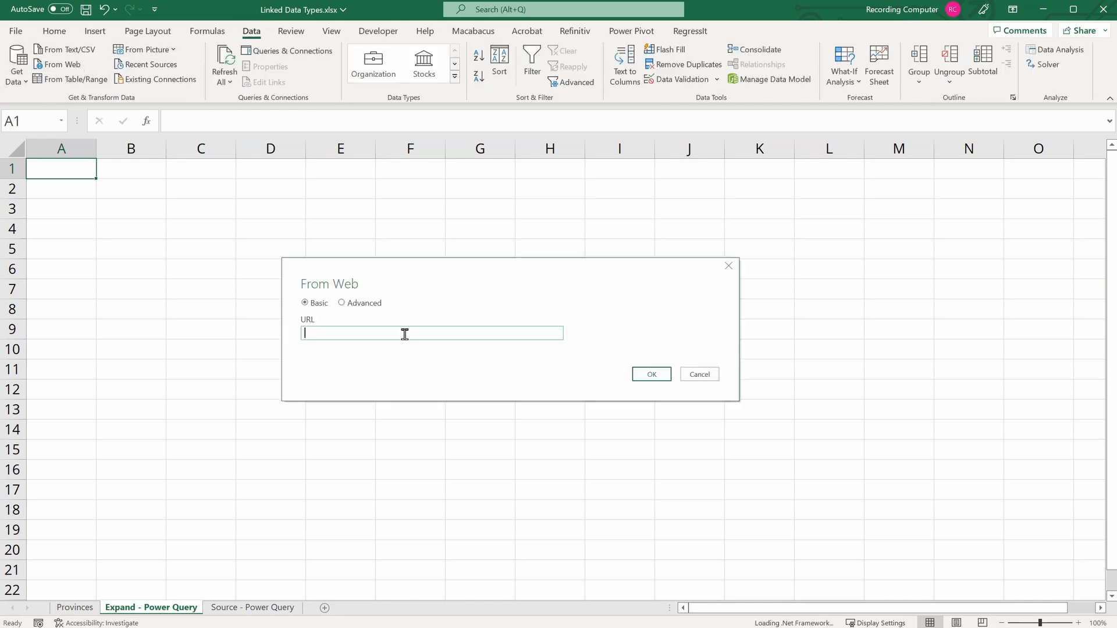
text(https://ca.finance.yahoo.com/world-indices)
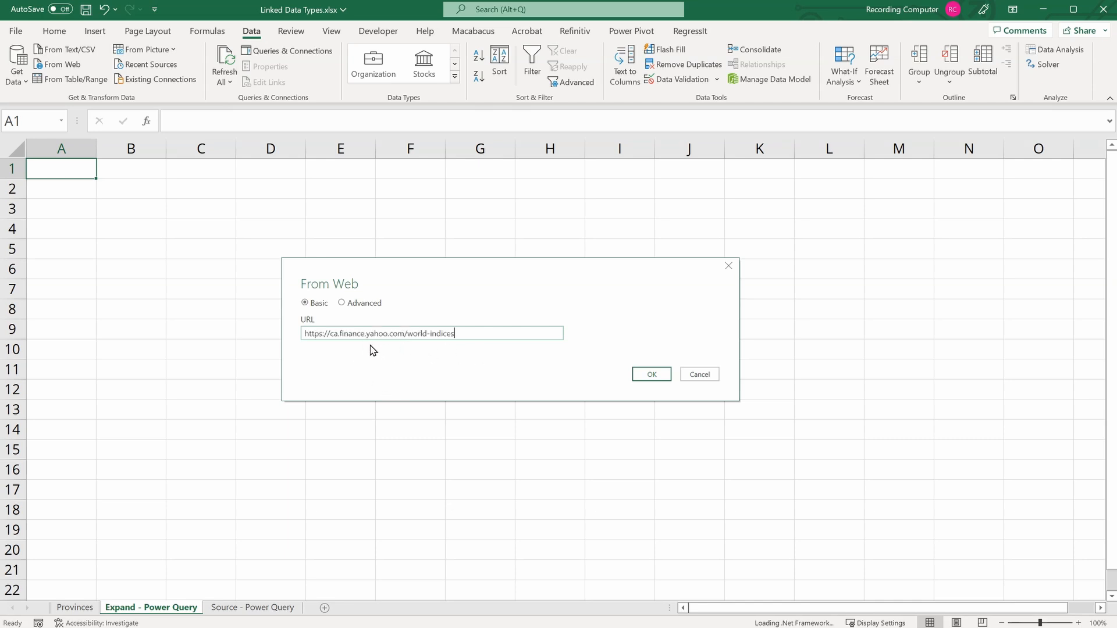
click(649, 375)
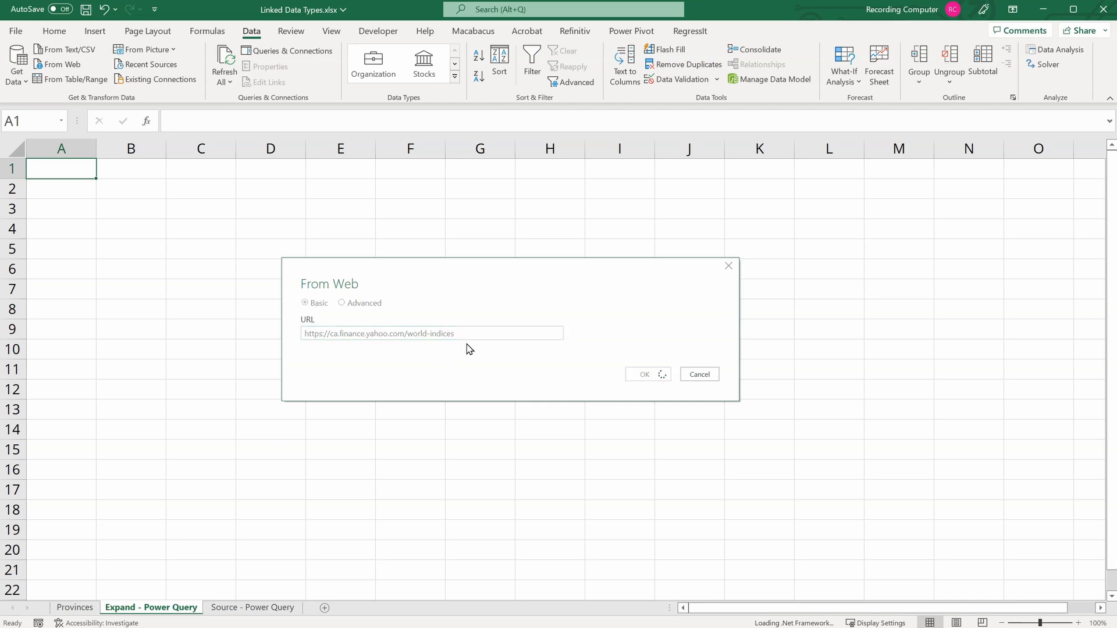
click(289, 247)
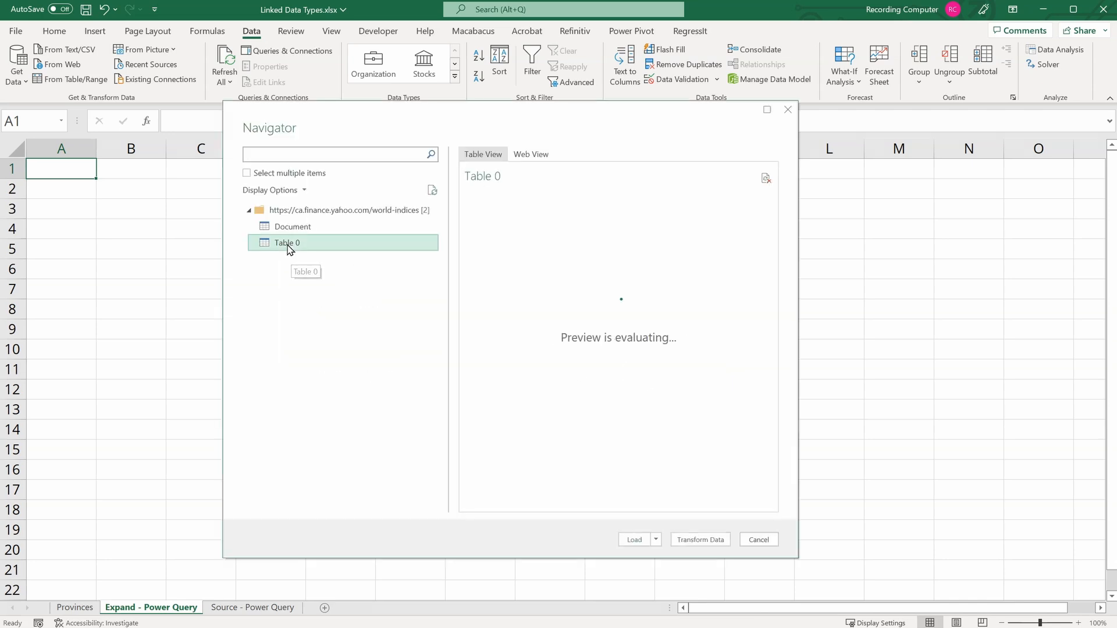
click(694, 544)
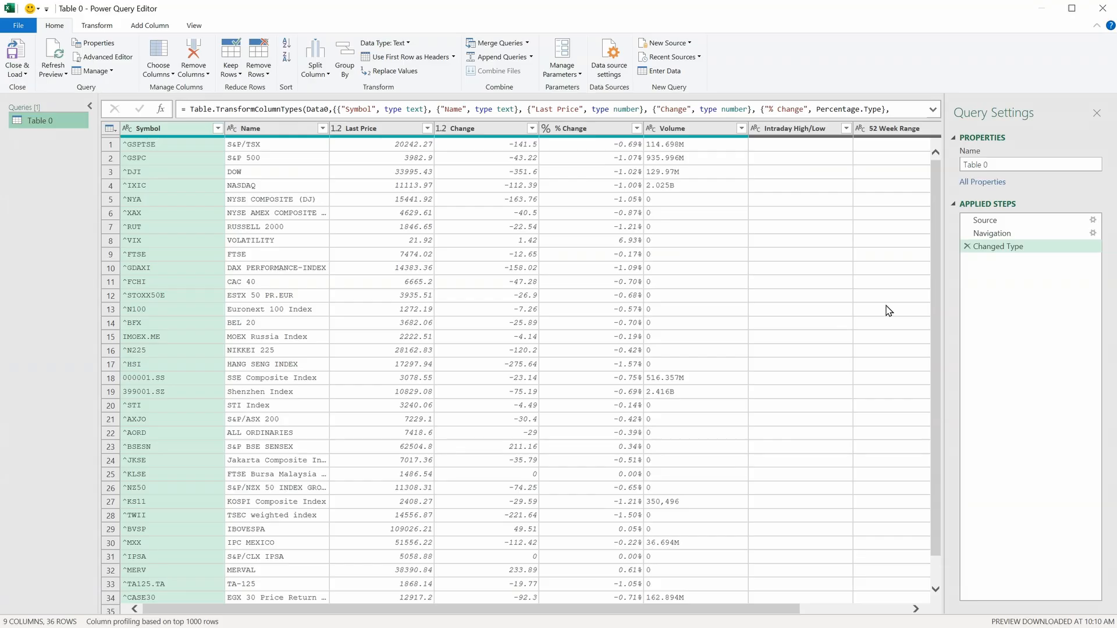
Rename the imported query as Stocks.
click(1016, 164)
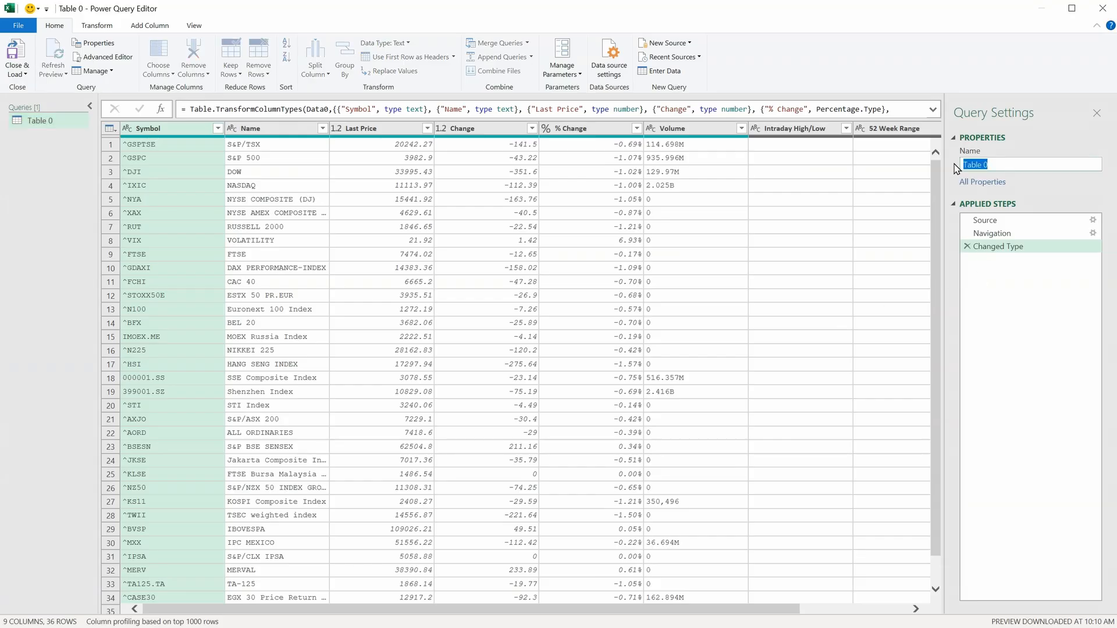
text(Stocks)
key(Return)
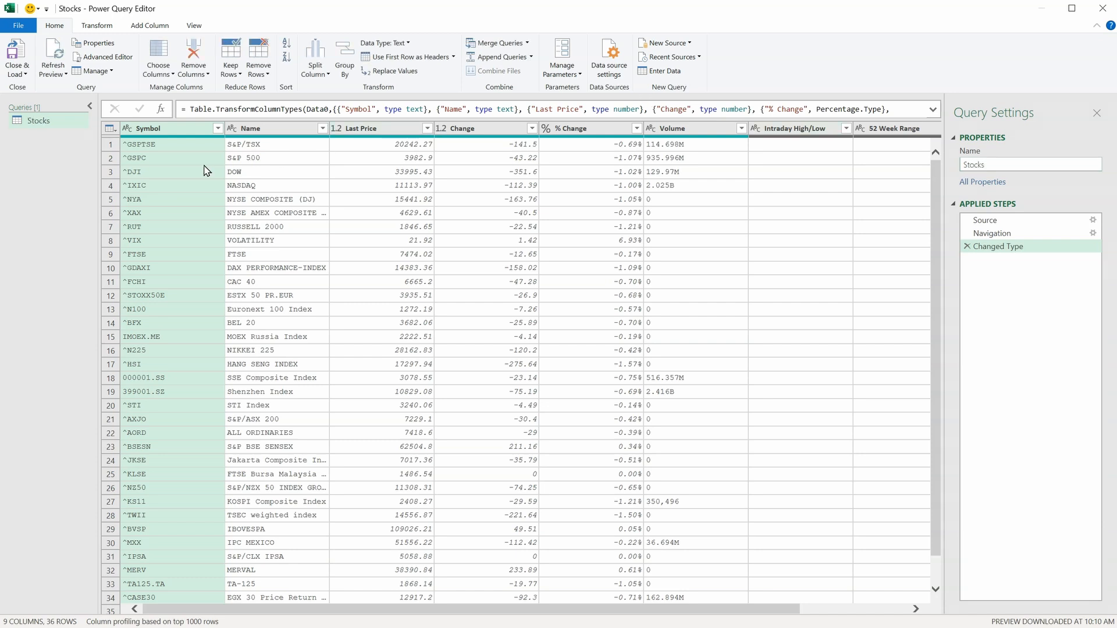
Remove all columns of the Stocks query other than Symbol and Name.
click(289, 135)
right_click(285, 131)
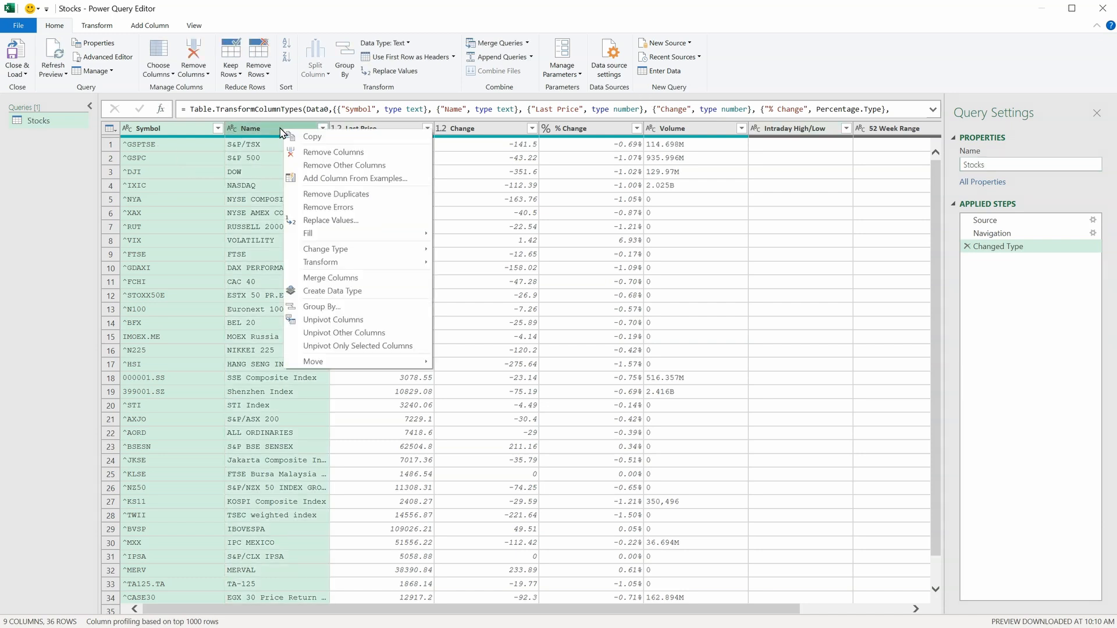
click(336, 167)
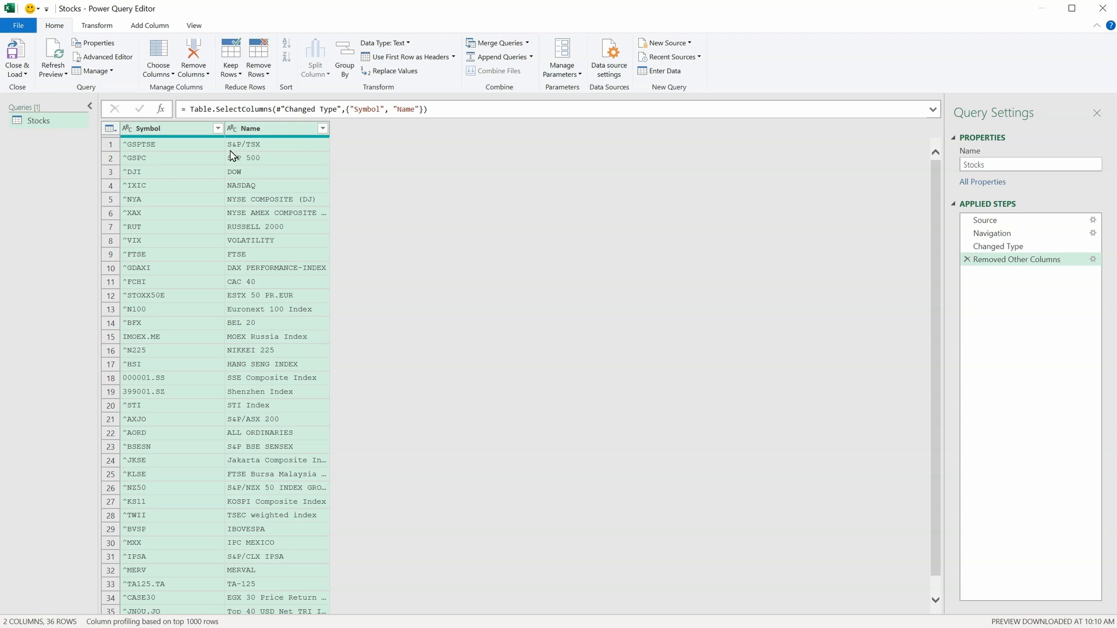
Reduce the Symbol column to the text after the ^ delimiter.
click(169, 133)
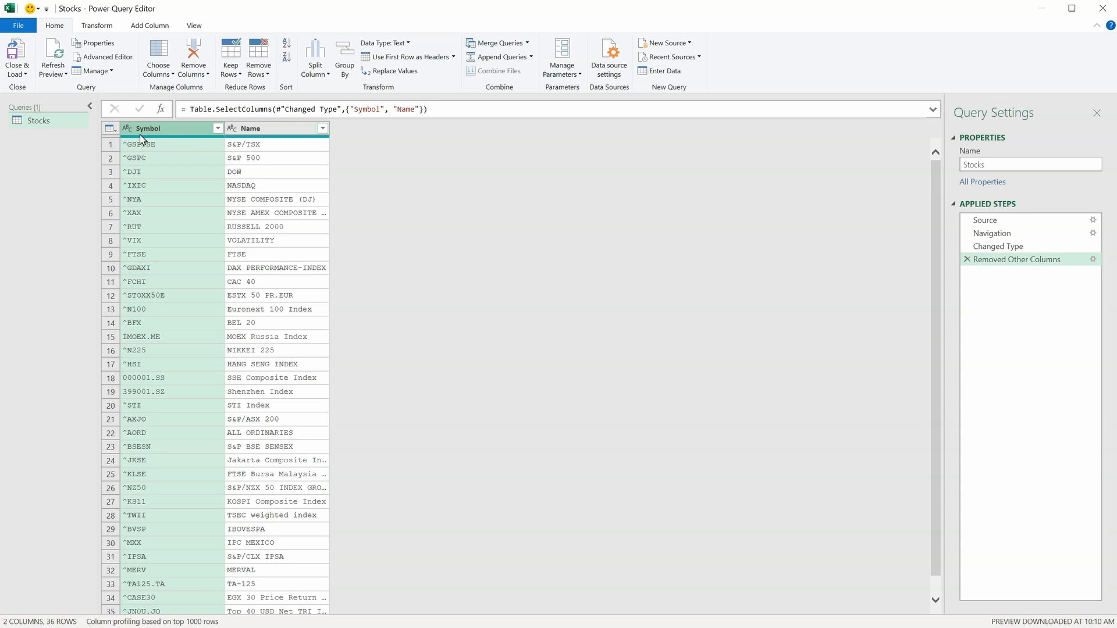
click(96, 25)
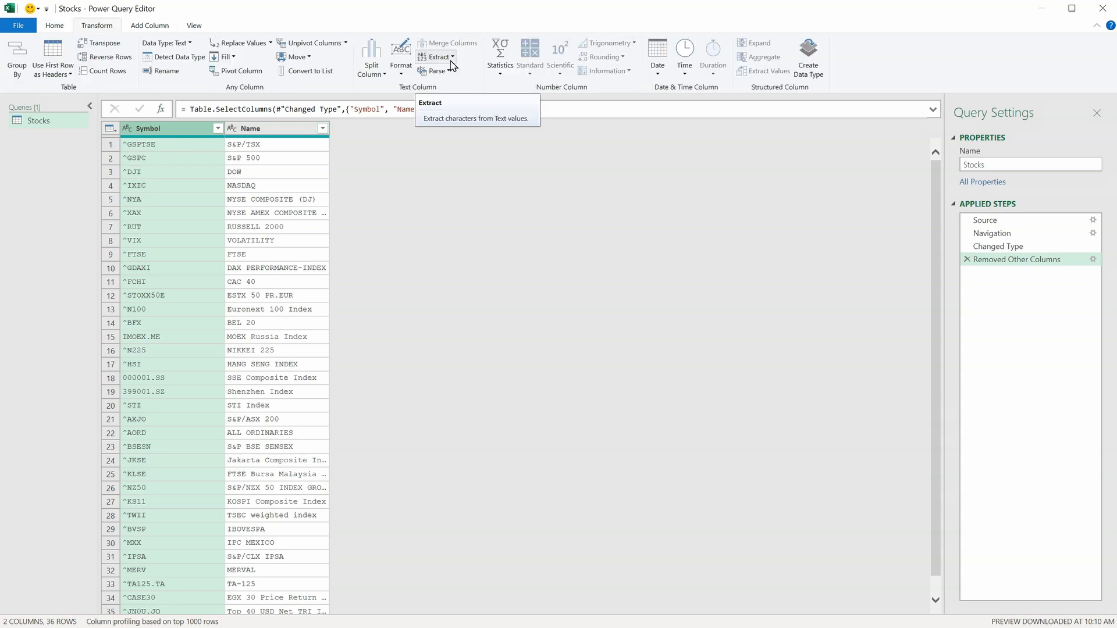
click(451, 60)
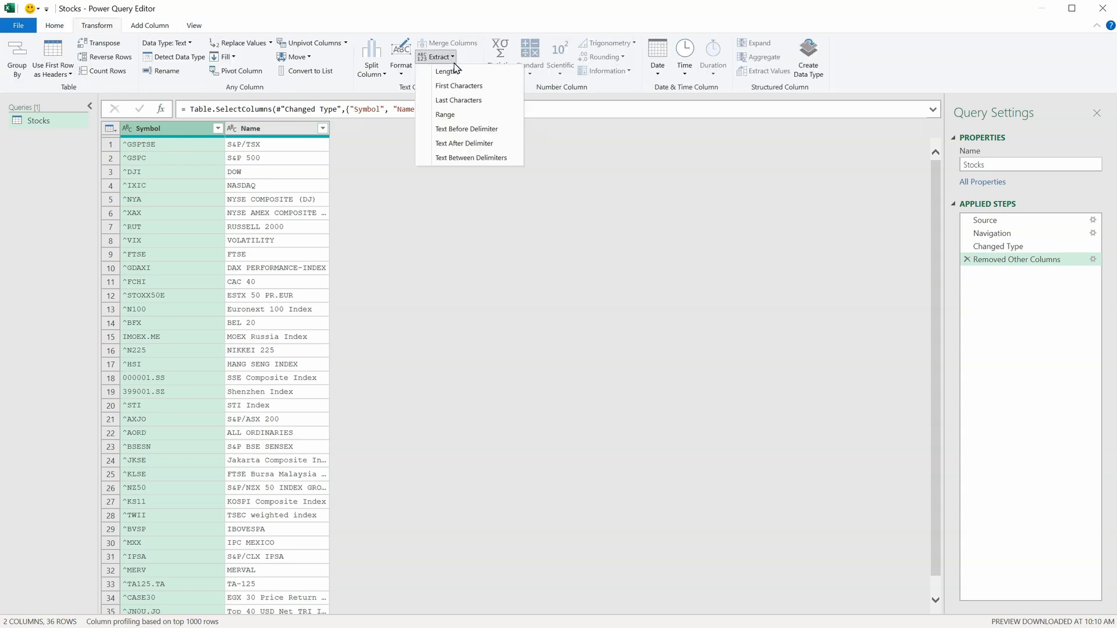
click(467, 143)
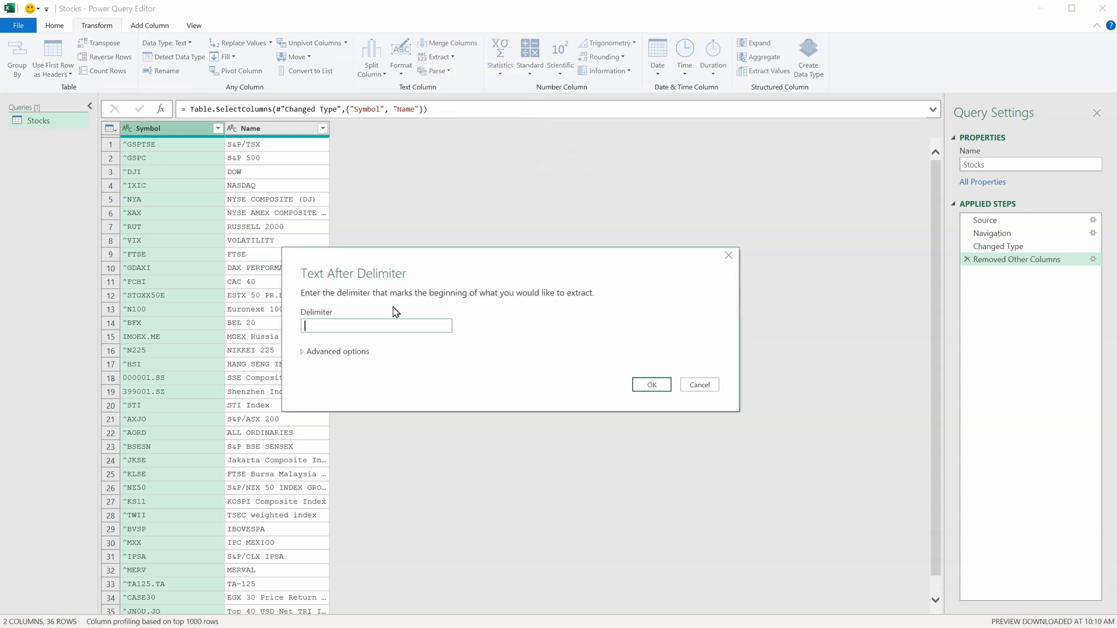
text(^)
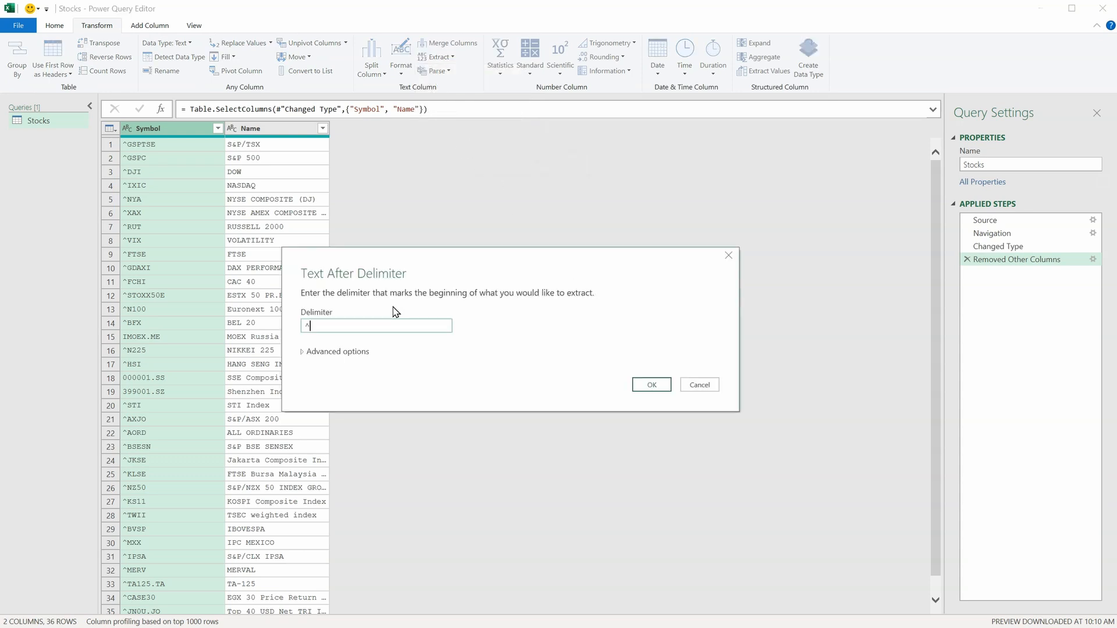
click(644, 388)
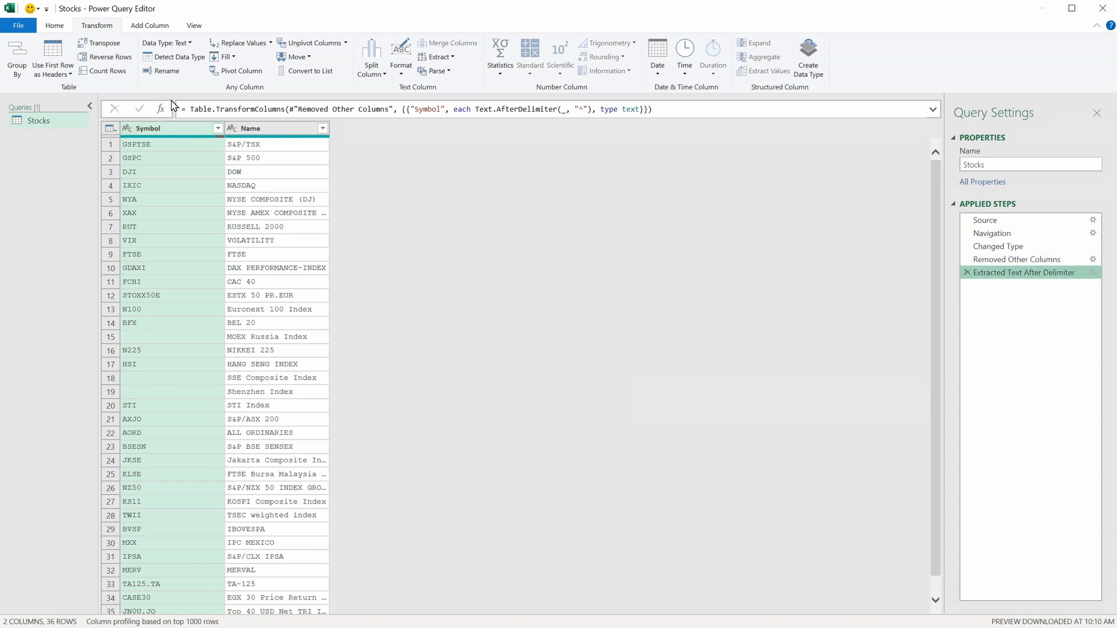
Filter the blank entries out of the Symbol column.
click(218, 129)
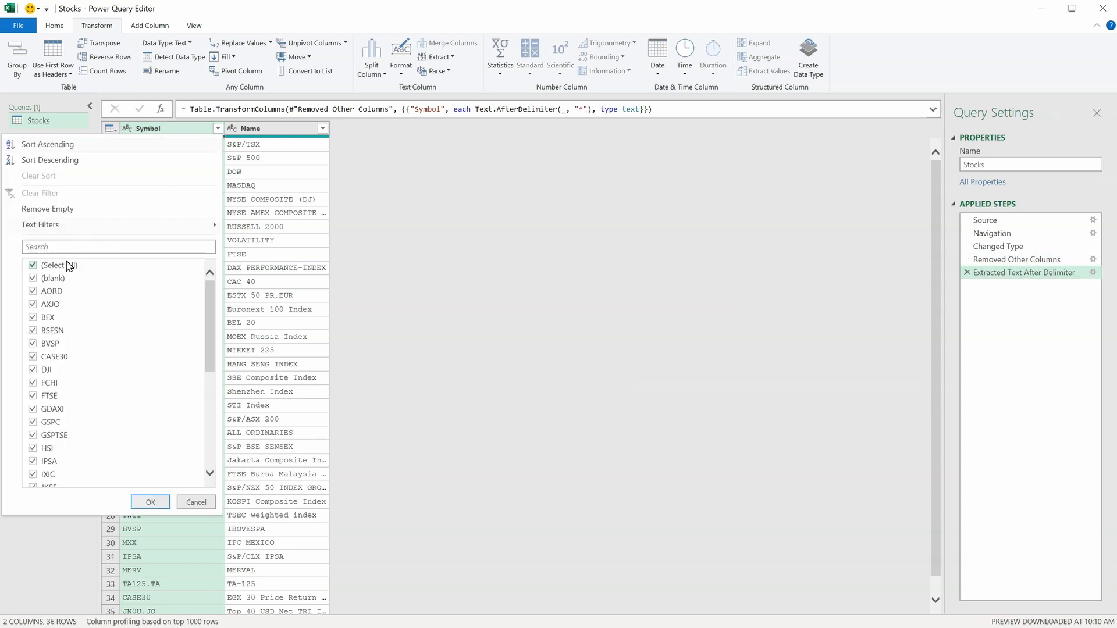
click(35, 281)
click(150, 502)
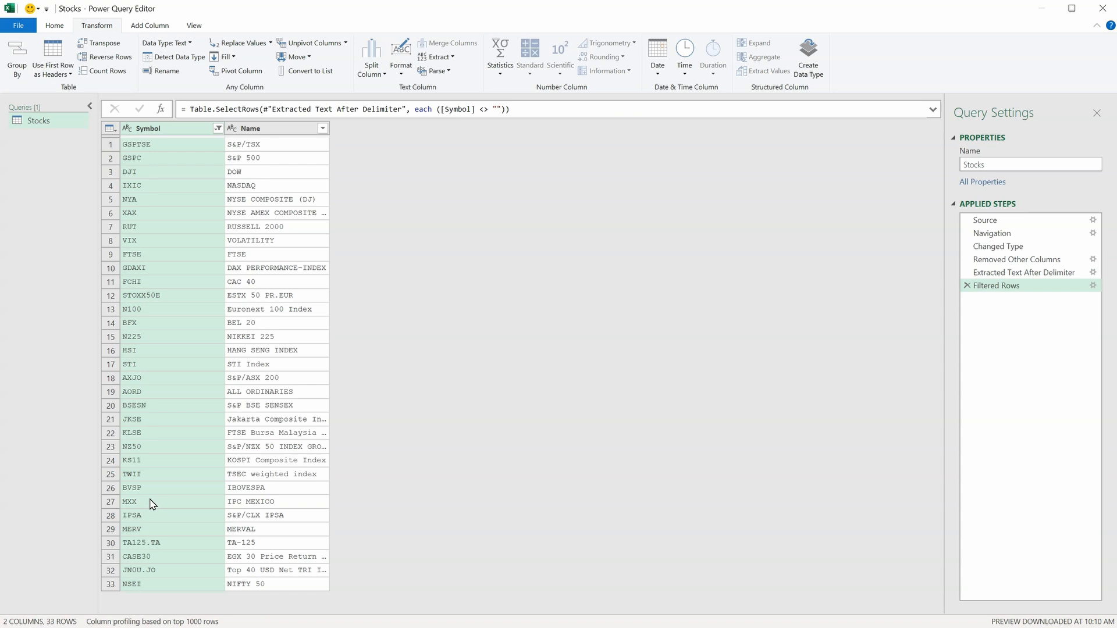
Extend the Symbol row filter with an And condition that the value does not contain a period (.).
click(1093, 286)
click(358, 370)
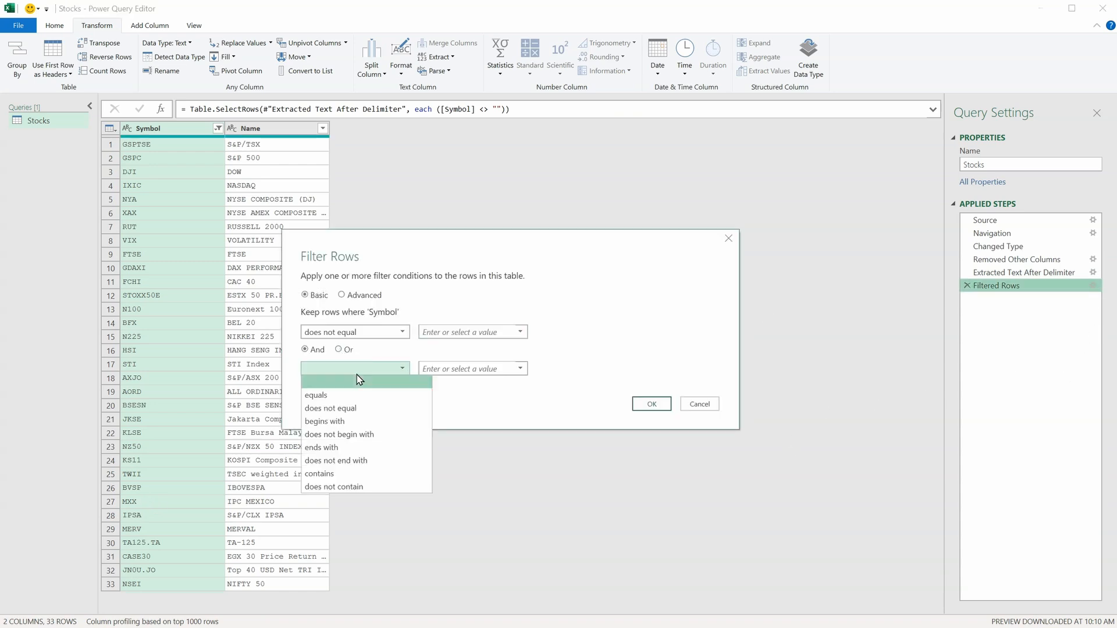
click(367, 485)
click(451, 368)
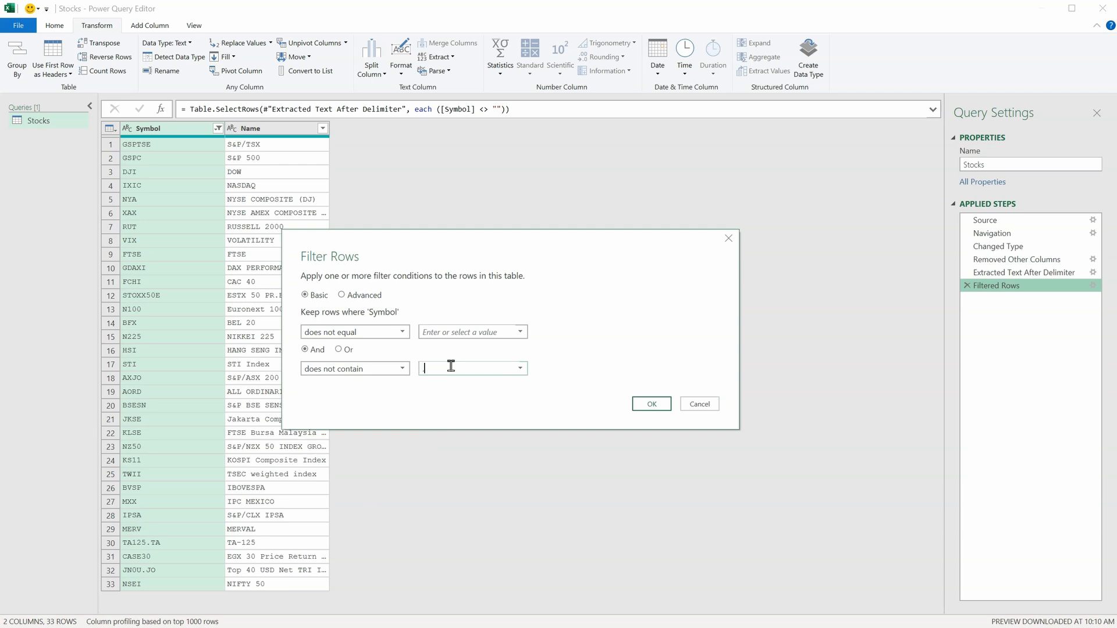
text(.)
click(651, 403)
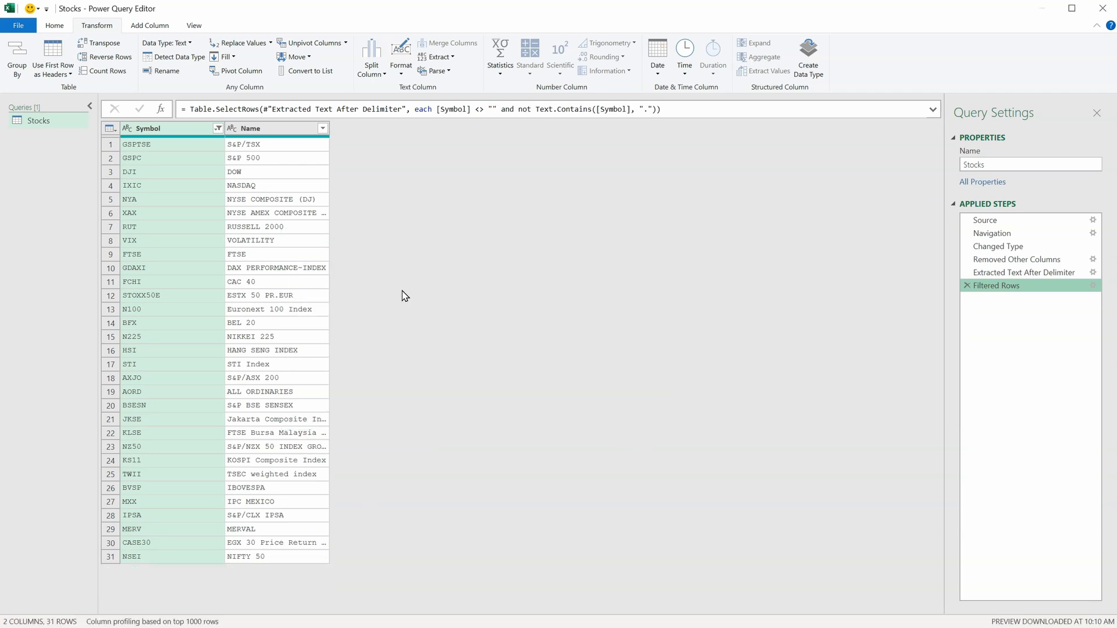
Filter the Name column to keep rows that contain neither a slash (/) nor a period (.).
click(280, 131)
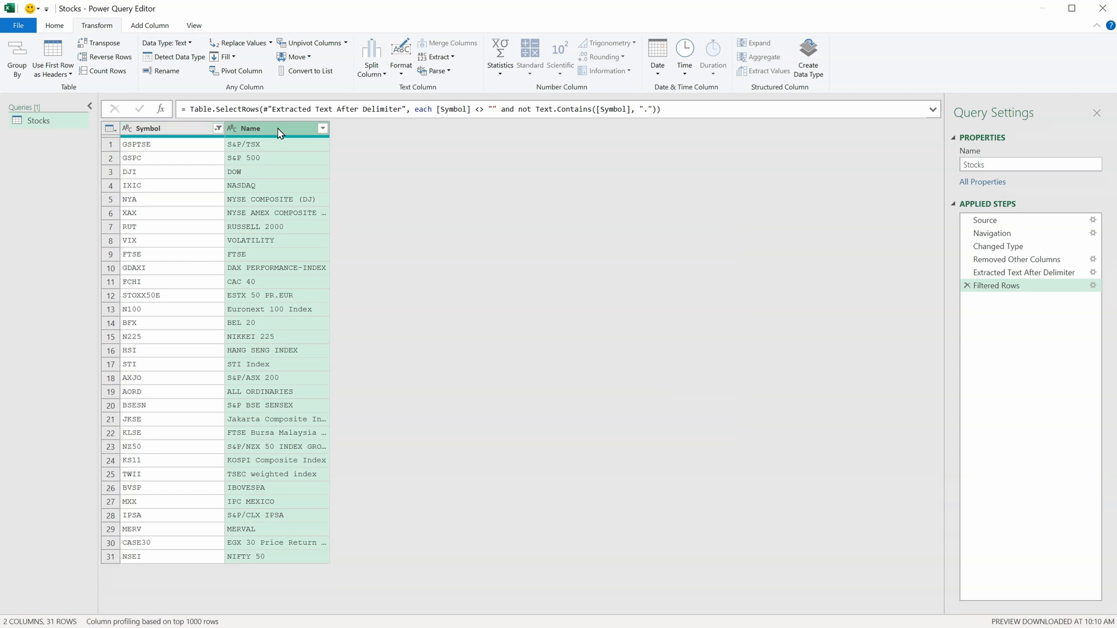
click(323, 129)
mouse_move(274, 225)
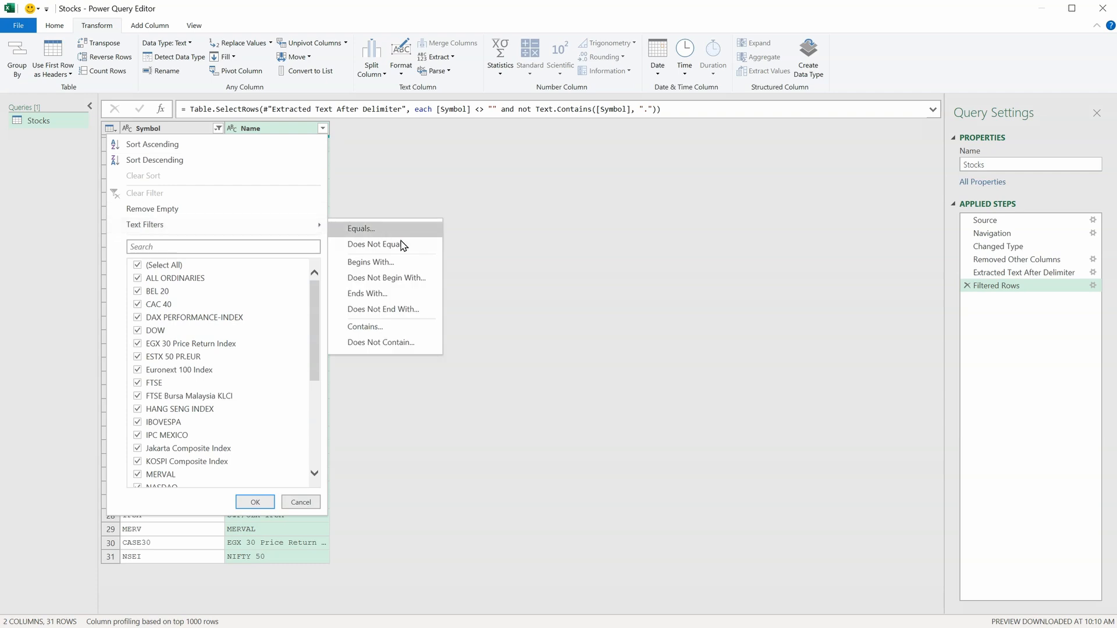
click(407, 342)
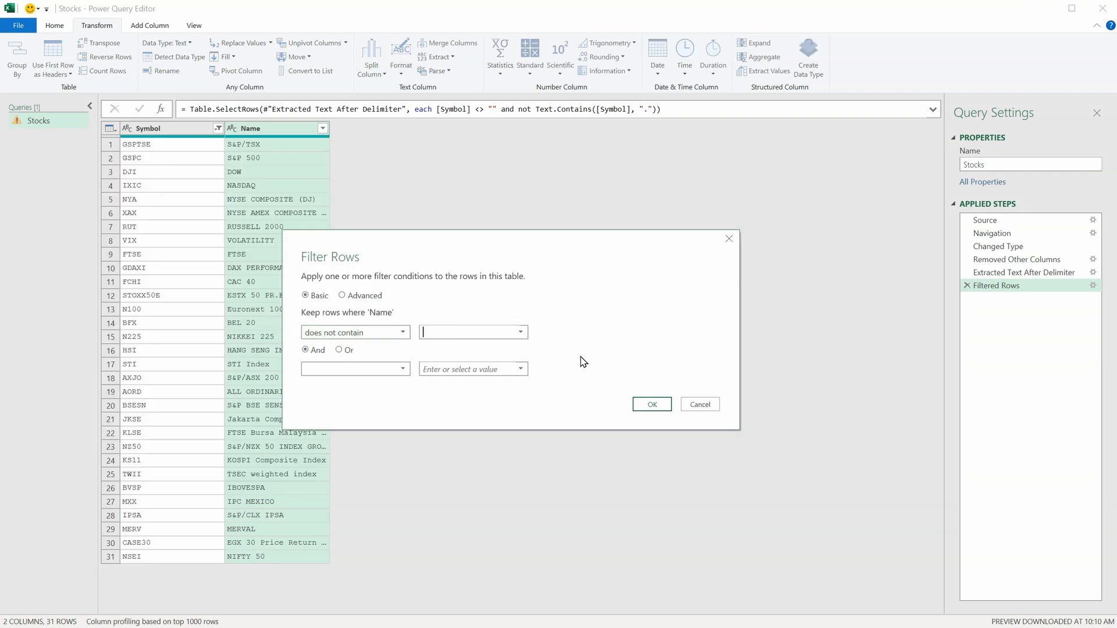
text(/)
click(377, 370)
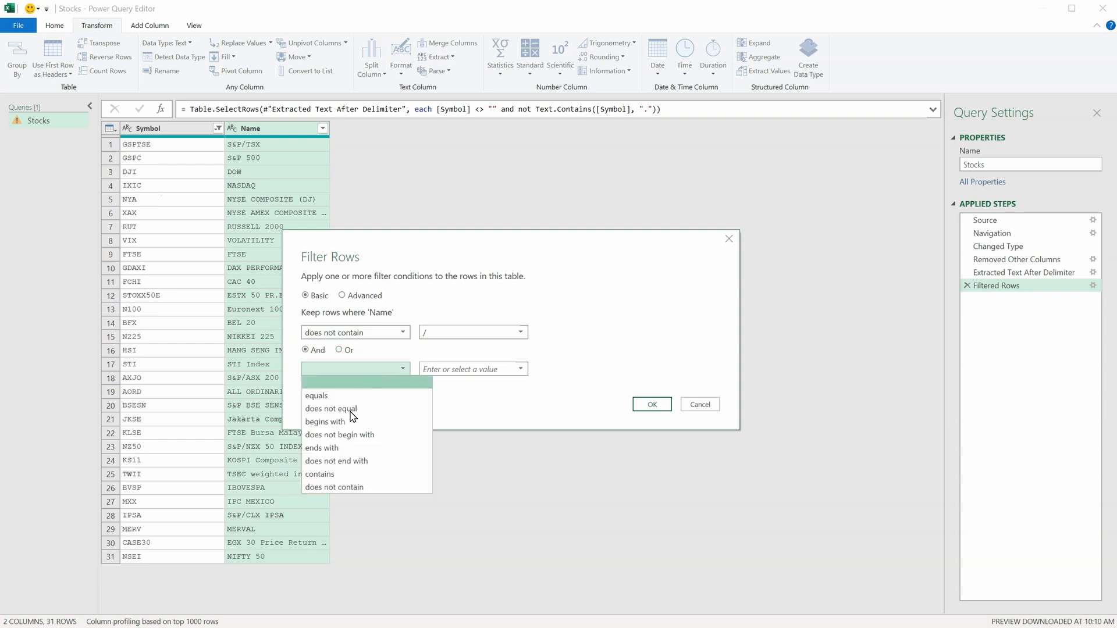
click(344, 488)
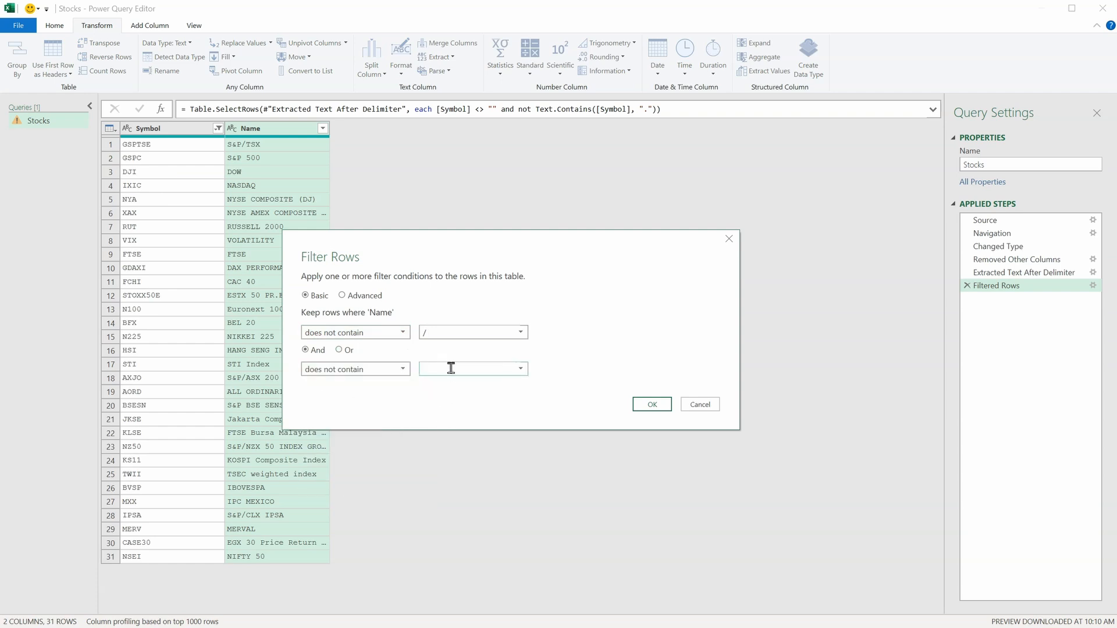
text(.)
click(652, 404)
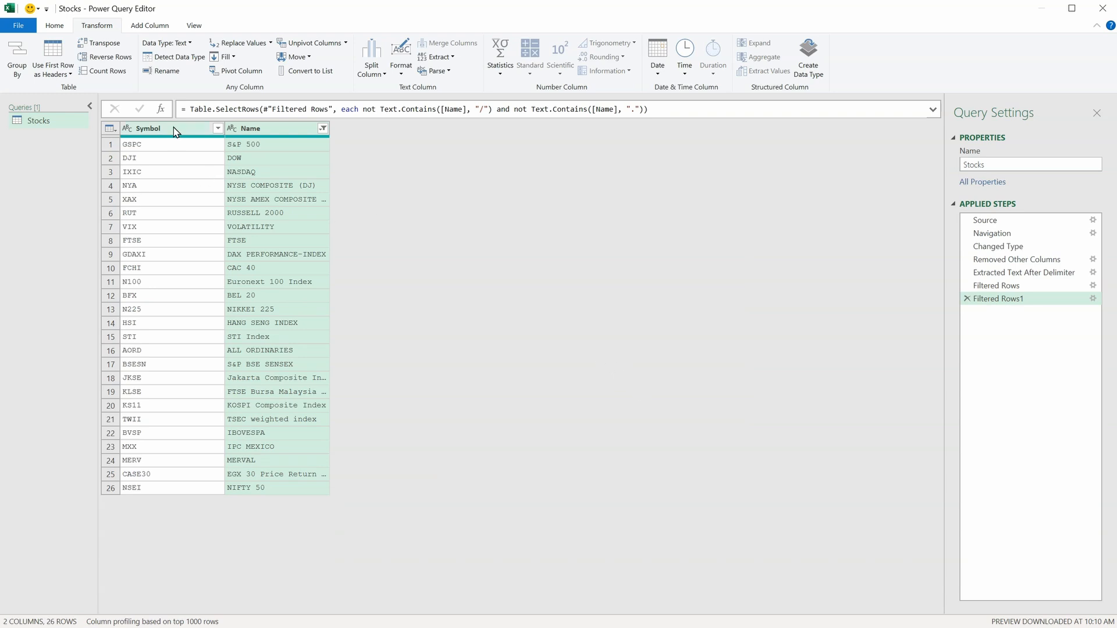
Keep only the top 5 rows of the Stocks query and move the Name column ahead of the Symbol column.
click(55, 26)
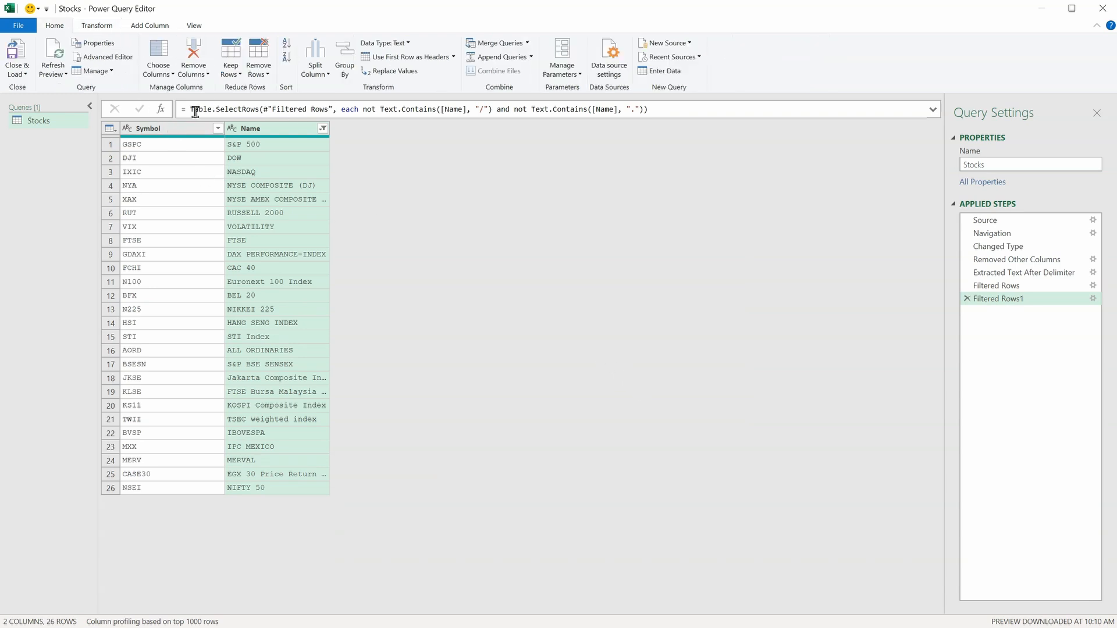
click(194, 129)
click(235, 74)
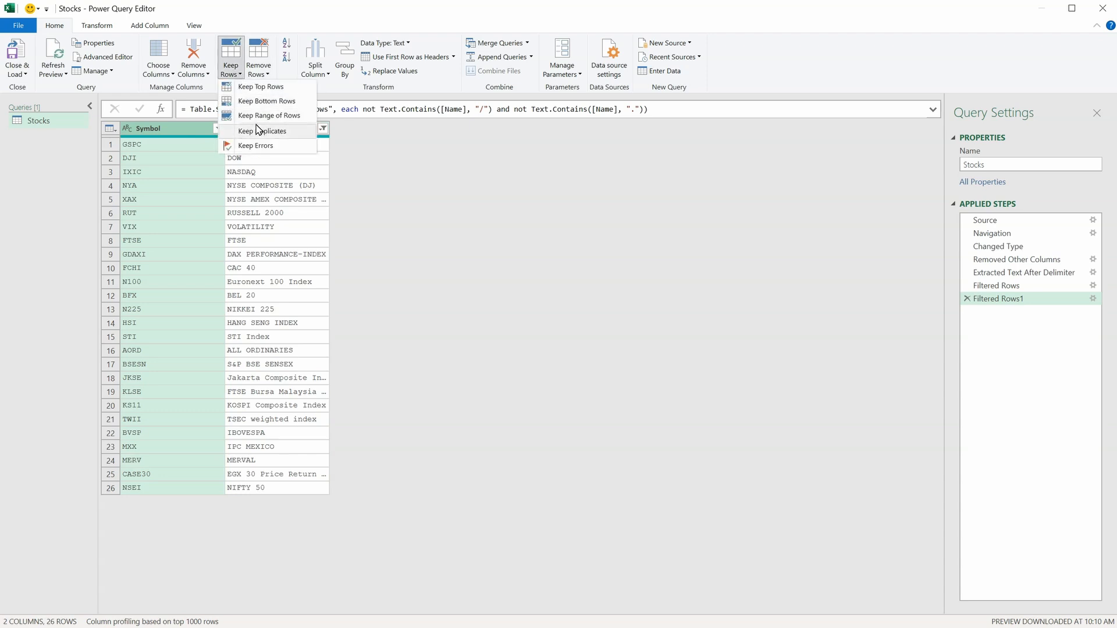
click(262, 87)
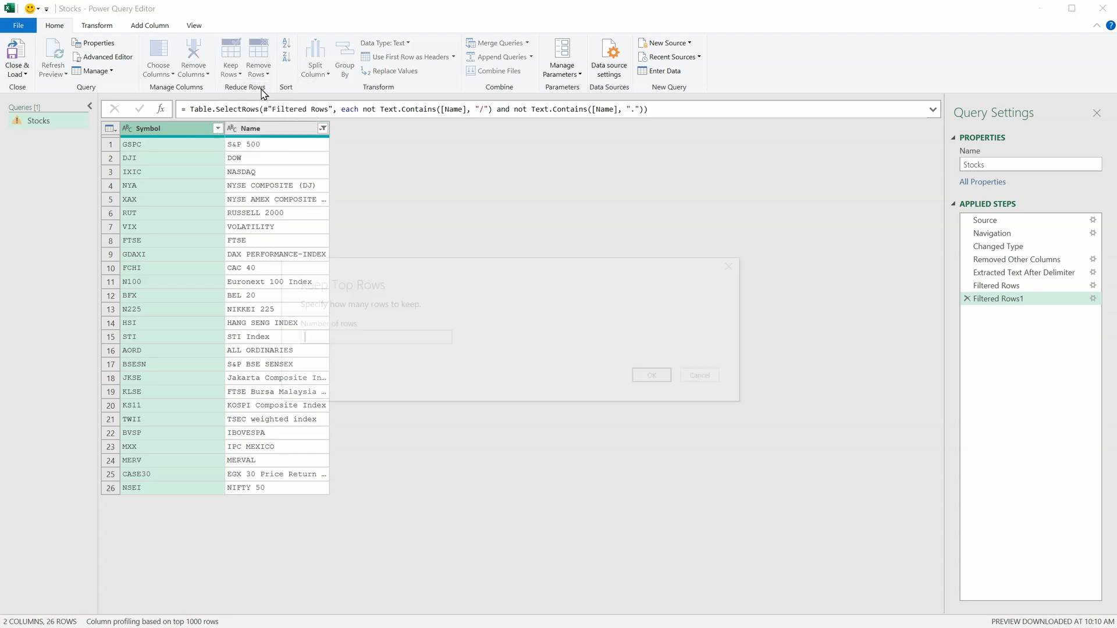
text(5)
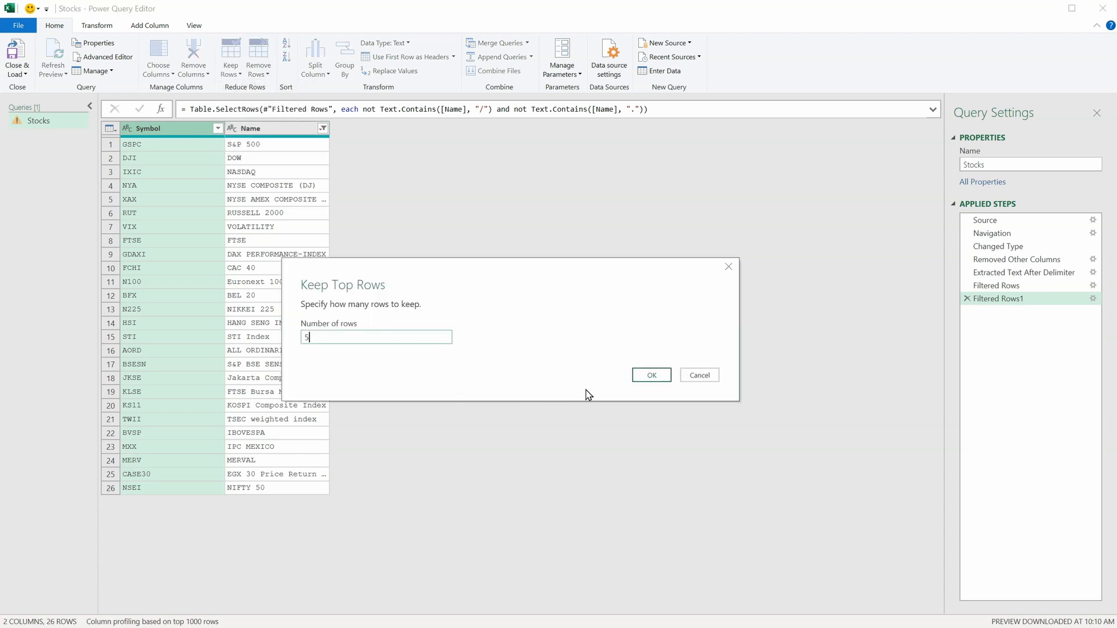
click(662, 378)
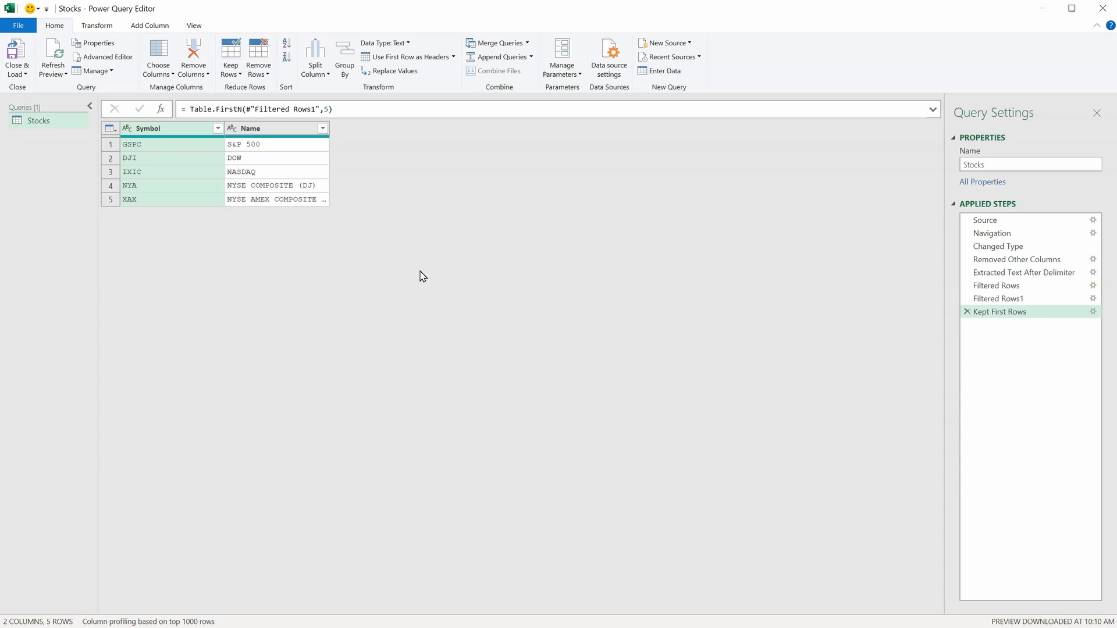
click(276, 133)
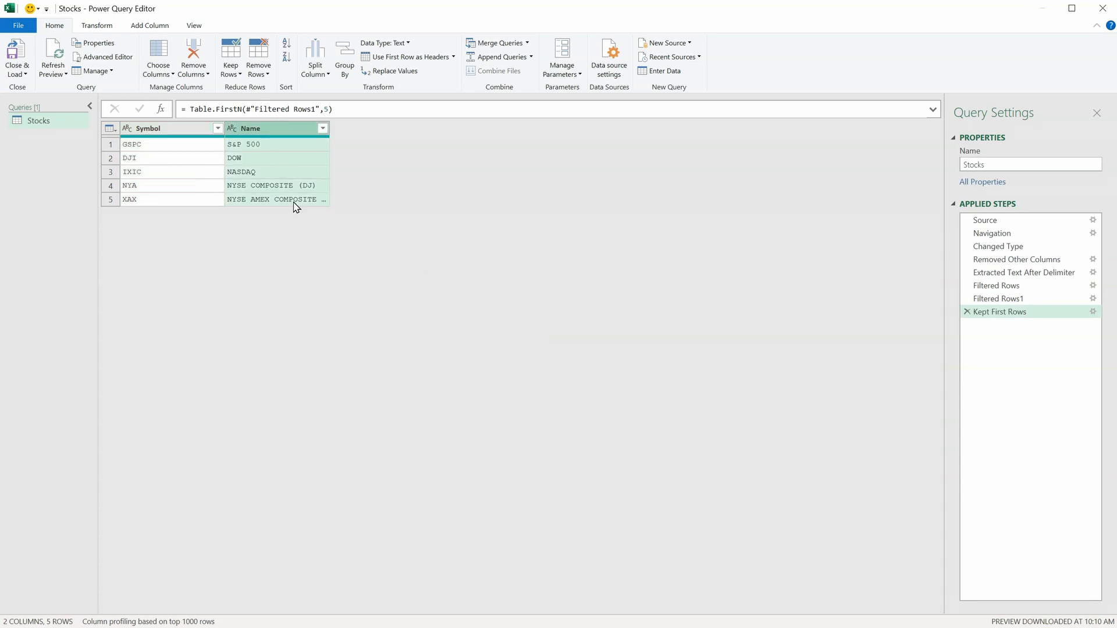
drag(277, 133, 164, 131)
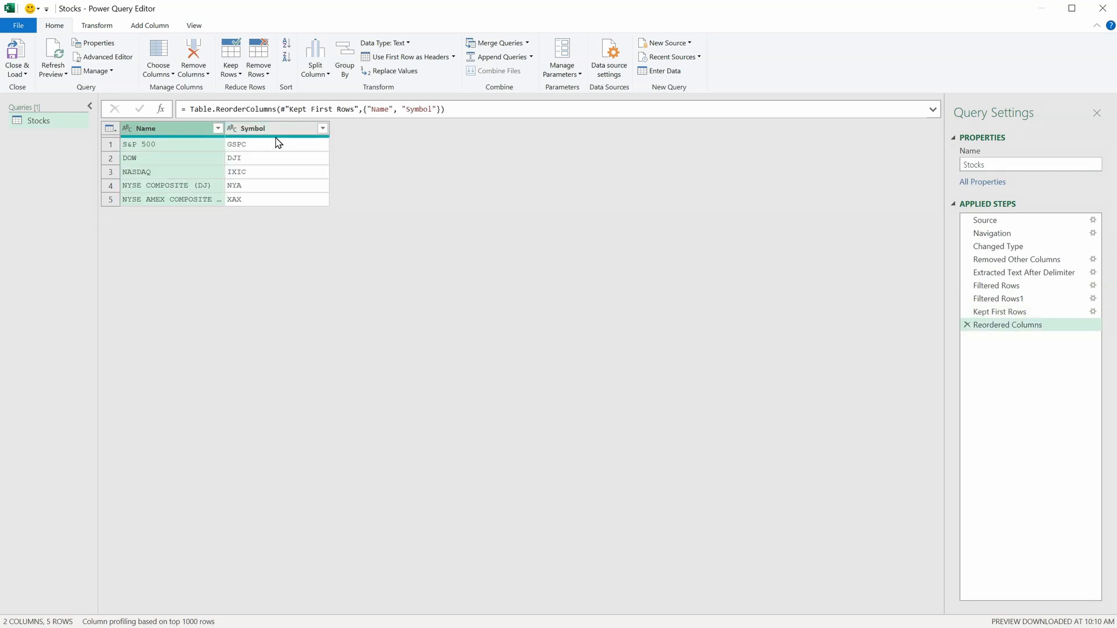
Close the query editor and load Stocks as a table into cell A1 of the existing worksheet, without adding it to the Data Model.
click(25, 73)
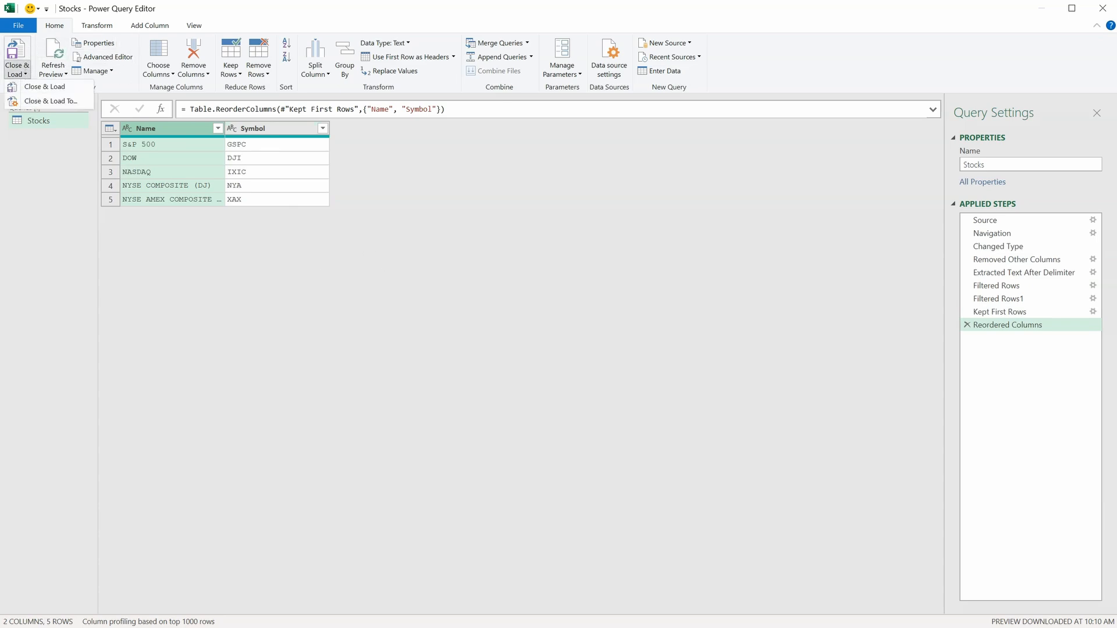
click(47, 102)
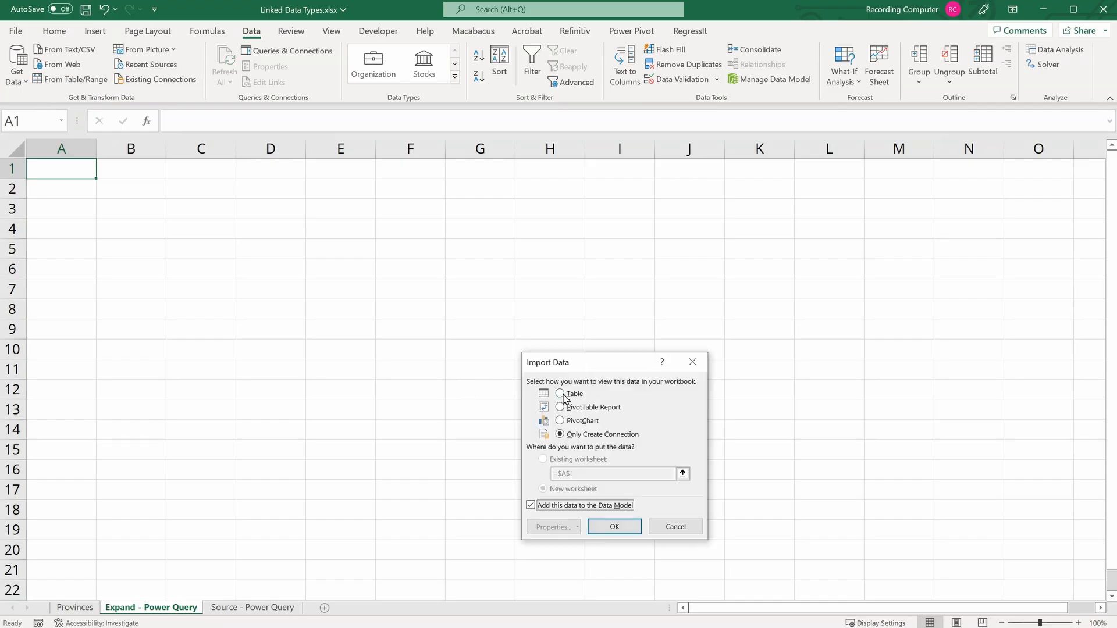
click(561, 394)
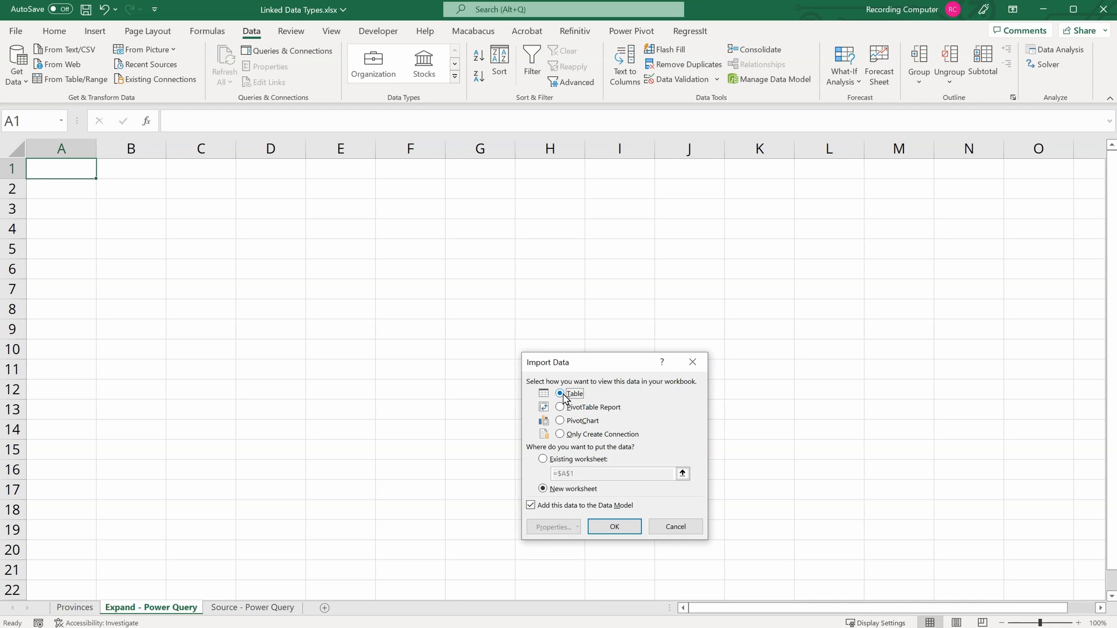
click(544, 460)
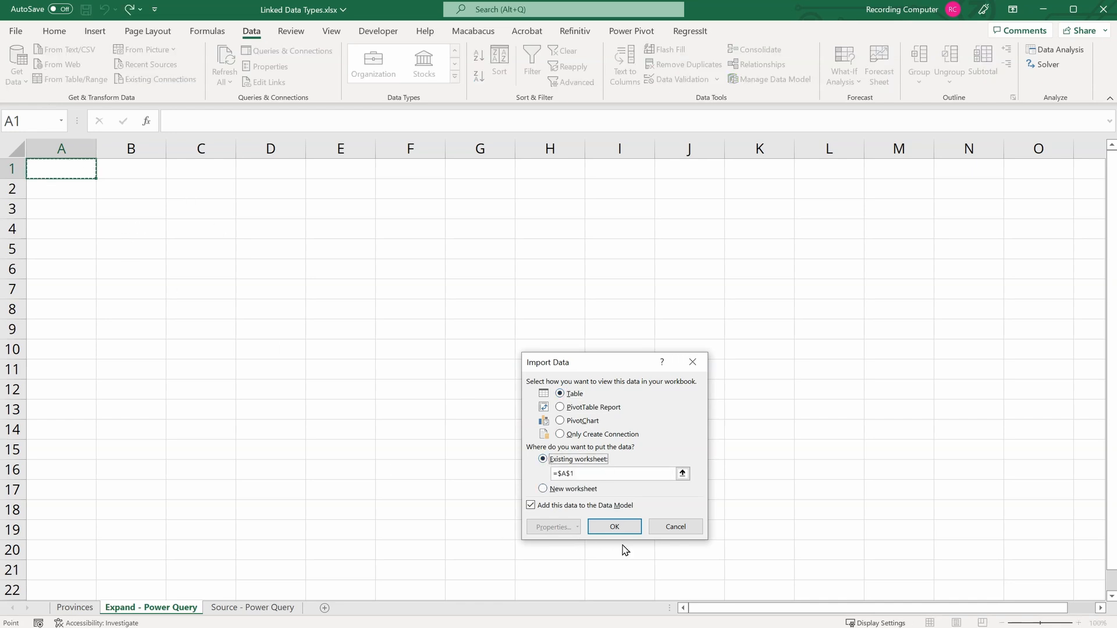
click(531, 505)
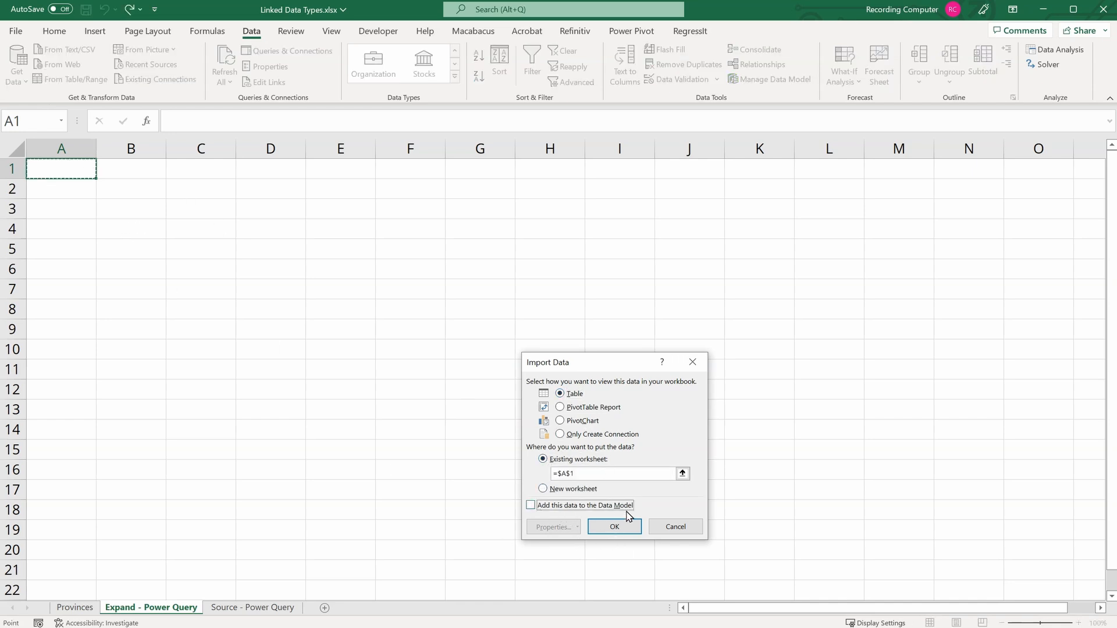
click(614, 527)
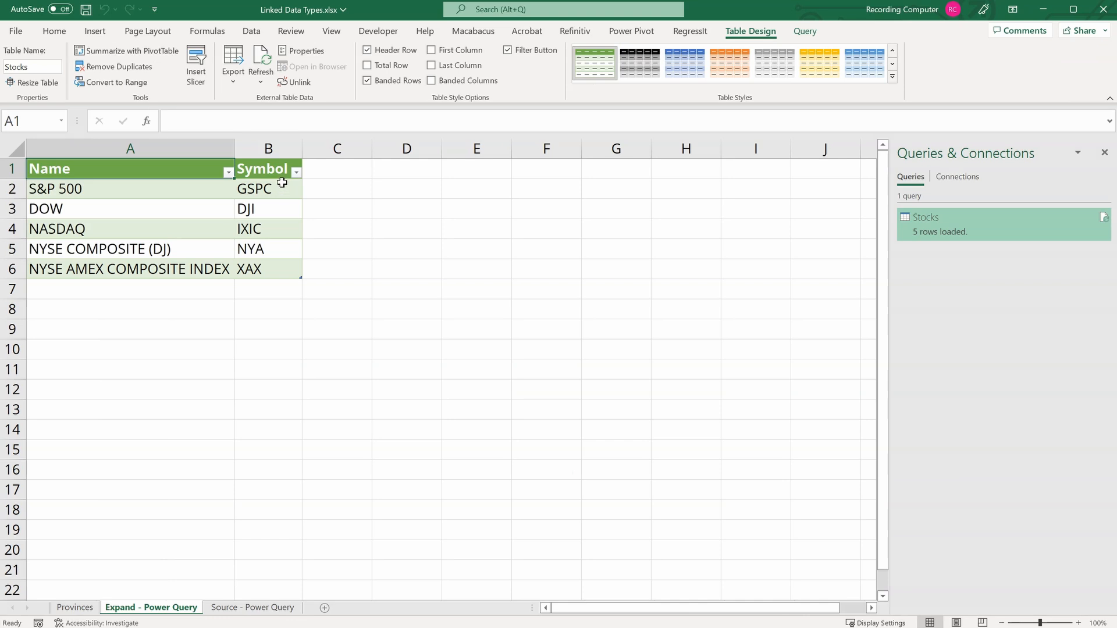
Convert the Symbol column entries in B2:B6 to the Stocks data type.
drag(282, 183, 281, 268)
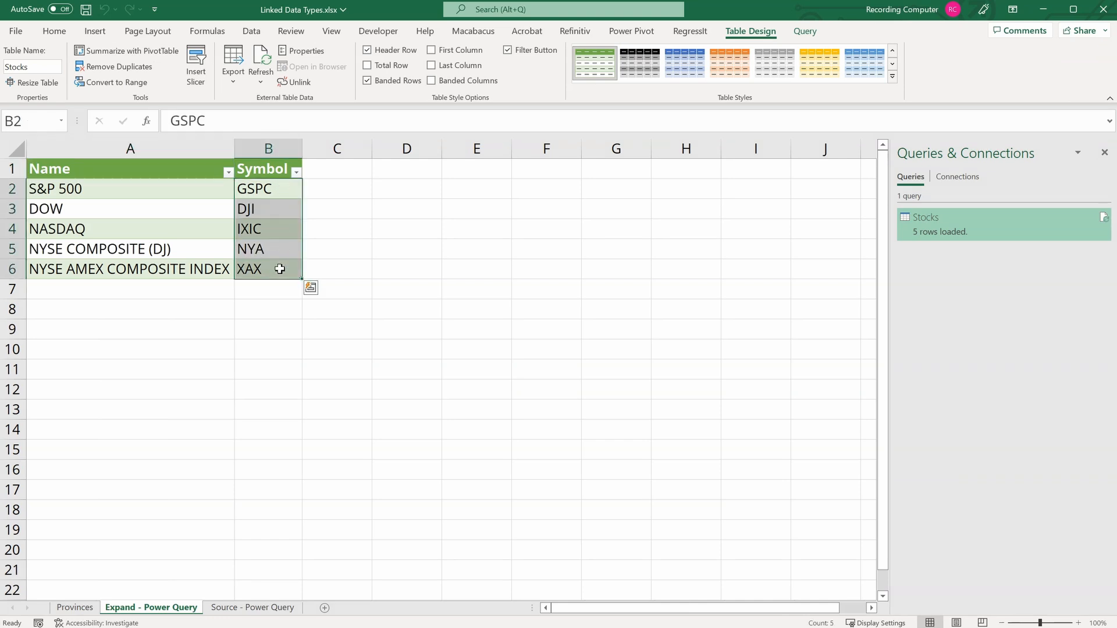
click(252, 34)
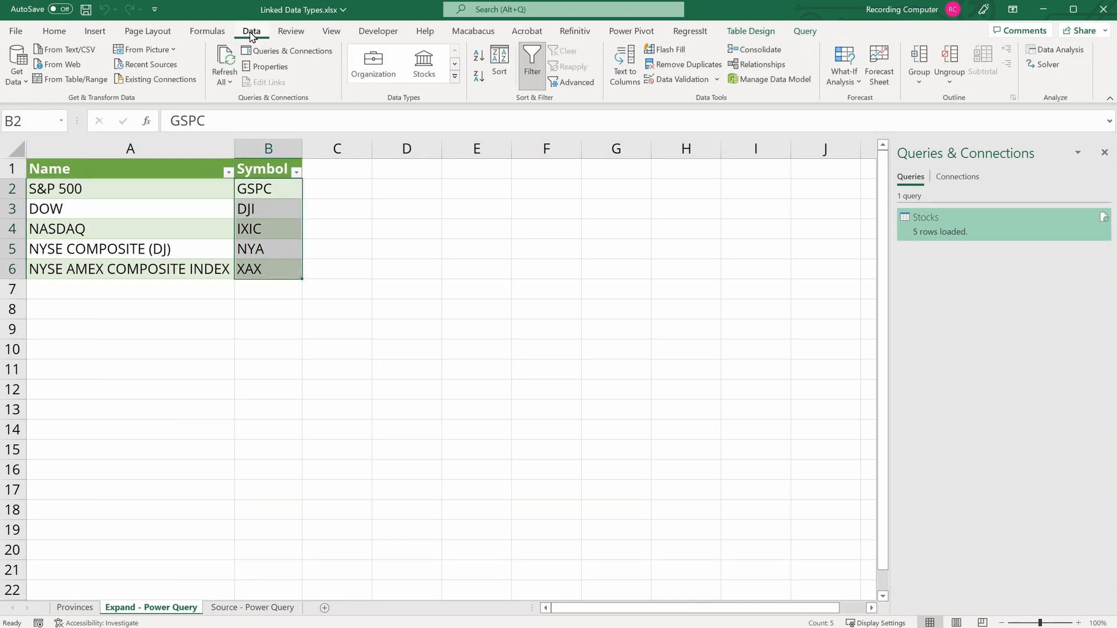
click(425, 71)
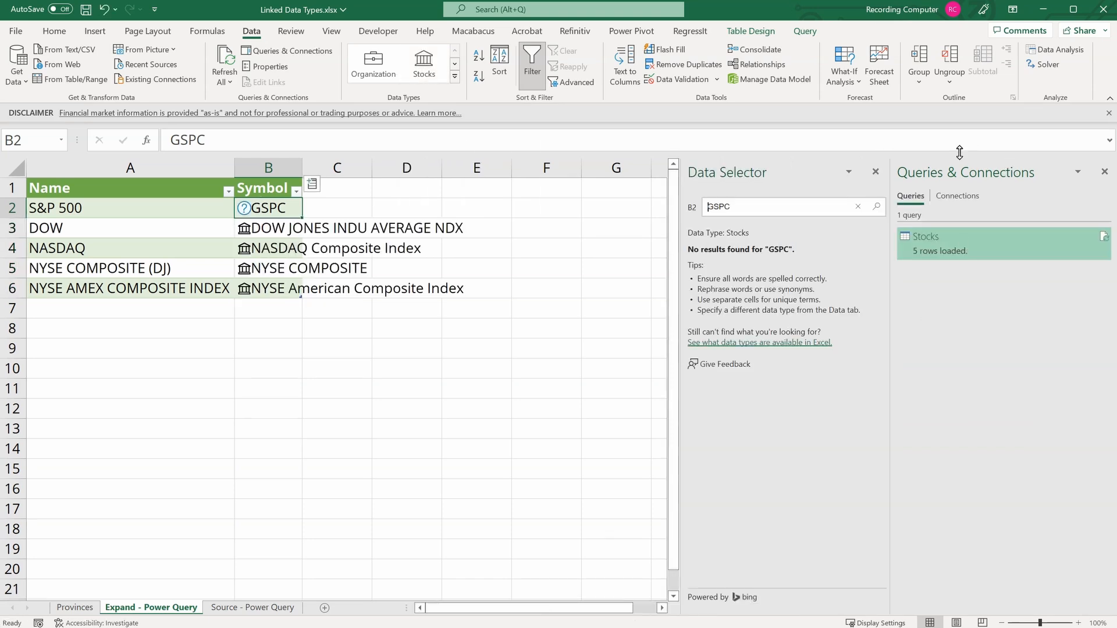
Resolve the unmatched GSPC entry by closing the queries pane, searching the Data Selector for S&P 500 and choosing S&P 500 INDEX.
click(1104, 173)
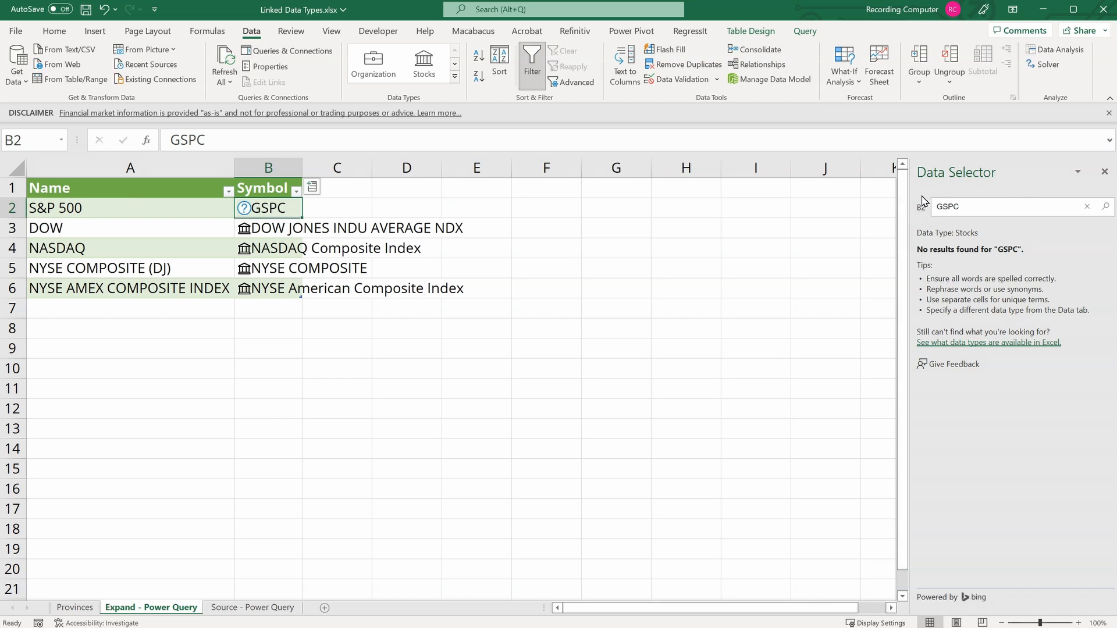
drag(910, 192, 813, 192)
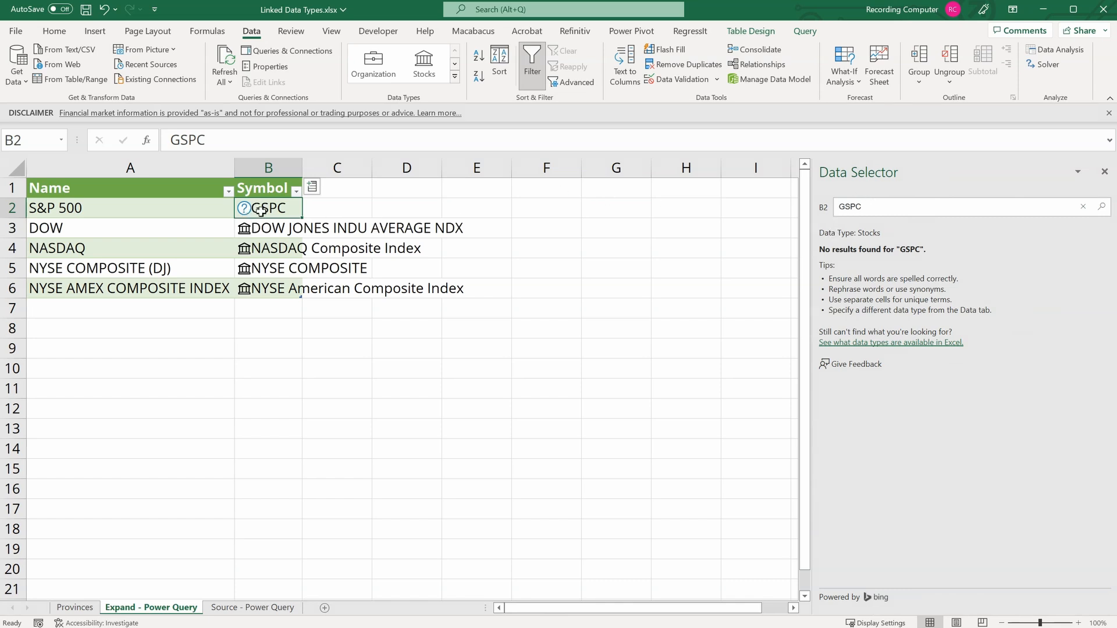
drag(898, 207, 809, 213)
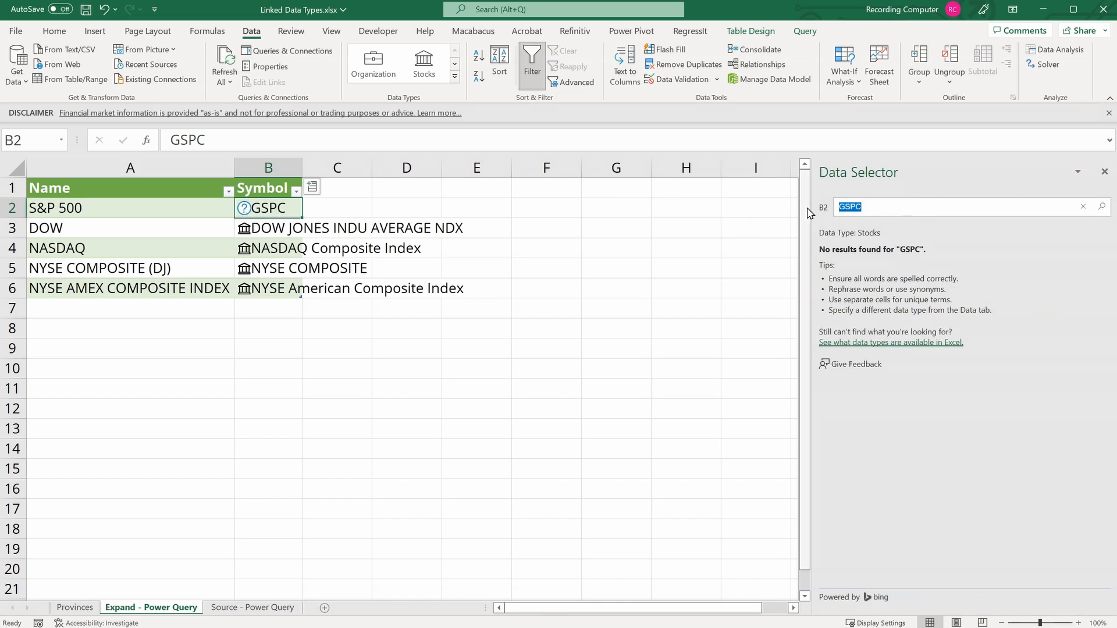
text(S)
click(1102, 207)
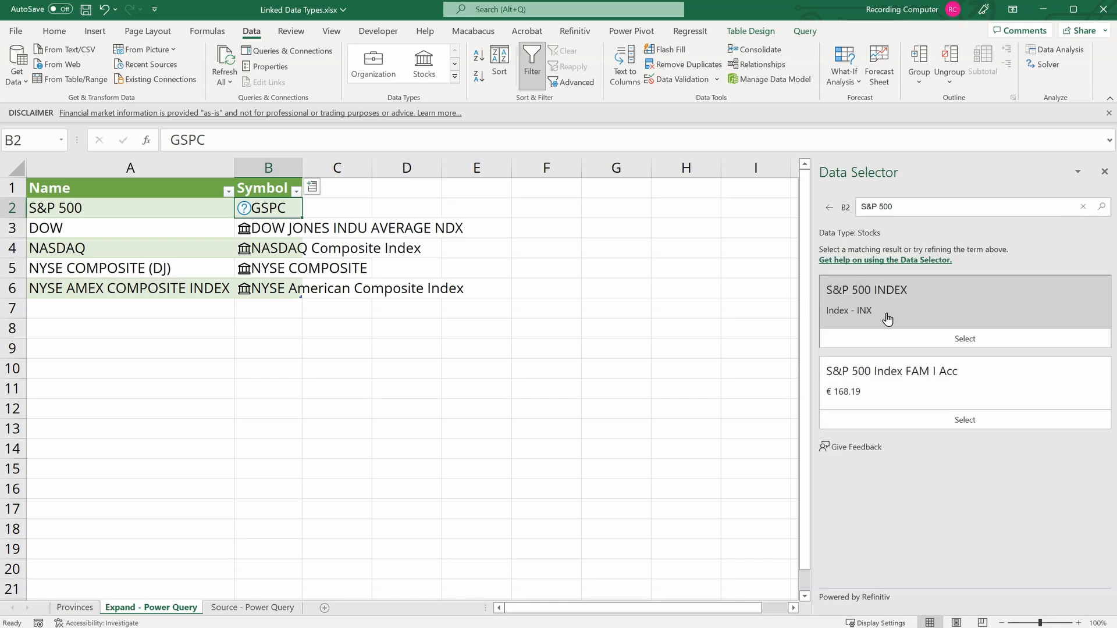
click(965, 339)
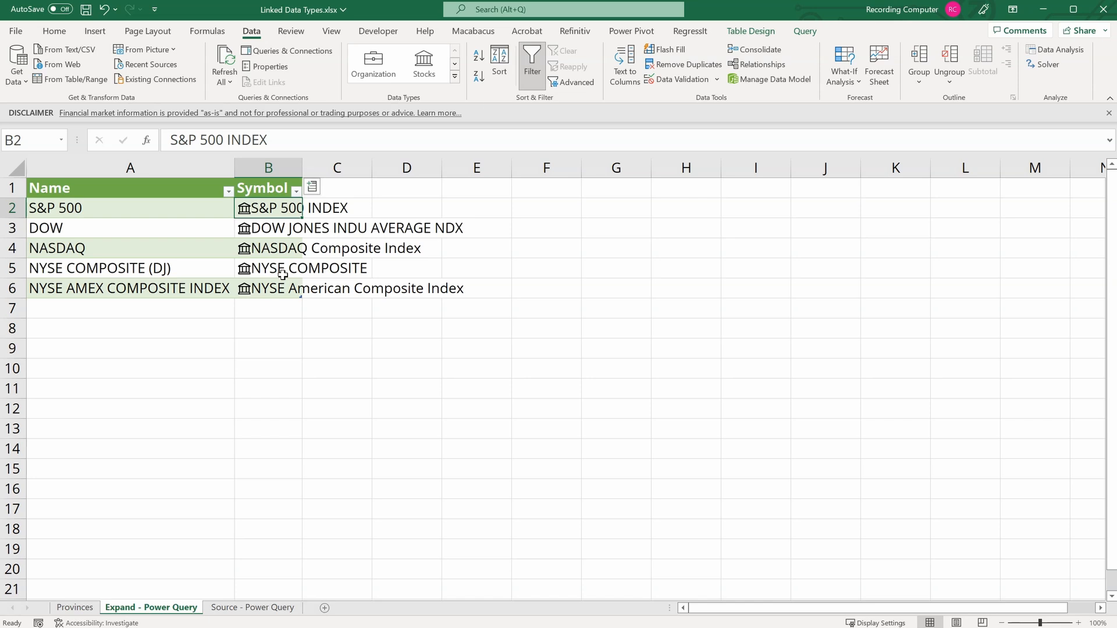
Extract the Price and Ticker symbol fields from the stock data type into new table columns.
click(313, 187)
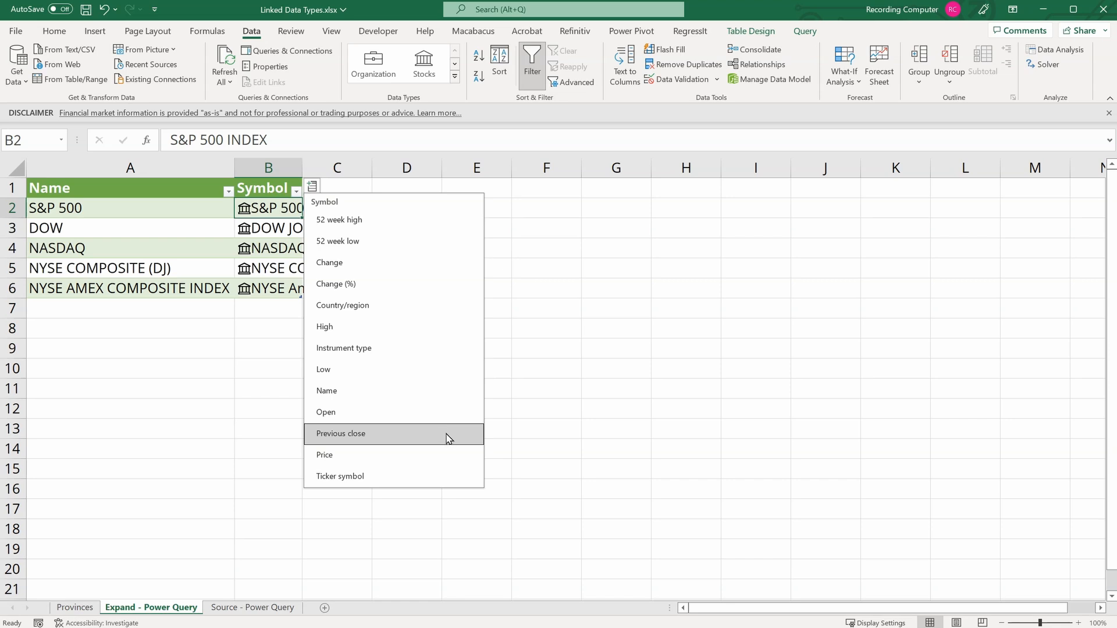
click(407, 453)
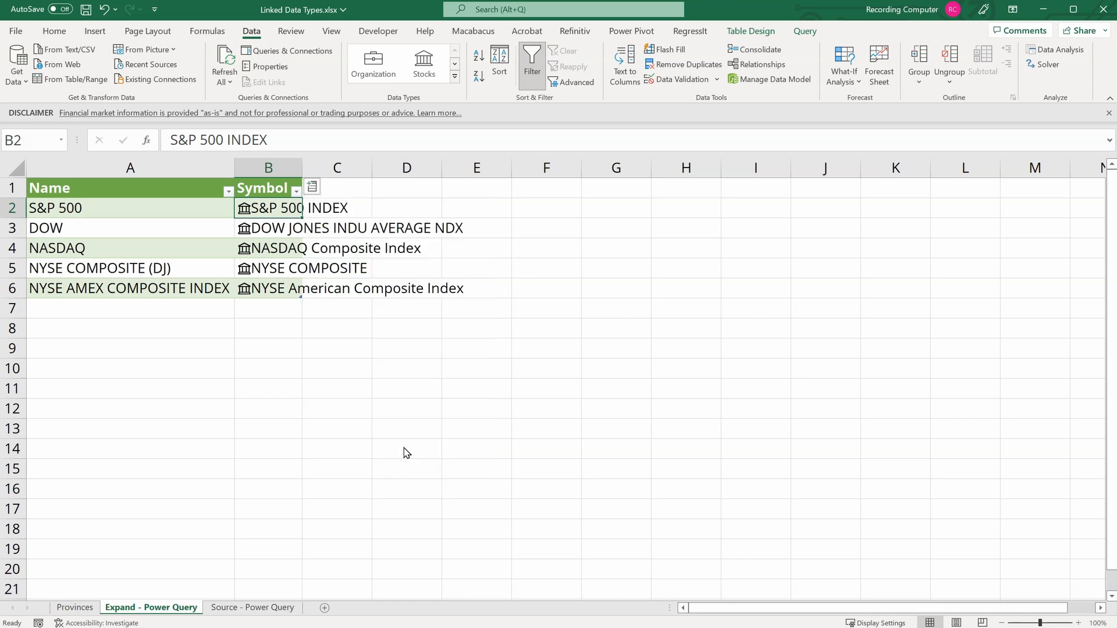
double_click(370, 168)
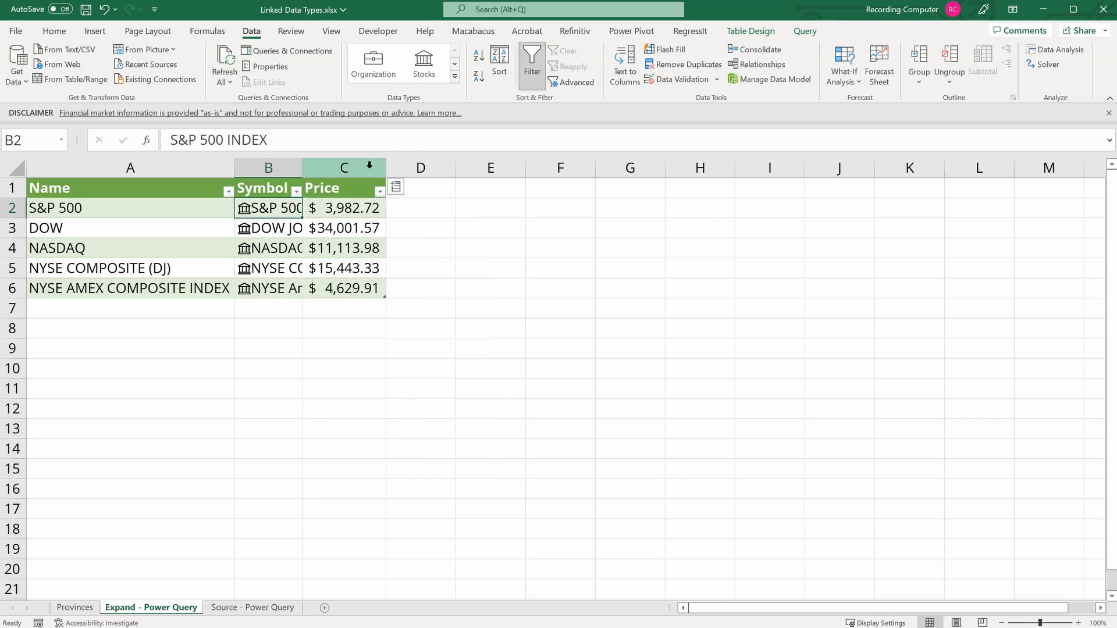
click(395, 187)
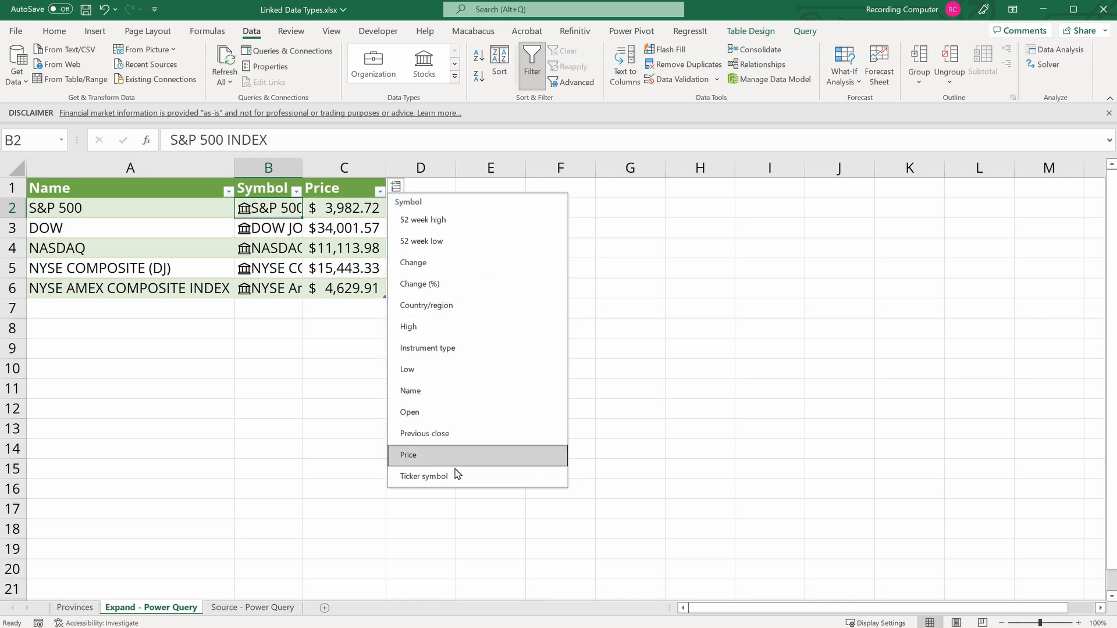
click(414, 478)
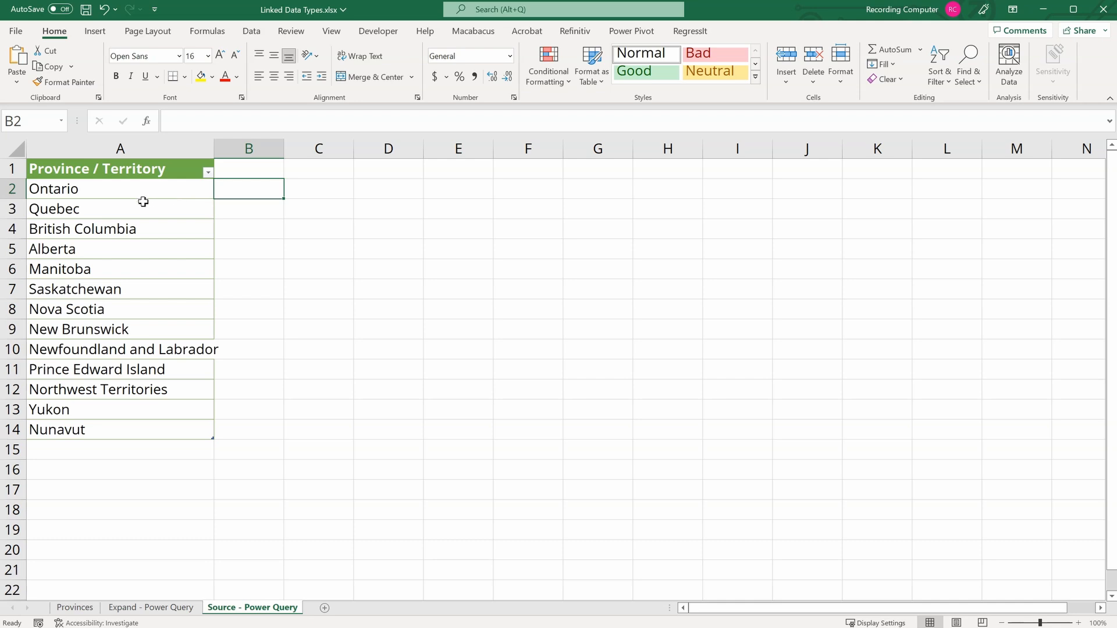
Convert the Province / Territory entries in A2:A14 to the Geography data type.
drag(147, 186, 148, 436)
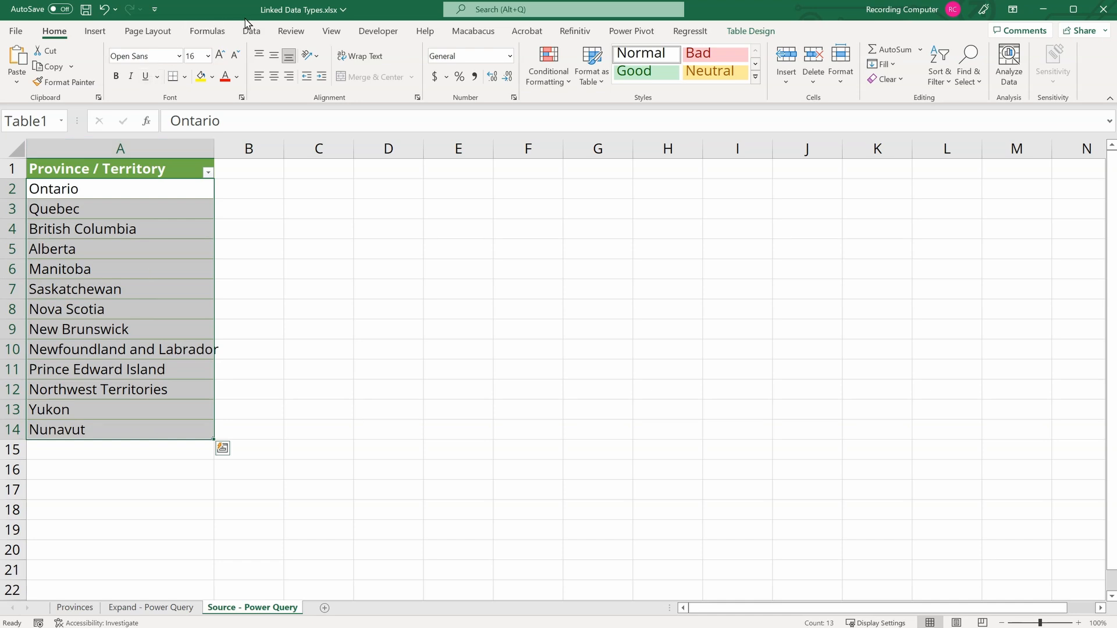
click(252, 32)
click(455, 76)
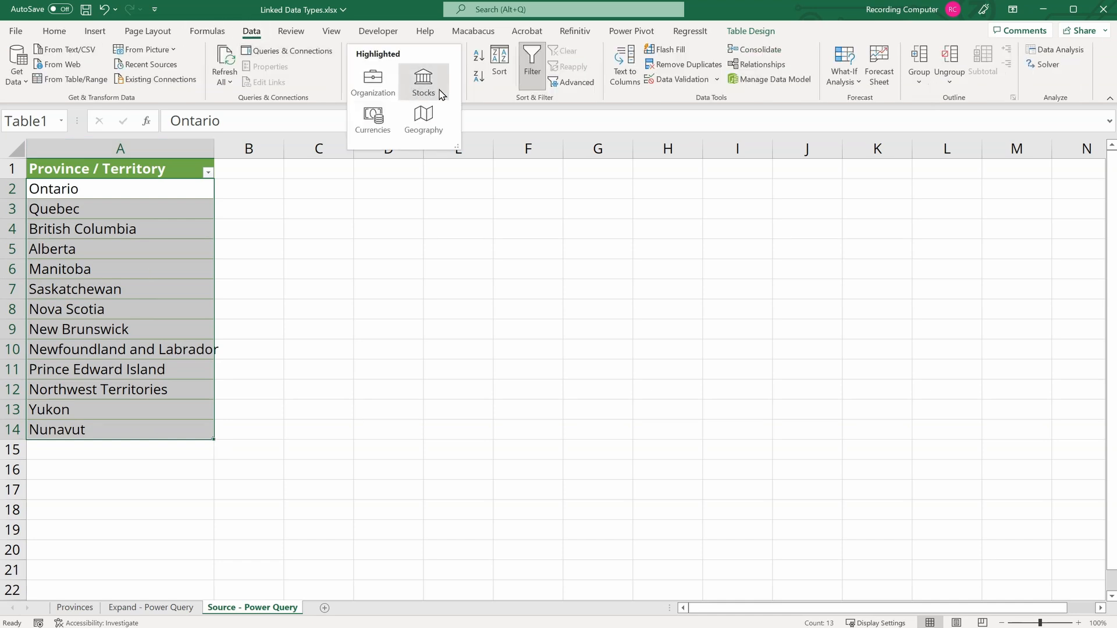
click(427, 113)
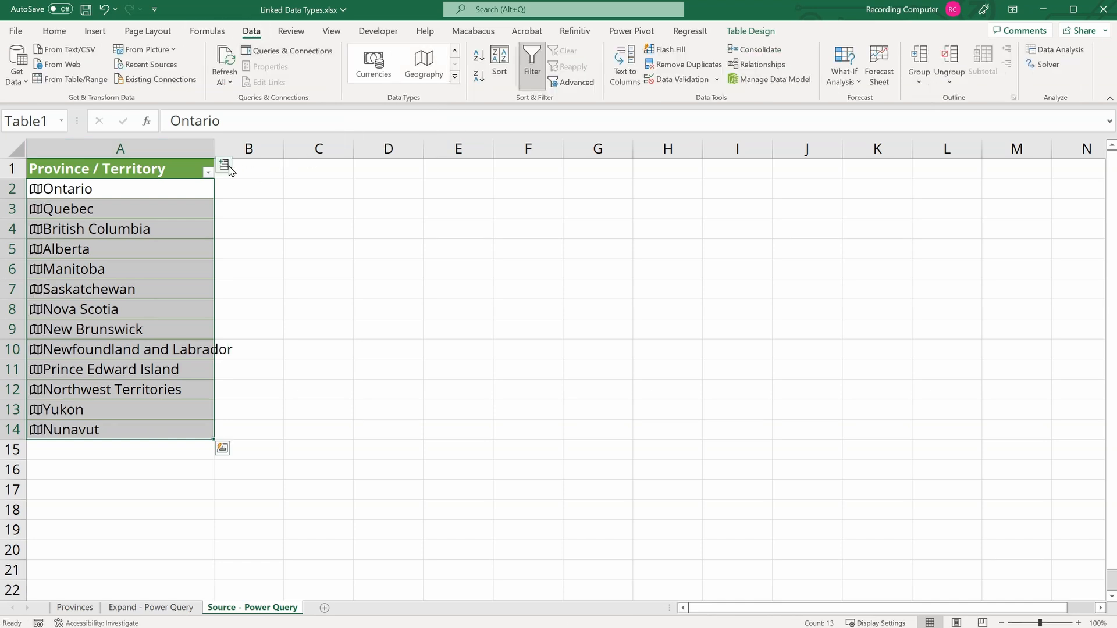
Add Abbreviation and Median household income columns from the geography data, and autofit the Median household income column.
click(224, 167)
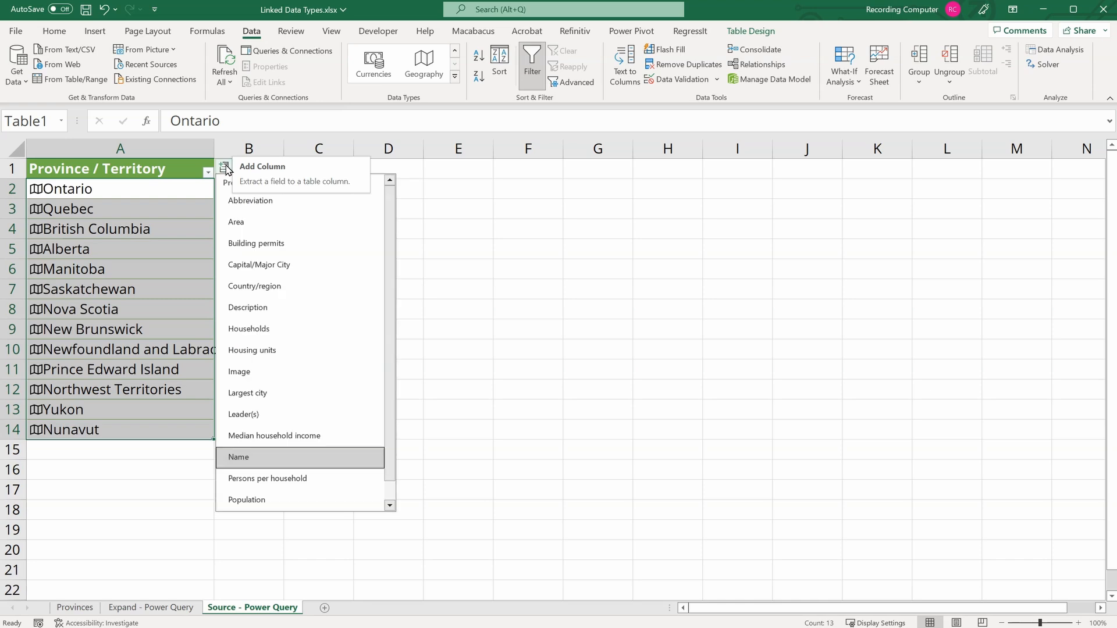
click(233, 202)
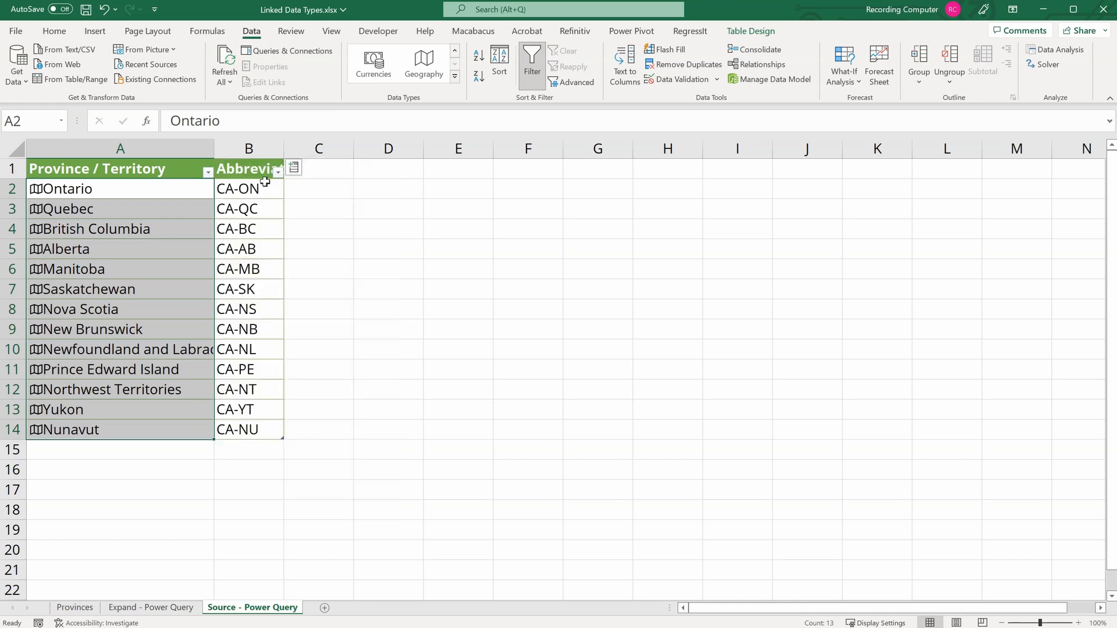
click(294, 170)
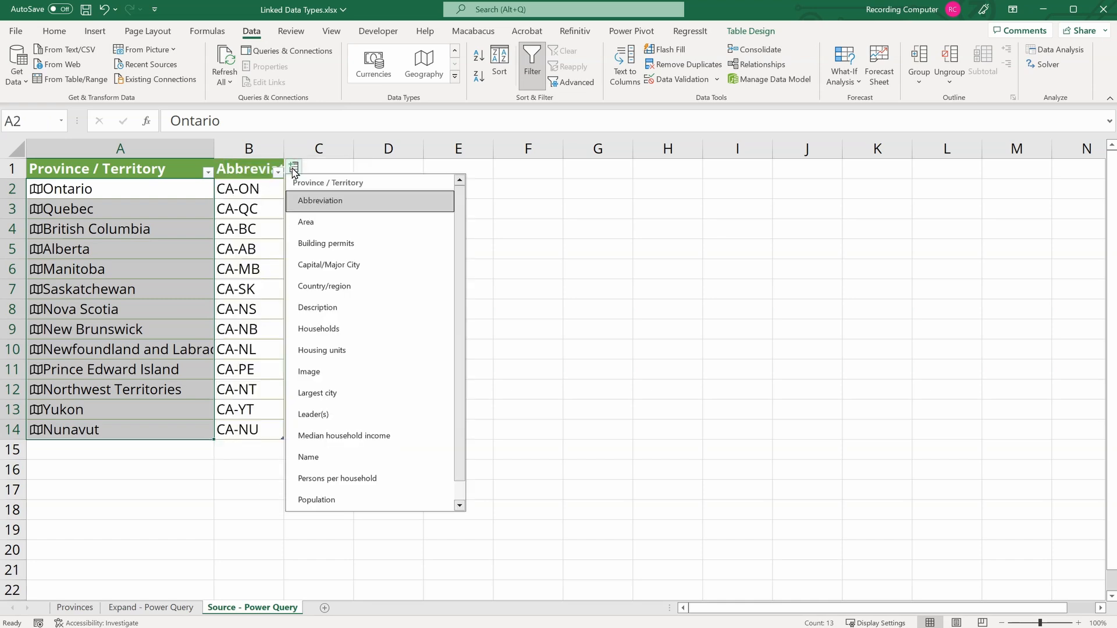
click(348, 434)
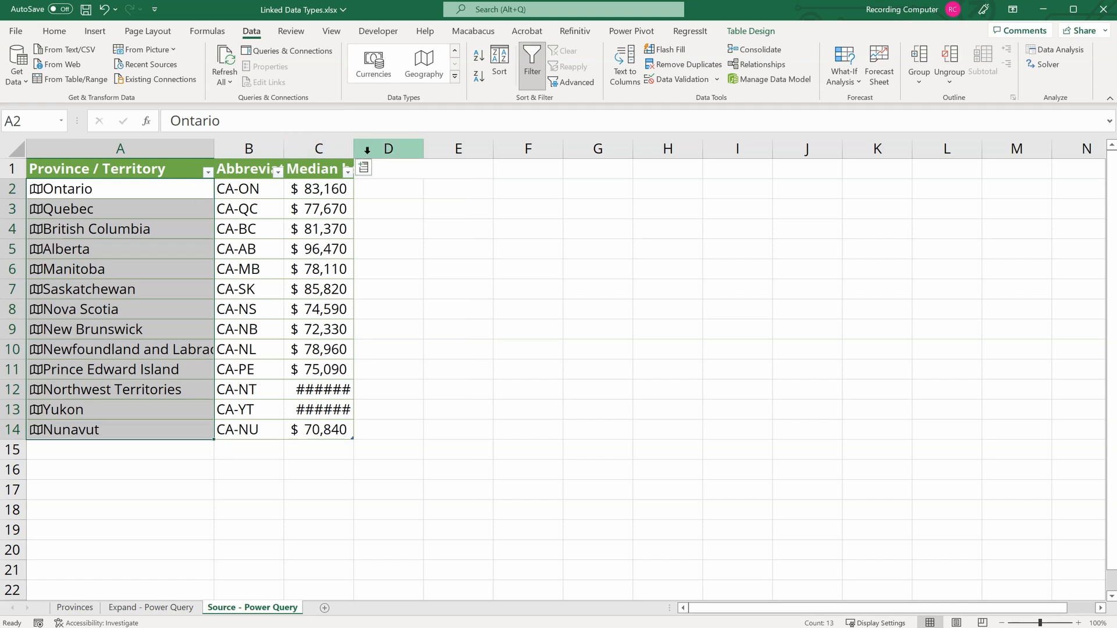
double_click(353, 148)
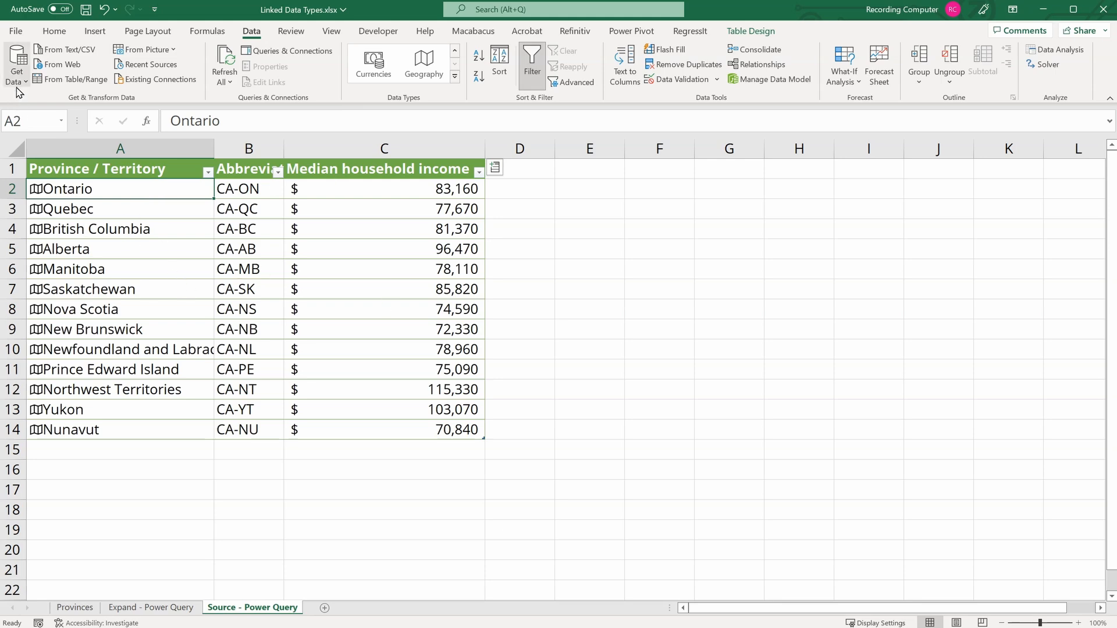
Bring the Province / Territory table into the Power Query Editor as a new query.
click(56, 82)
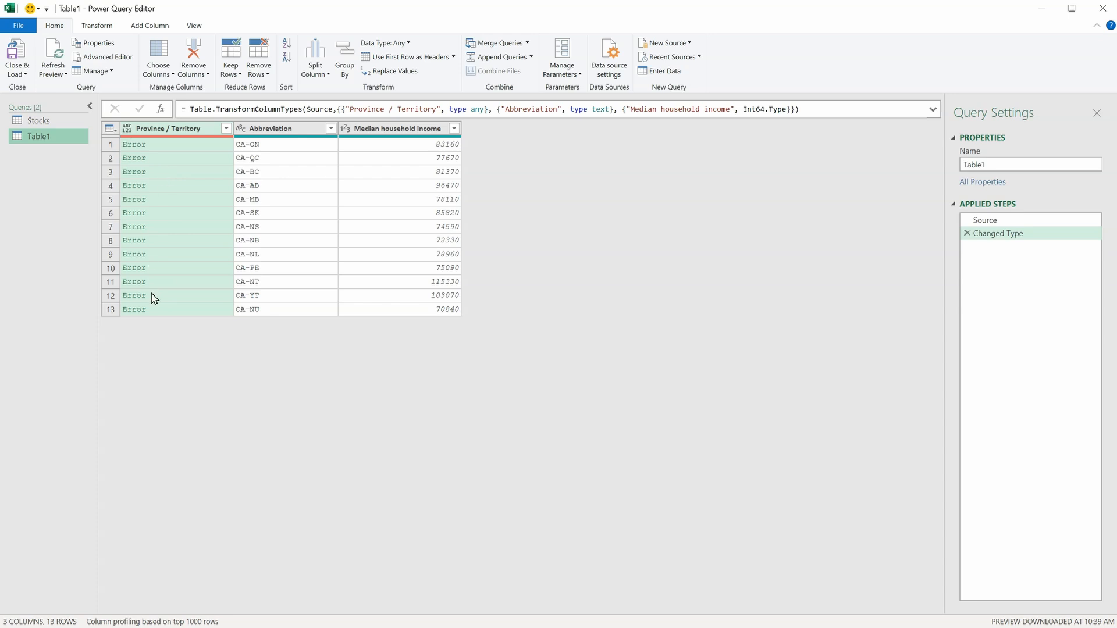
Inspect the error in the first Province / Territory cell, then close the query editor and discard the new query.
click(196, 144)
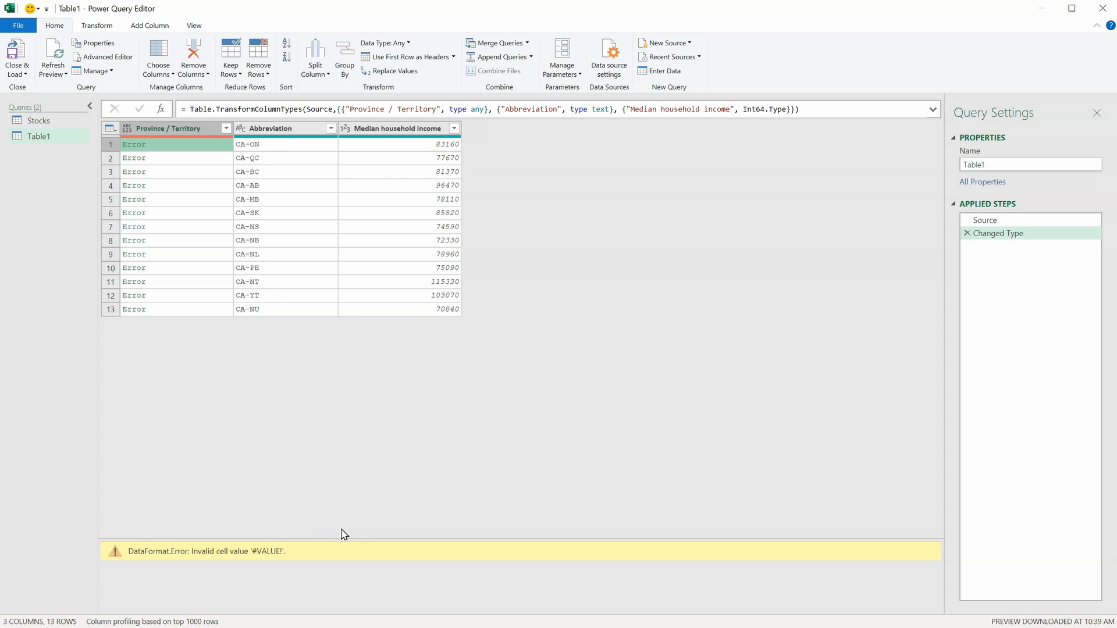
click(1103, 8)
click(573, 357)
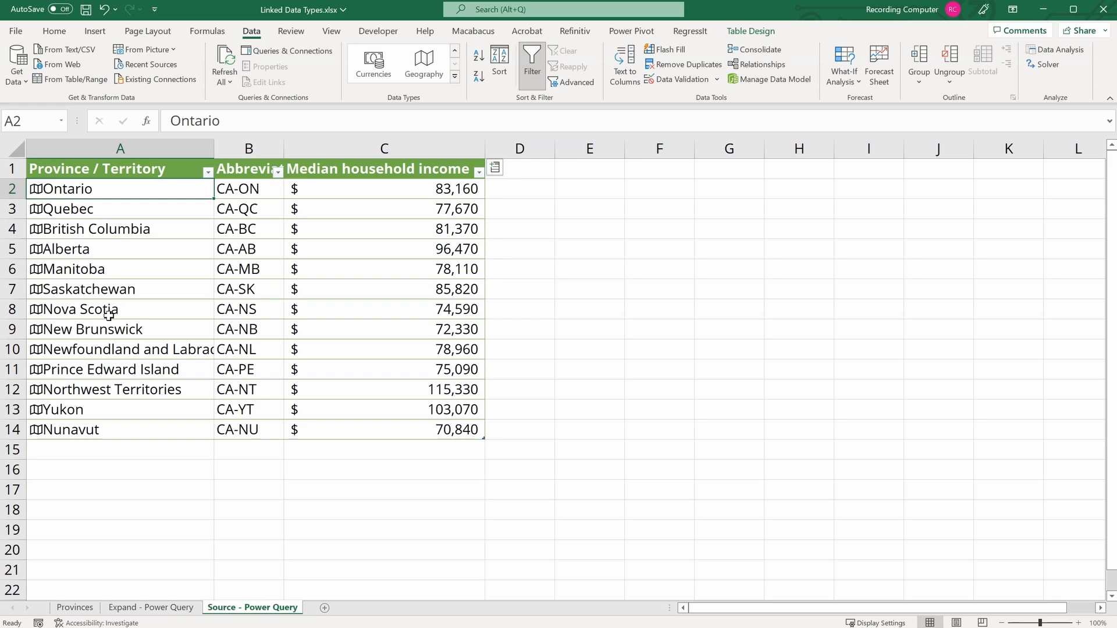
Add a Name column from the geography data to the province table and bring the table into the Power Query Editor.
click(495, 168)
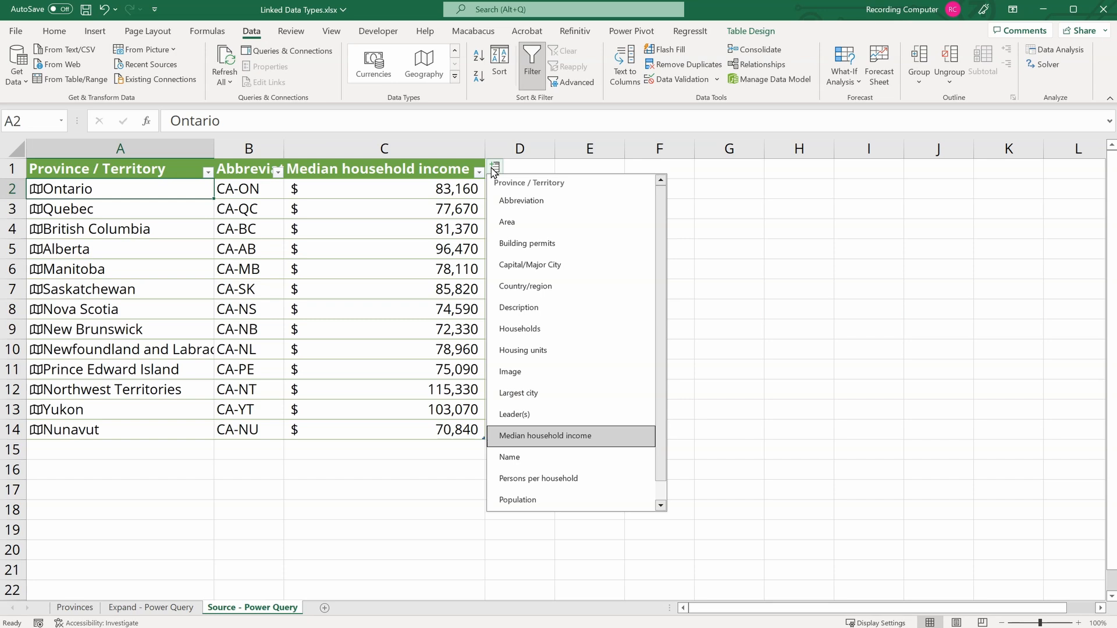
click(534, 460)
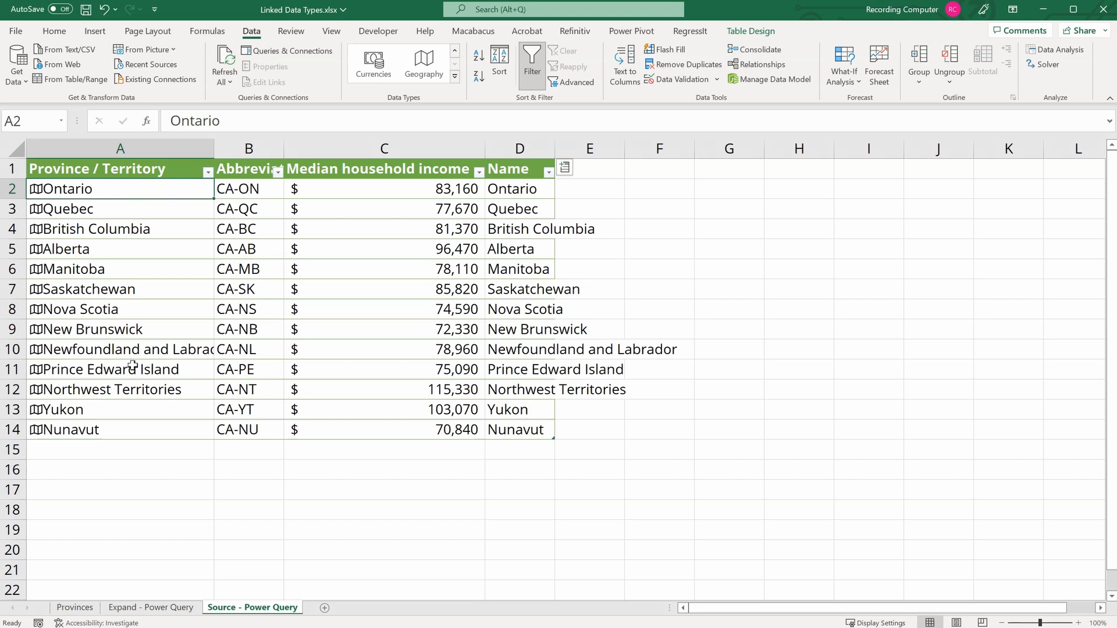
click(72, 85)
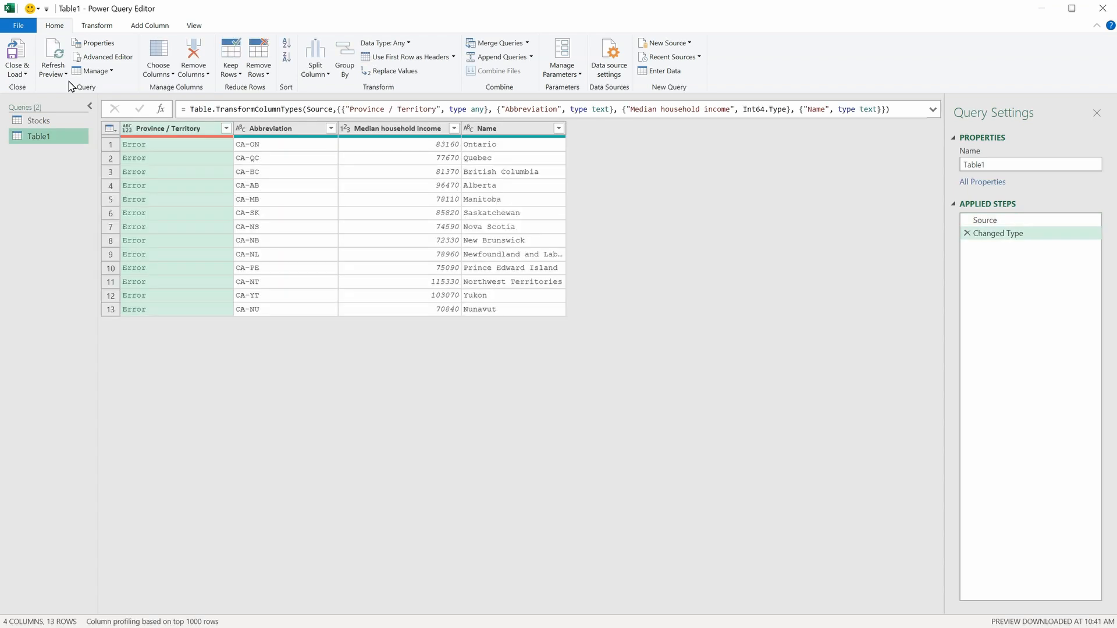
Remove the Province / Territory column containing errors from the query.
click(505, 128)
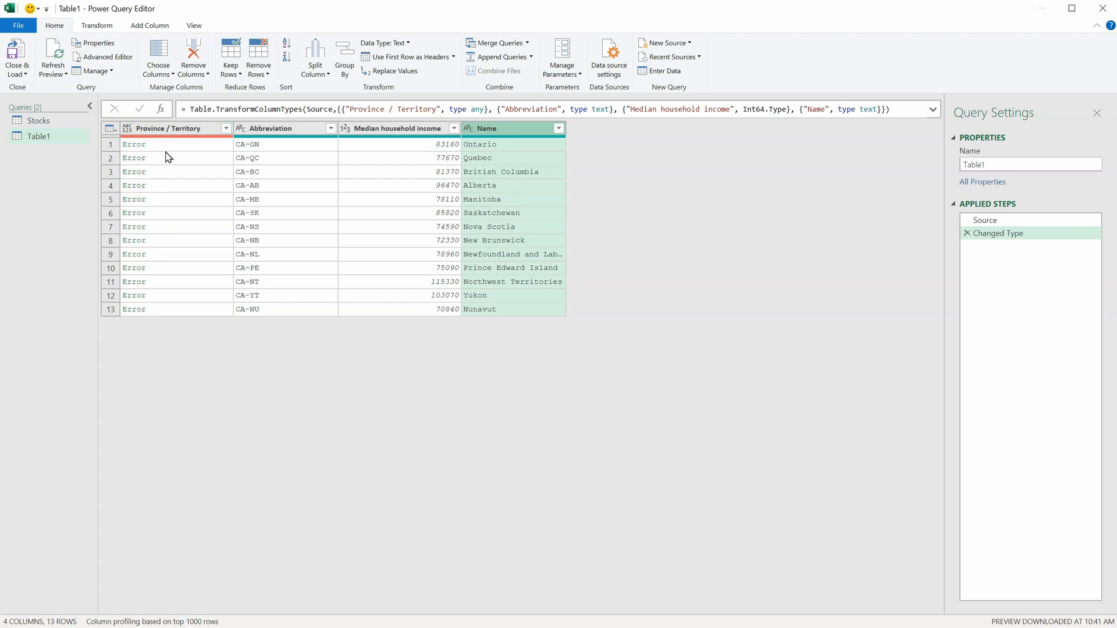
click(171, 131)
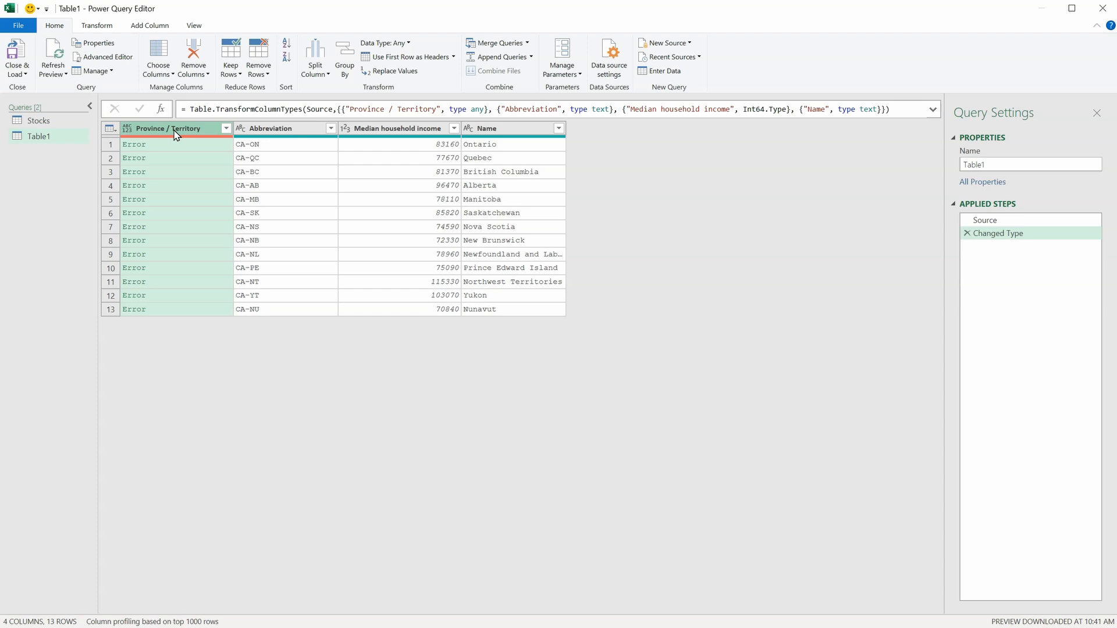
right_click(177, 134)
click(184, 150)
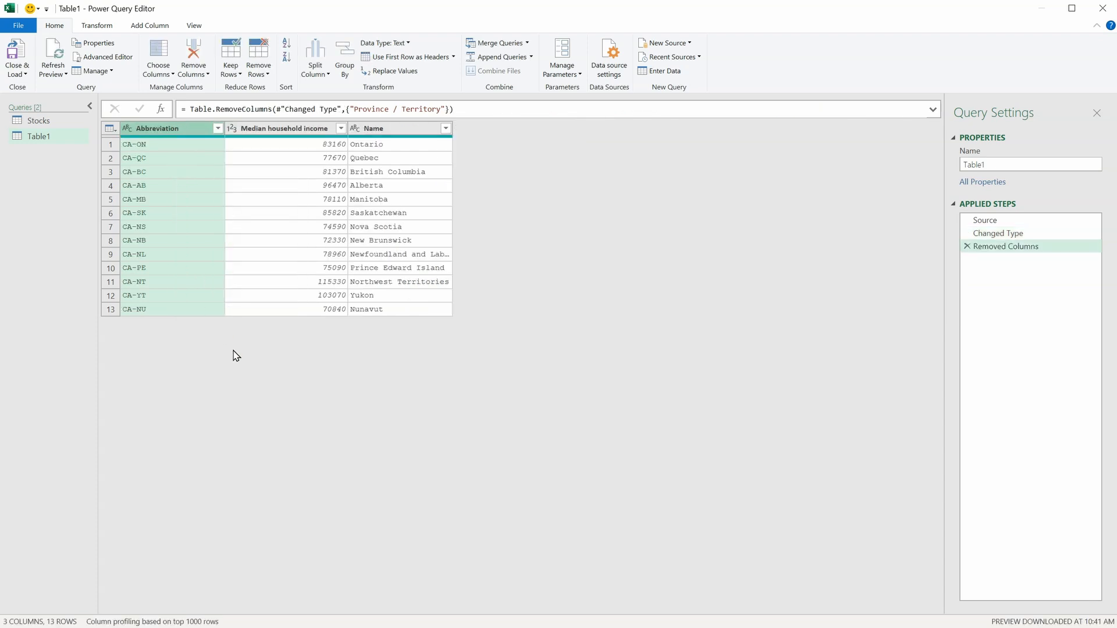
Rename the Name column as "Province / Territoy".
double_click(374, 128)
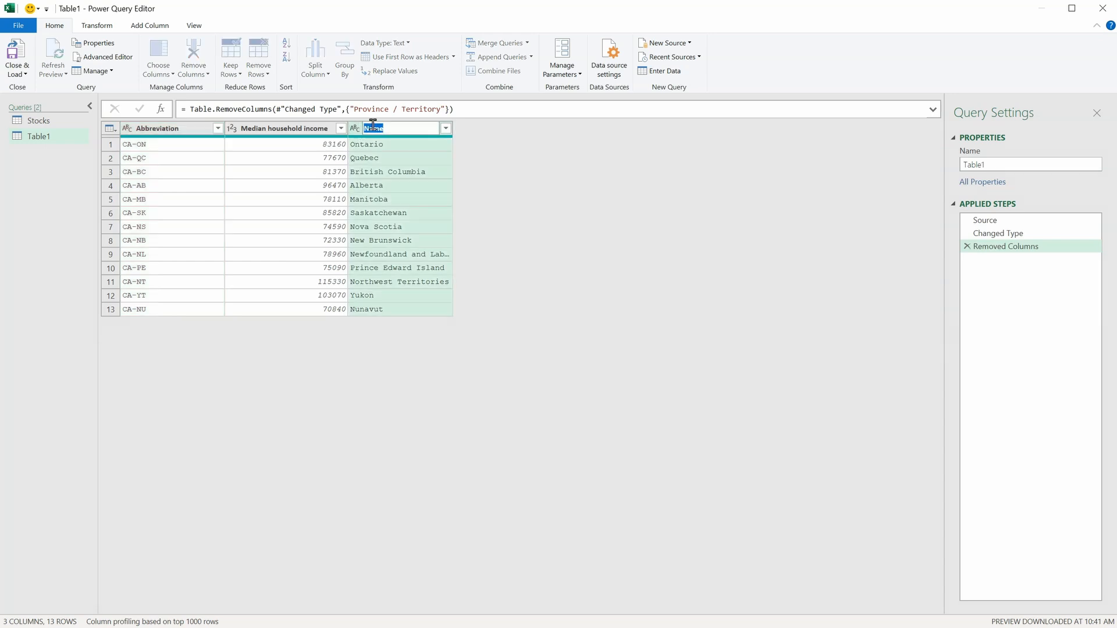
text(Province / Territoy)
key(Return)
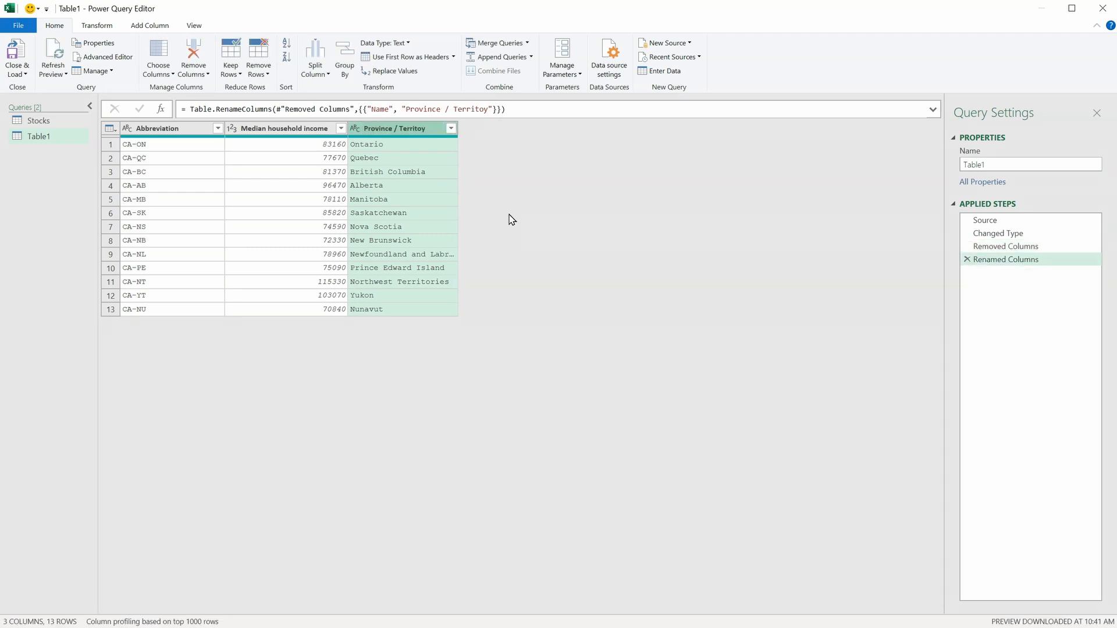